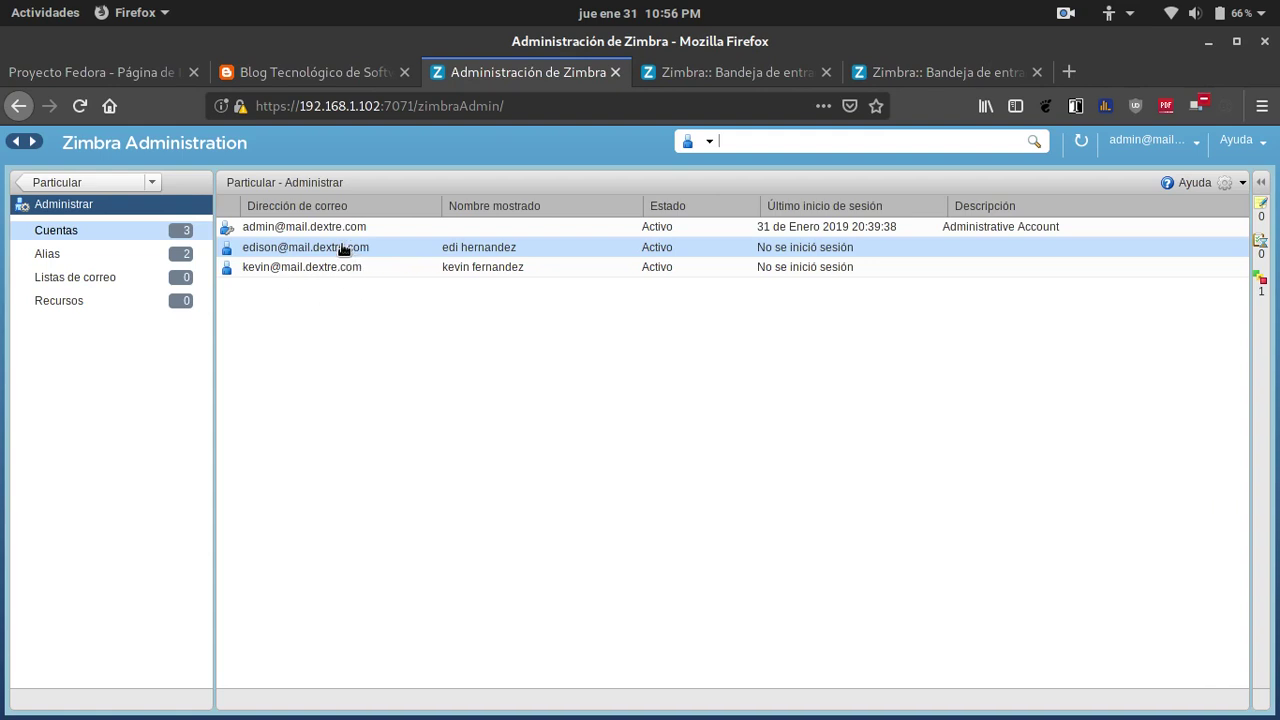
- Browse both users' Zimbra inboxes, the Enviados folder and the administration console tab
mouse_move(272, 256)
click(688, 80)
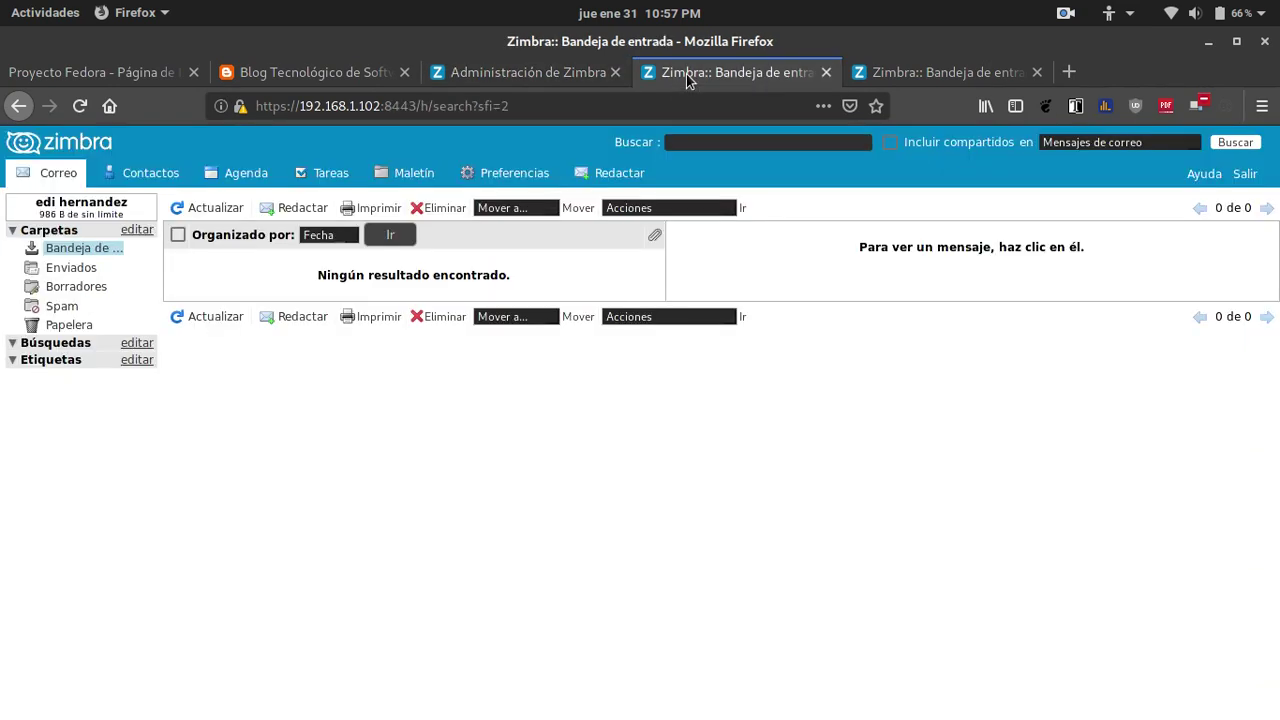
click(897, 80)
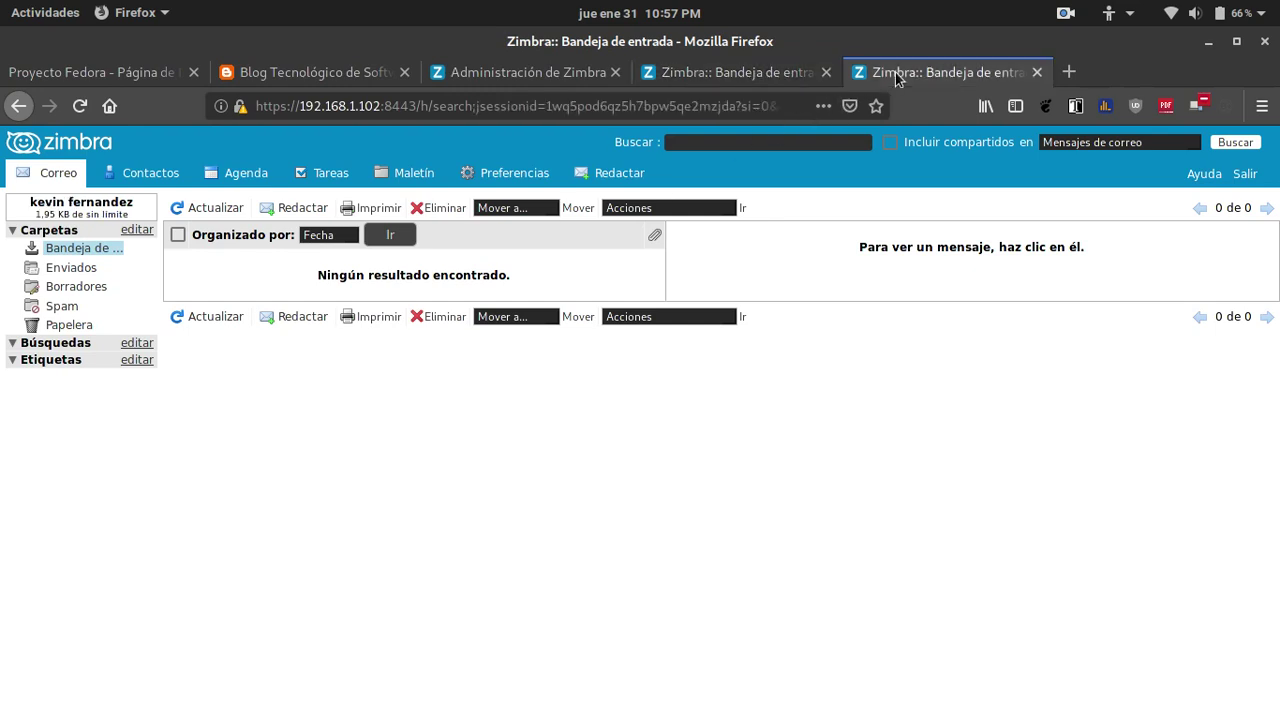
click(760, 80)
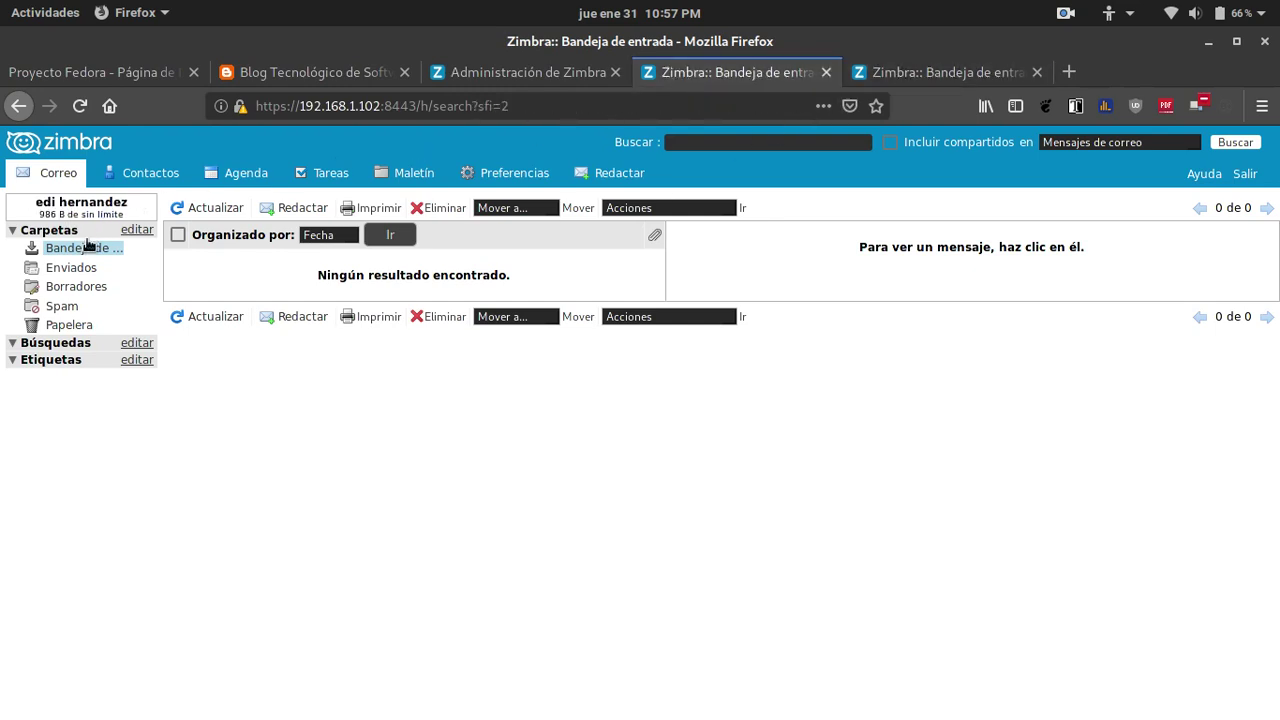
click(72, 270)
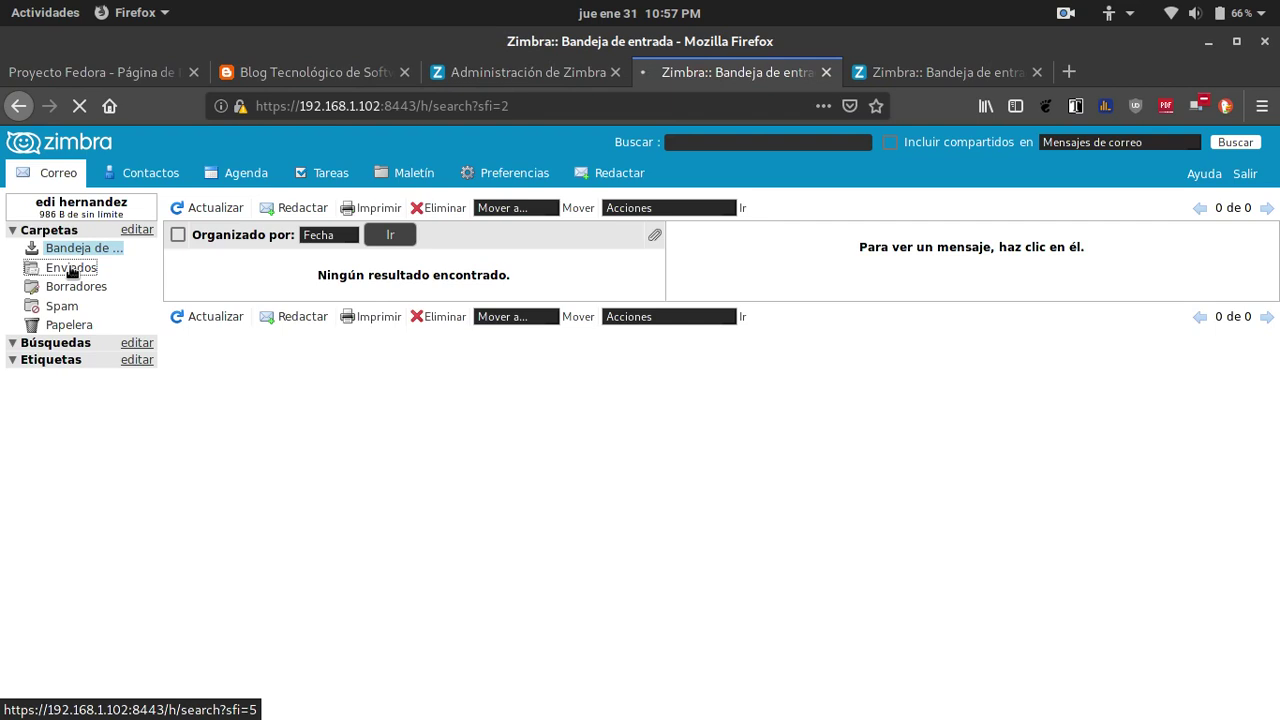
click(915, 73)
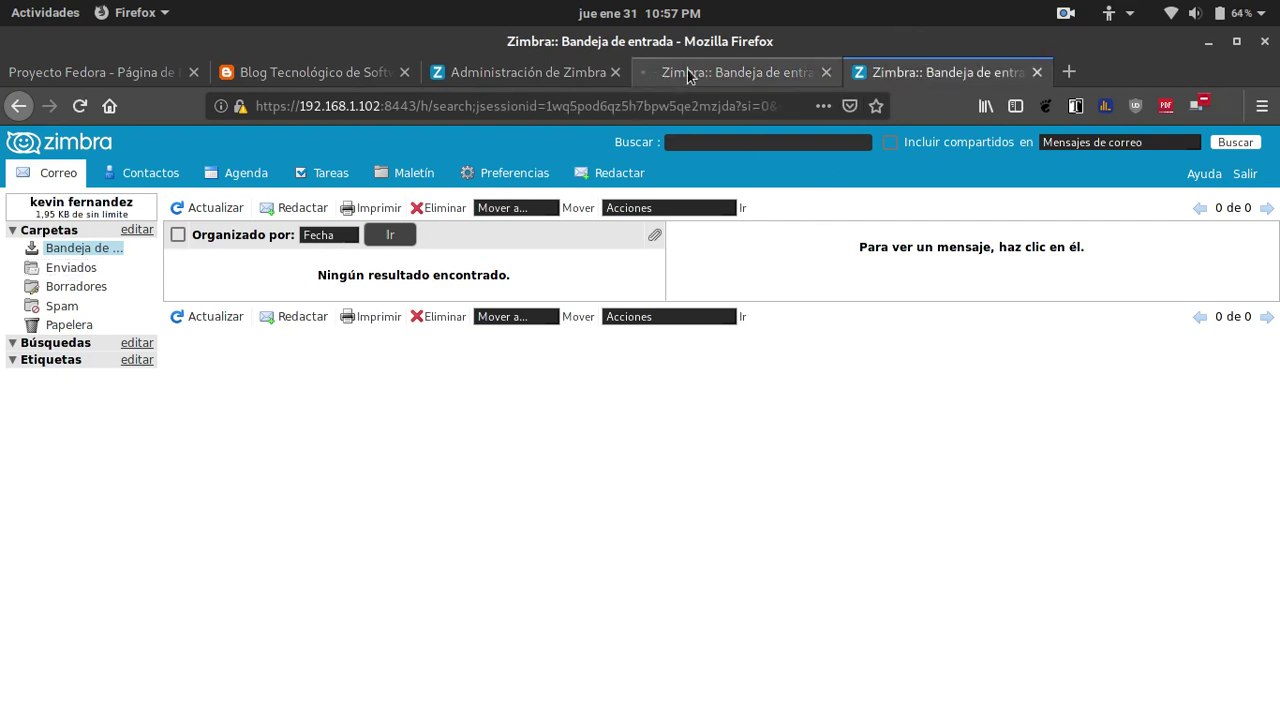
click(655, 71)
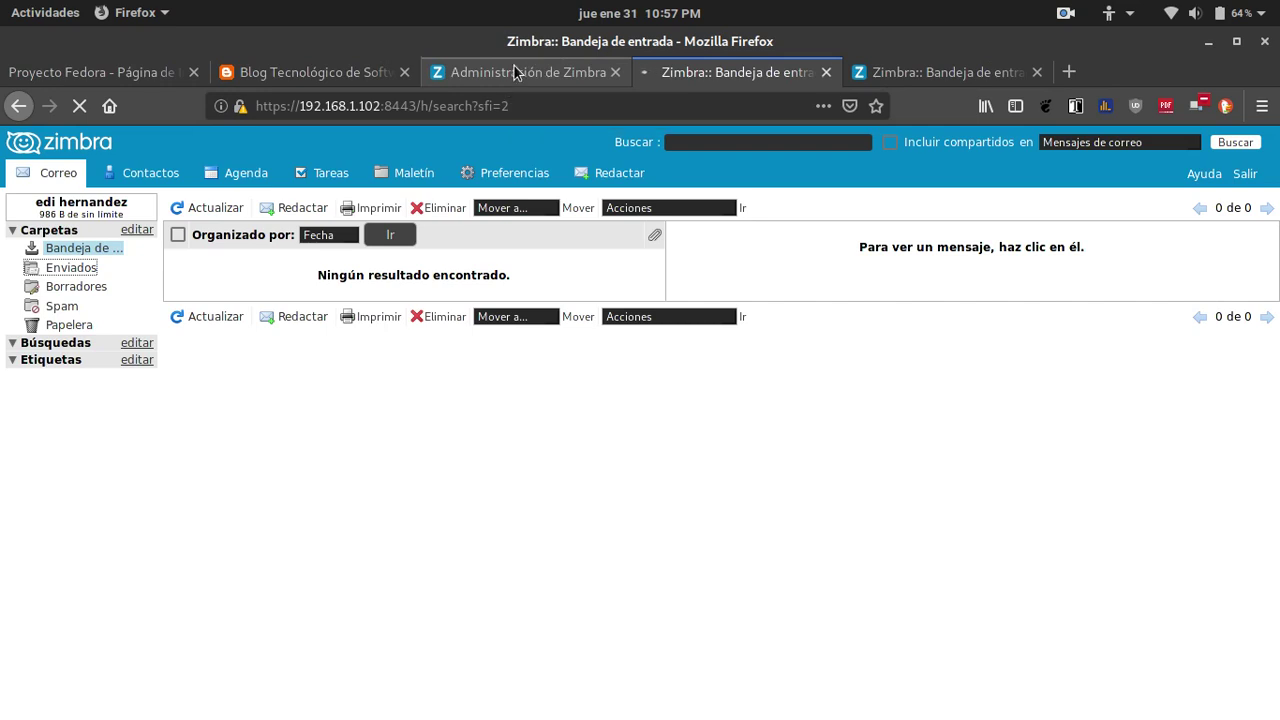
click(518, 72)
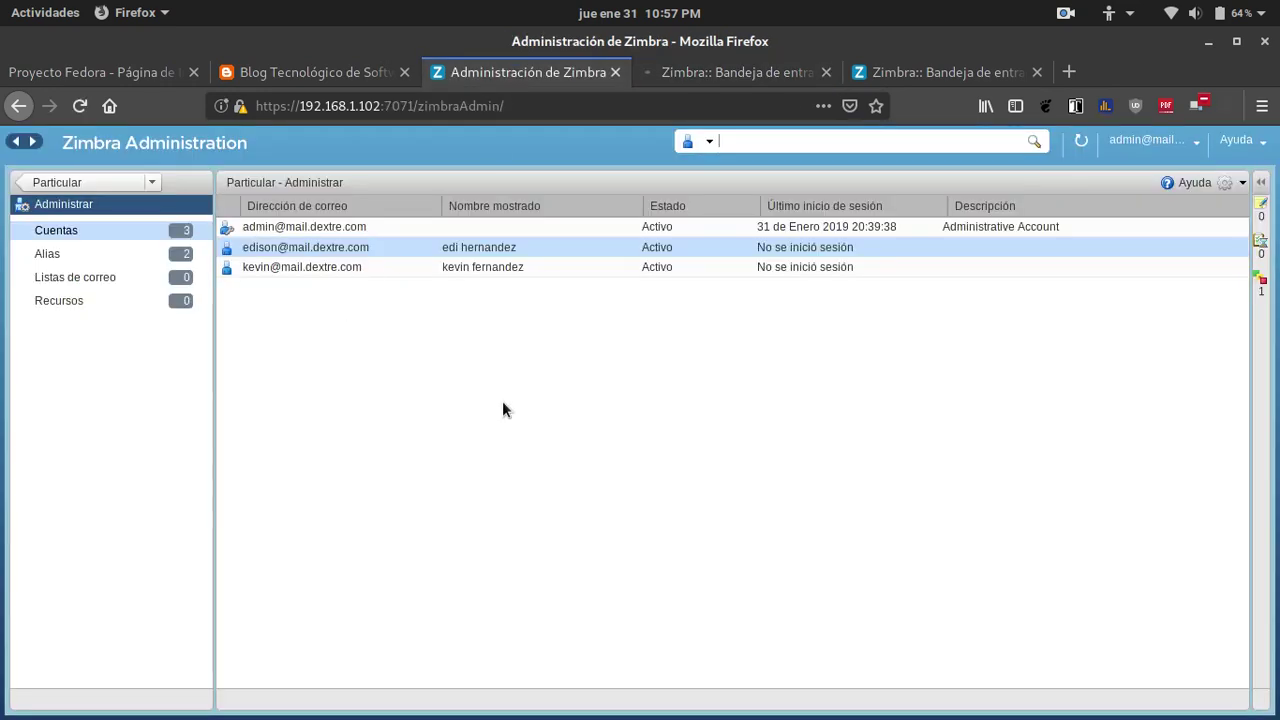
- Close the Administración de Zimbra tab, confirming Abandonar la página, then the Zimbra inbox tabs
click(617, 72)
click(879, 408)
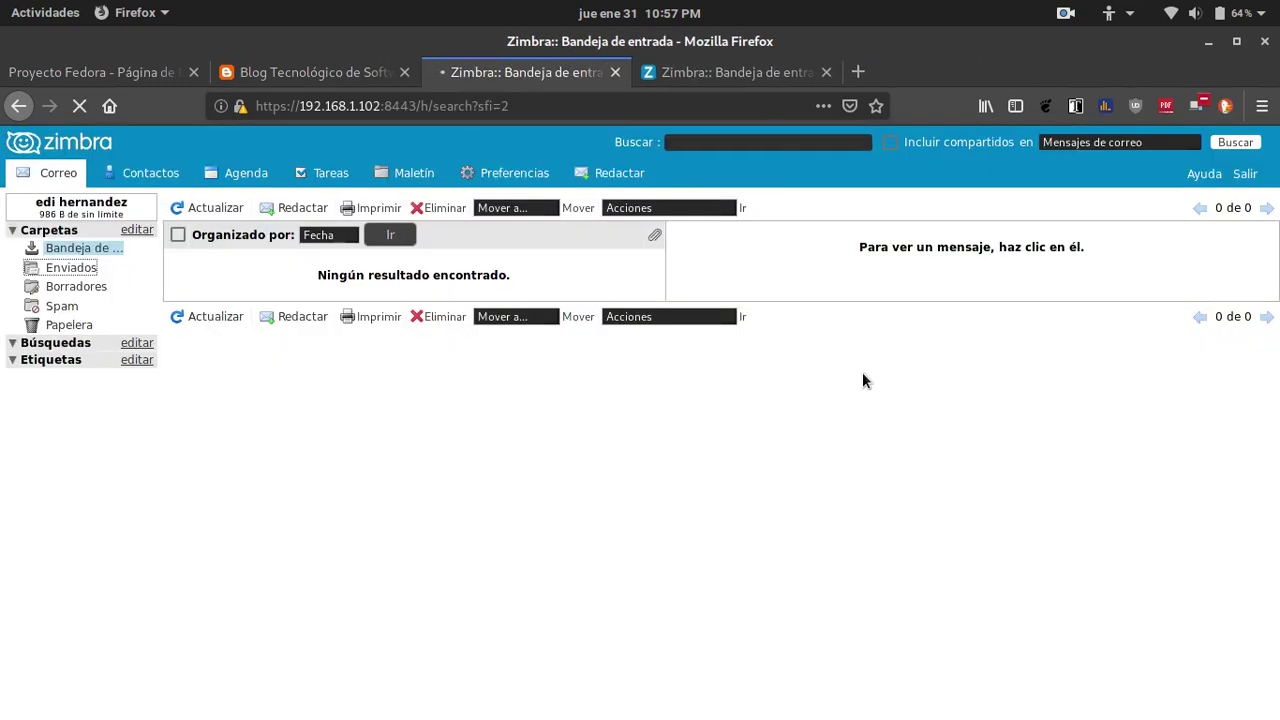
click(617, 73)
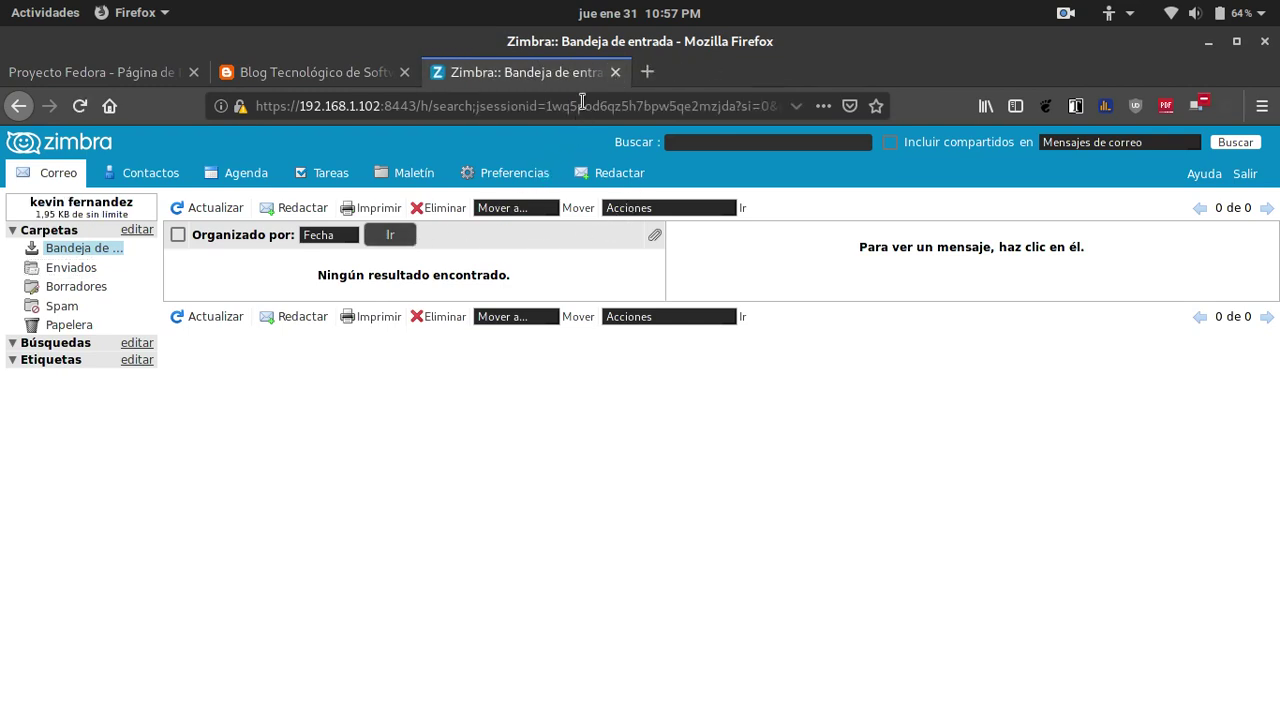
click(615, 72)
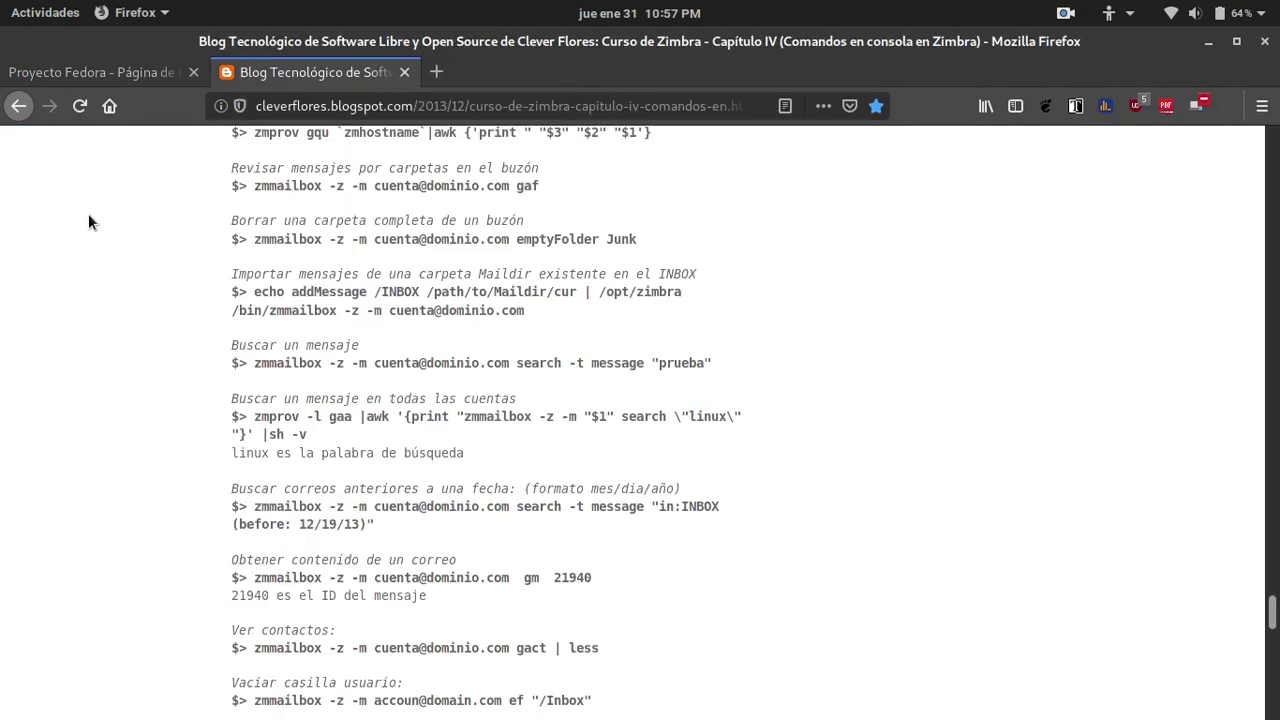
- Bring the zimbra tutorial VM window forward from the dock and move it up and right
click(436, 72)
mouse_move(3, 190)
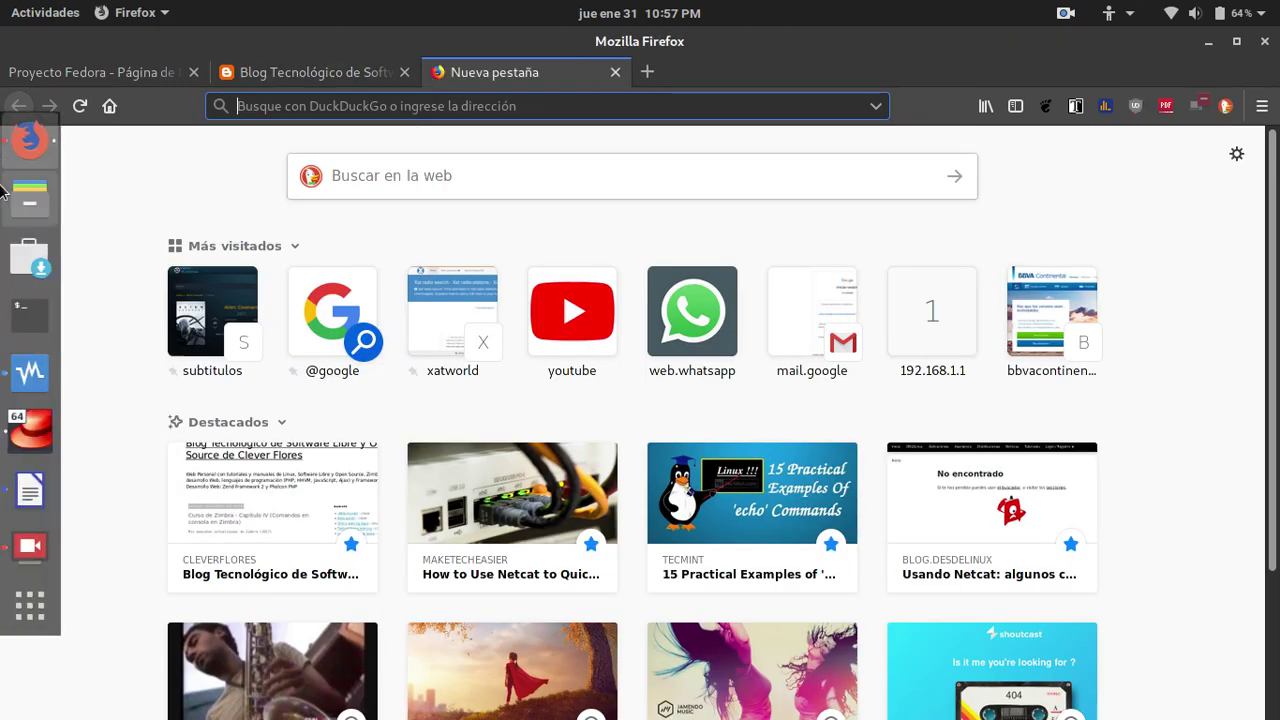
click(35, 440)
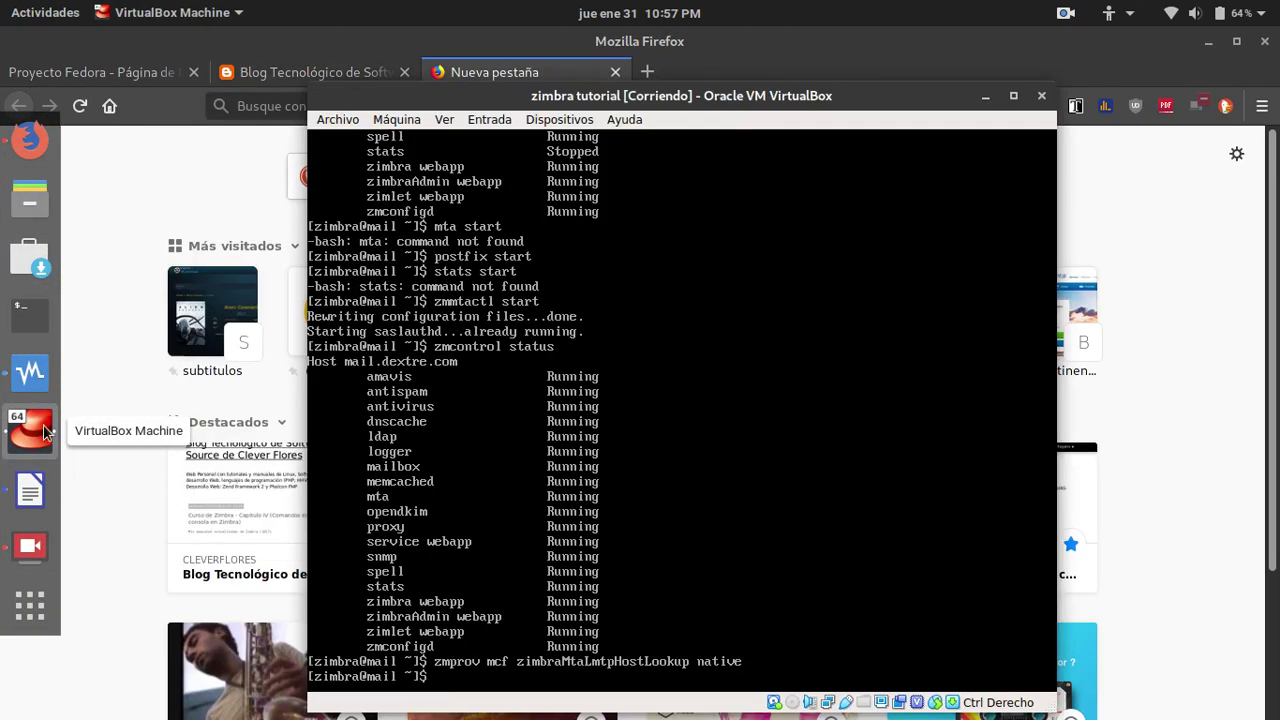
drag(648, 99, 836, 66)
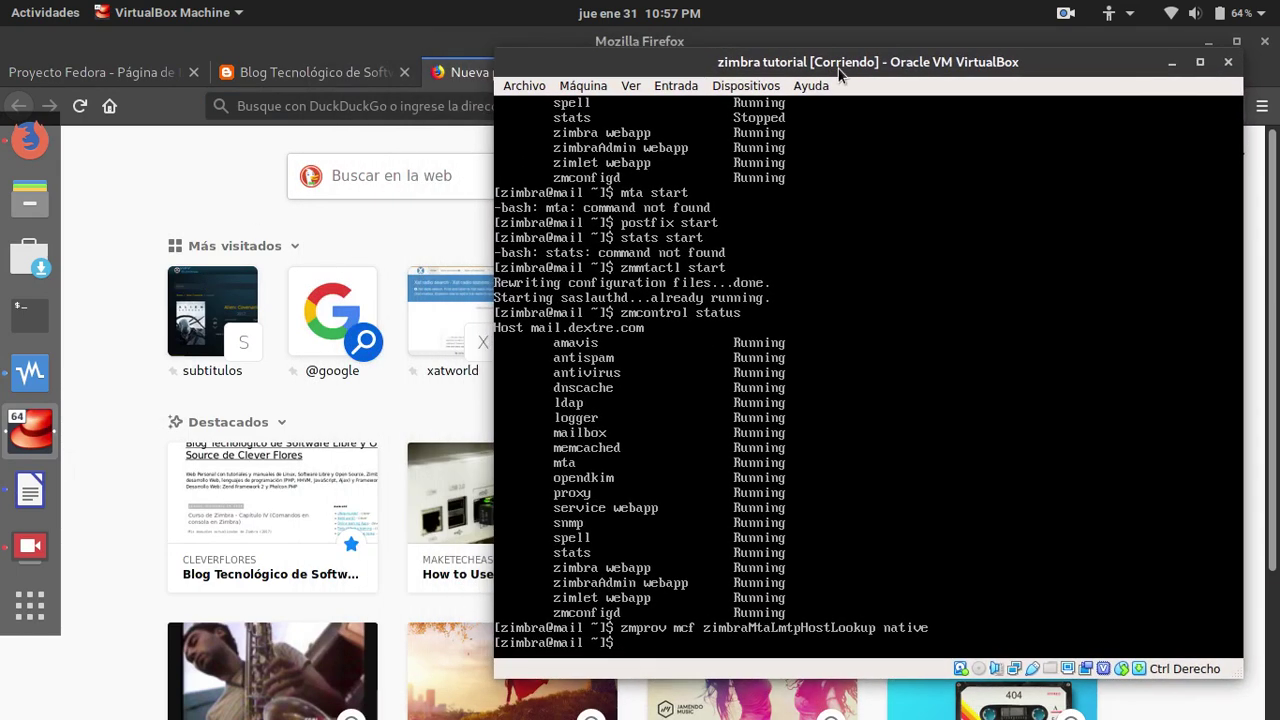
- Exit the zimbra shell, clear the screen, and log back in with su - zimbra
text(exit)
key(Return)
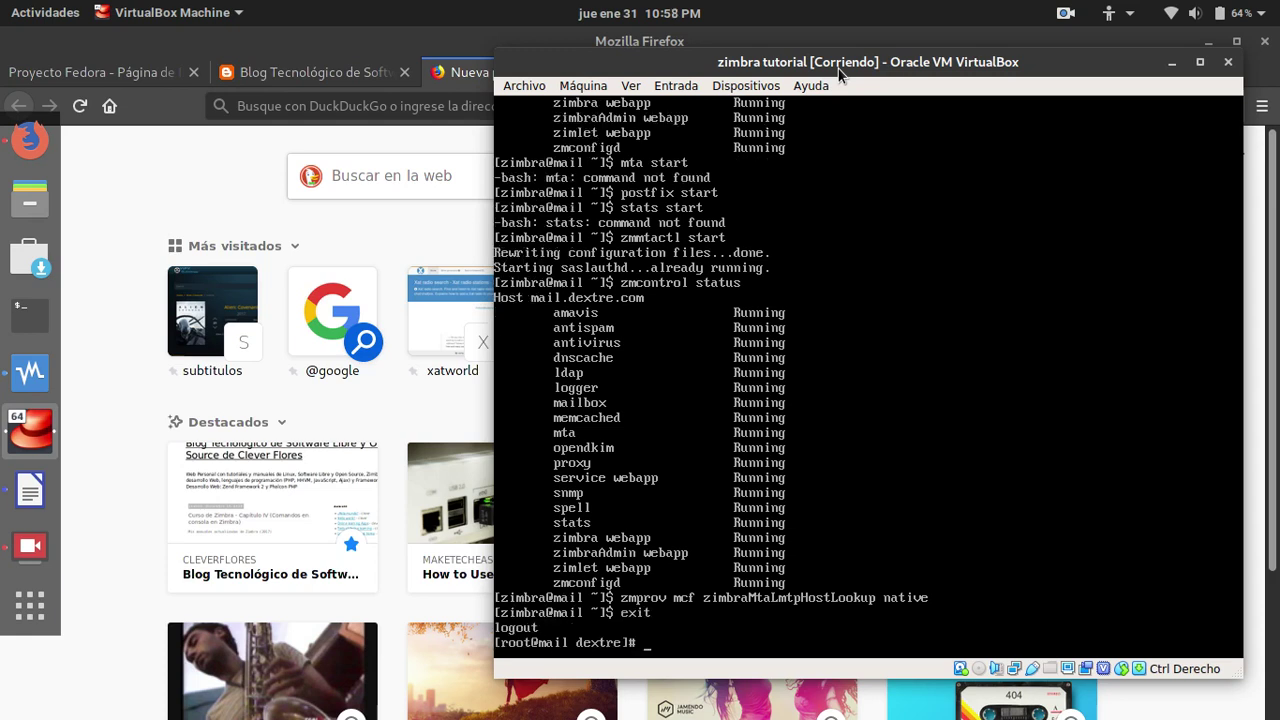
text(claer)
key(Return)
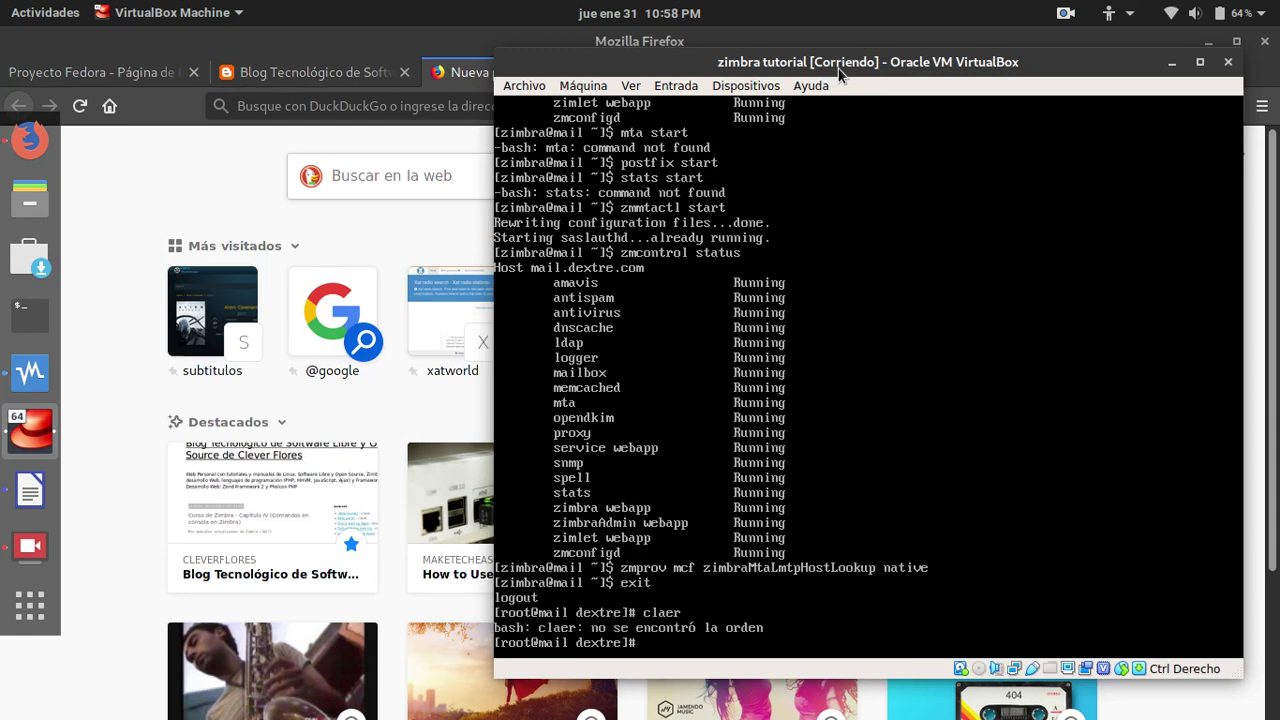
text(clear)
key(Return)
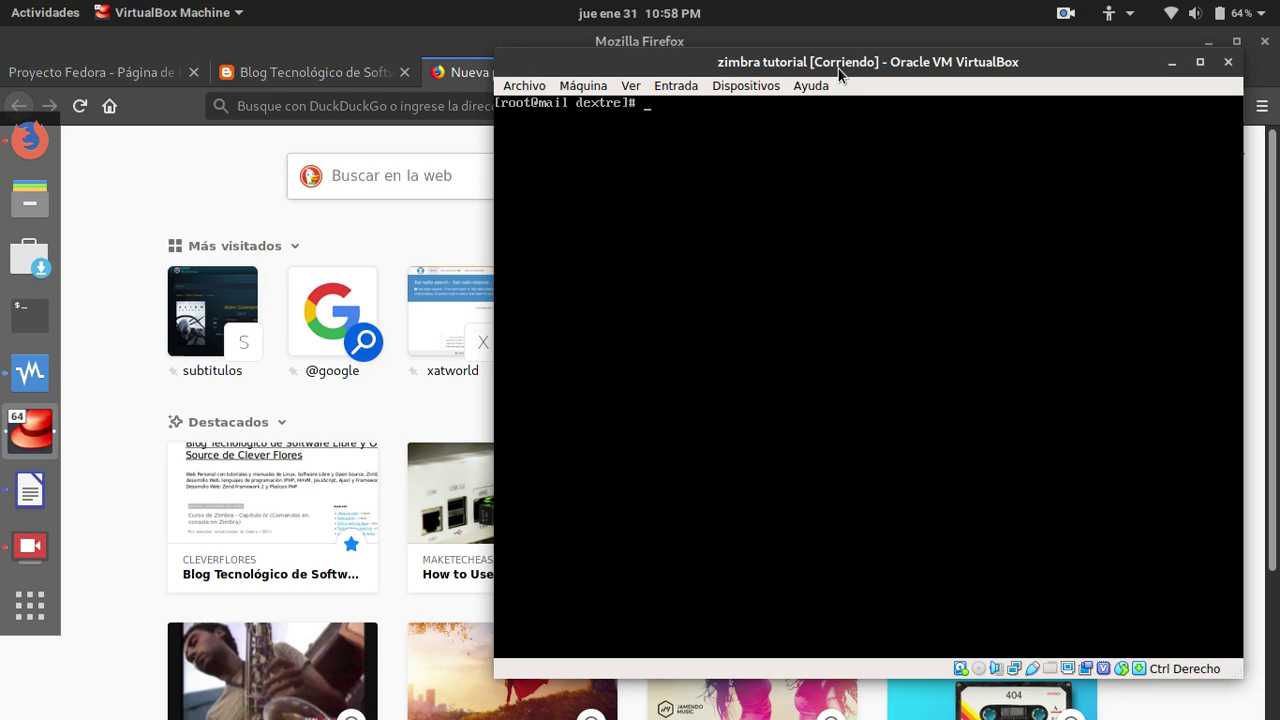
text(su - zimbra)
key(Return)
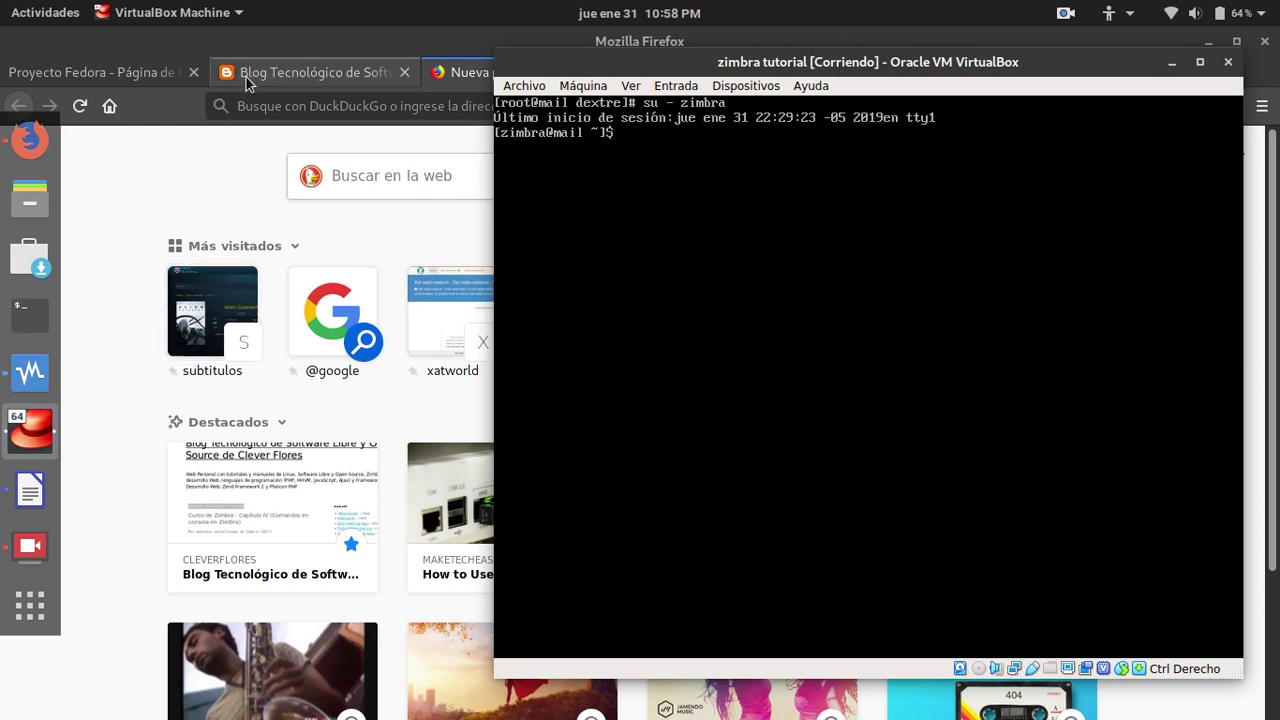
- Bring the Writer notes forward and position the VirtualBox window over them
click(33, 488)
scroll(252, 400, down, 5)
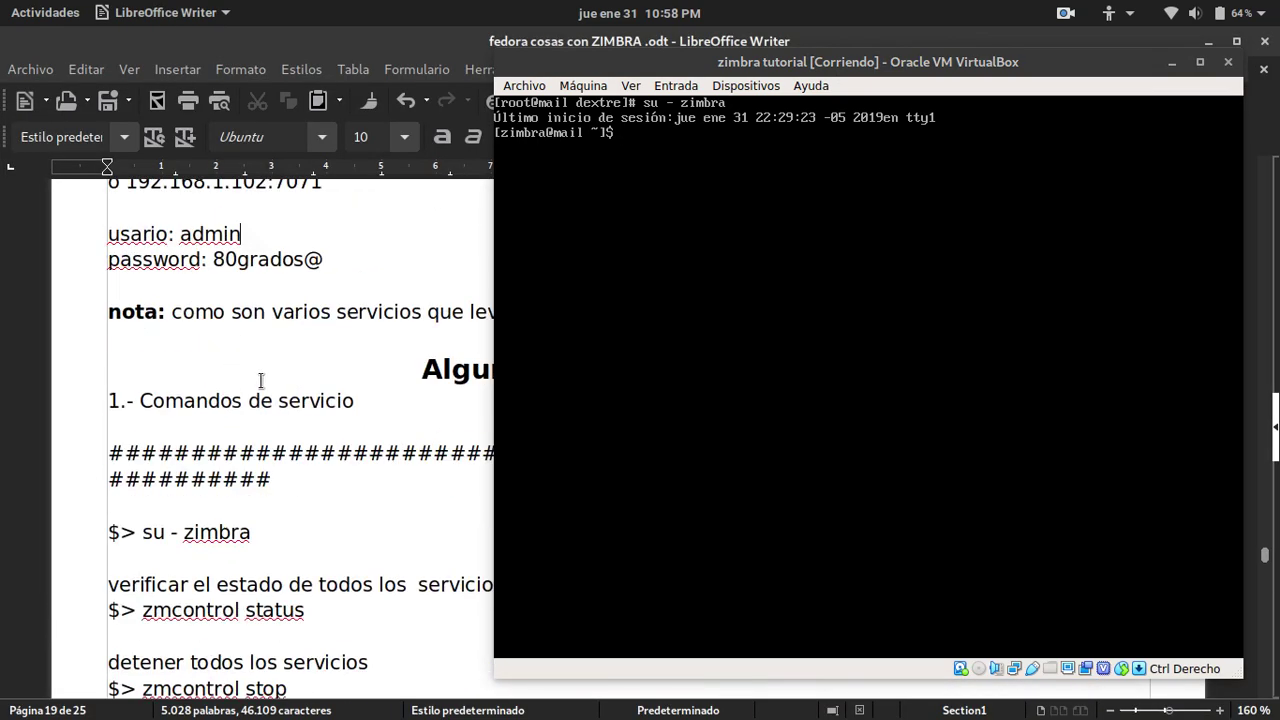
drag(843, 62, 1105, 128)
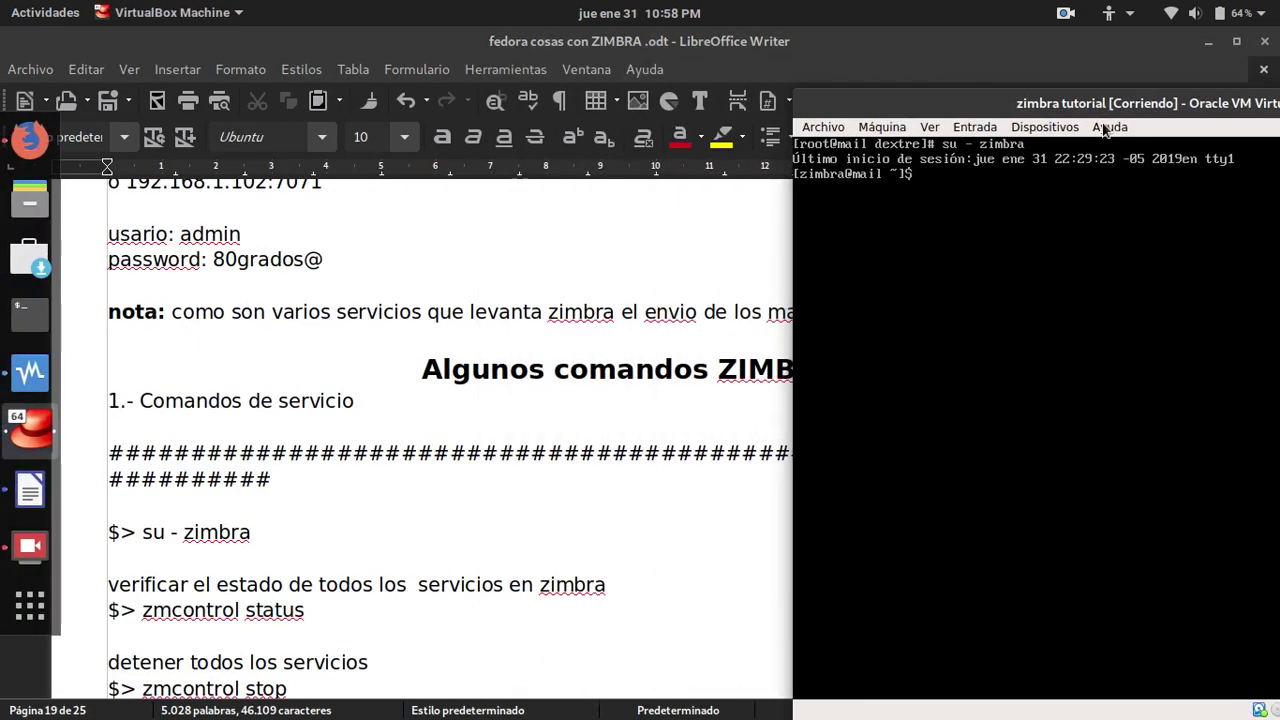
scroll(605, 366, down, 3)
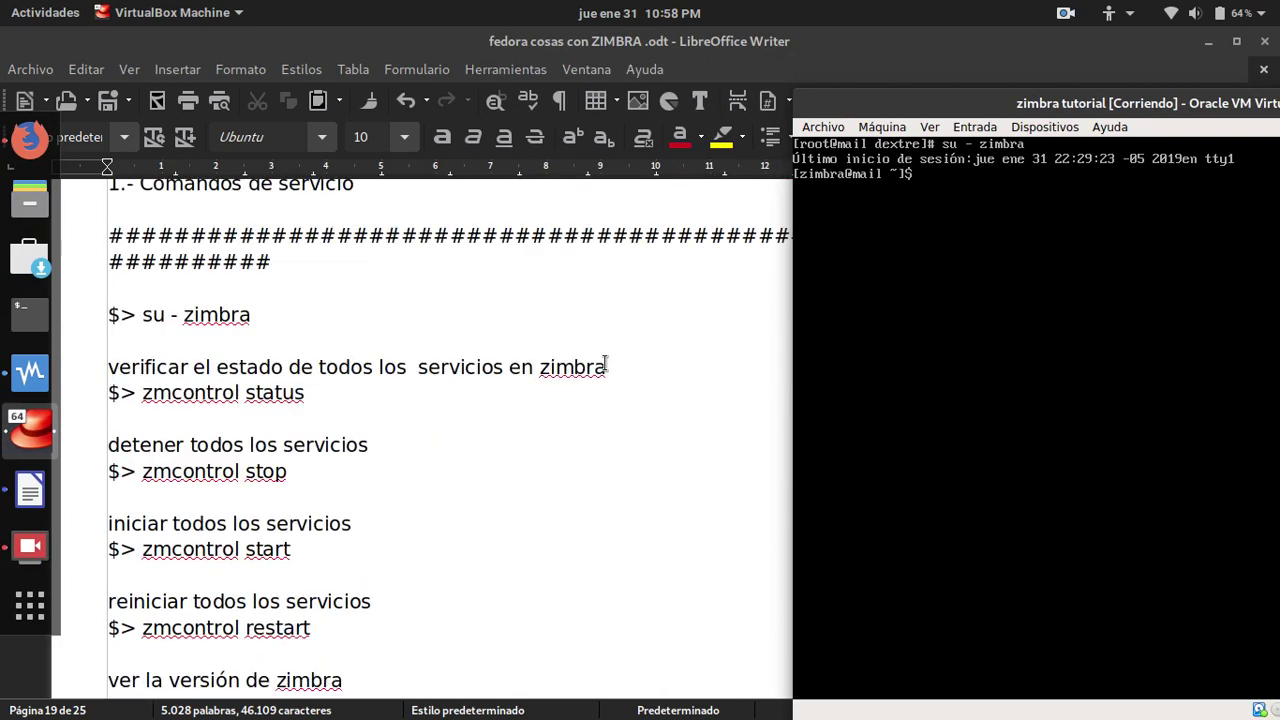
drag(1042, 103, 892, 72)
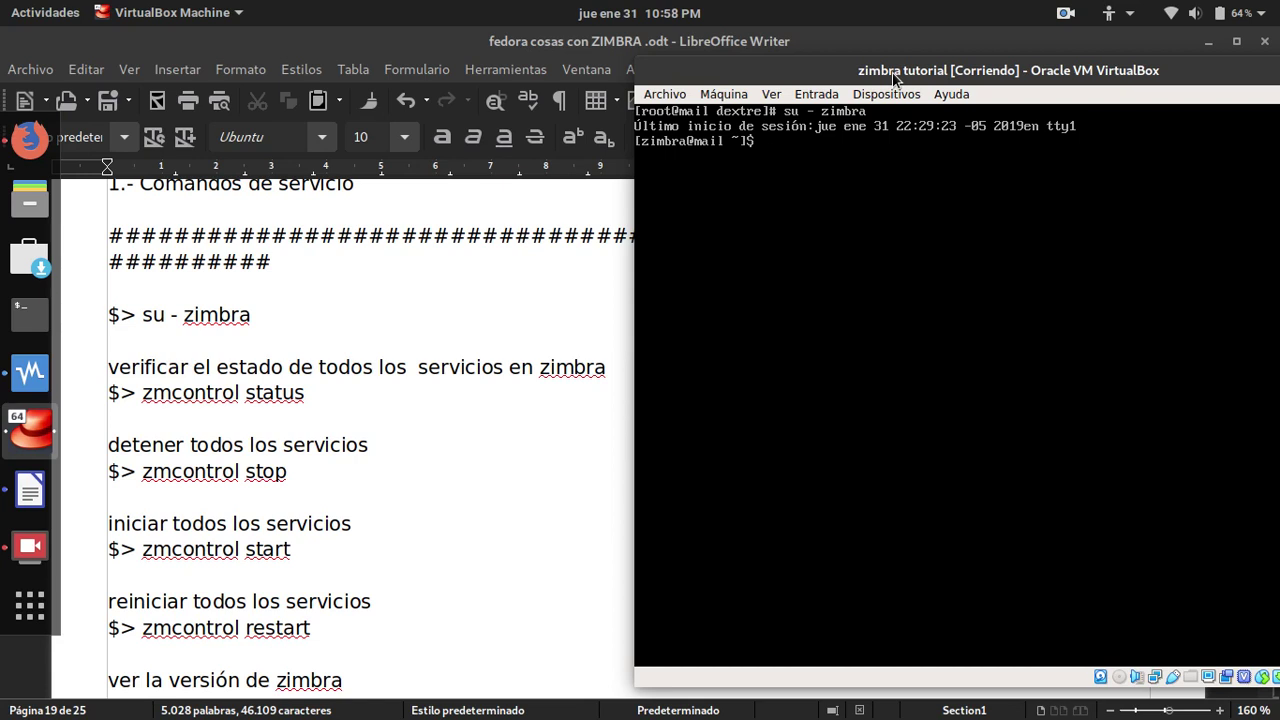
- Run zmcontrol status in the VM console and place the window beside the notes
text(zmcontrol status)
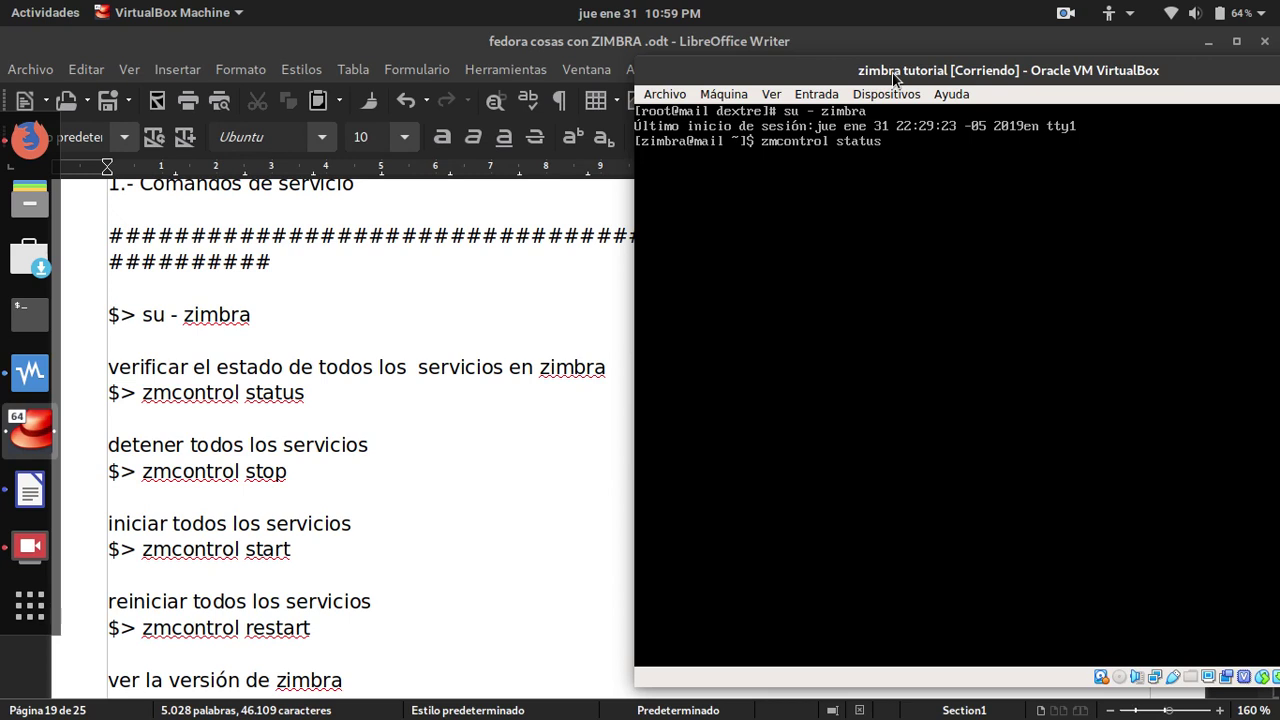
key(Return)
drag(892, 72, 768, 94)
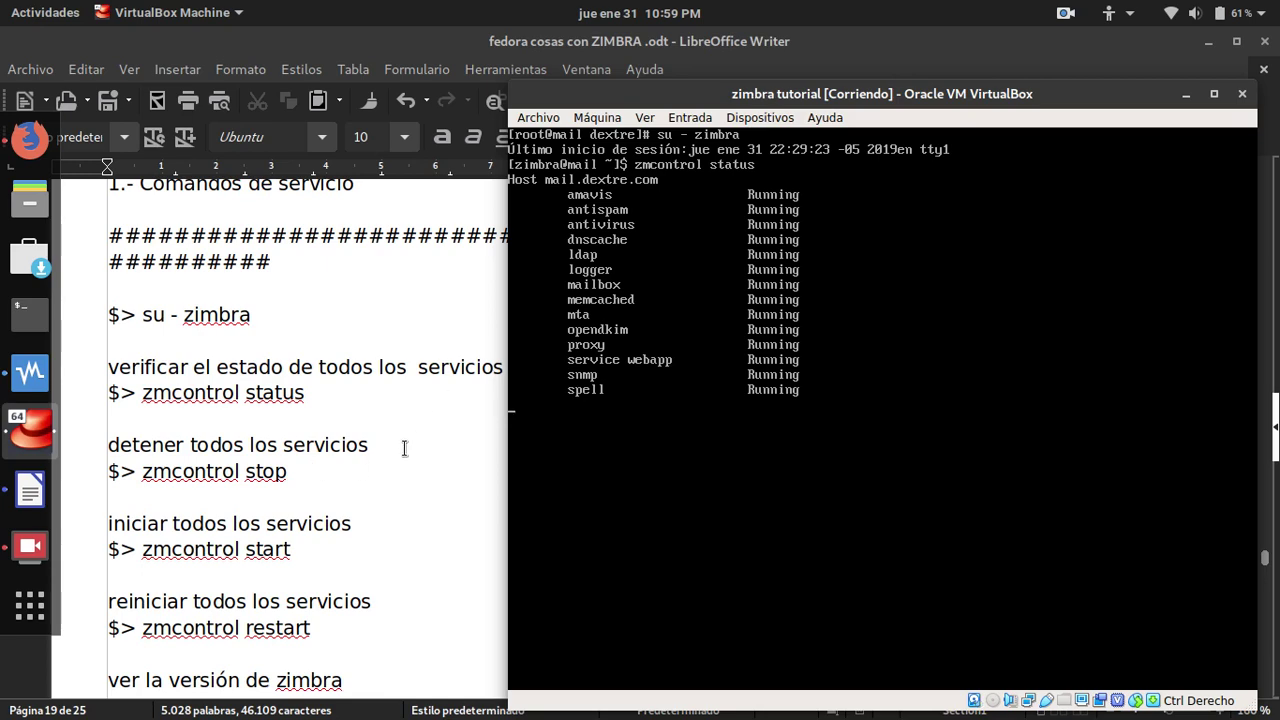
- Scroll the Writer notes past the zmprov and Cuentas pages to the 'reiniciar el servicio' section on page 19
scroll(405, 448, down, 3)
scroll(405, 448, down, 8)
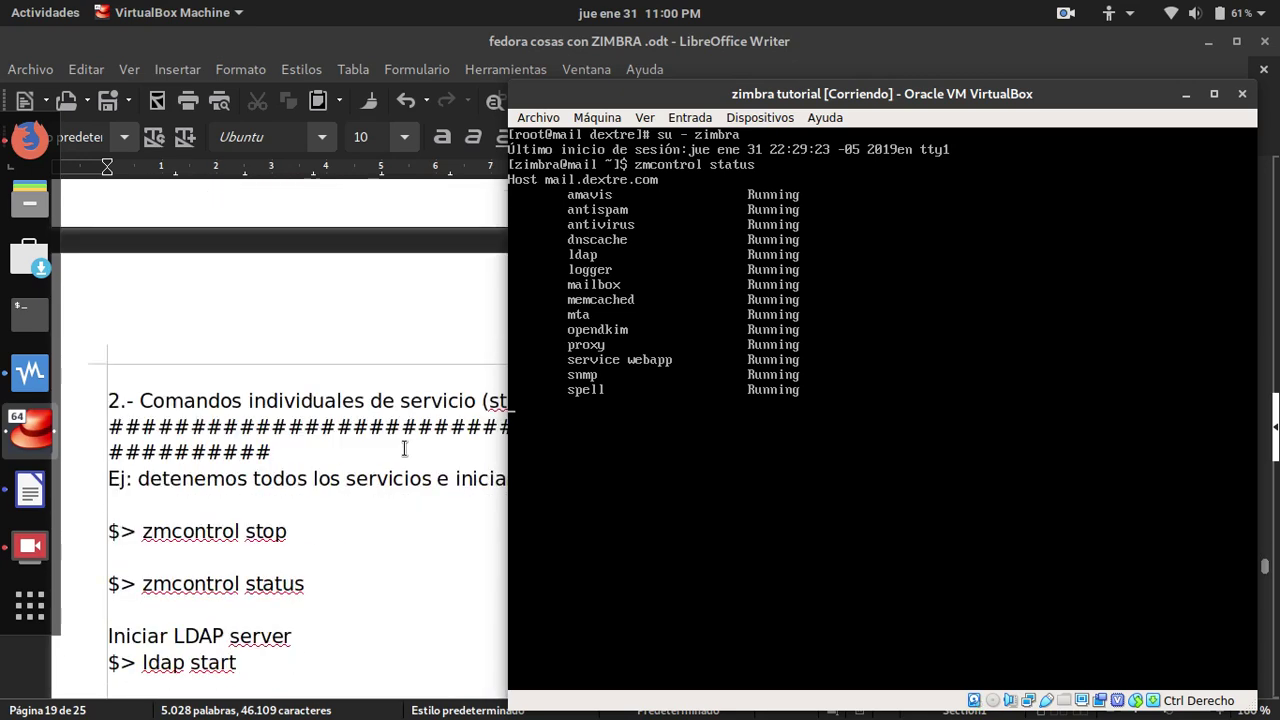
scroll(405, 448, down, 2)
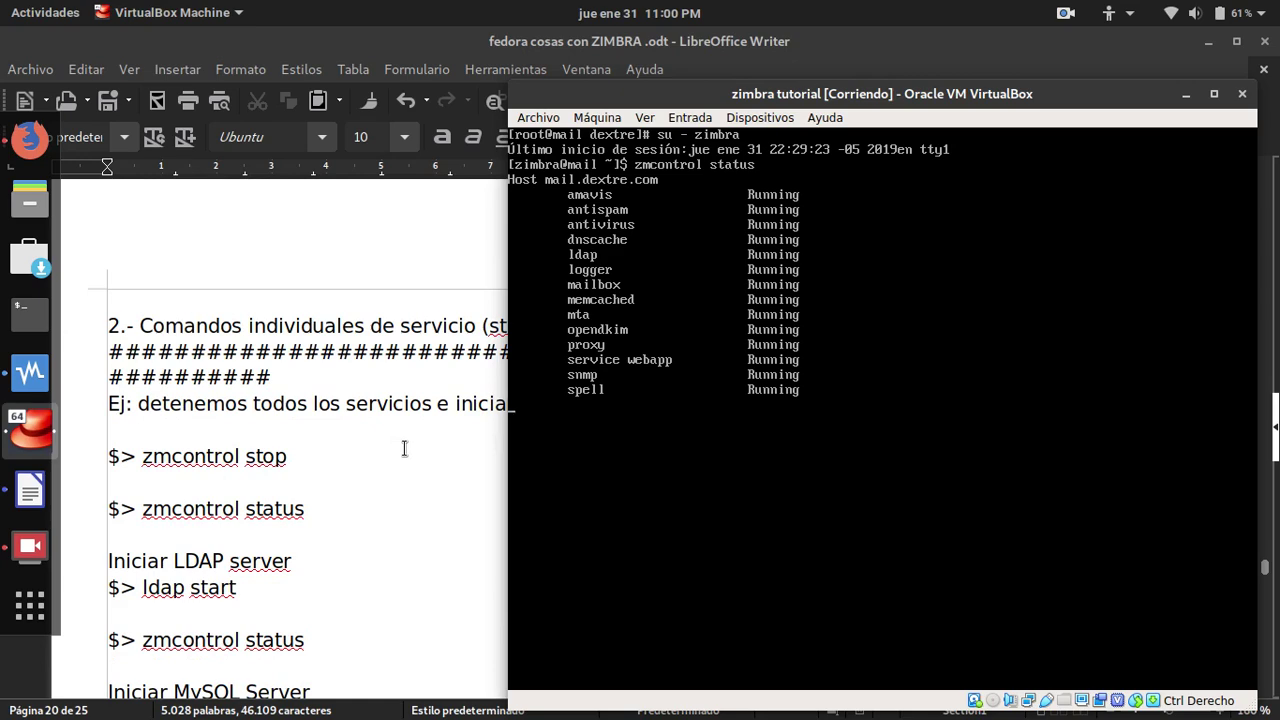
scroll(405, 448, down, 8)
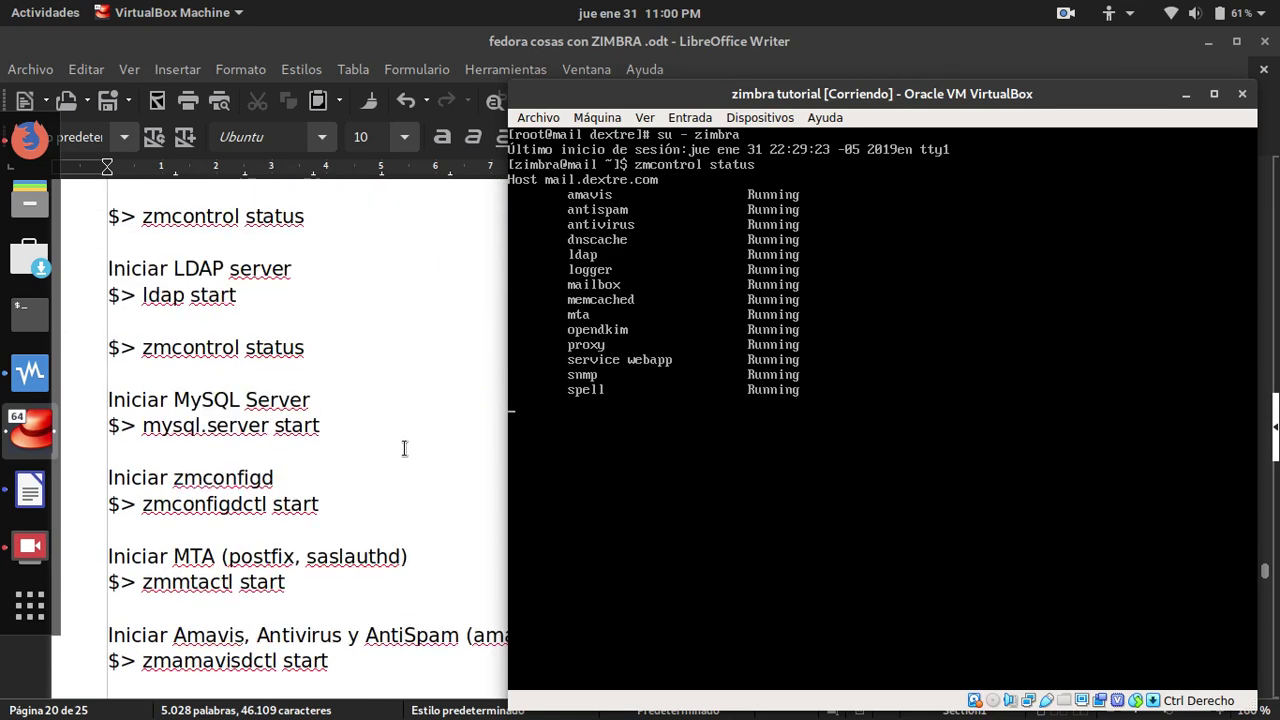
scroll(405, 448, down, 2)
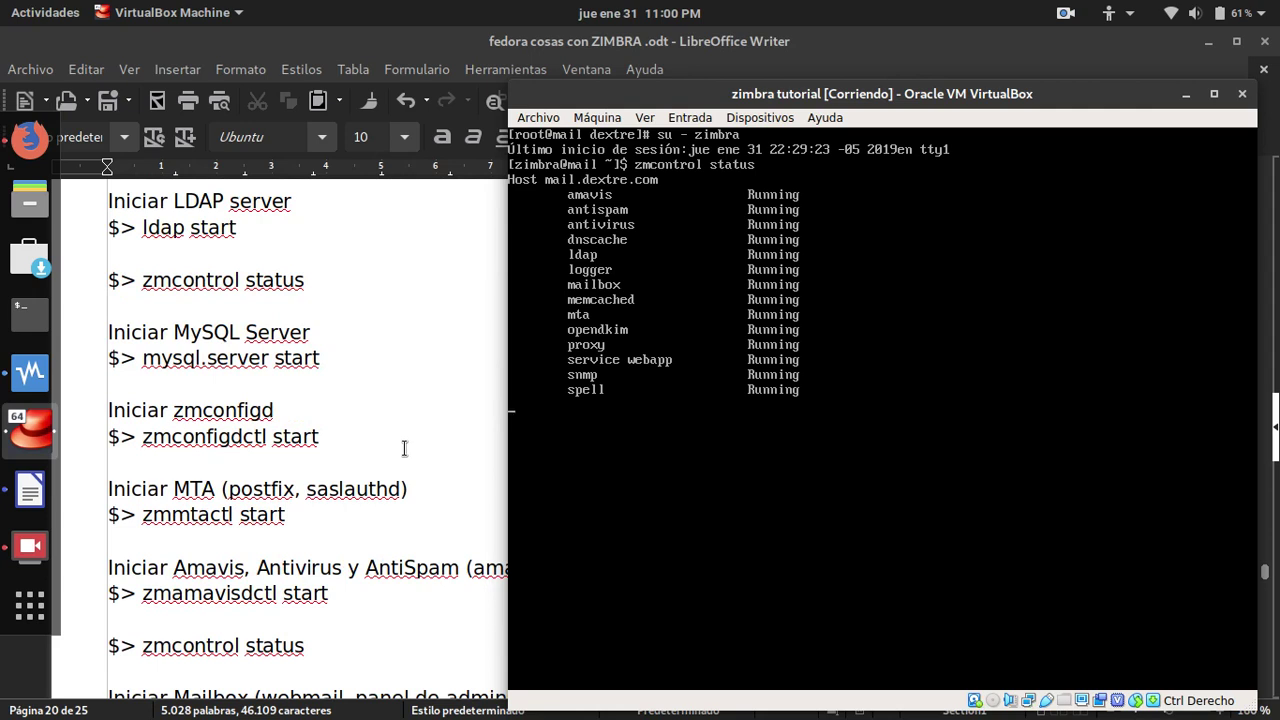
scroll(404, 448, down, 2)
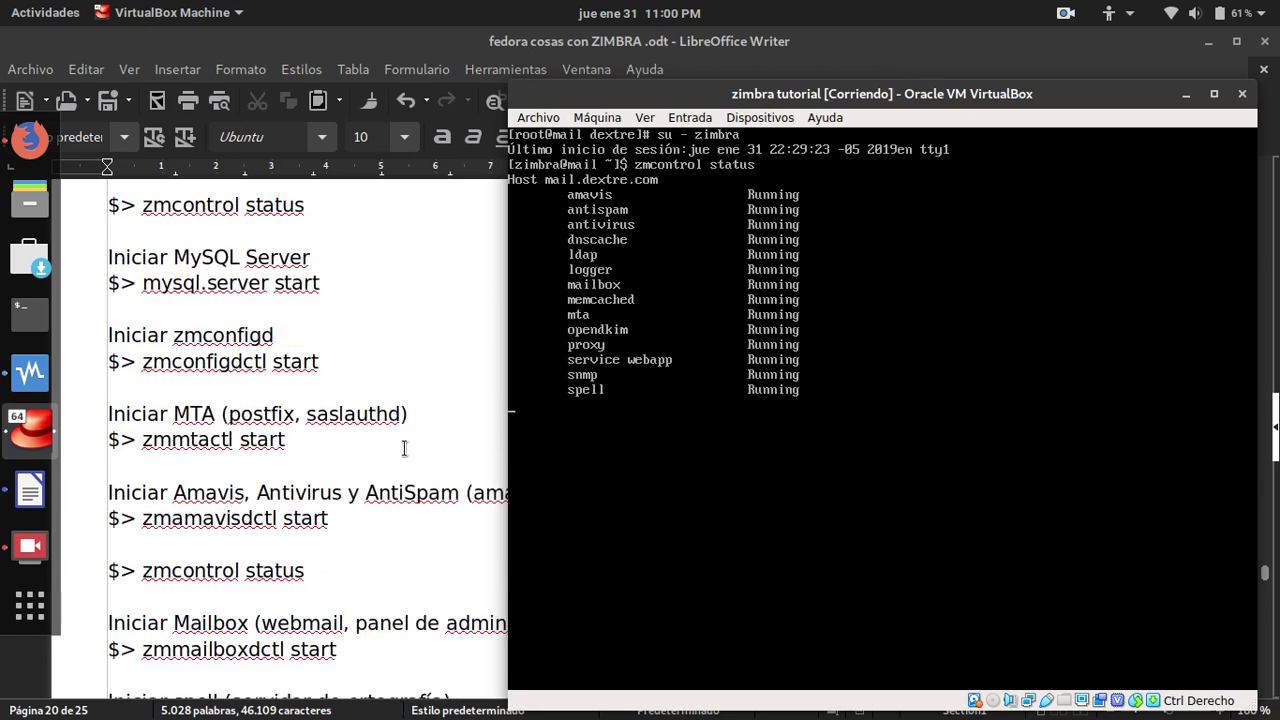
scroll(404, 448, down, 4)
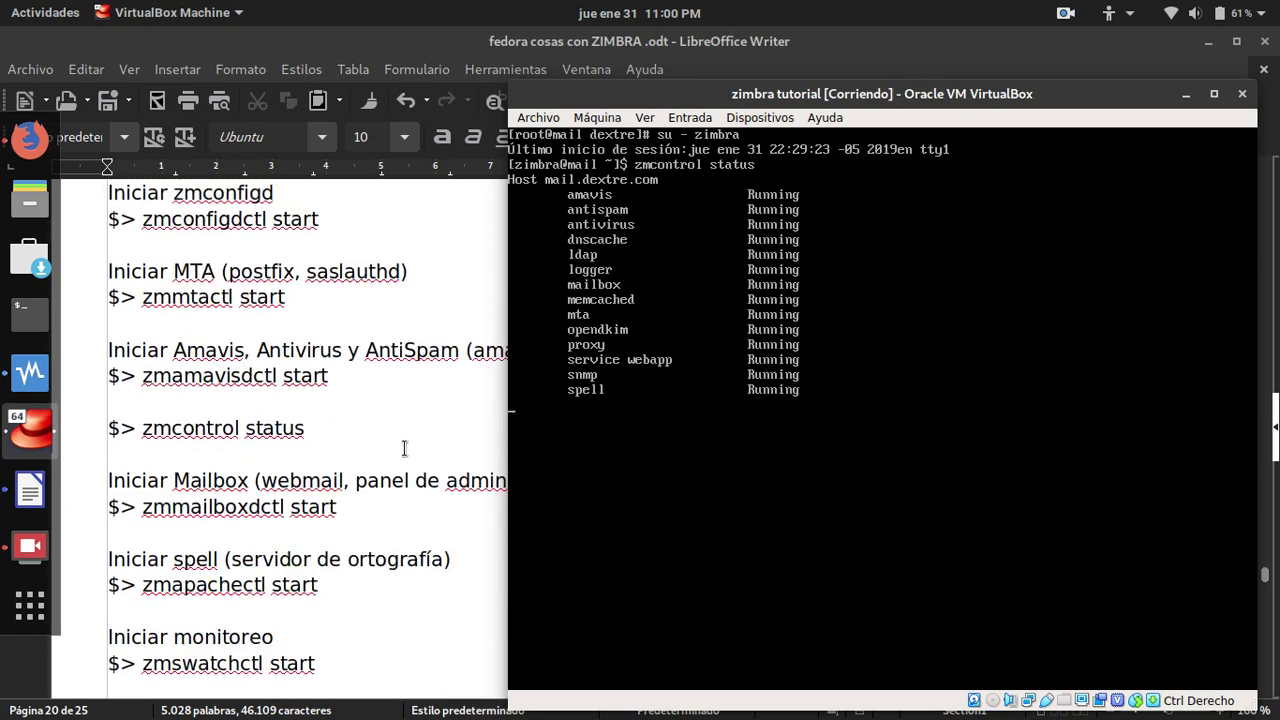
scroll(404, 448, down, 4)
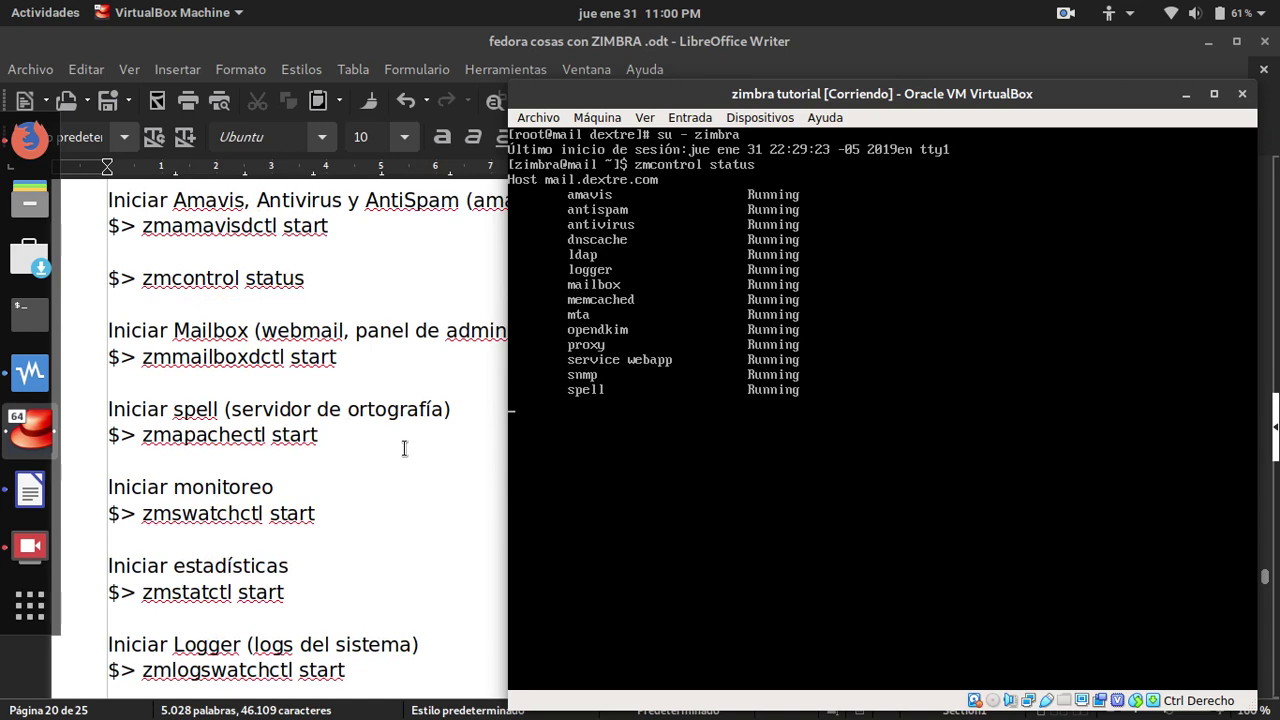
scroll(404, 448, down, 4)
scroll(404, 448, down, 2)
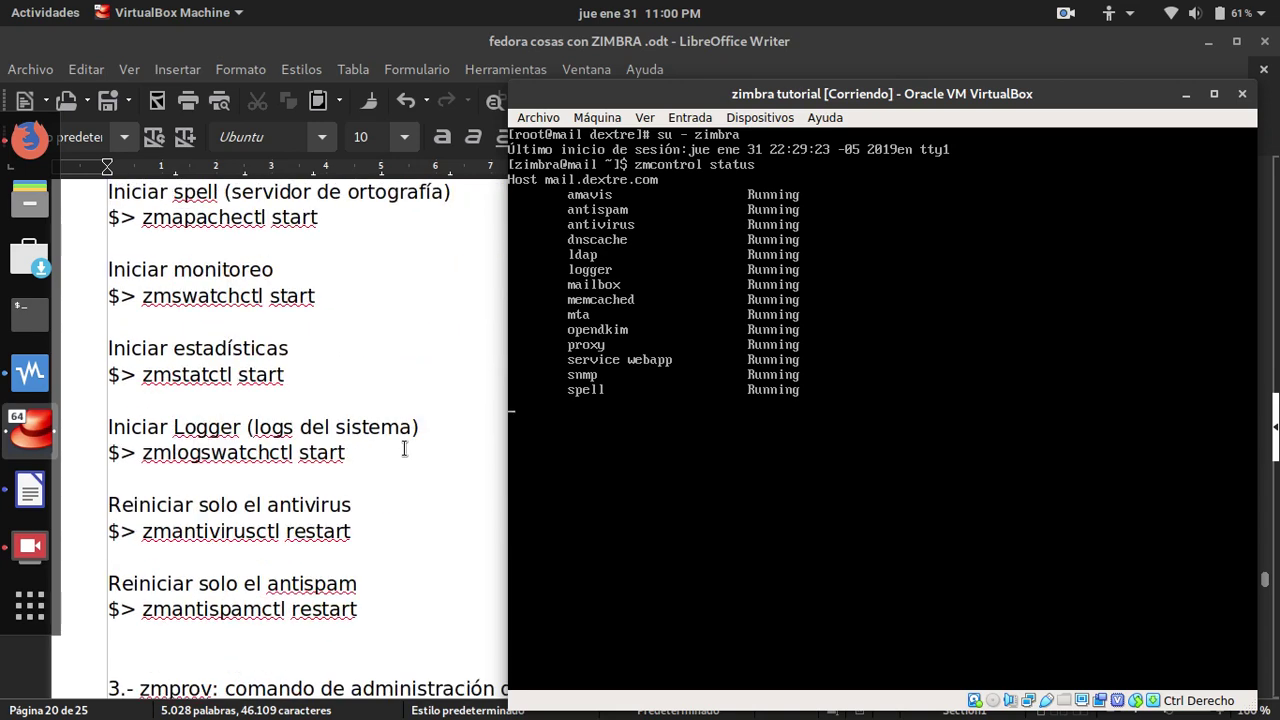
scroll(404, 448, down, 2)
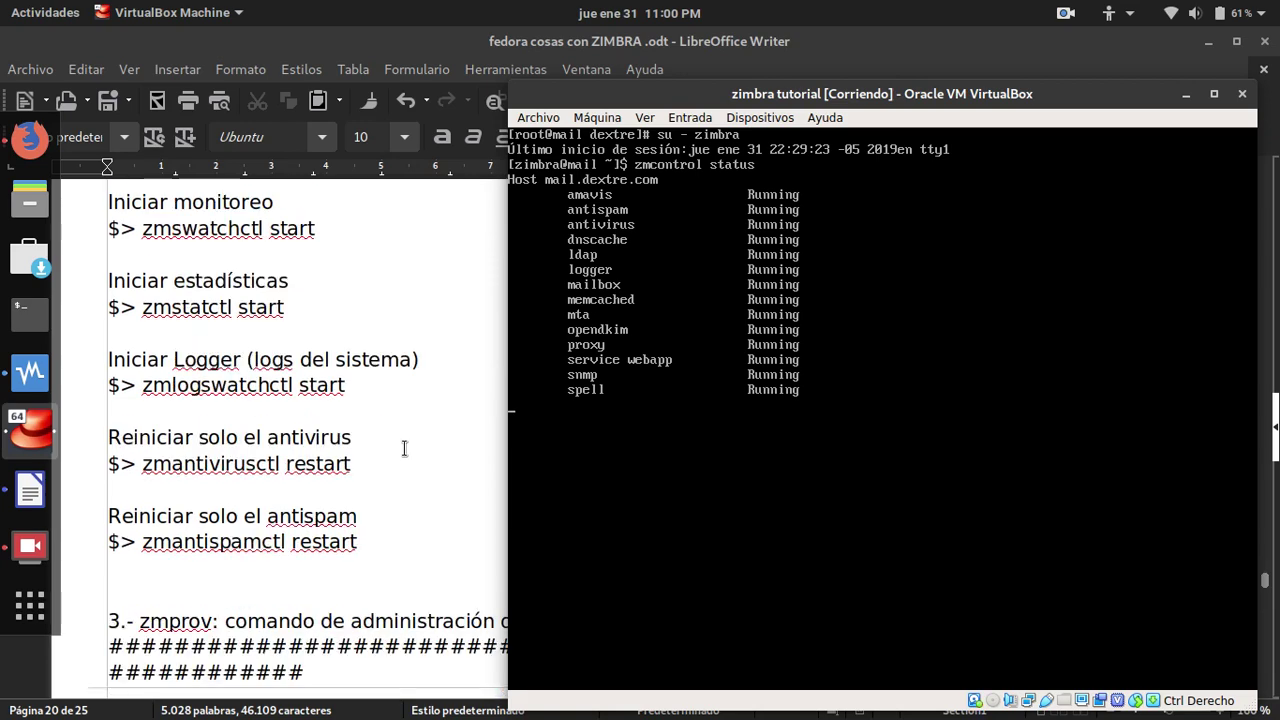
scroll(404, 448, down, 6)
scroll(404, 448, down, 6)
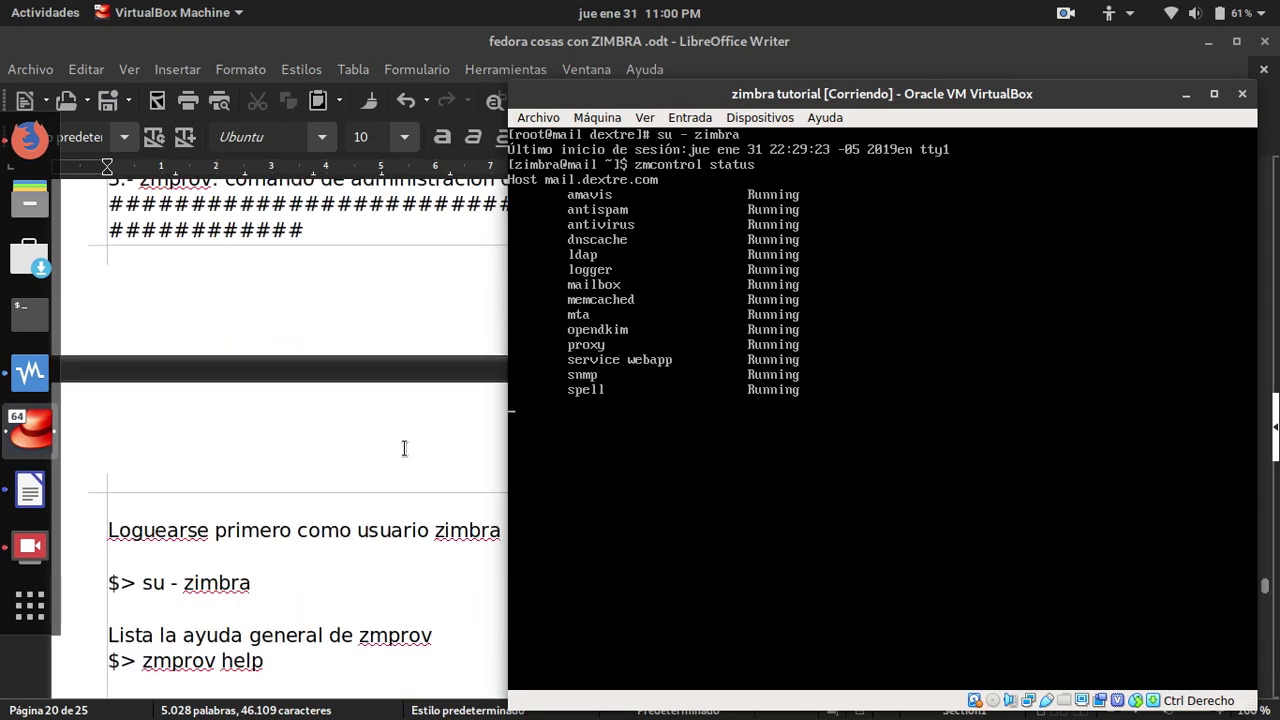
scroll(404, 448, down, 2)
scroll(404, 448, down, 2)
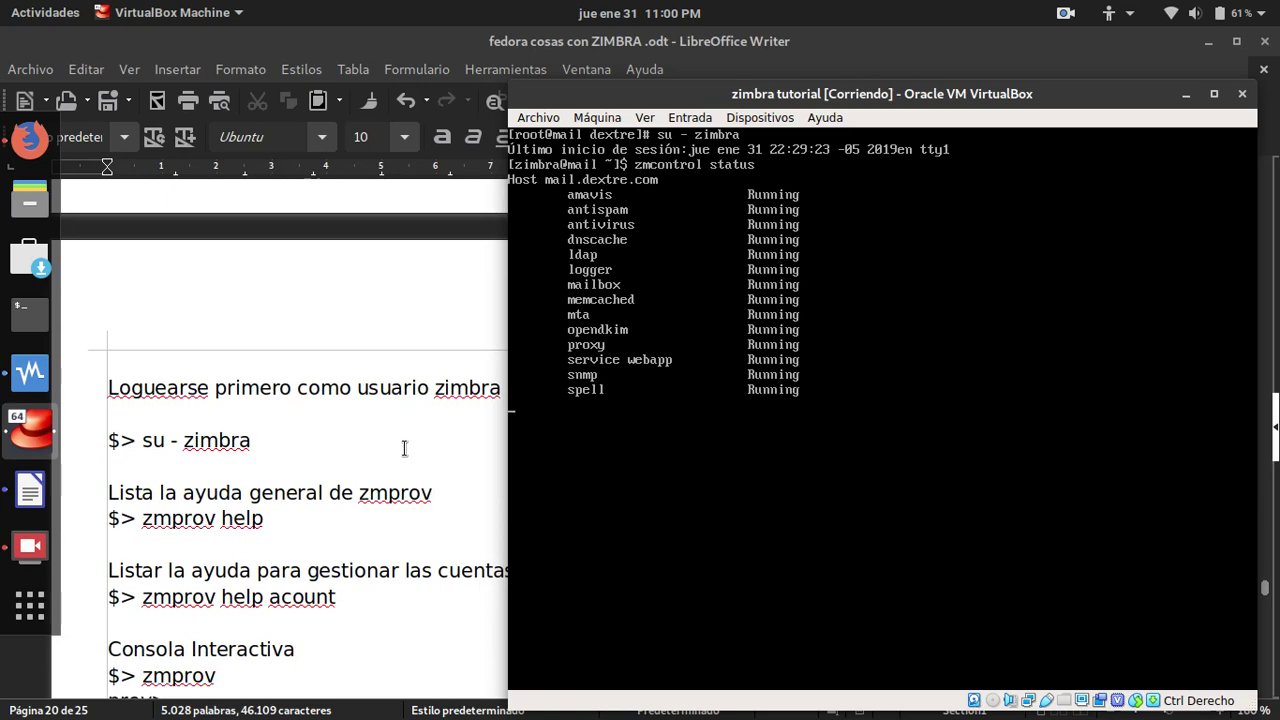
scroll(404, 448, down, 2)
scroll(404, 448, down, 13)
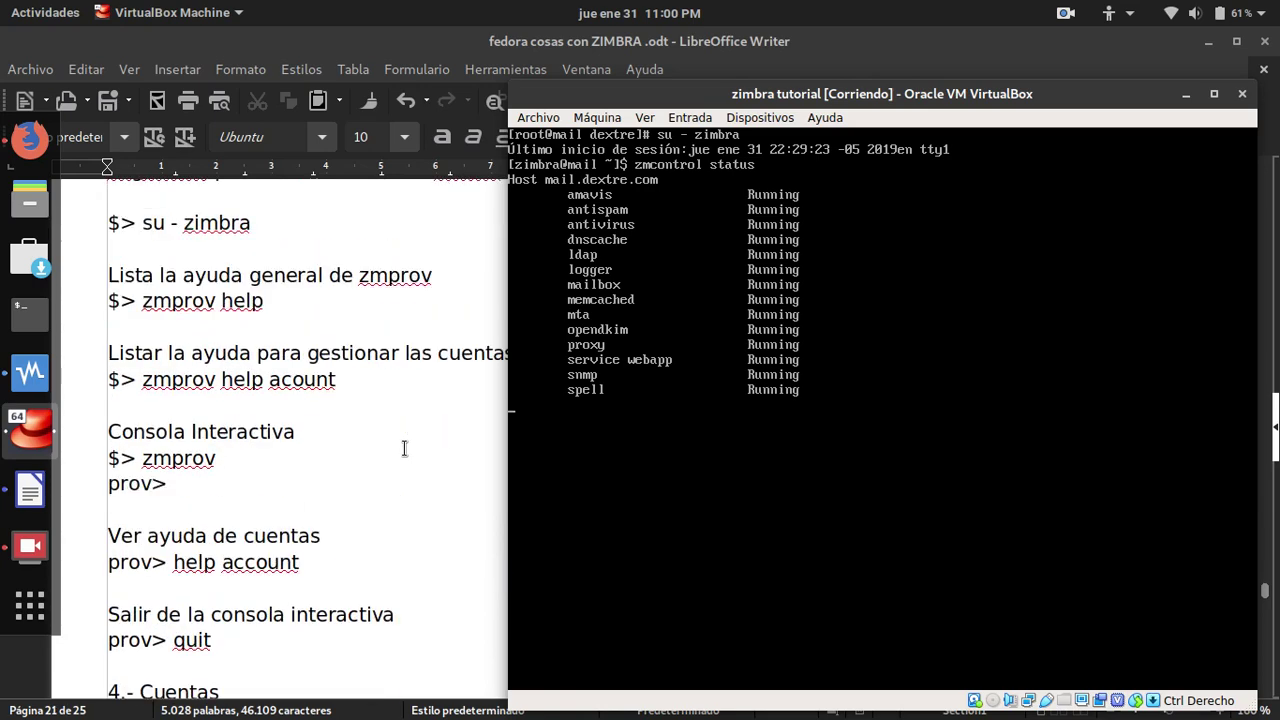
scroll(404, 448, down, 2)
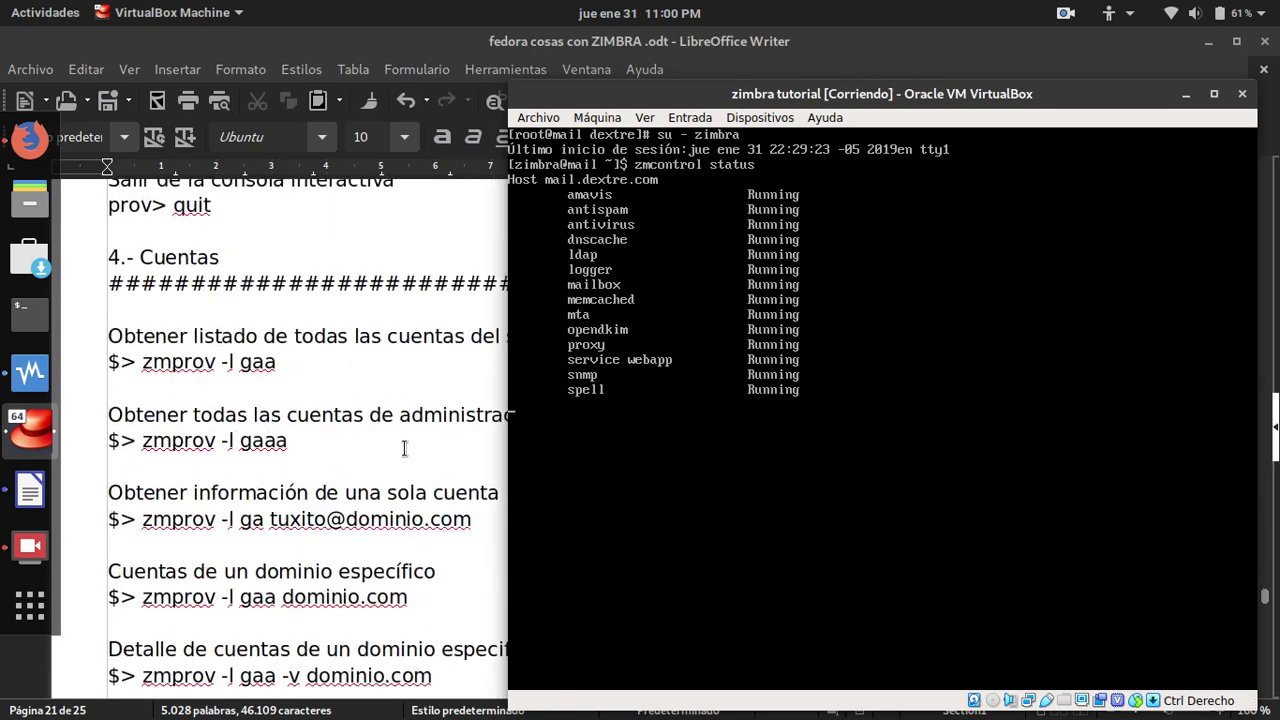
scroll(404, 448, down, 4)
scroll(404, 448, up, 15)
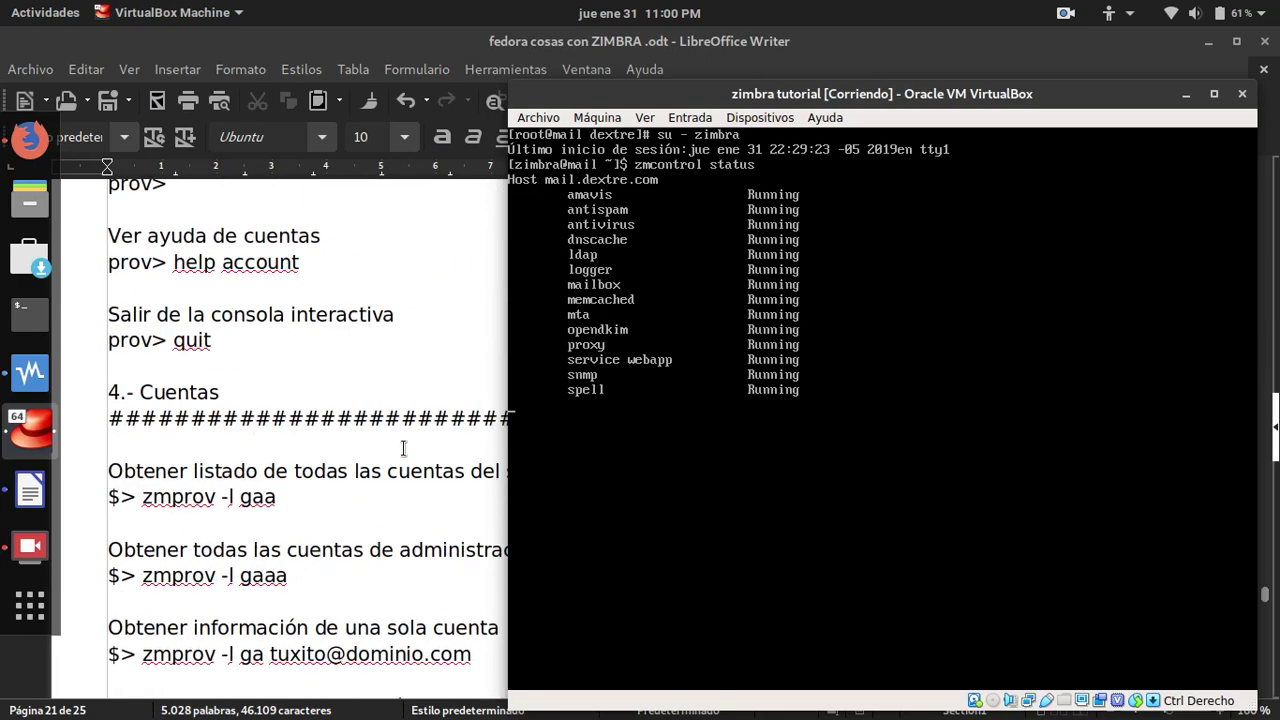
scroll(404, 448, up, 8)
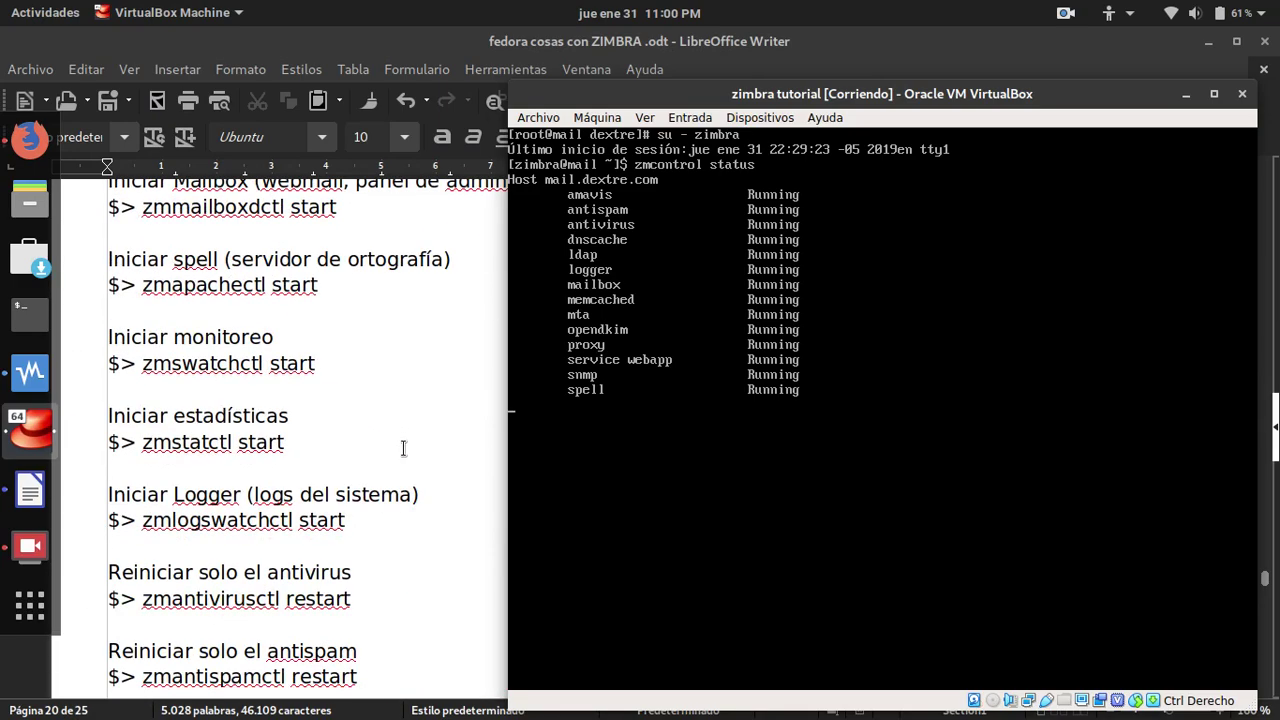
scroll(404, 448, up, 20)
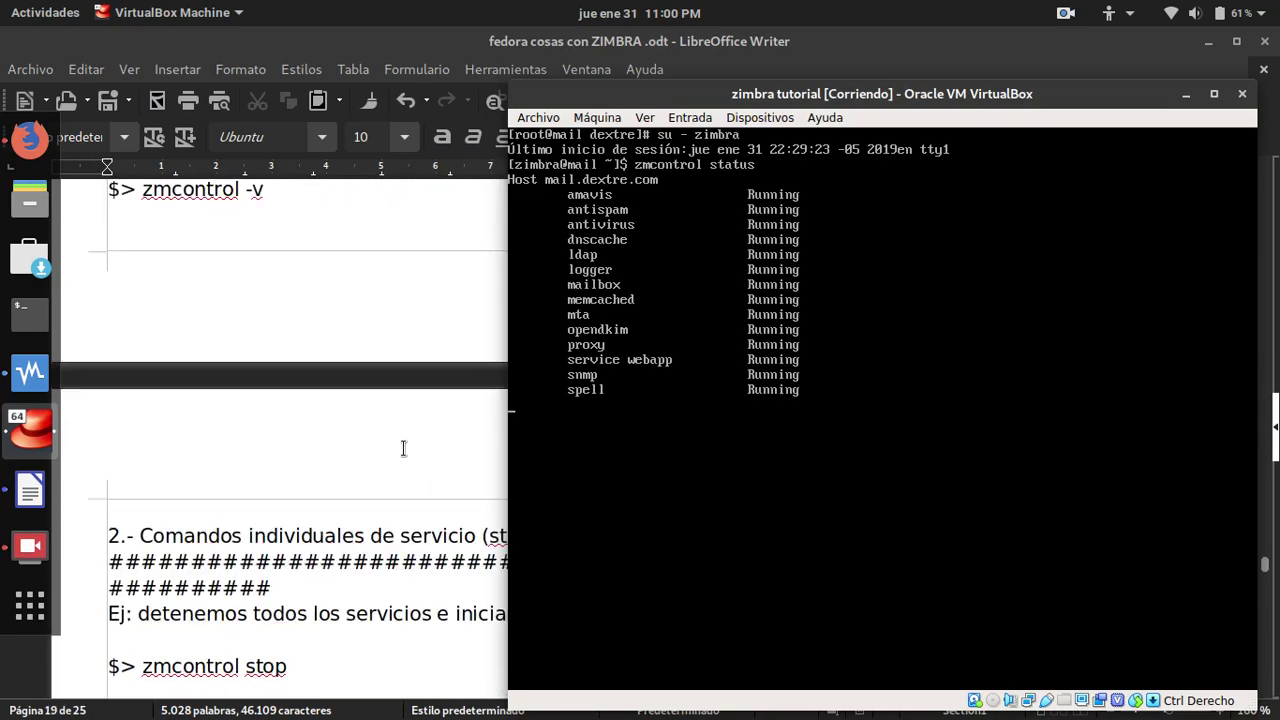
scroll(404, 448, up, 7)
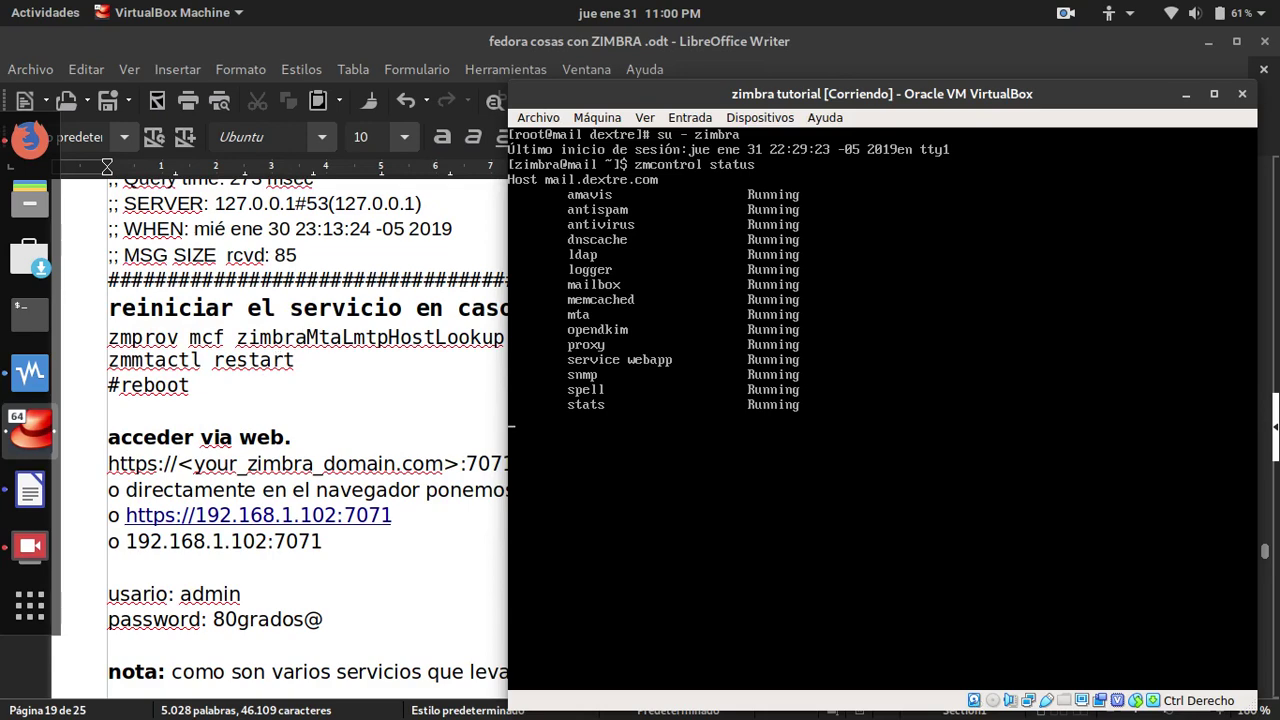
- Drag the VirtualBox console window a little to the right to reveal more notes
drag(810, 94, 930, 100)
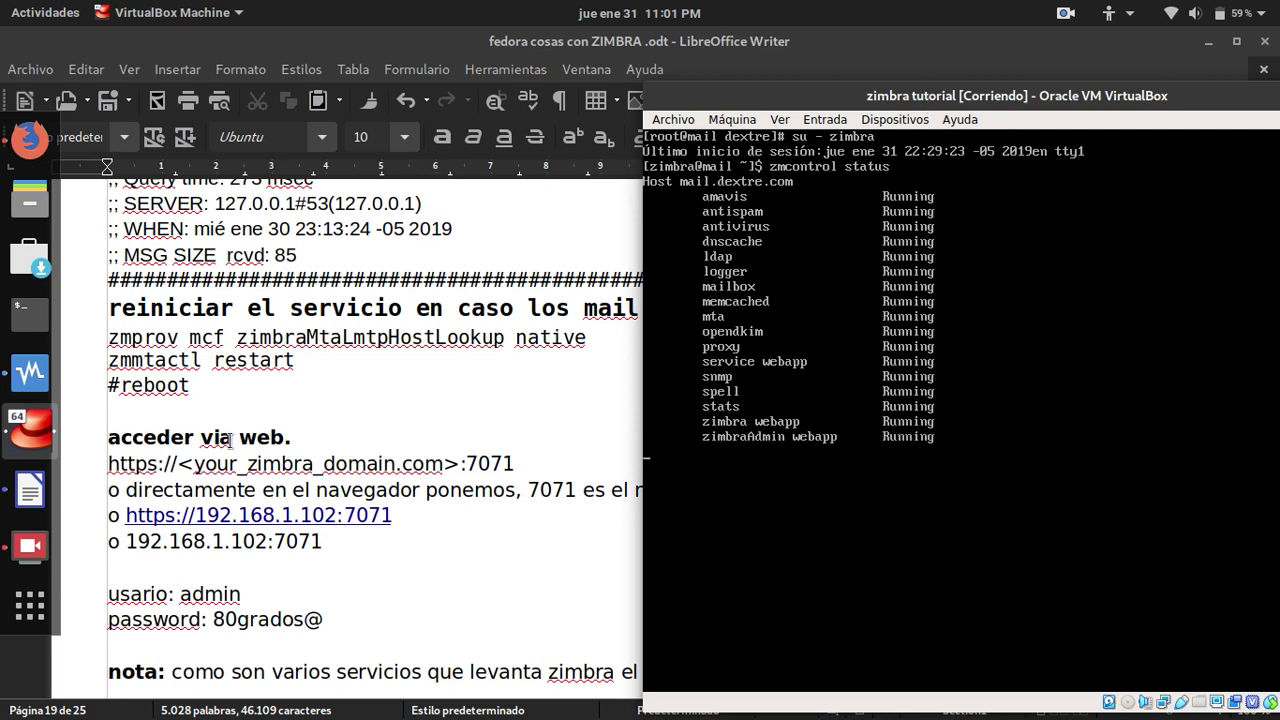
- Pause and resume the SimpleScreenRecorder recording, then minimize the recorder
click(38, 555)
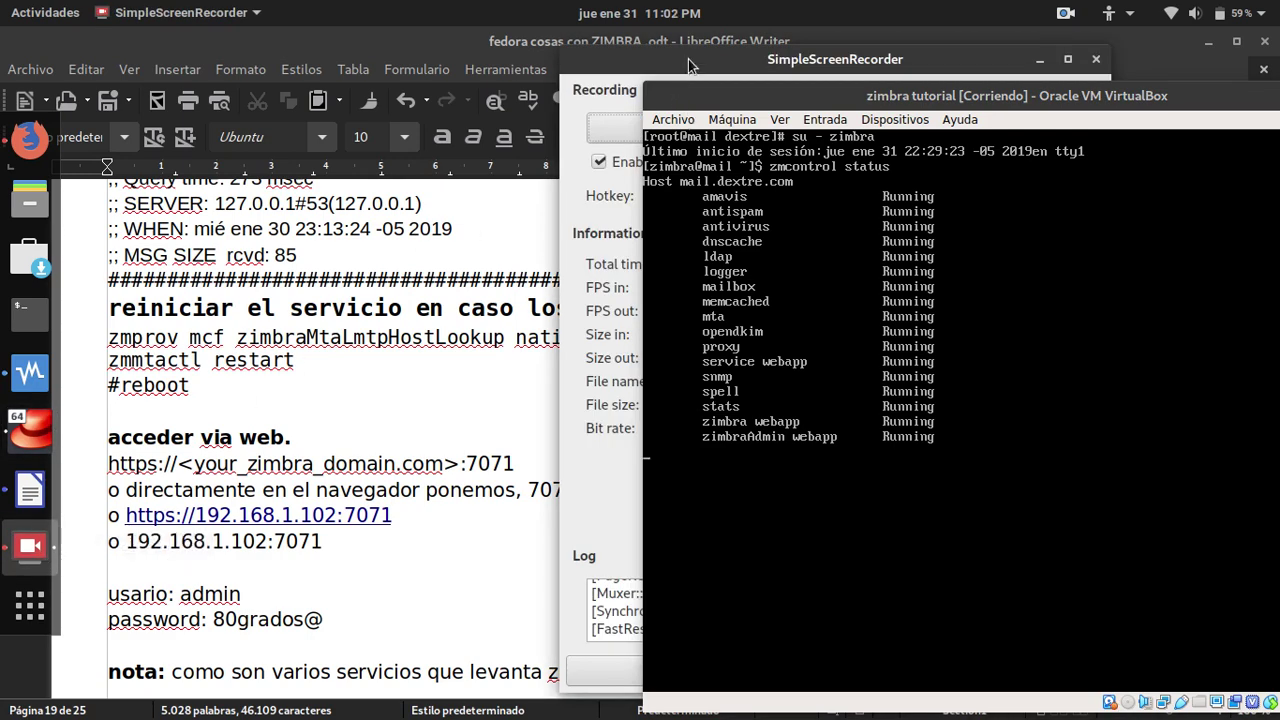
drag(685, 59, 200, 55)
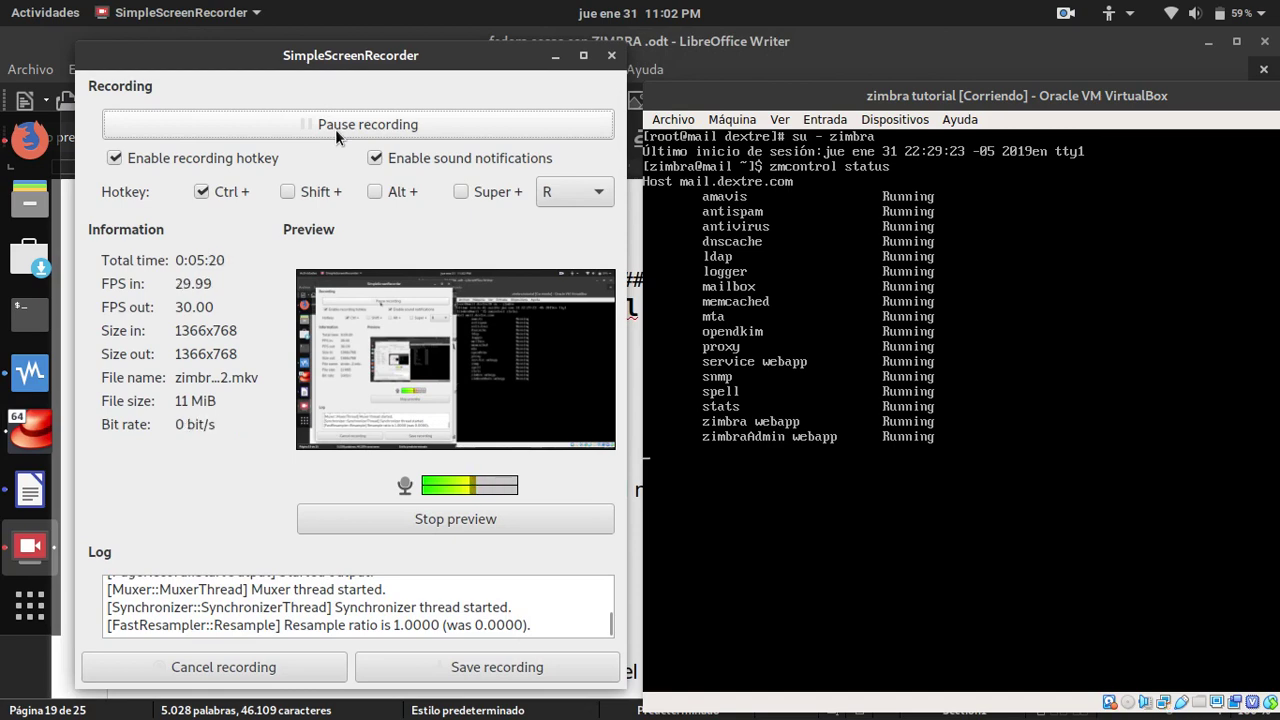
click(335, 129)
click(538, 122)
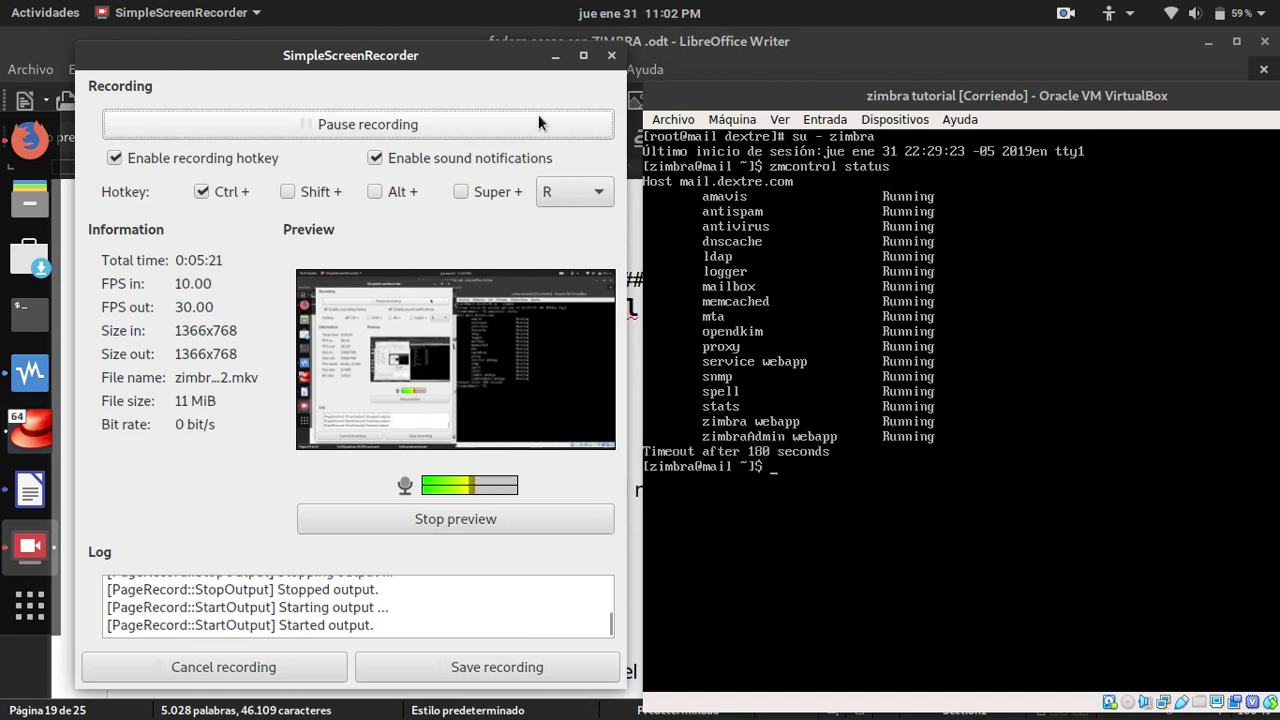
click(555, 56)
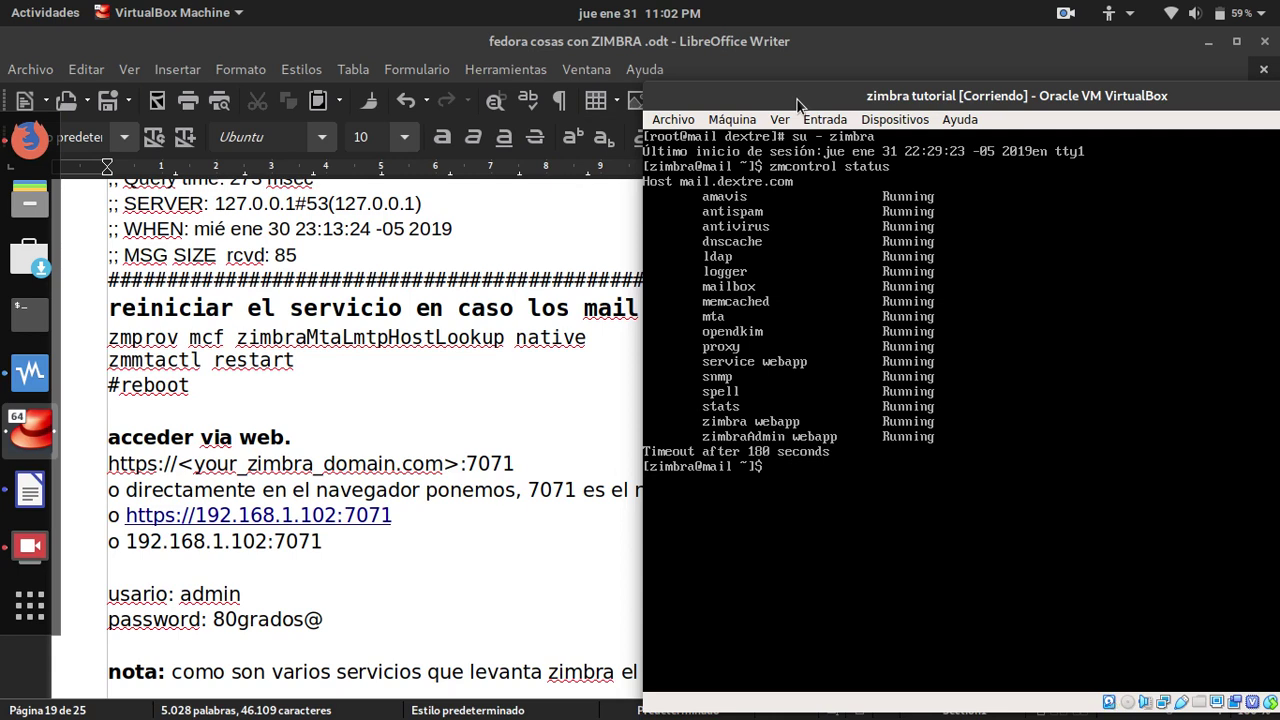
- Copy the zmprov mcf zimbraMtaLmtpHostLookup native line from Writer onto the zimbra prompt, then bring up the recorder
key(Up)
key(Up)
click(114, 337)
drag(114, 337, 593, 331)
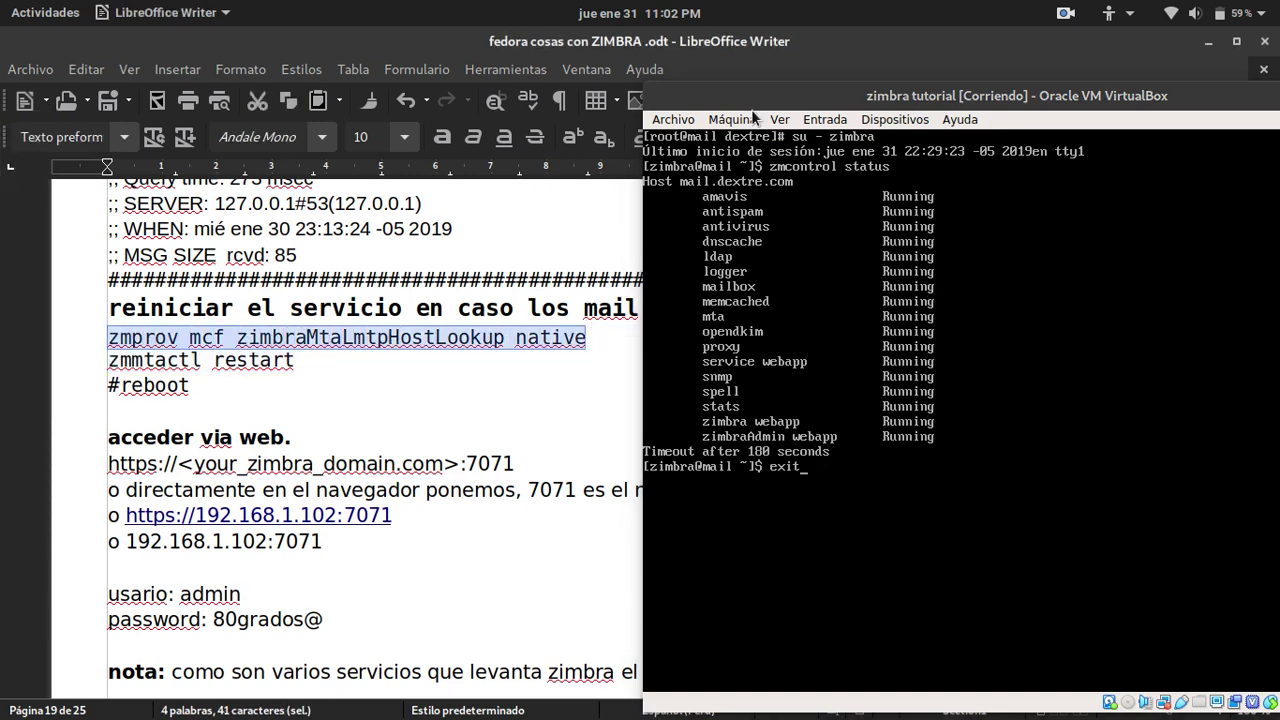
click(783, 95)
key(Up)
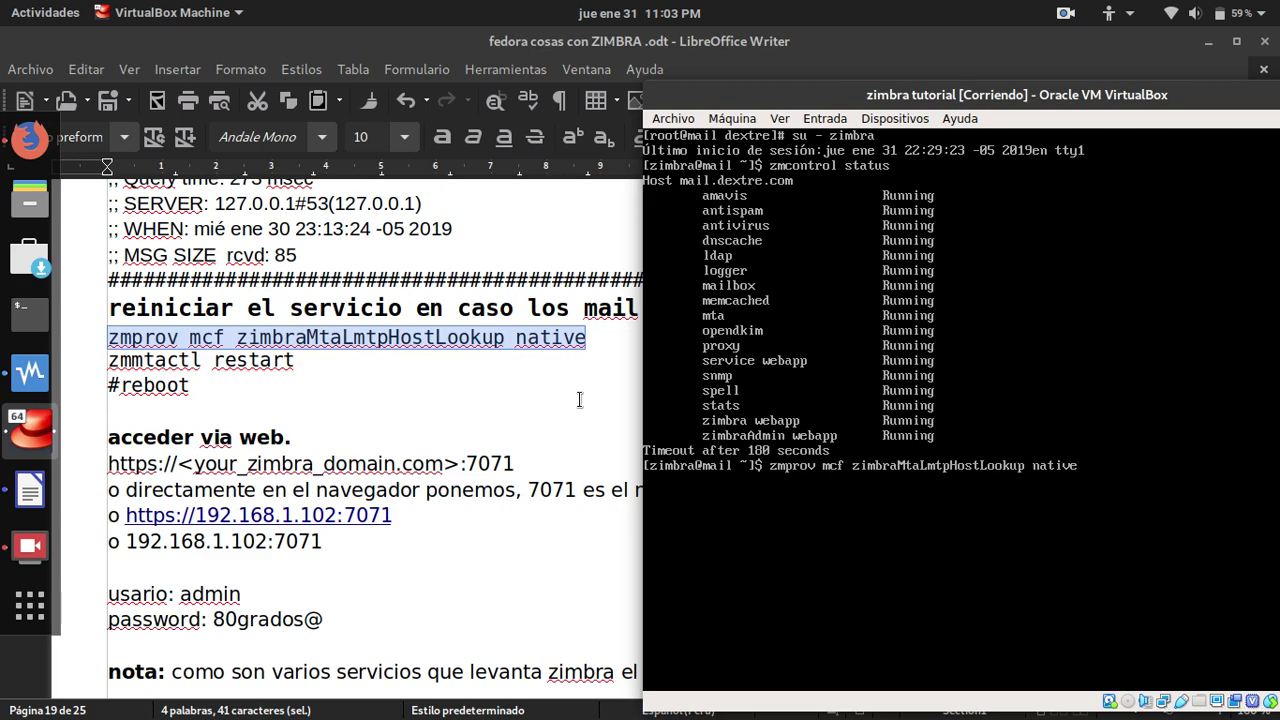
click(50, 560)
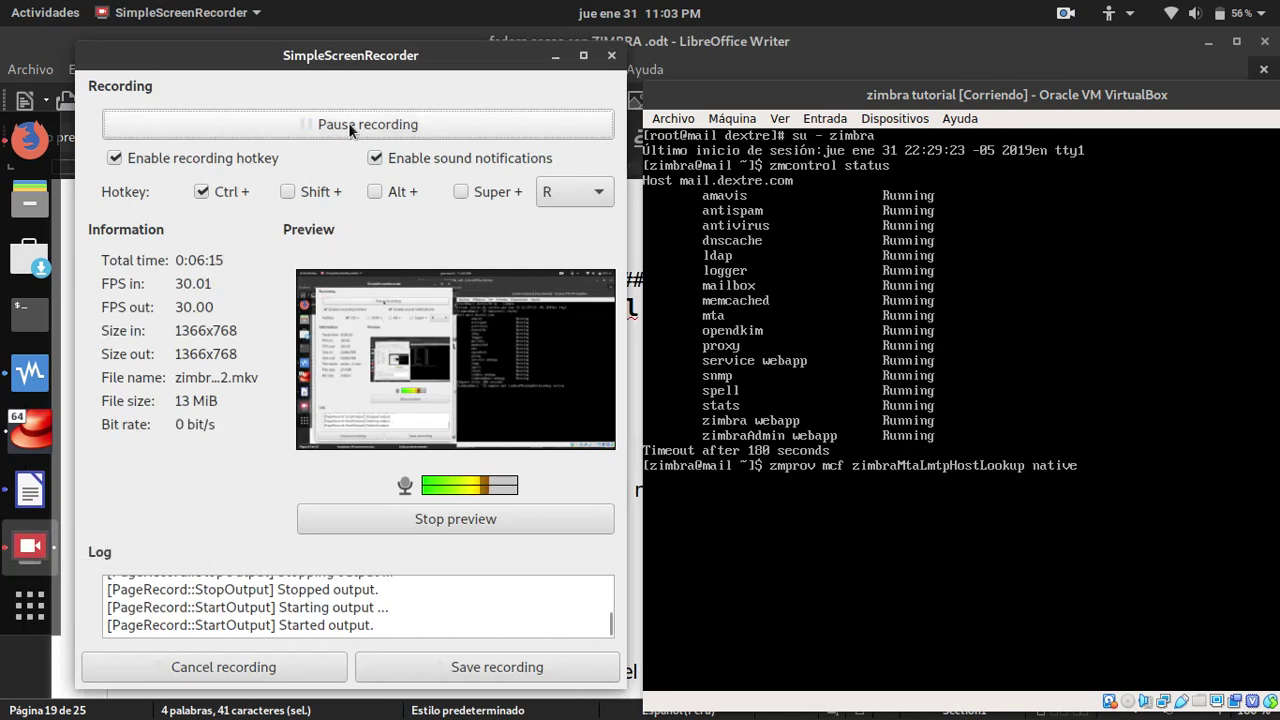
- Pause and minimize the screen recorder, then move the console window up and left
click(348, 122)
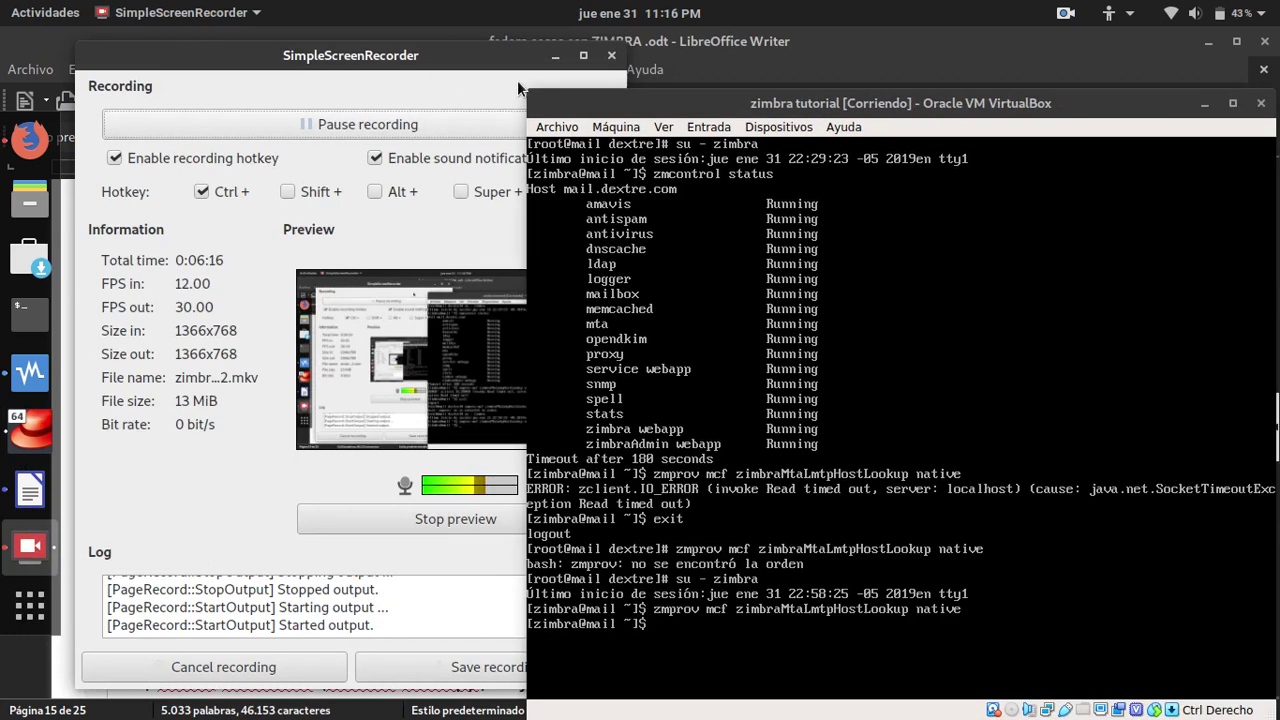
click(555, 56)
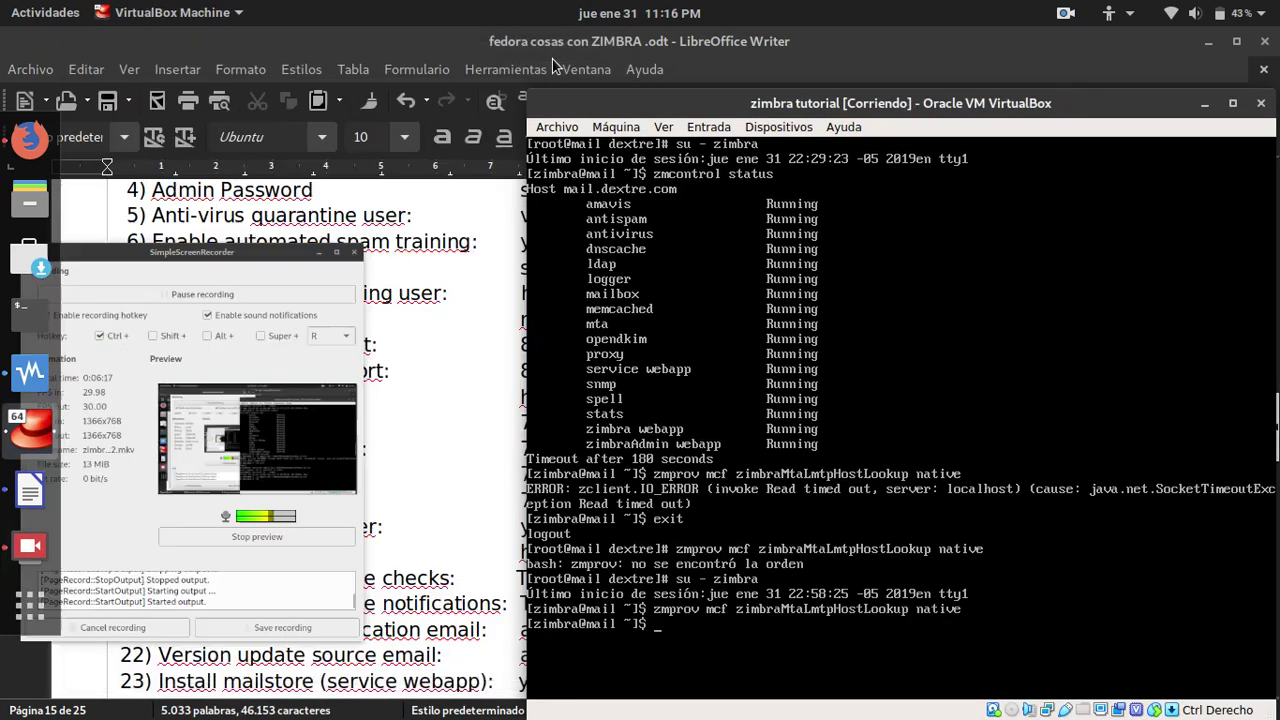
drag(758, 109, 735, 64)
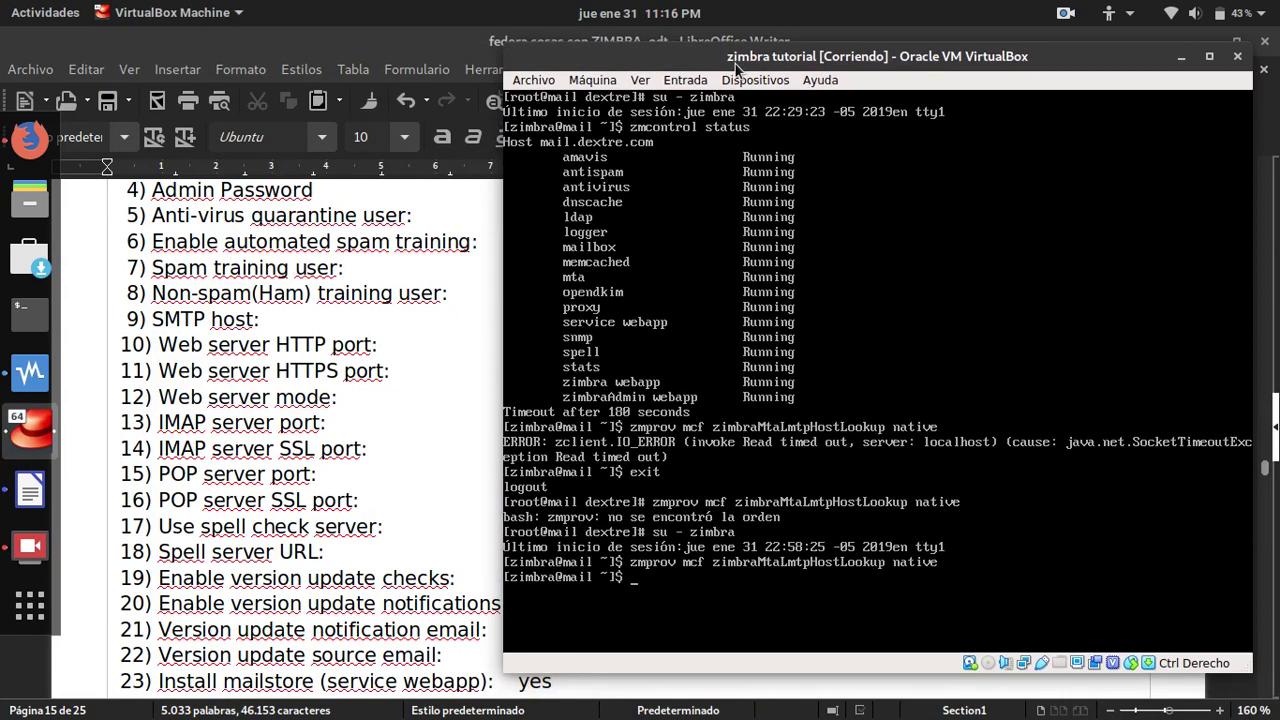
- Browse the shell history back to the zmprov command, then clear the prompt line with Ctrl+U
key(Up)
key(Up)
key(Up)
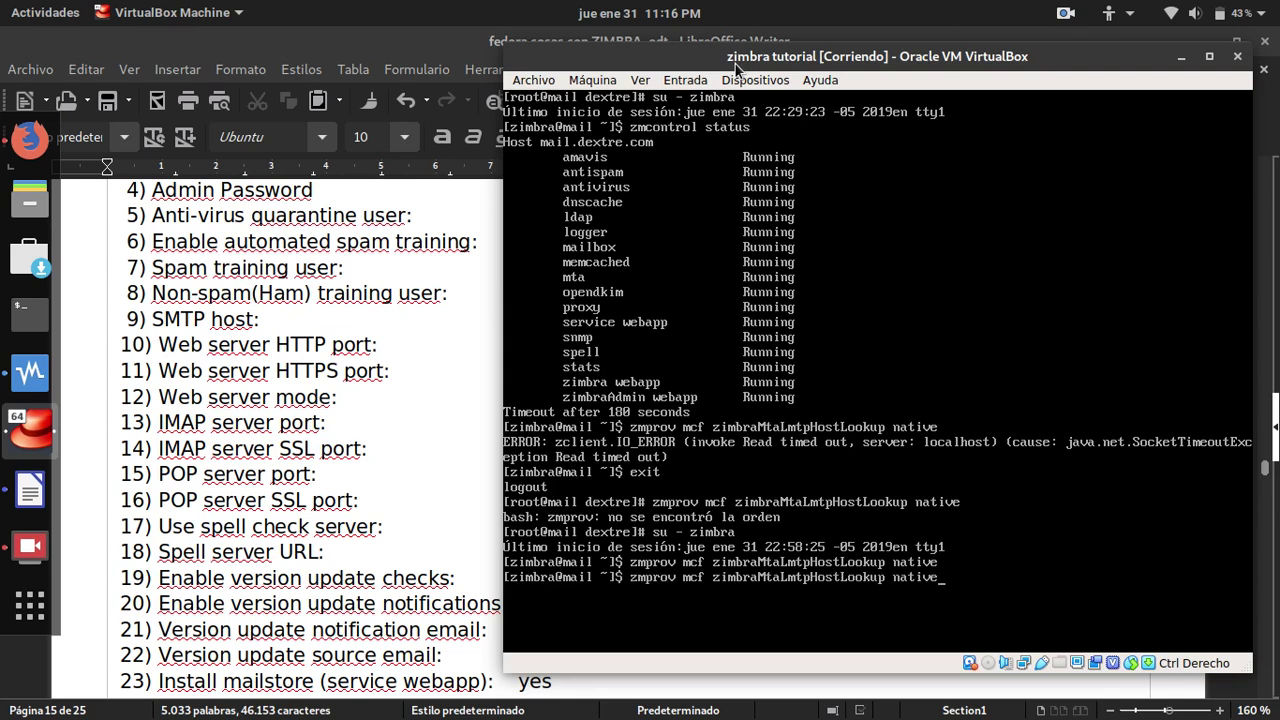
key(Down)
key(Up)
key(ctrl+u)
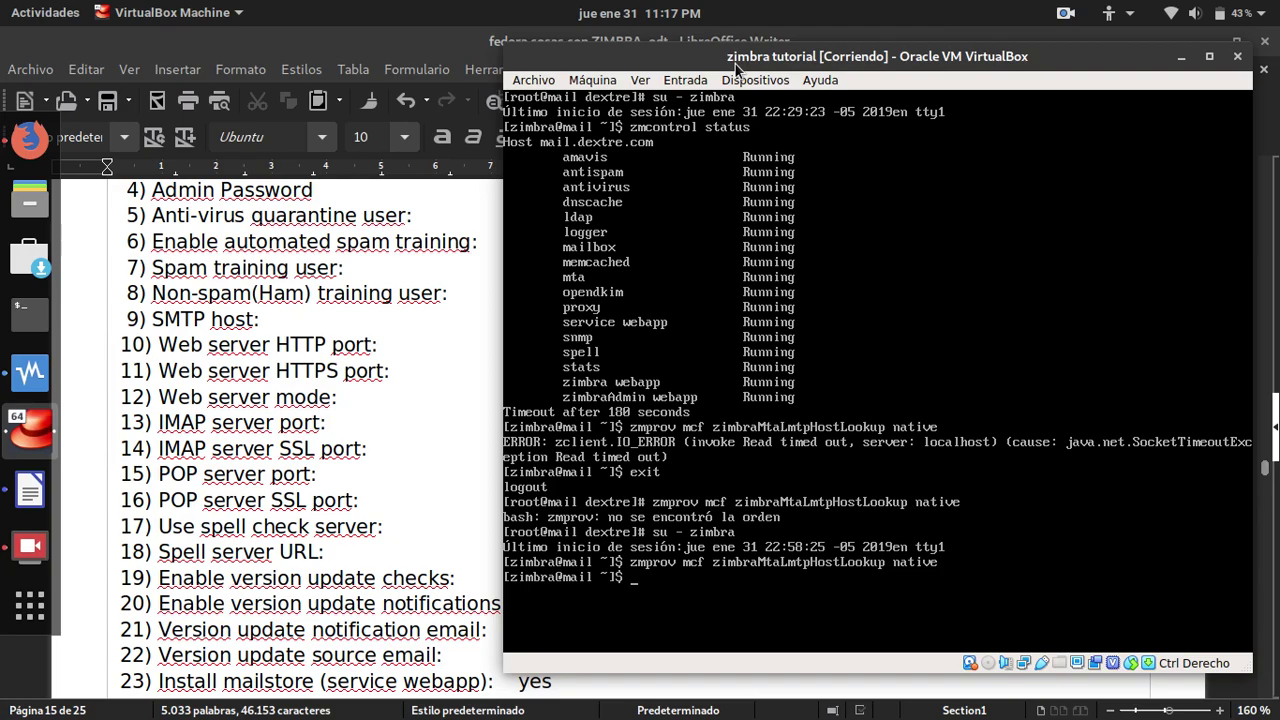
- Scroll the Writer notes to page 19's zmmtactl restart steps and nudge the console window right
scroll(230, 425, down, 15)
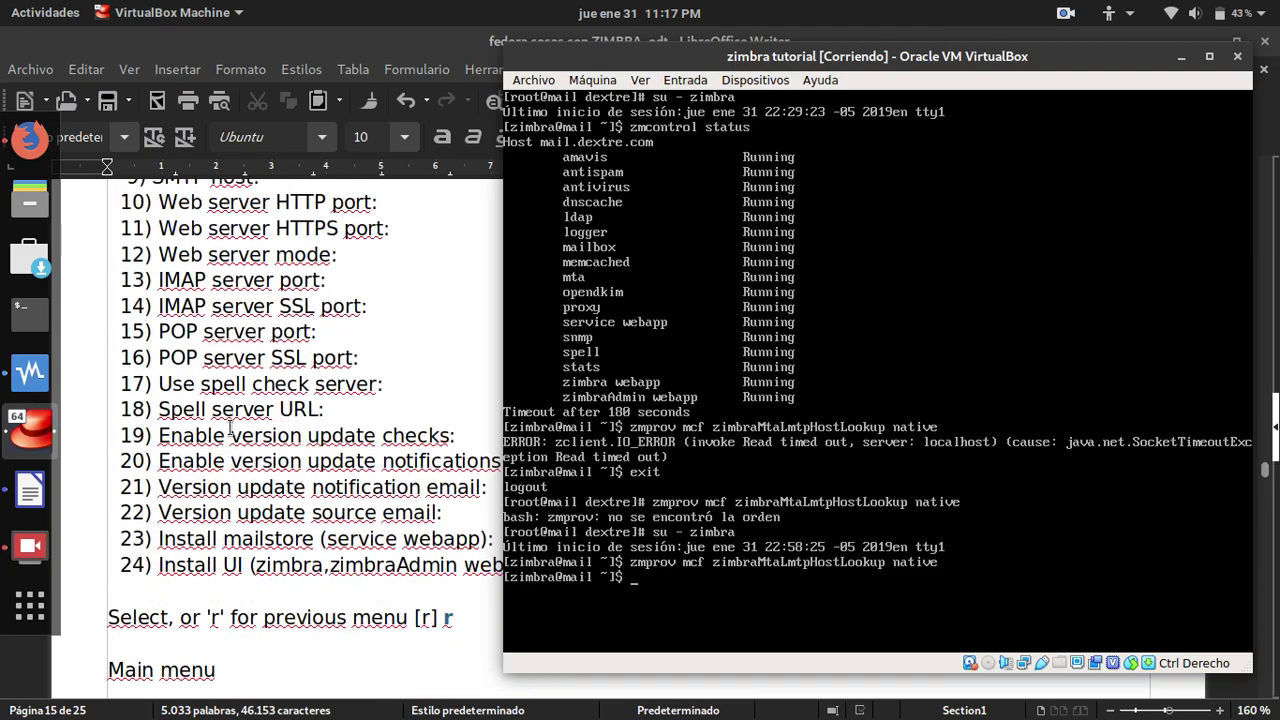
scroll(236, 426, down, 20)
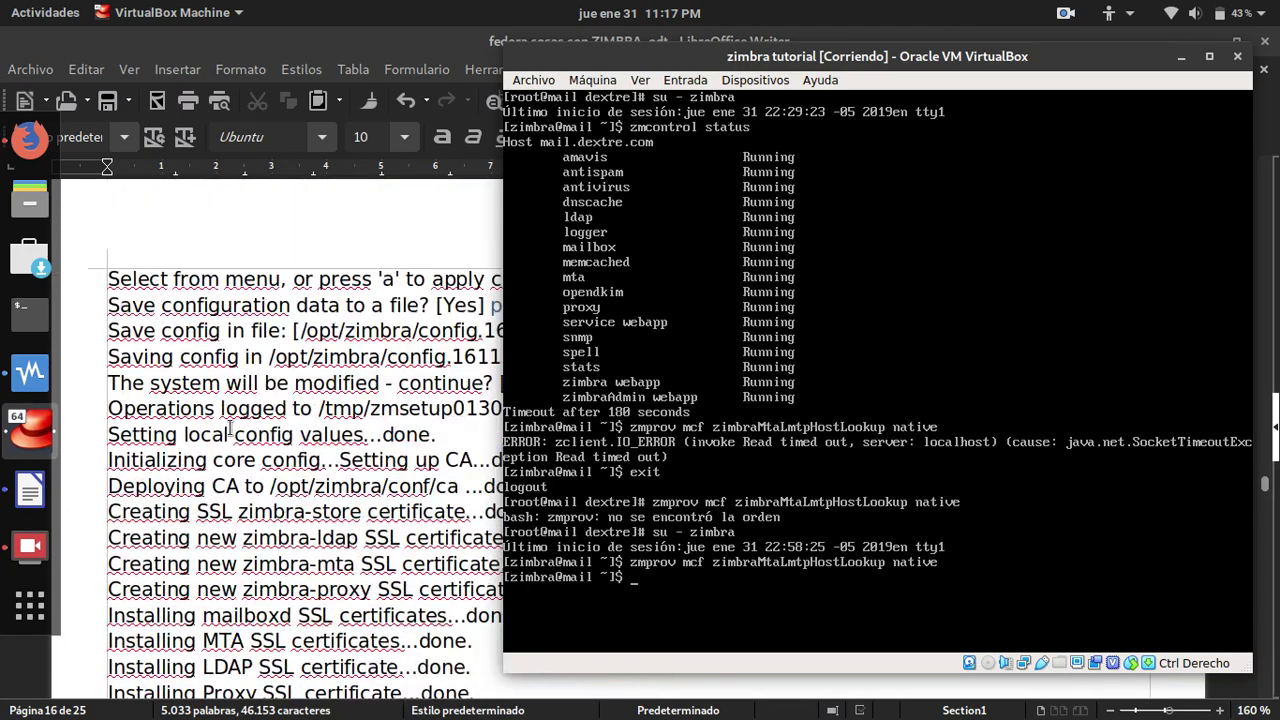
scroll(230, 428, down, 15)
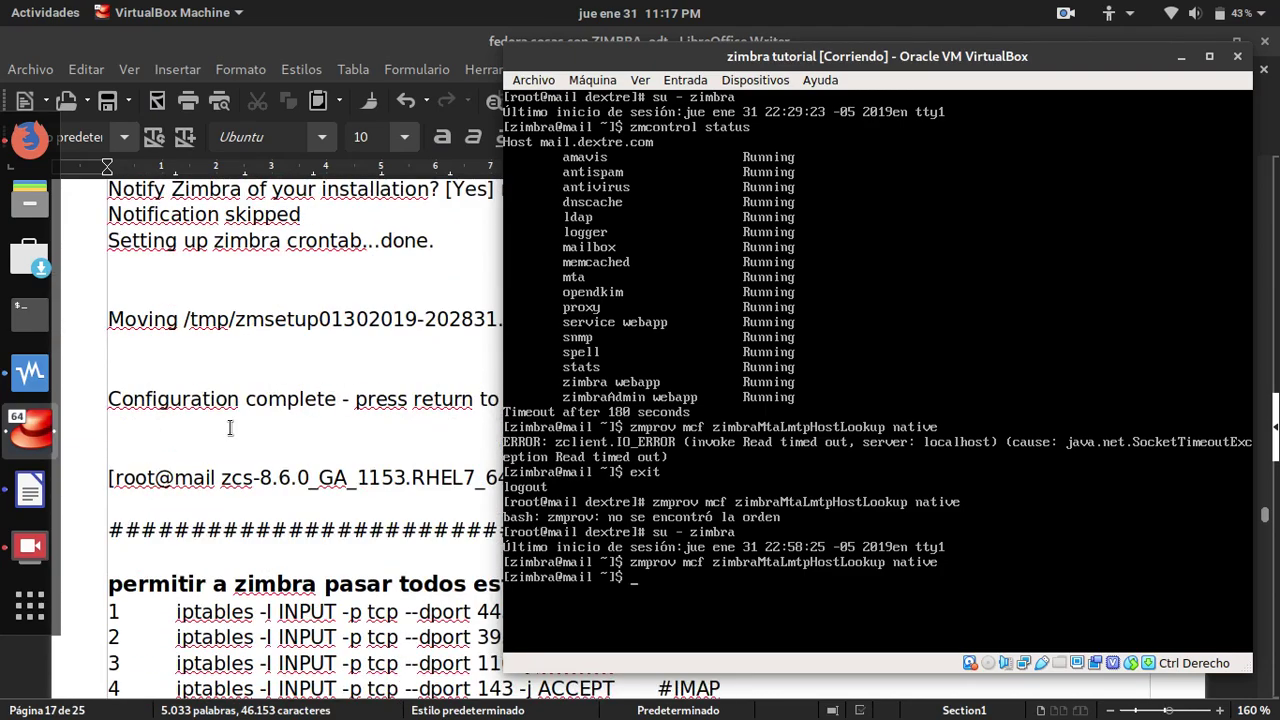
scroll(230, 428, up, 4)
scroll(230, 428, down, 18)
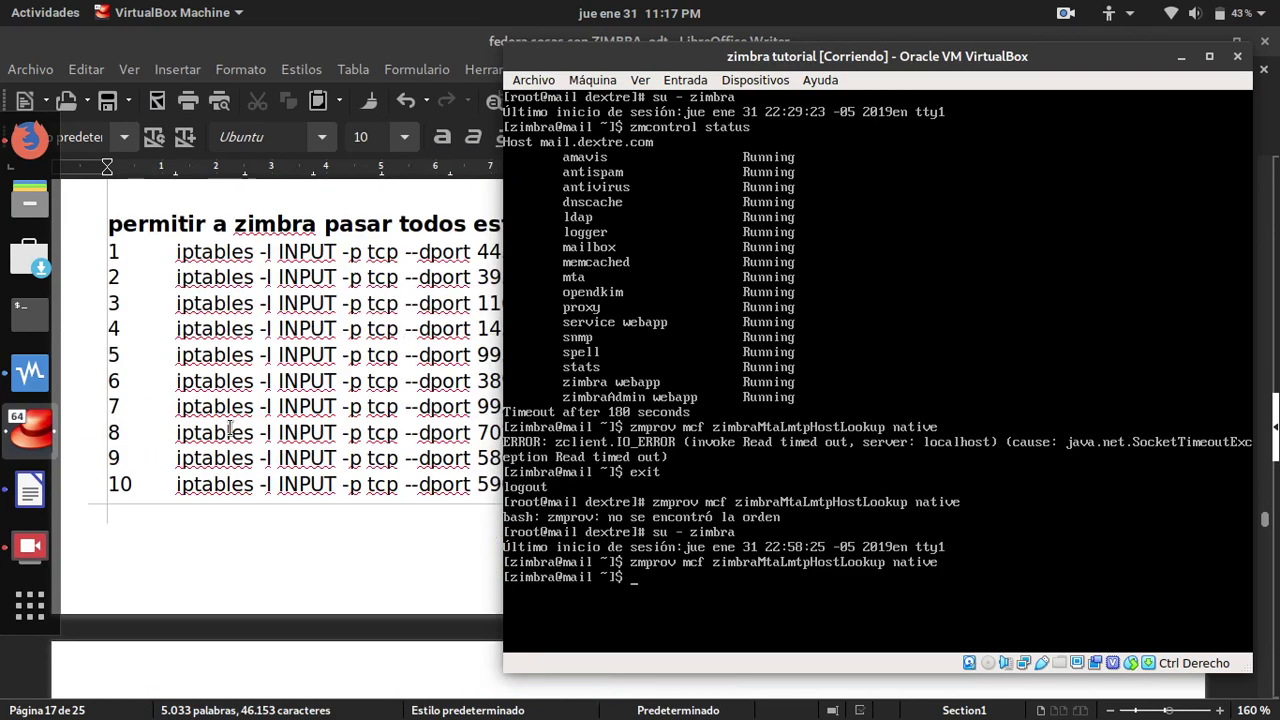
scroll(230, 428, down, 5)
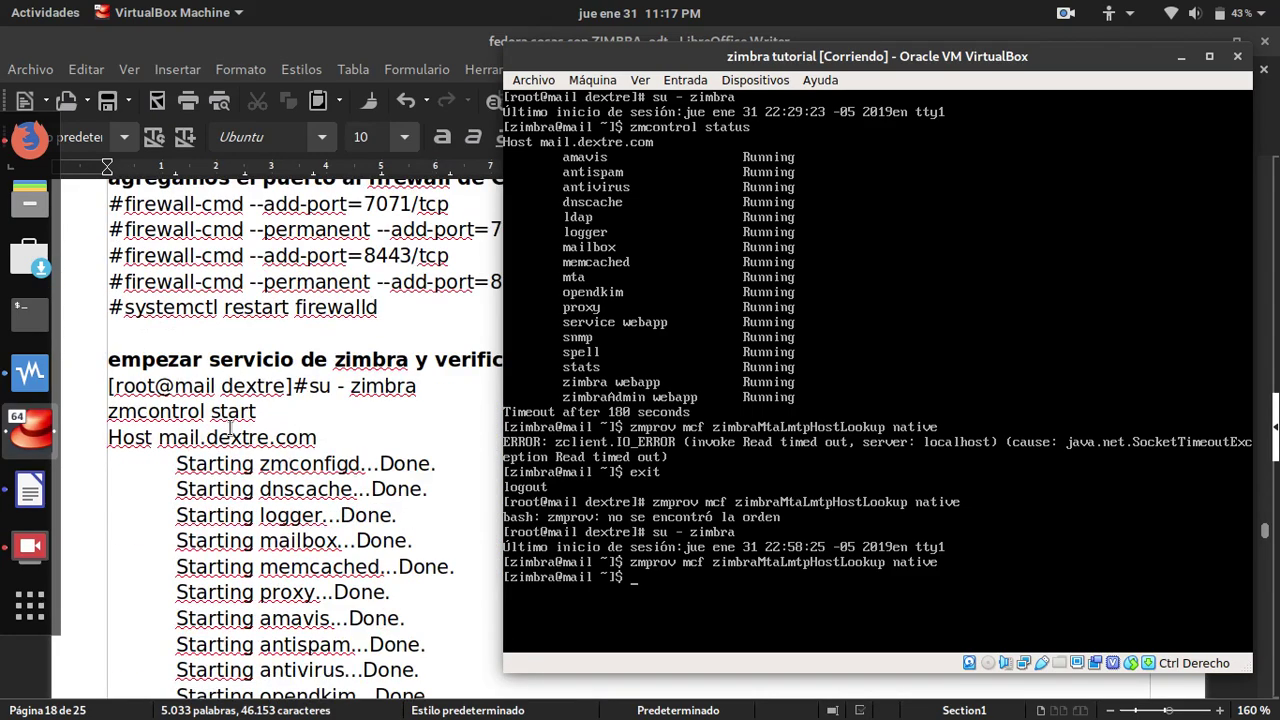
scroll(230, 428, down, 6)
scroll(230, 428, up, 3)
scroll(230, 428, down, 9)
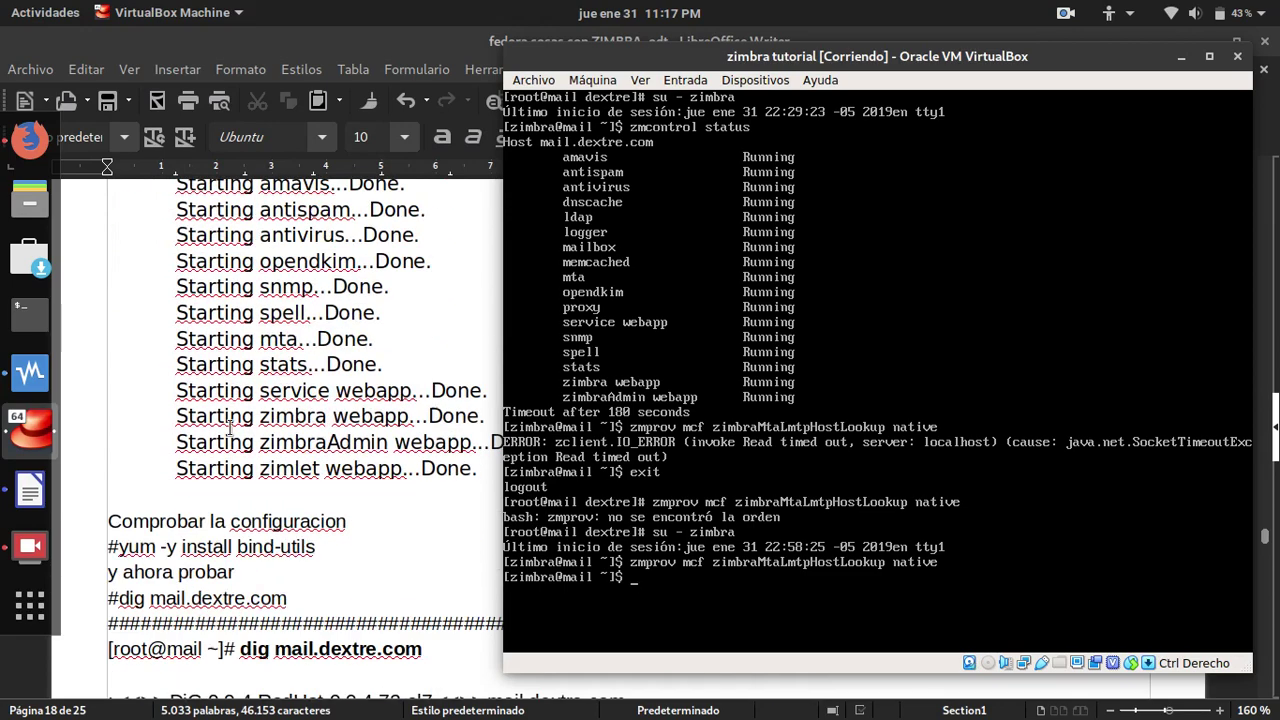
scroll(230, 428, down, 10)
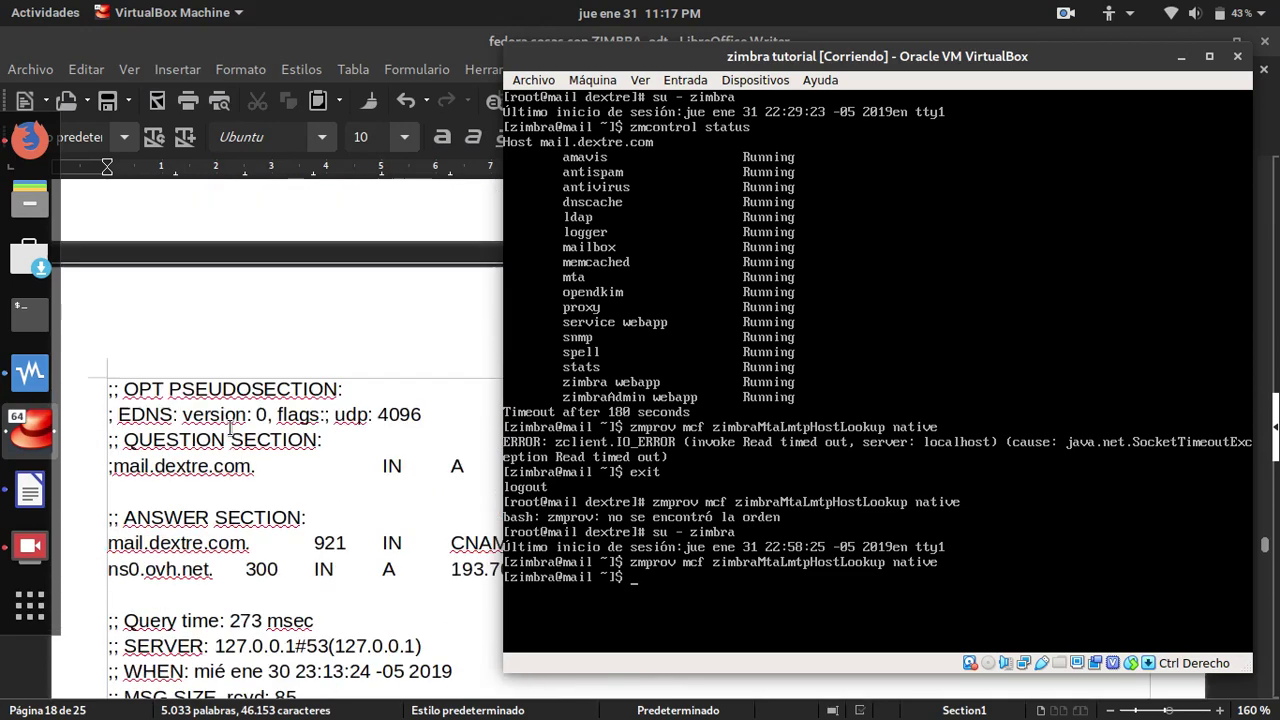
scroll(230, 428, down, 3)
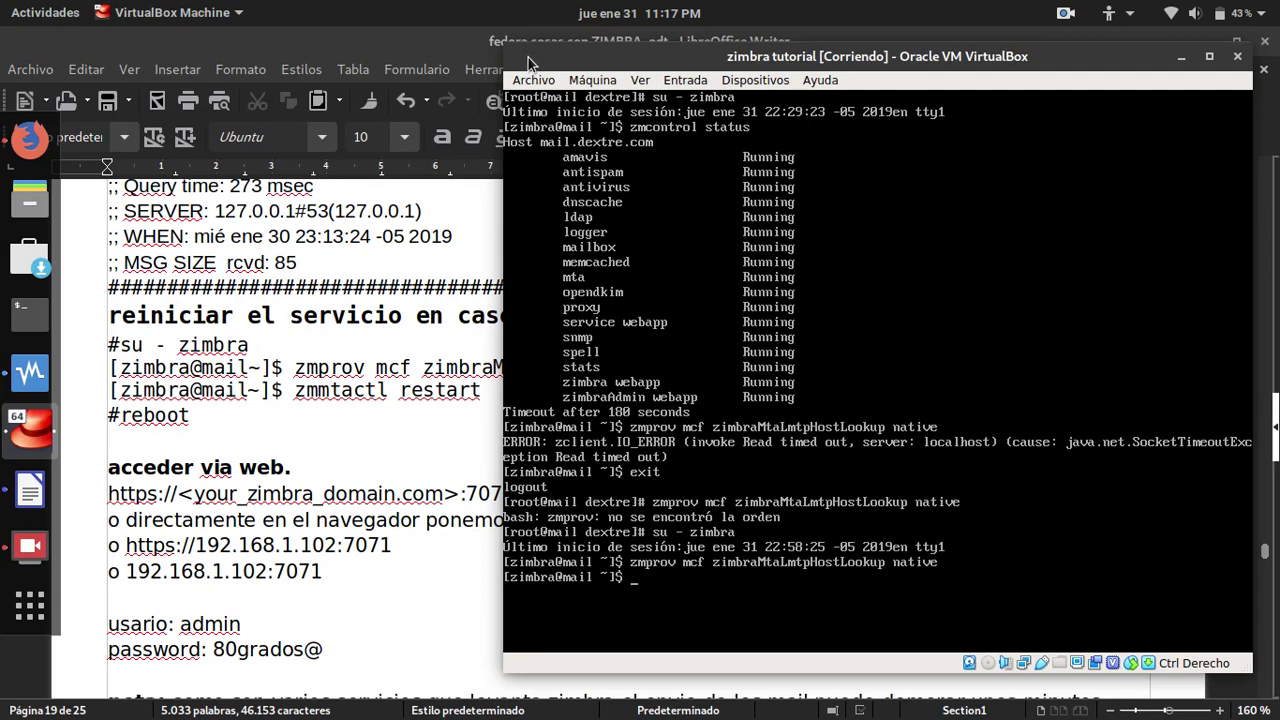
drag(528, 57, 581, 61)
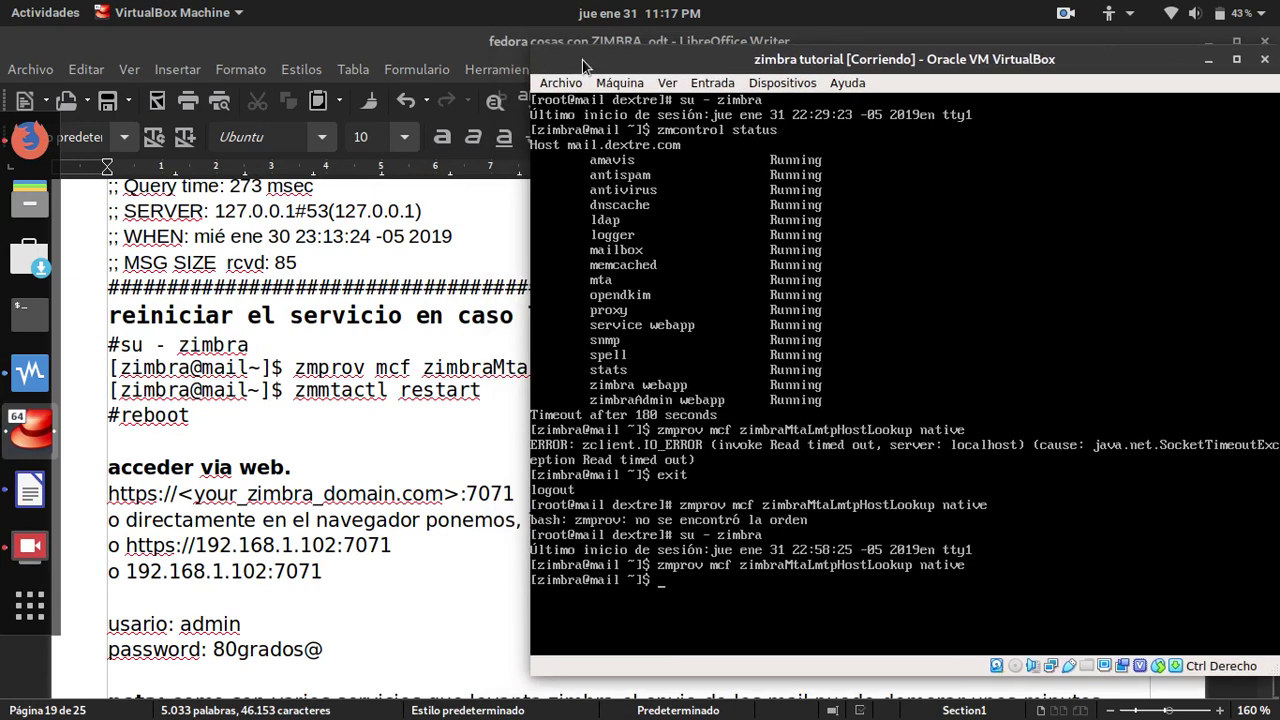
- Run zmmtactl restart in the zimbra console and reposition the window beside the notes
text(zmmtactl restart)
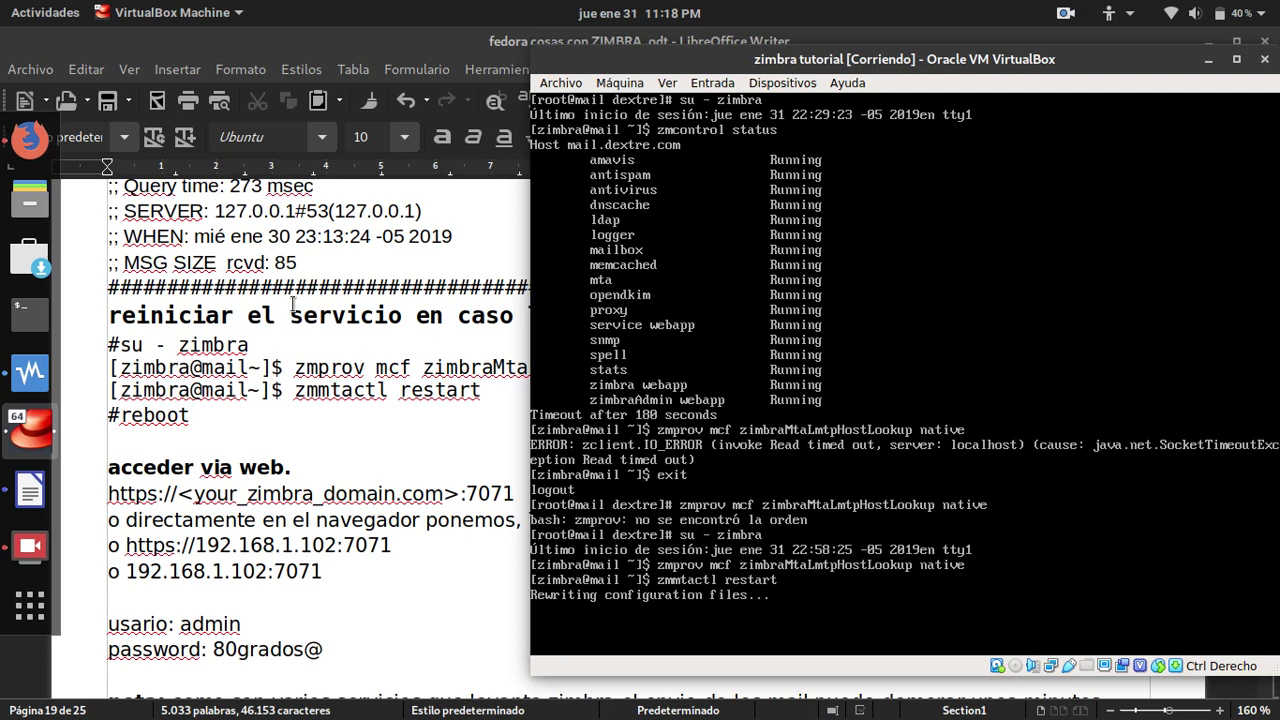
drag(747, 59, 673, 76)
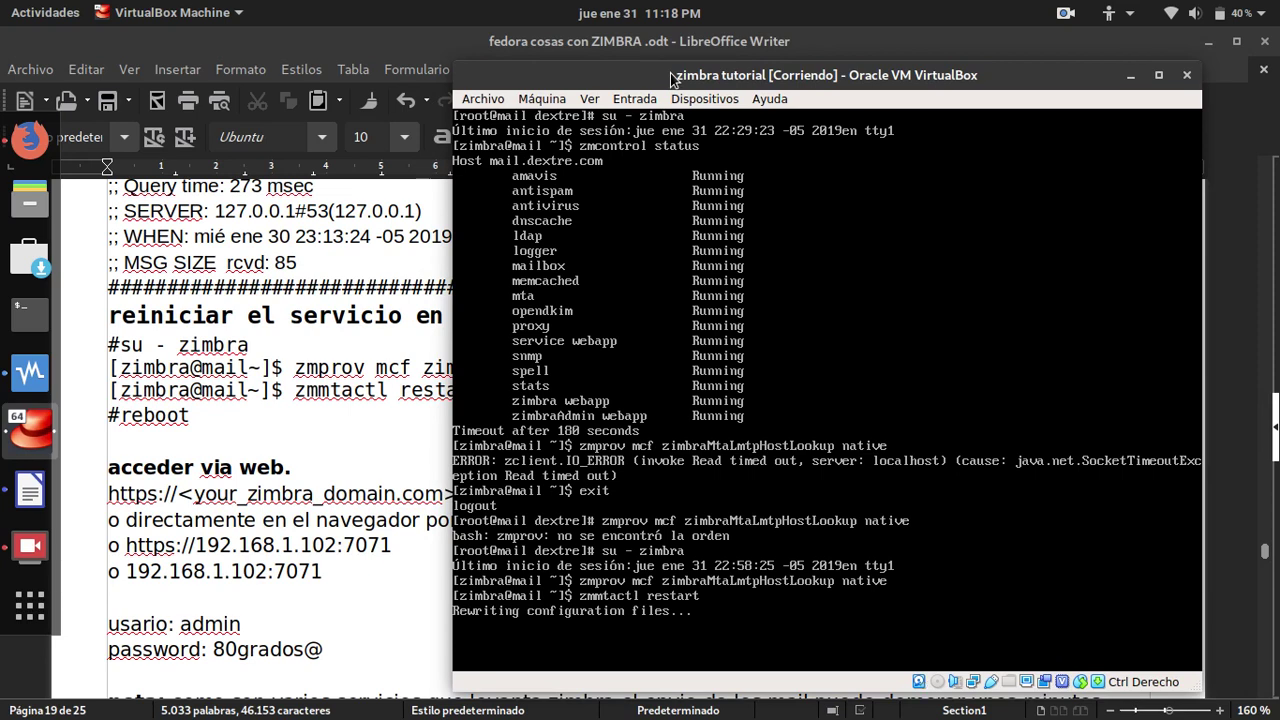
drag(672, 78, 643, 70)
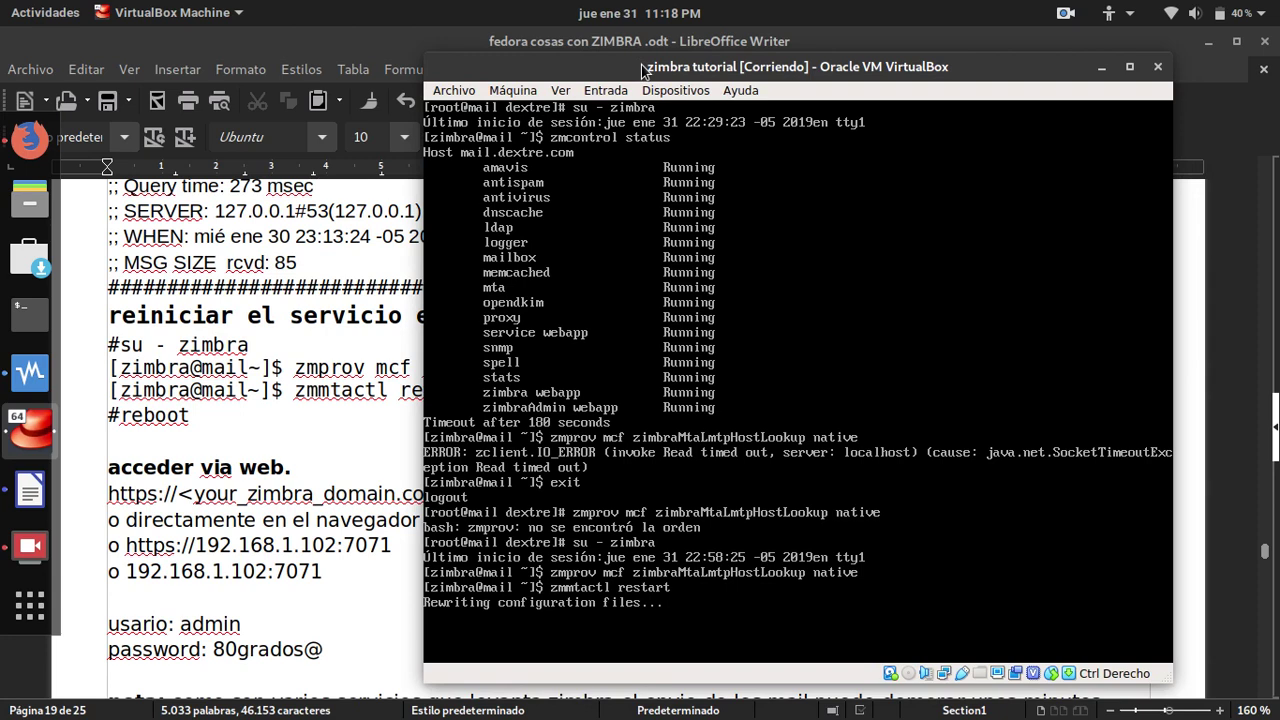
- Scroll the Writer notes from page 19 to the individual service start commands on page 20
scroll(193, 427, down, 3)
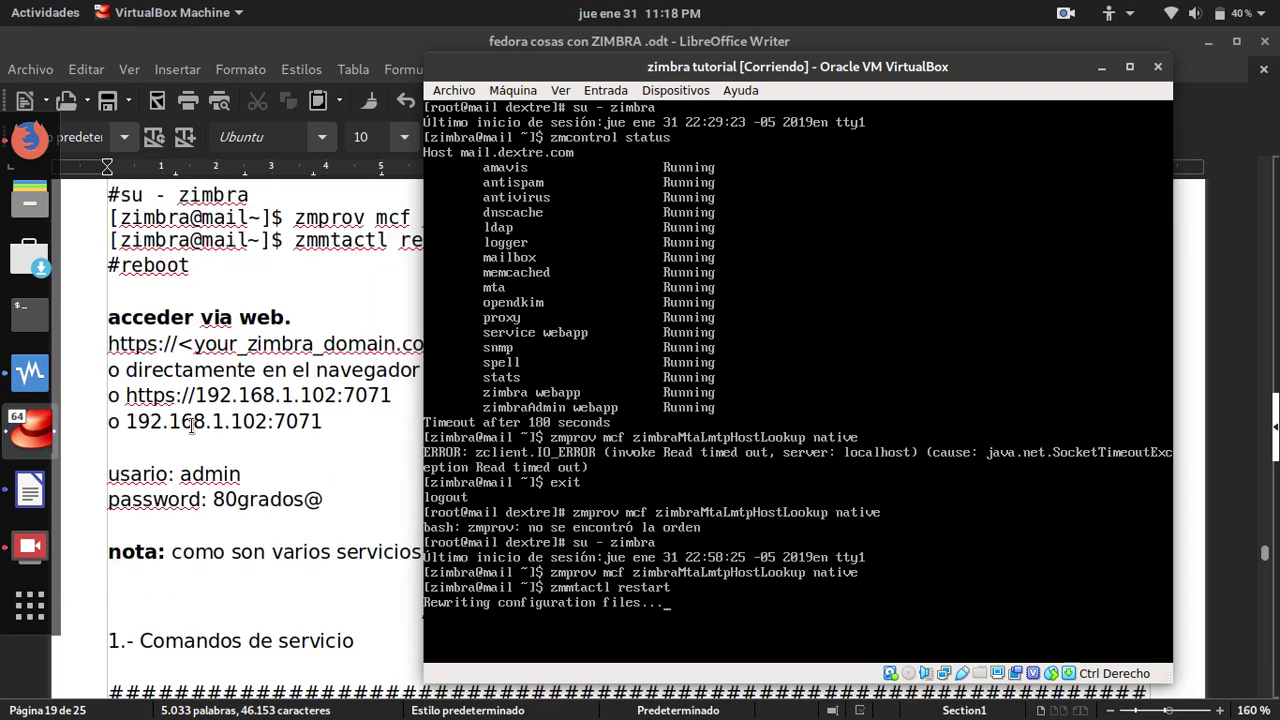
scroll(93, 507, down, 9)
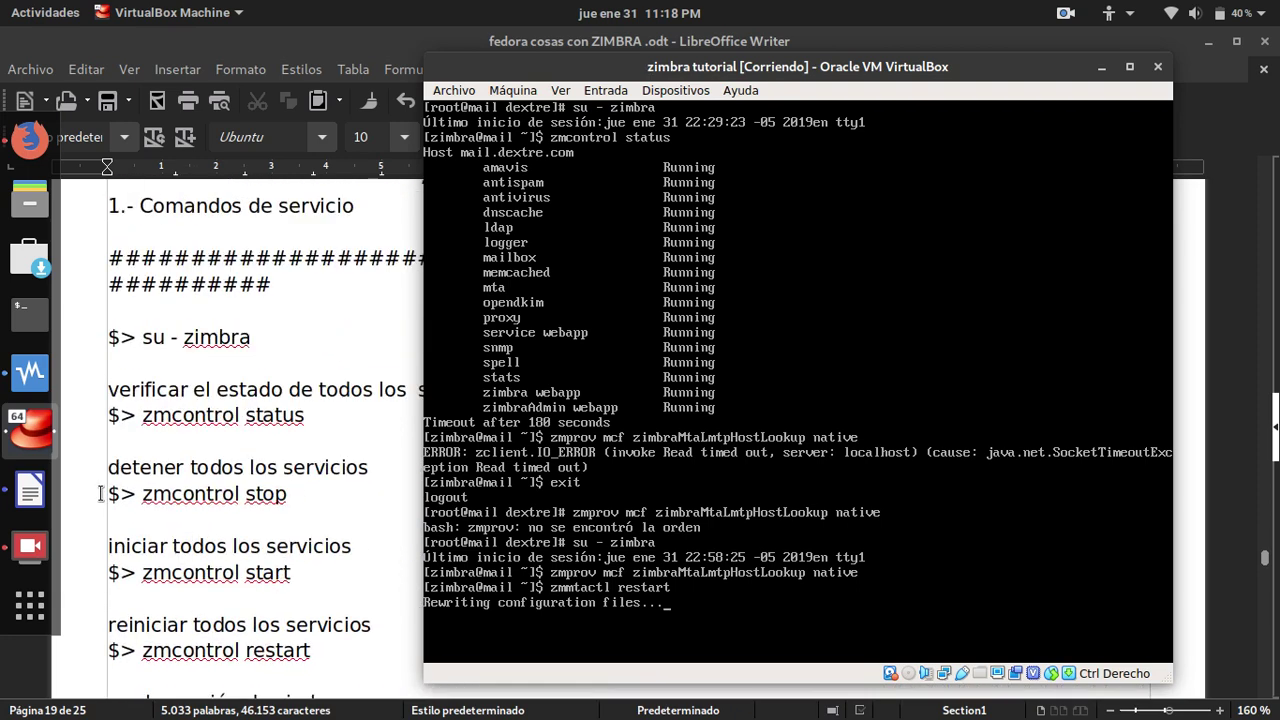
scroll(101, 492, down, 2)
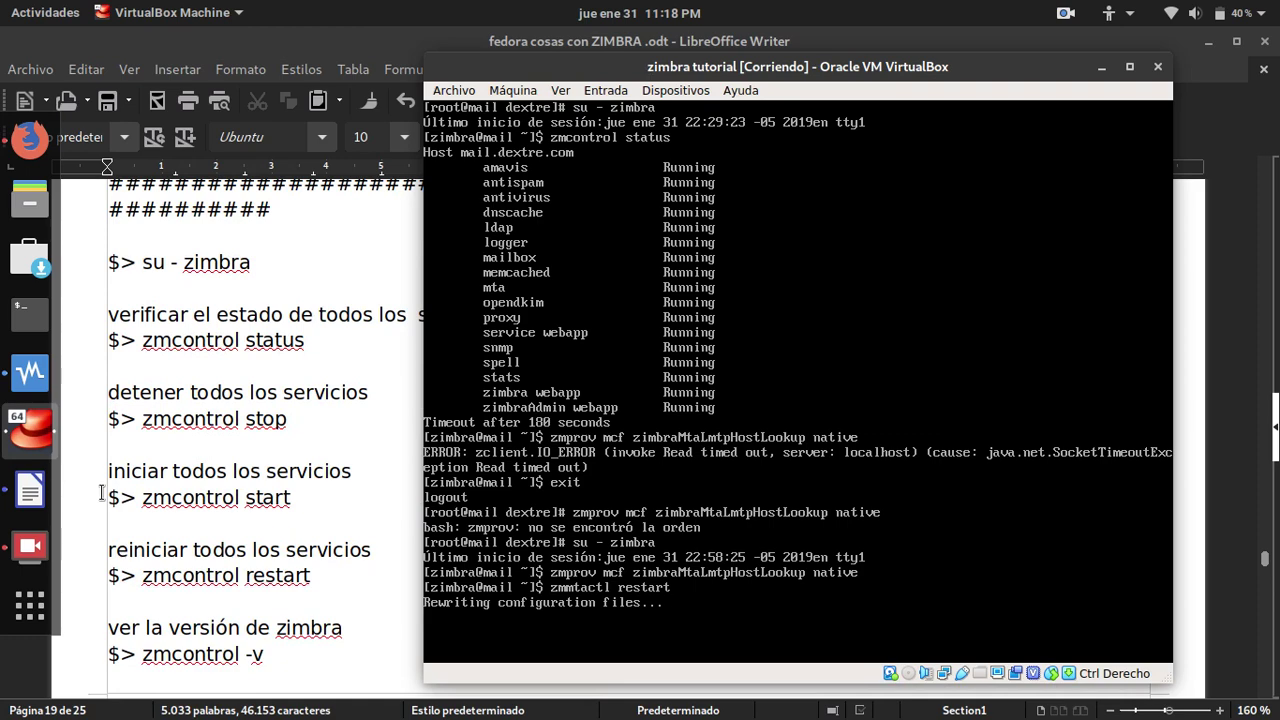
scroll(101, 492, down, 15)
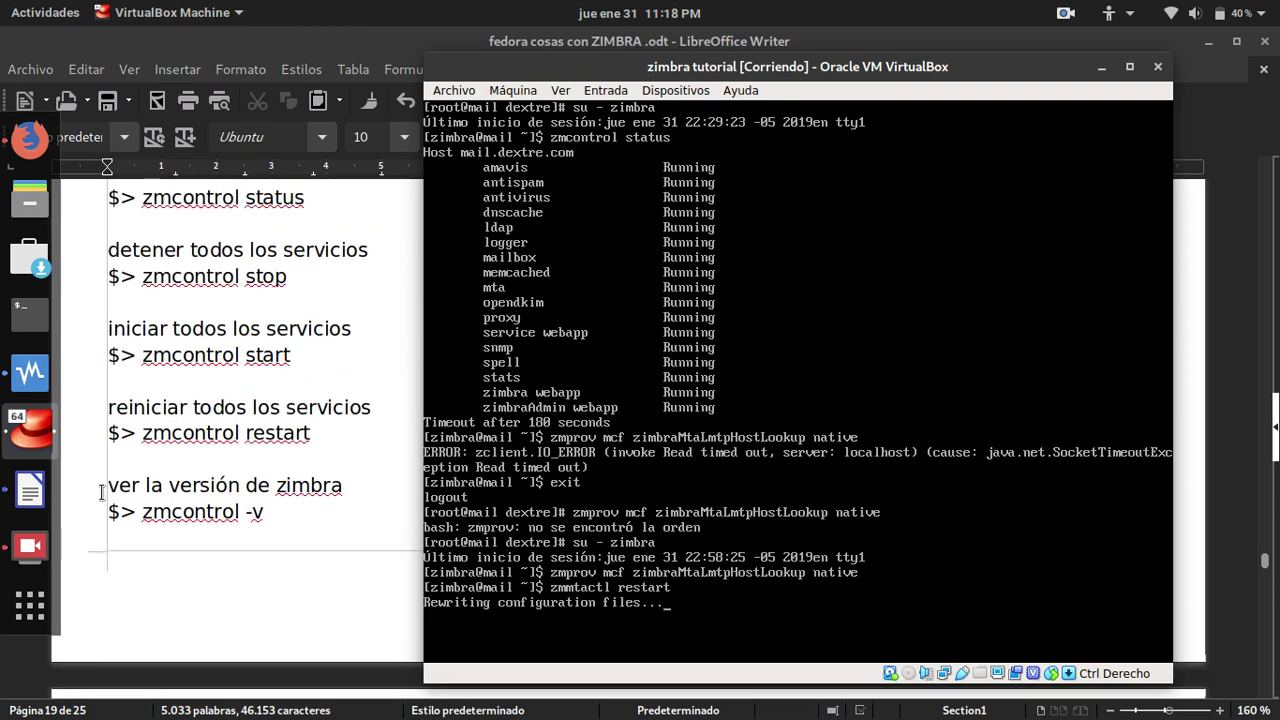
scroll(102, 490, down, 7)
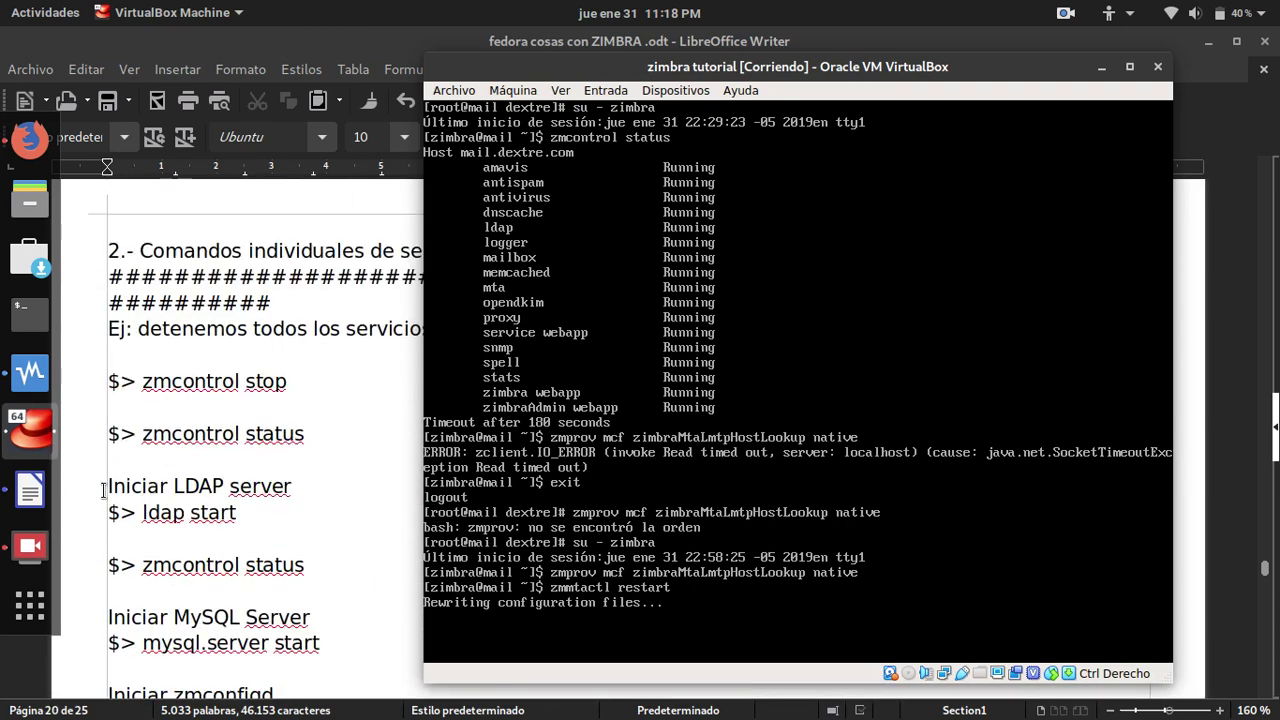
scroll(103, 490, down, 2)
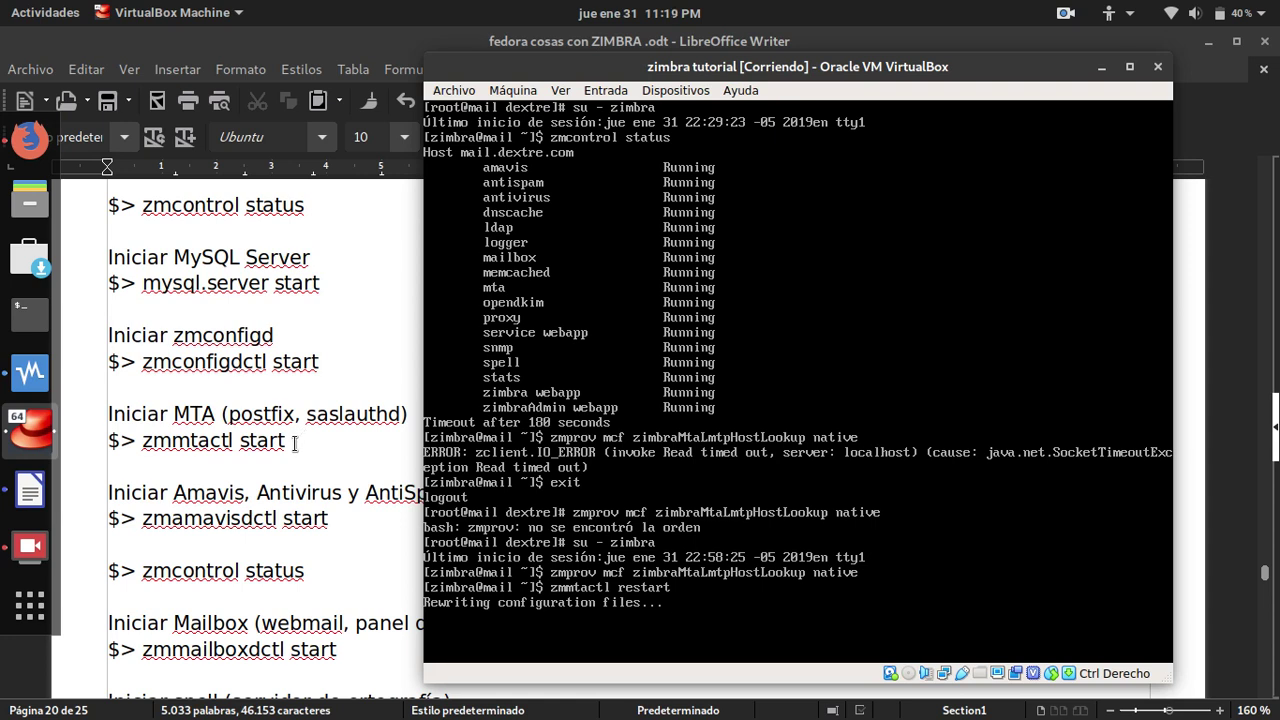
- Append ' ó restart' to the zmmtactl start line and save the notes
click(295, 444)
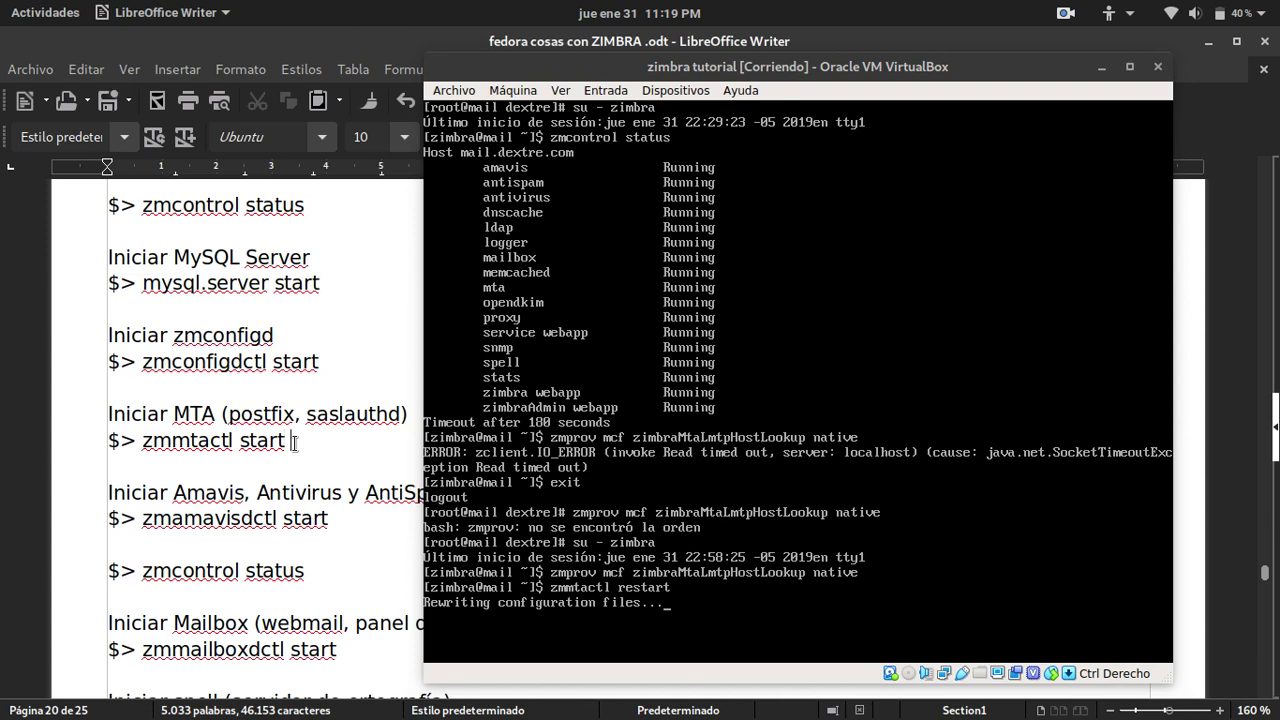
text(ṕ )
text(restart)
click(110, 101)
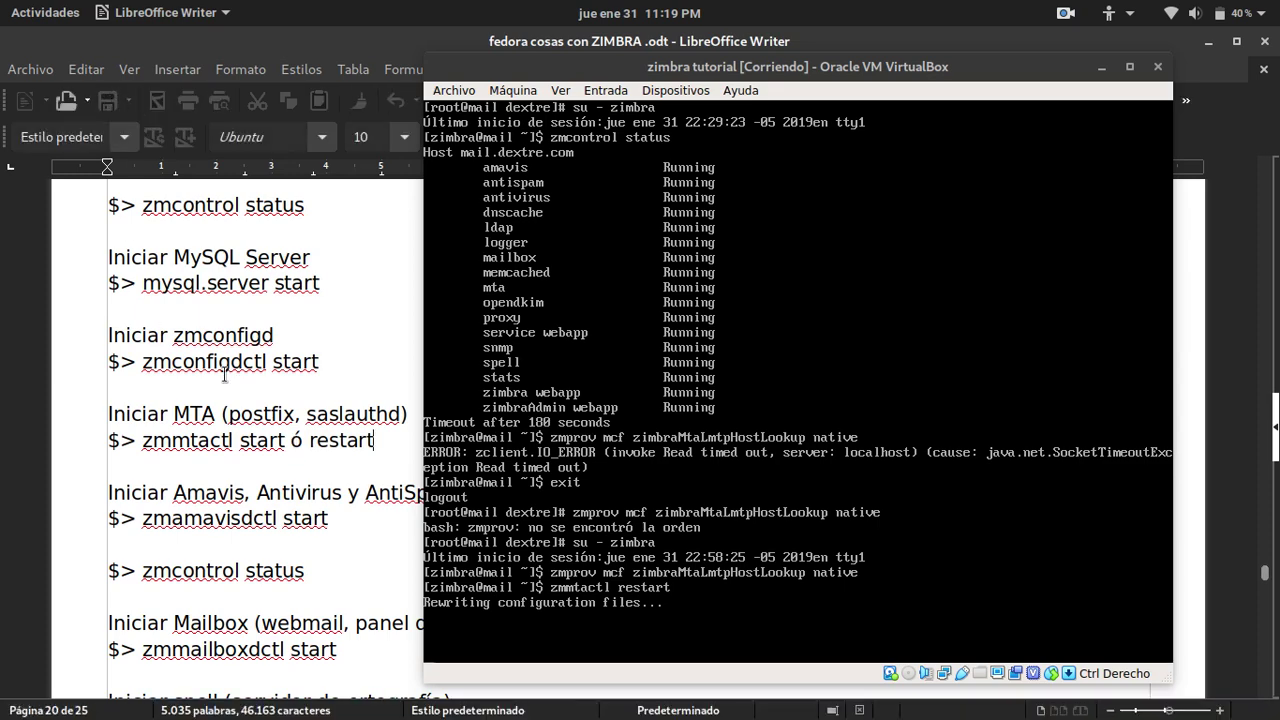
drag(670, 67, 712, 64)
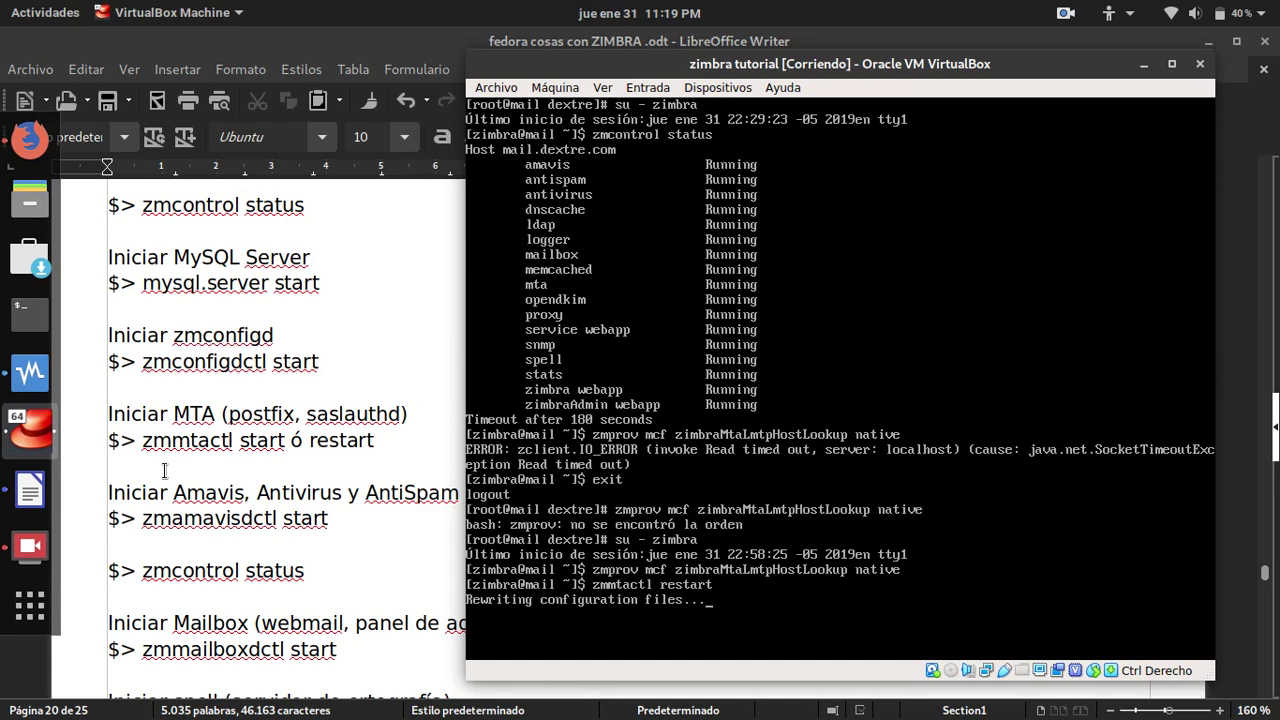
- Scroll the notes to the zmprov section (su - zimbra, zmprov help), moving the VM console right
scroll(164, 470, down, 1)
scroll(166, 463, down, 2)
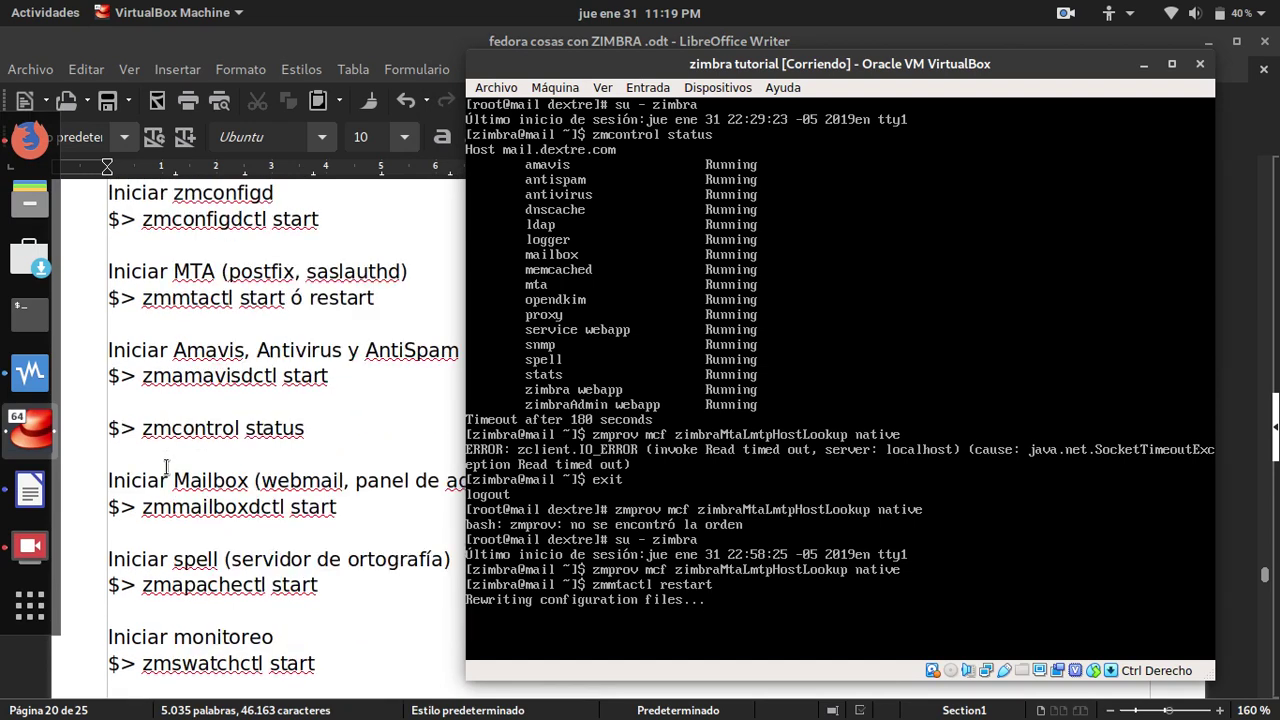
scroll(166, 467, down, 1)
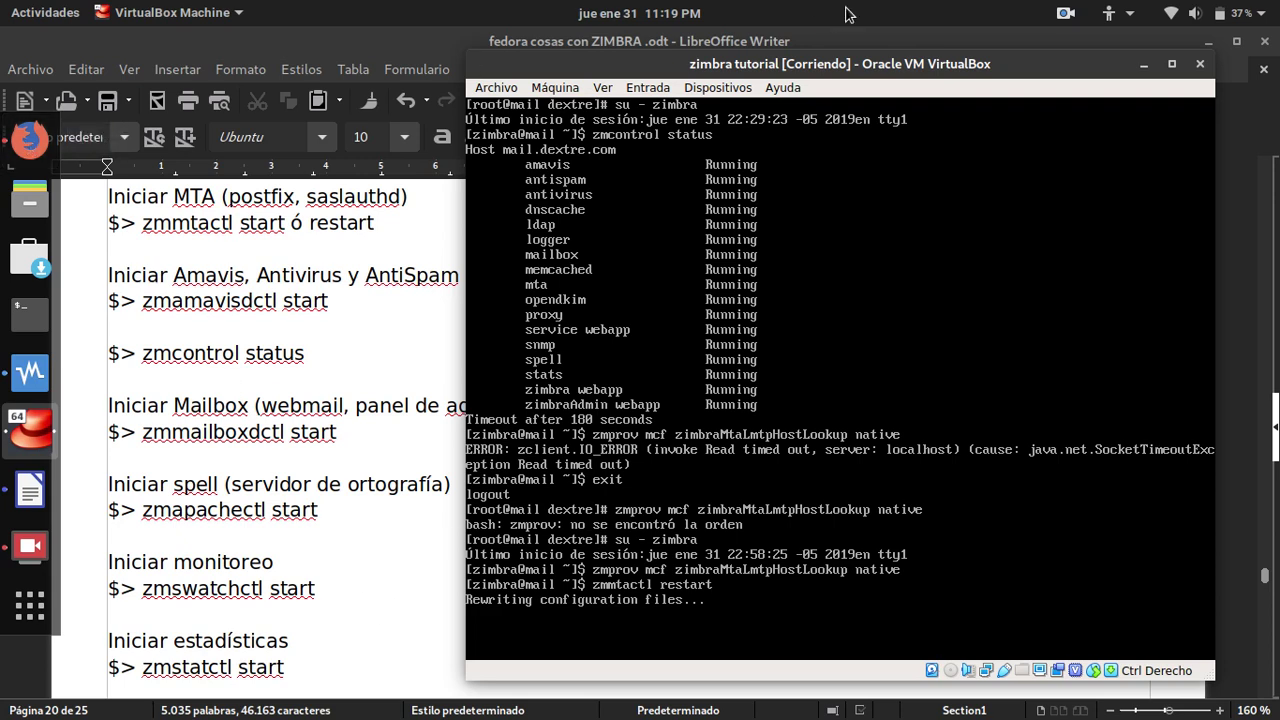
drag(785, 72, 838, 71)
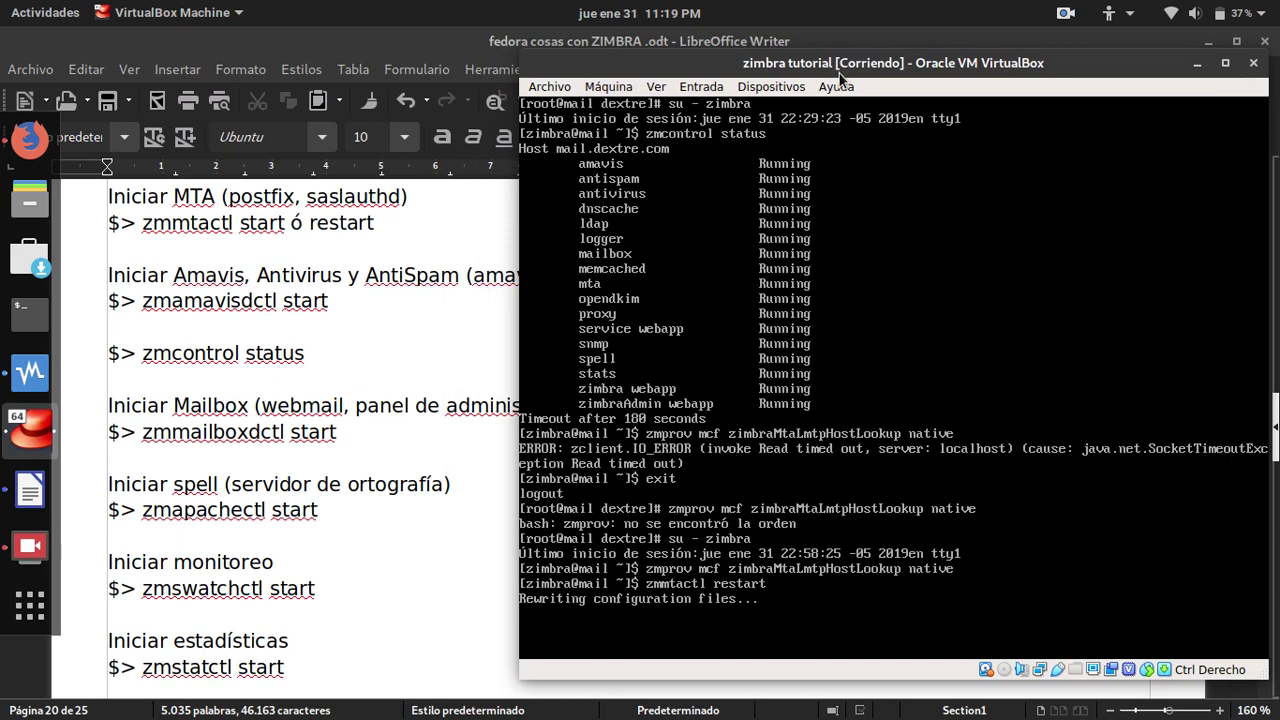
scroll(327, 515, down, 3)
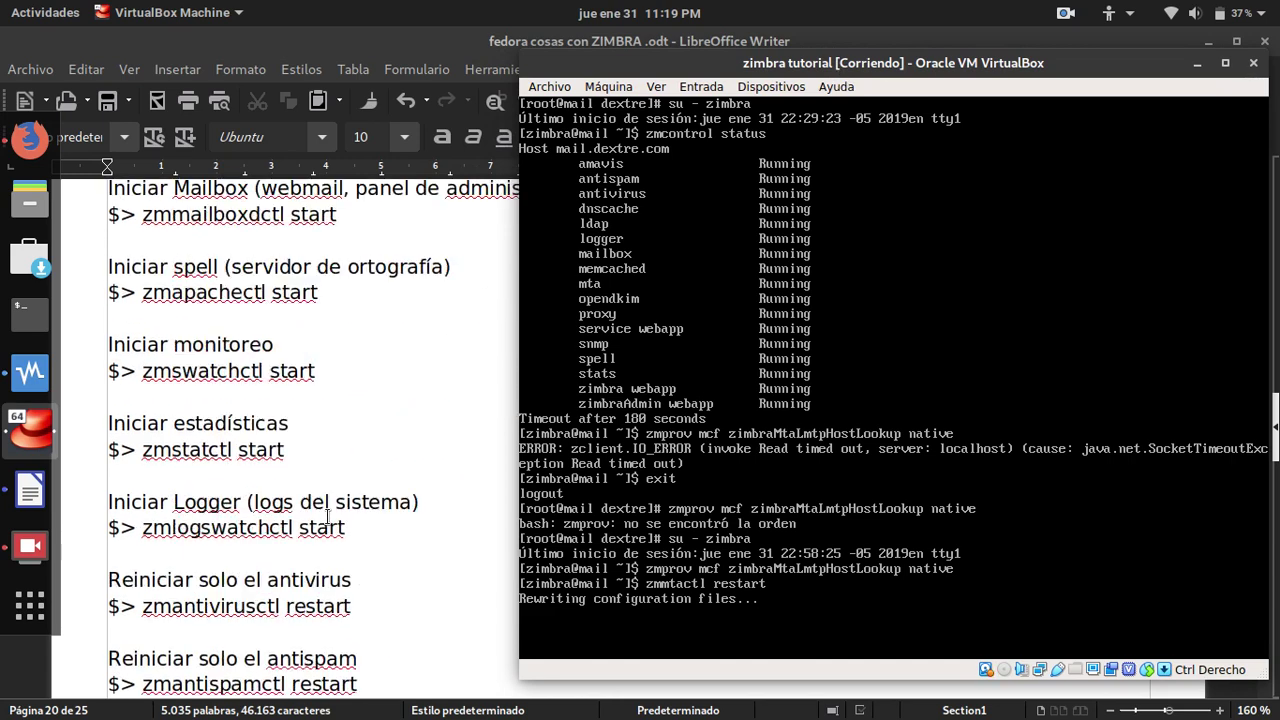
scroll(327, 515, down, 3)
scroll(327, 515, down, 3)
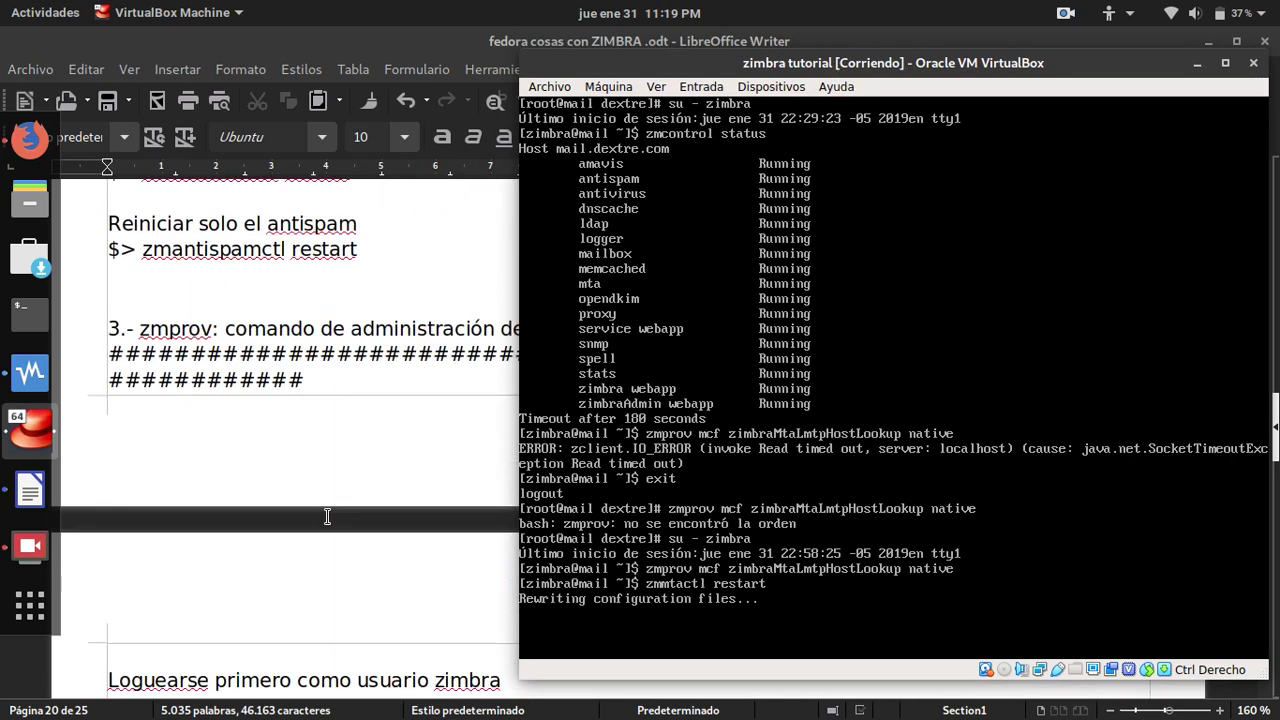
scroll(327, 515, down, 1)
scroll(327, 515, down, 3)
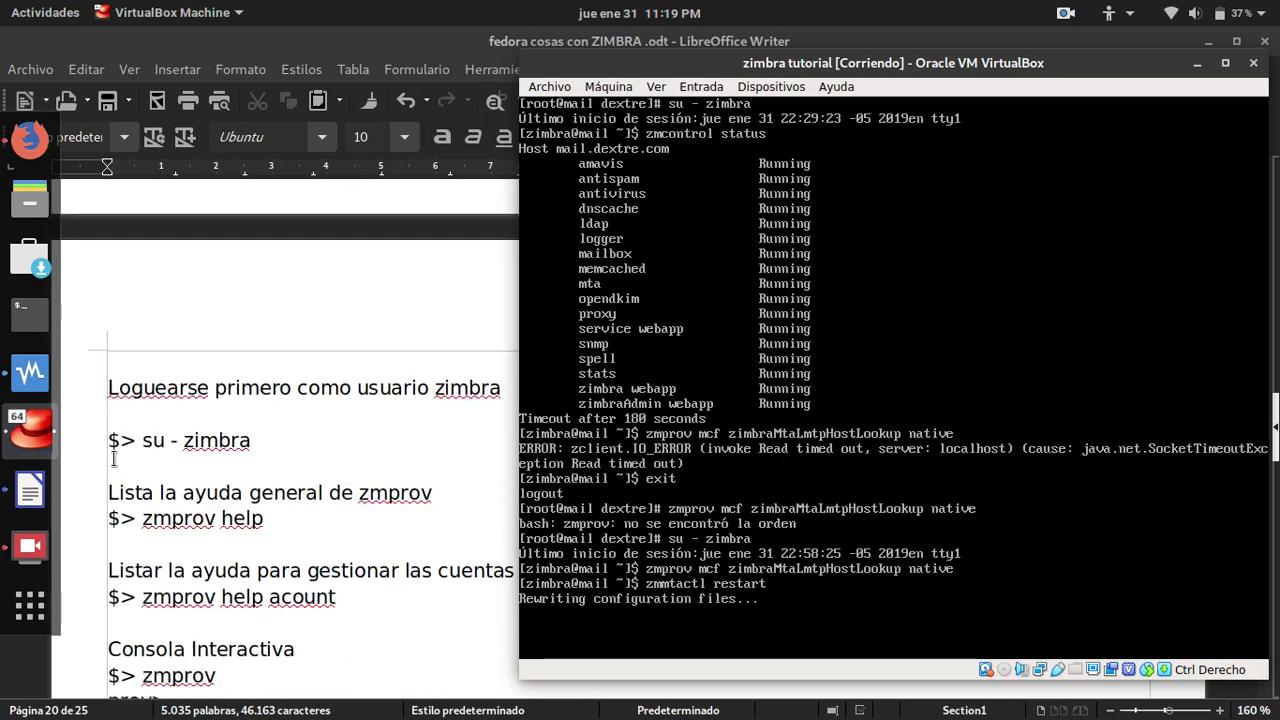
- Scroll the notes on from section 5 toward the account deletion notes, shifting the VM console right
scroll(357, 471, down, 2)
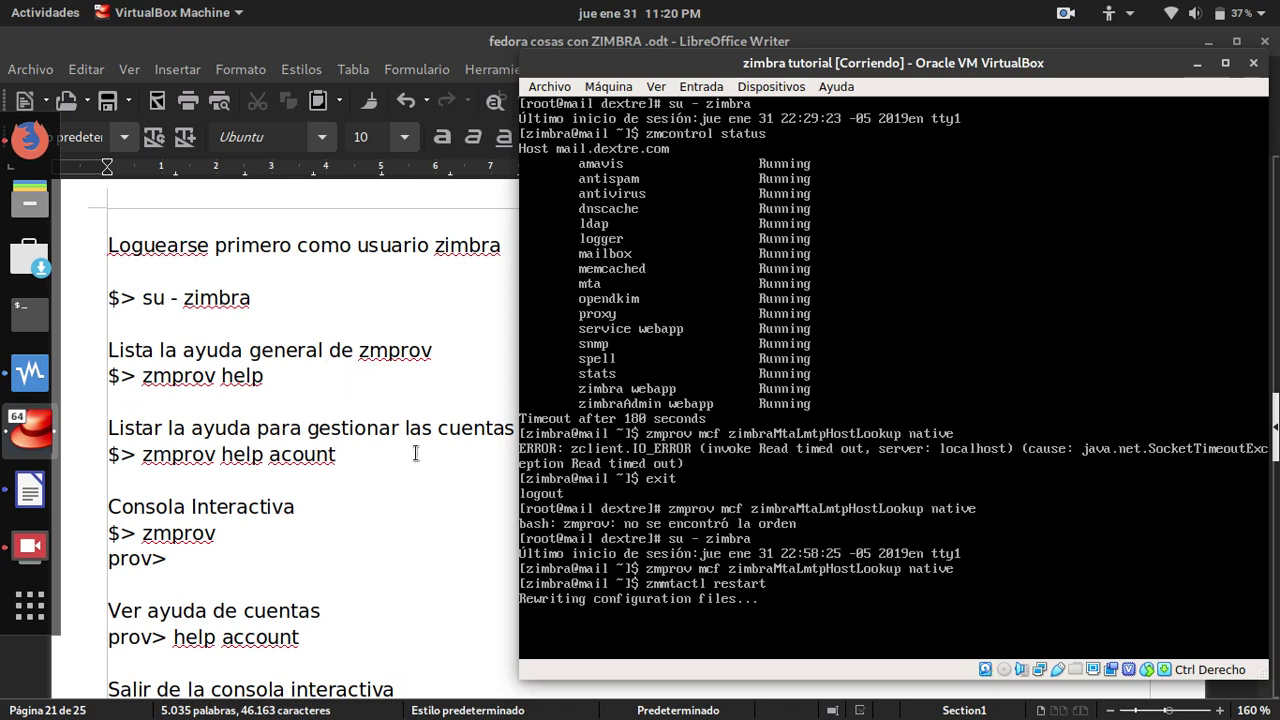
scroll(390, 528, down, 1)
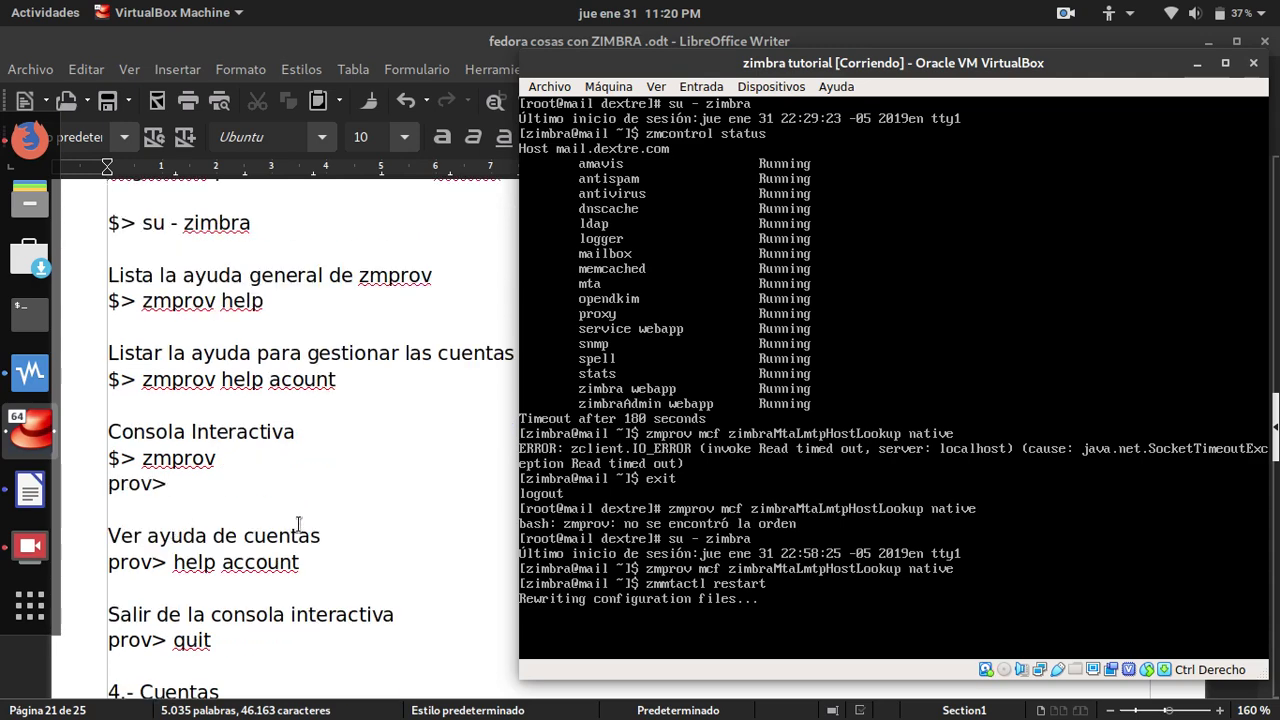
scroll(394, 522, down, 3)
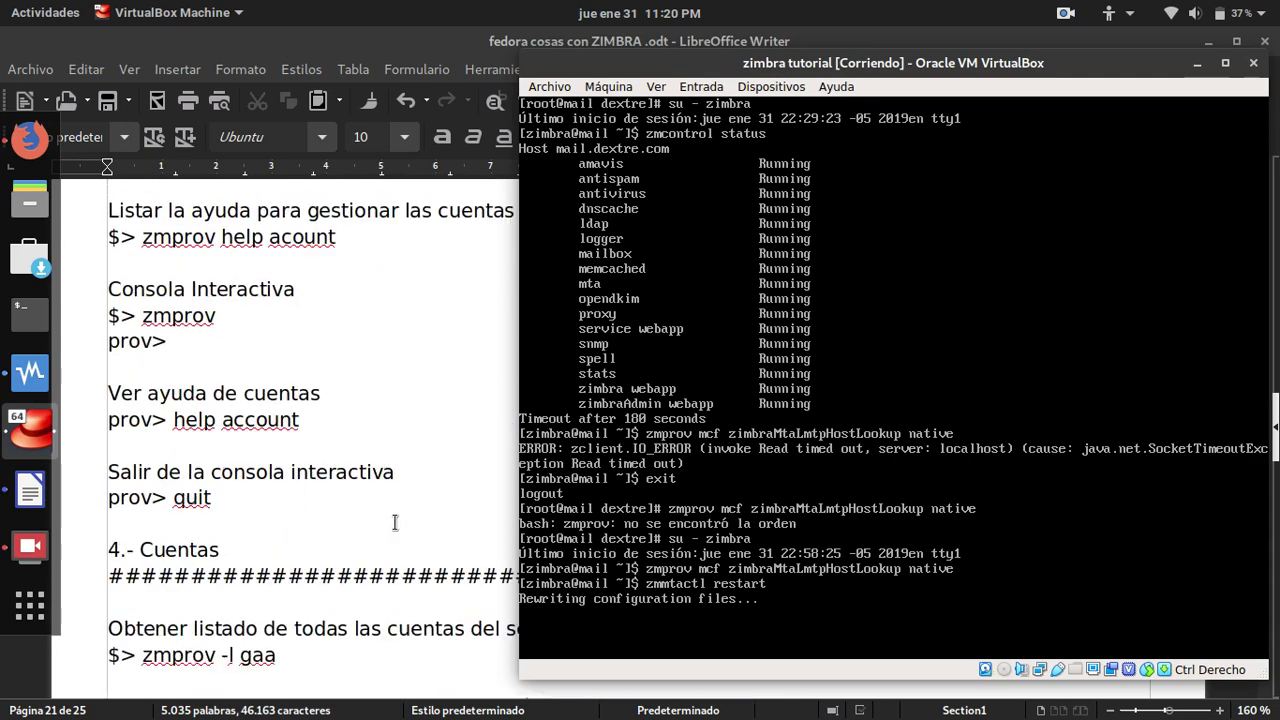
scroll(394, 522, down, 3)
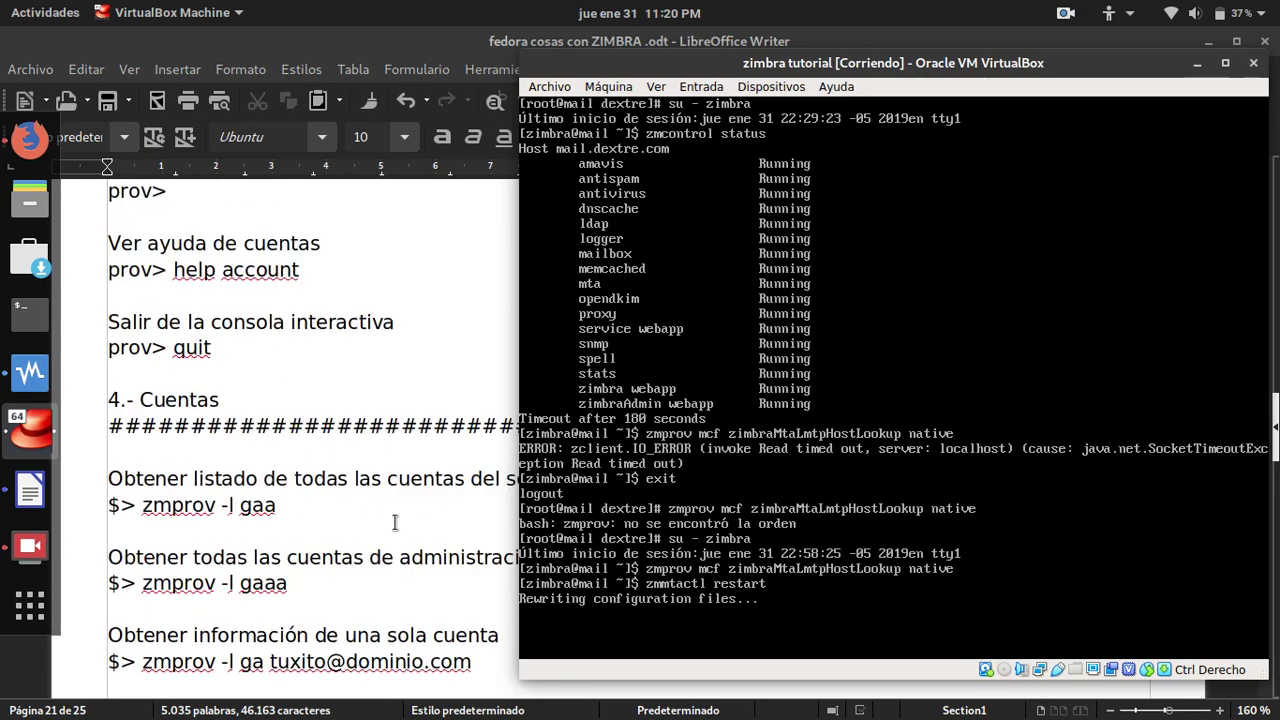
scroll(395, 522, down, 2)
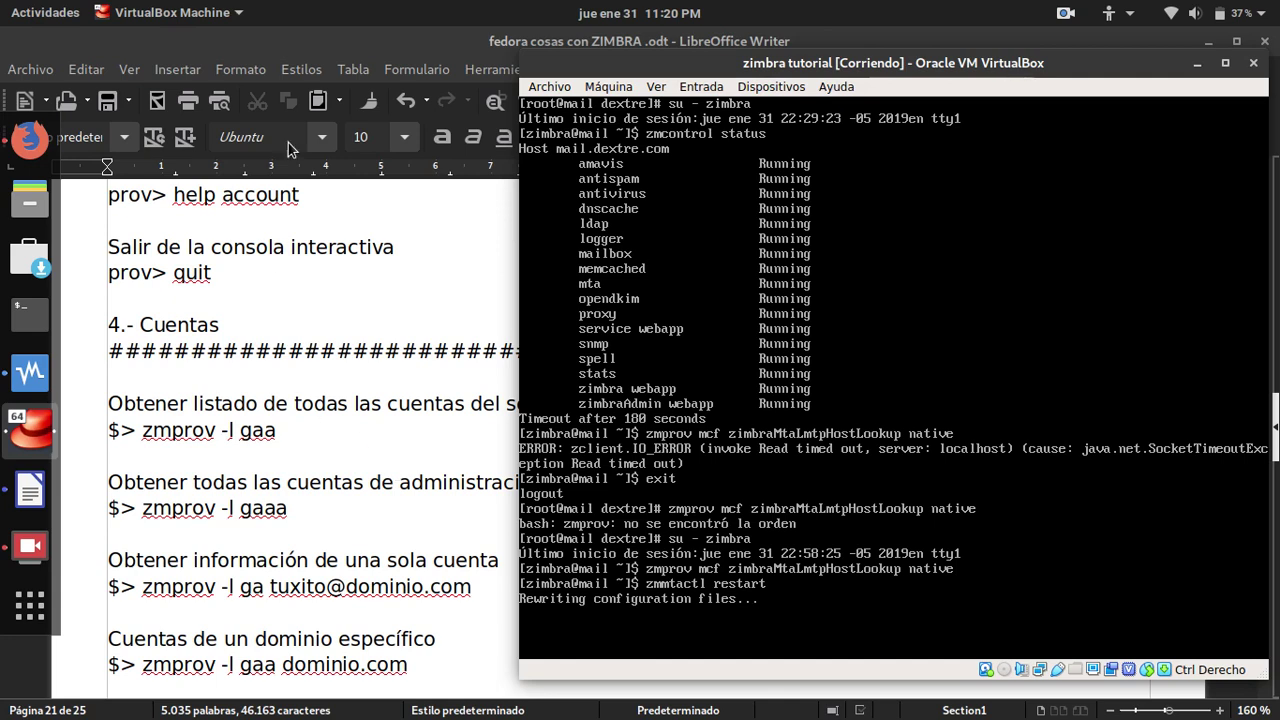
drag(682, 63, 817, 78)
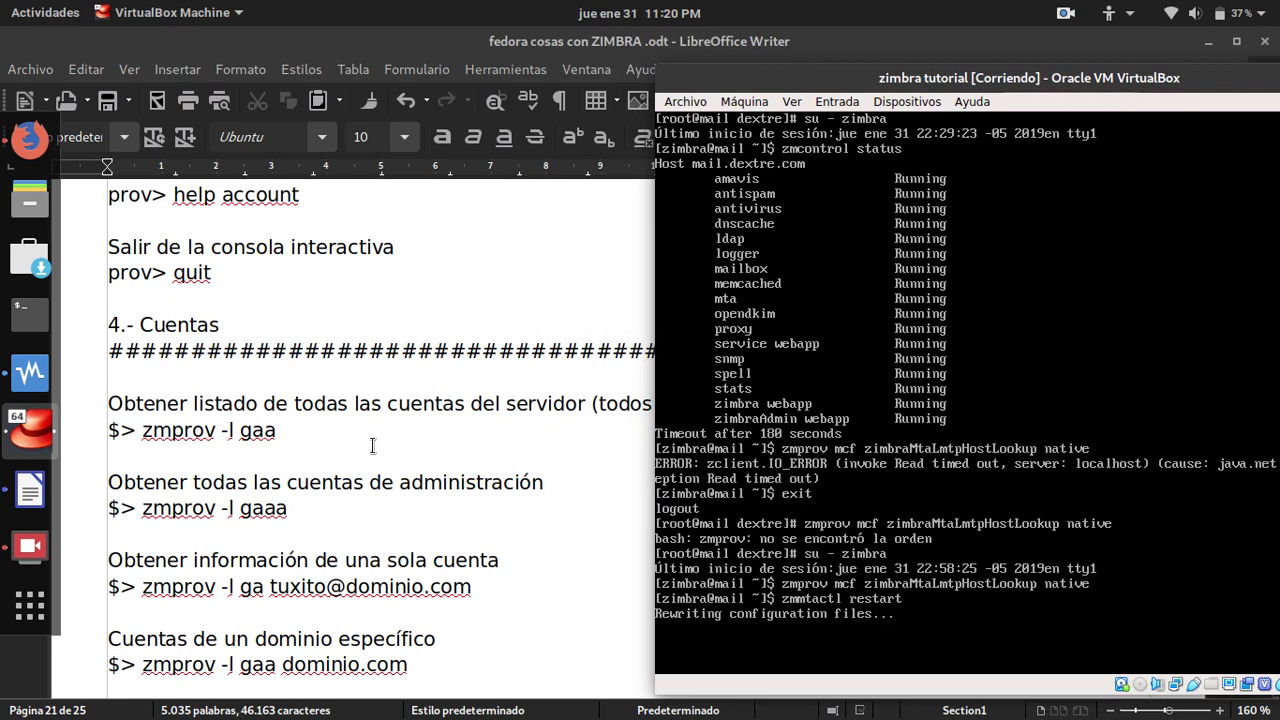
scroll(372, 445, down, 1)
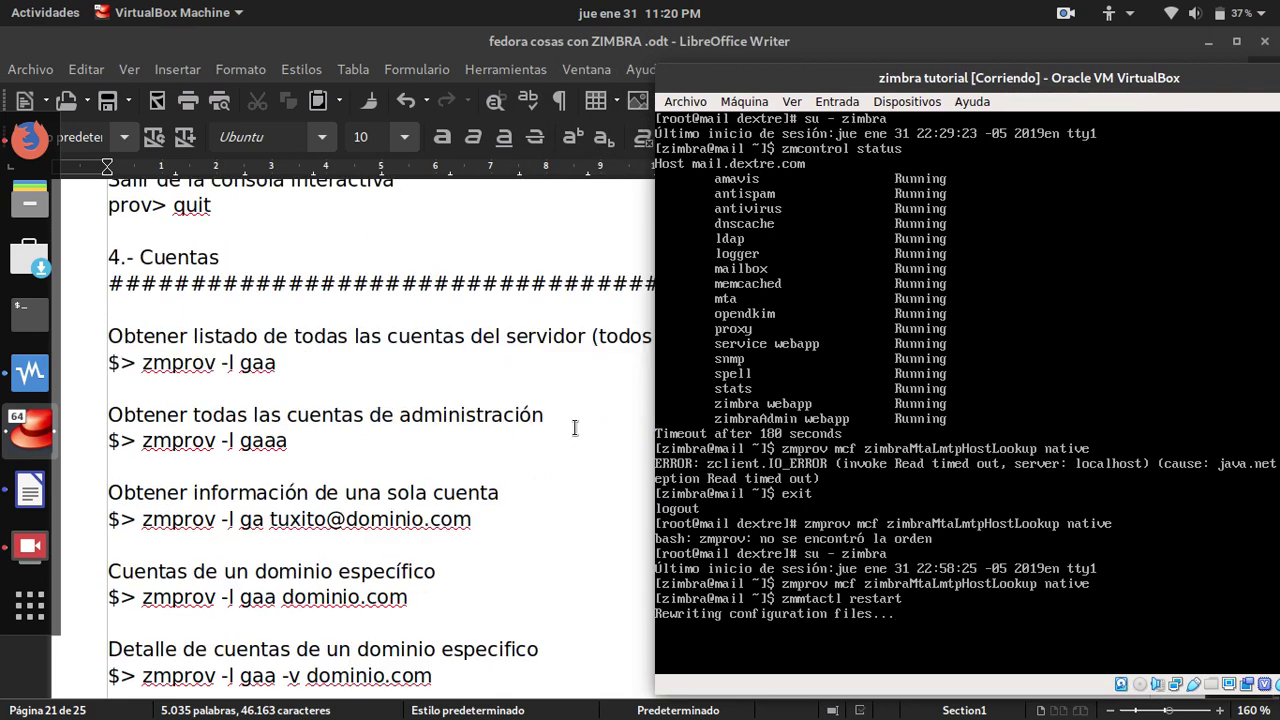
scroll(575, 428, down, 1)
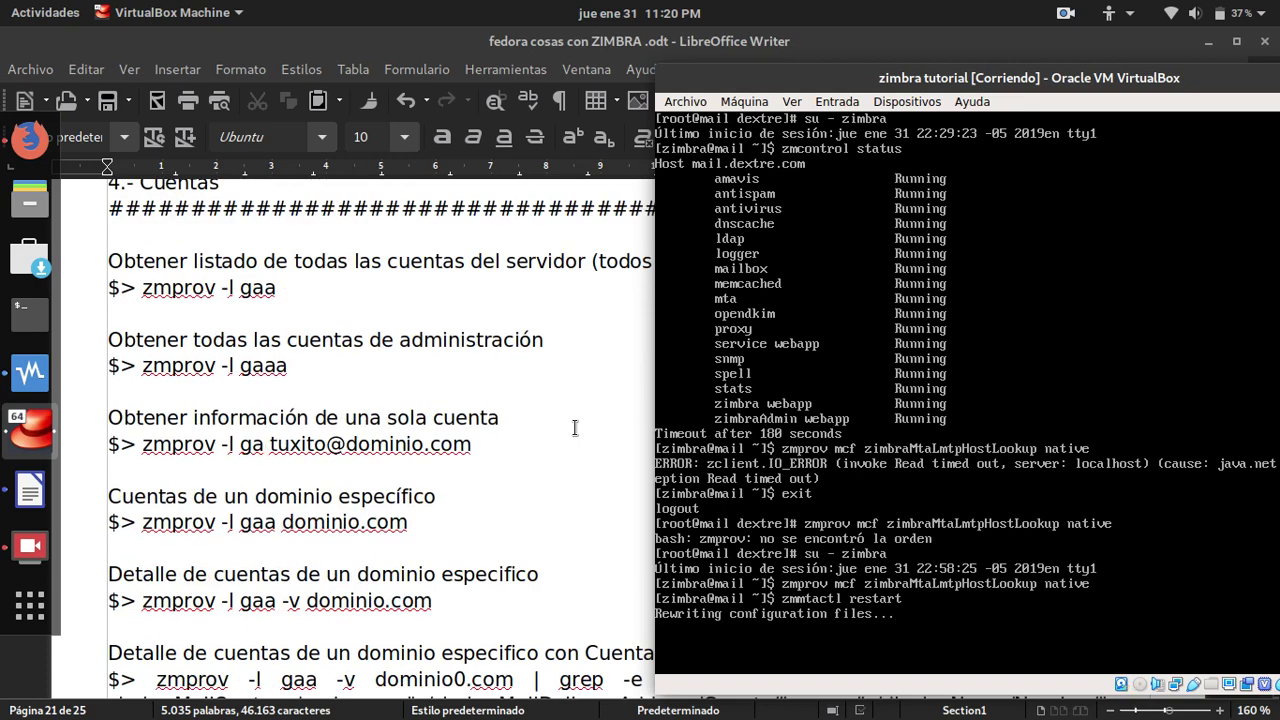
scroll(575, 428, down, 2)
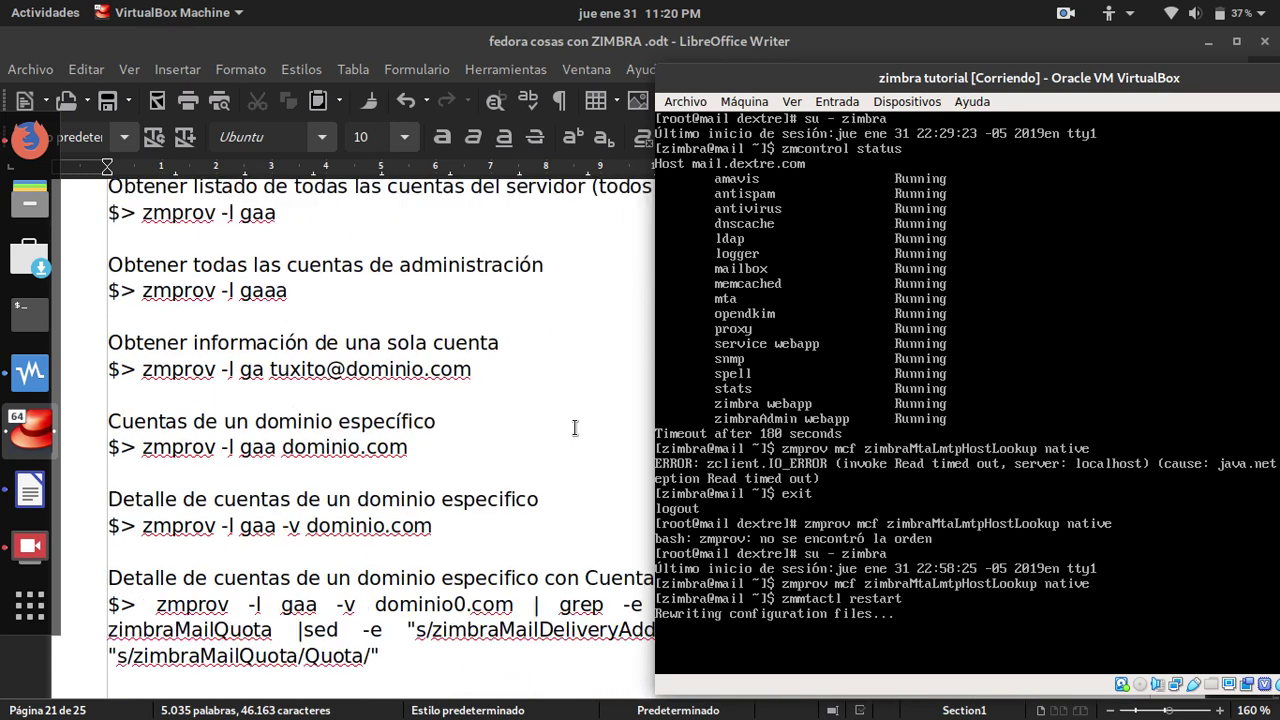
scroll(575, 428, down, 2)
scroll(575, 428, down, 2)
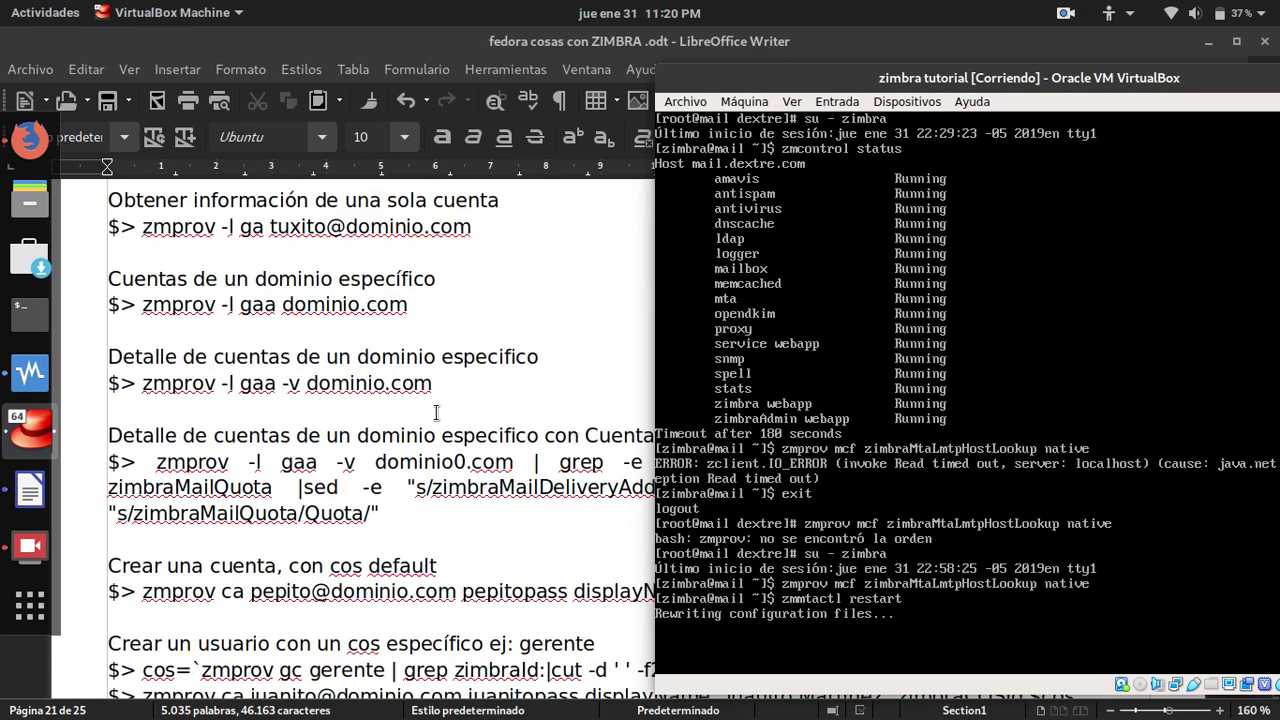
scroll(462, 389, down, 2)
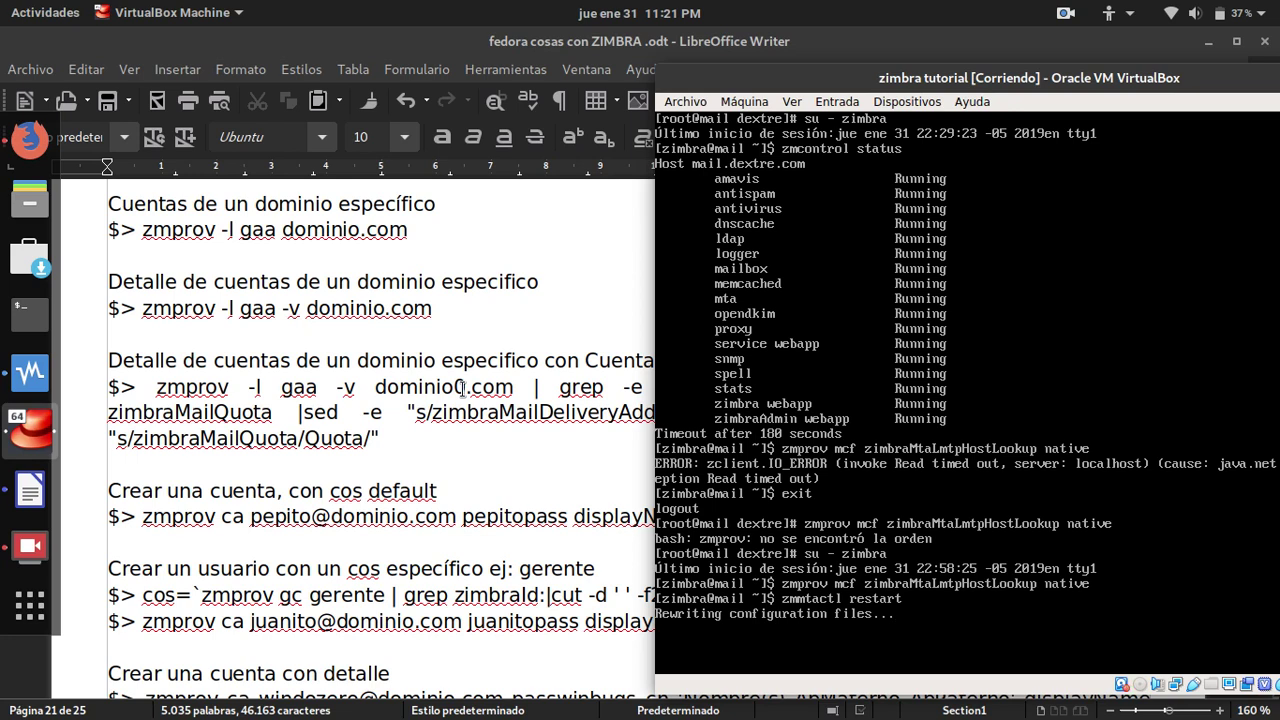
- Uncover the long command lines and scroll to section 8, bulk account creation with mkdir /opt/zimbra/scripts
drag(833, 78, 968, 93)
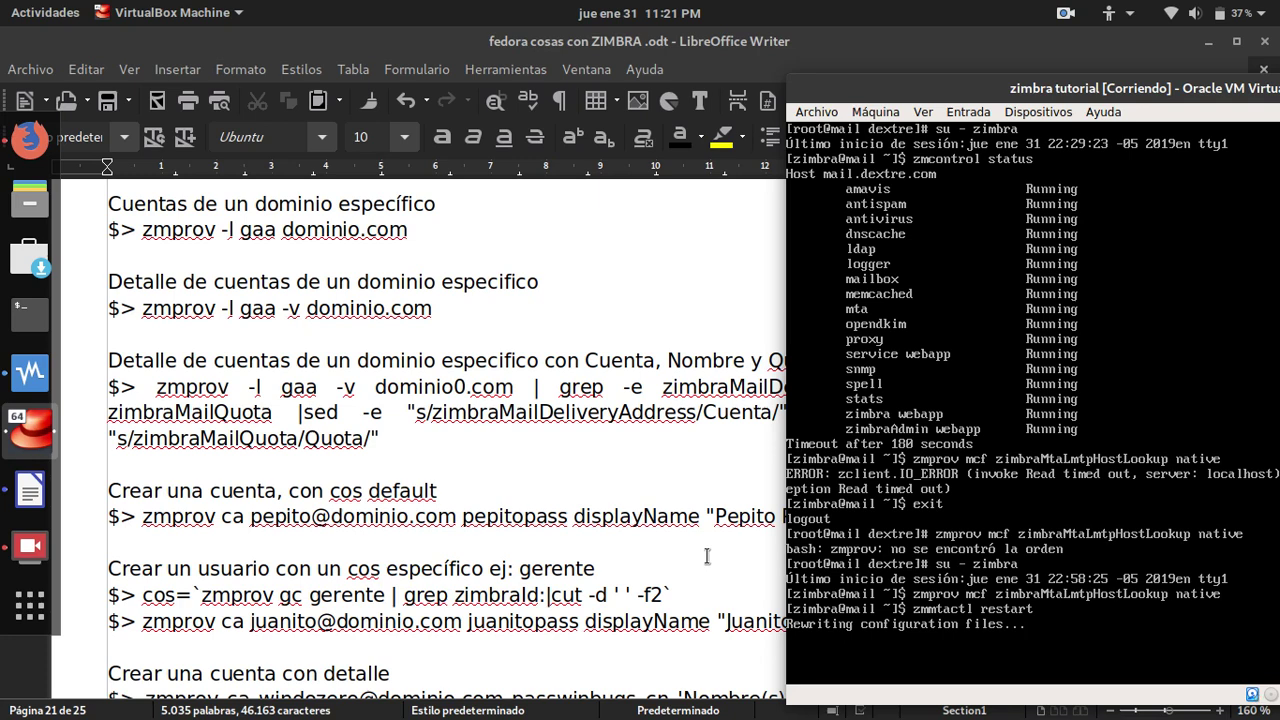
scroll(707, 556, down, 1)
scroll(707, 556, down, 1)
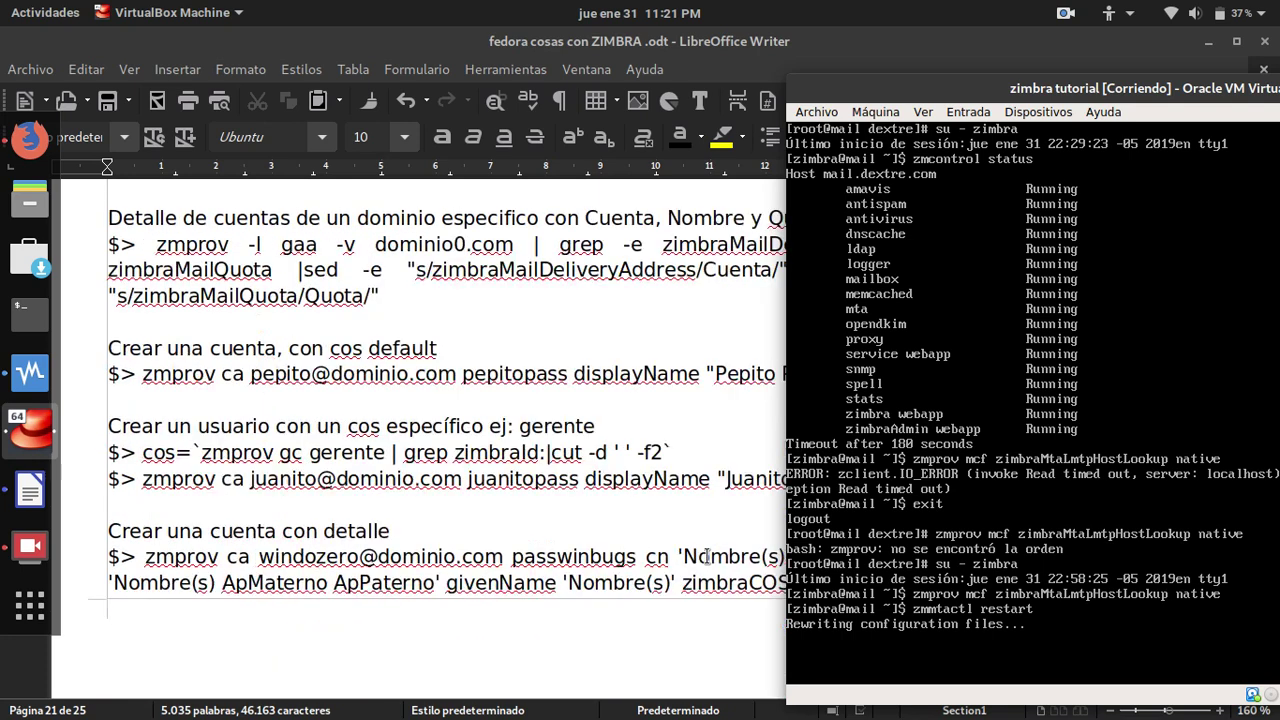
scroll(707, 556, down, 1)
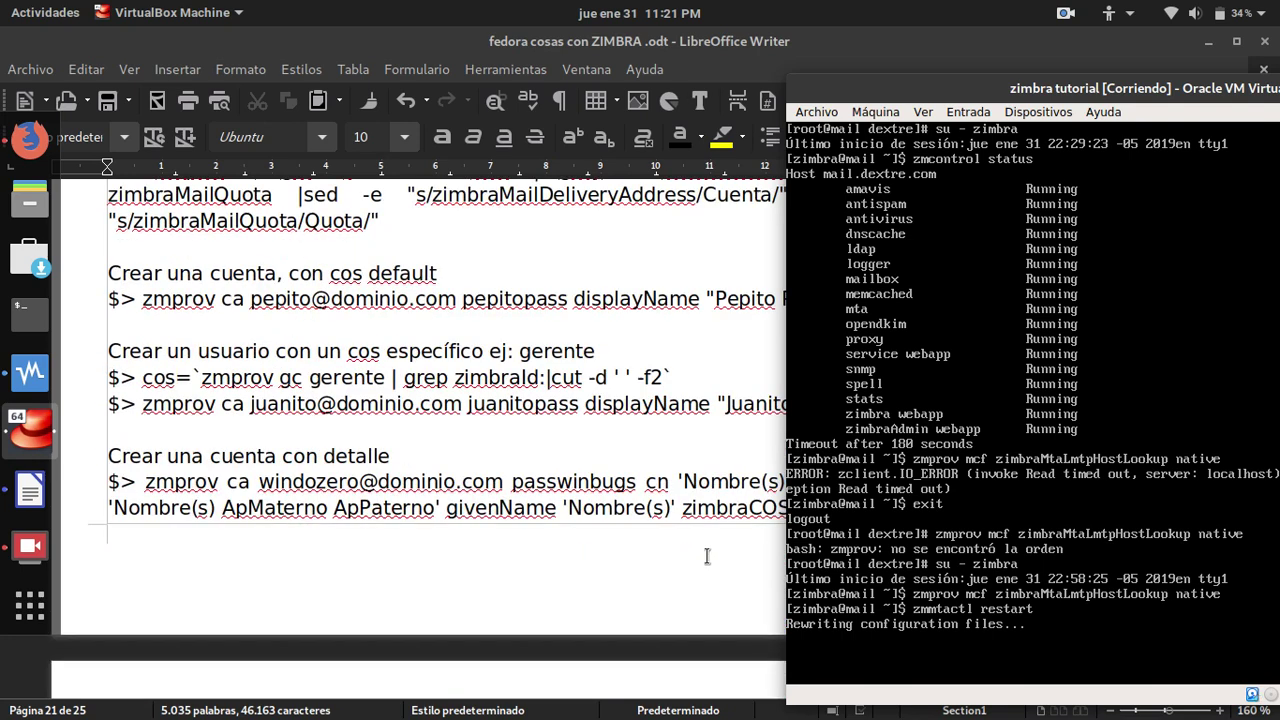
scroll(707, 556, down, 4)
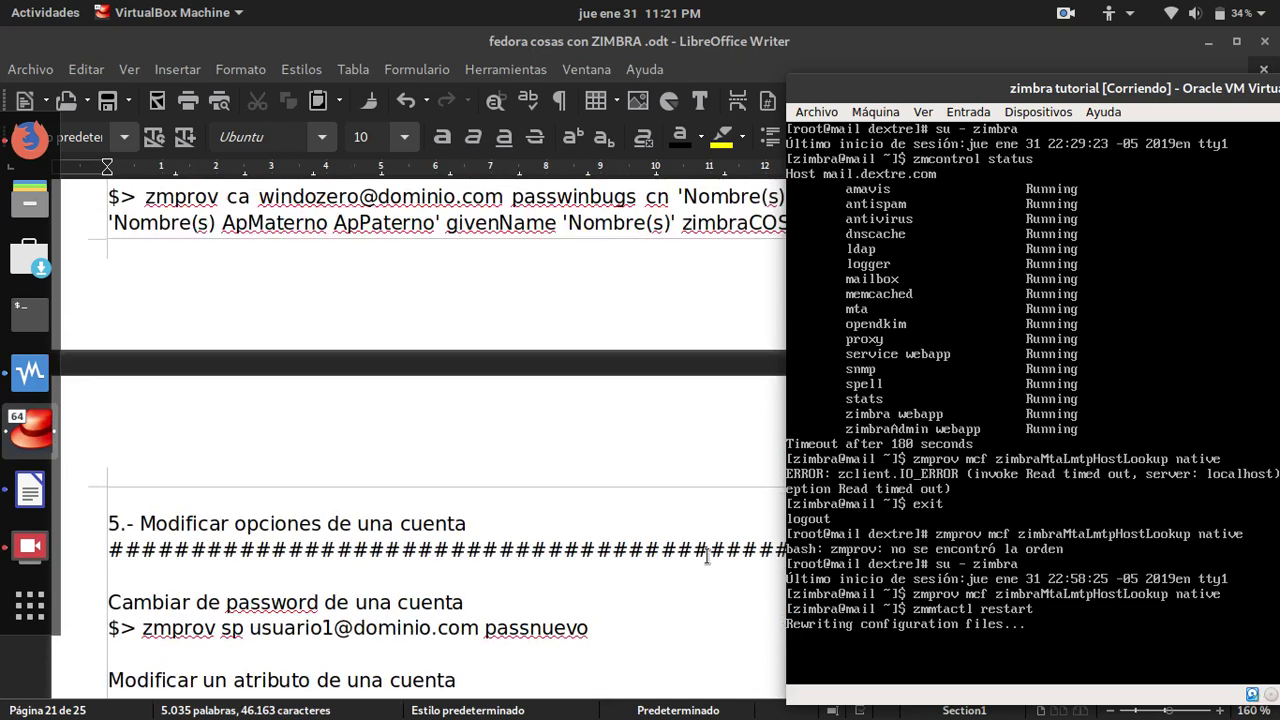
scroll(707, 556, down, 2)
scroll(707, 556, down, 1)
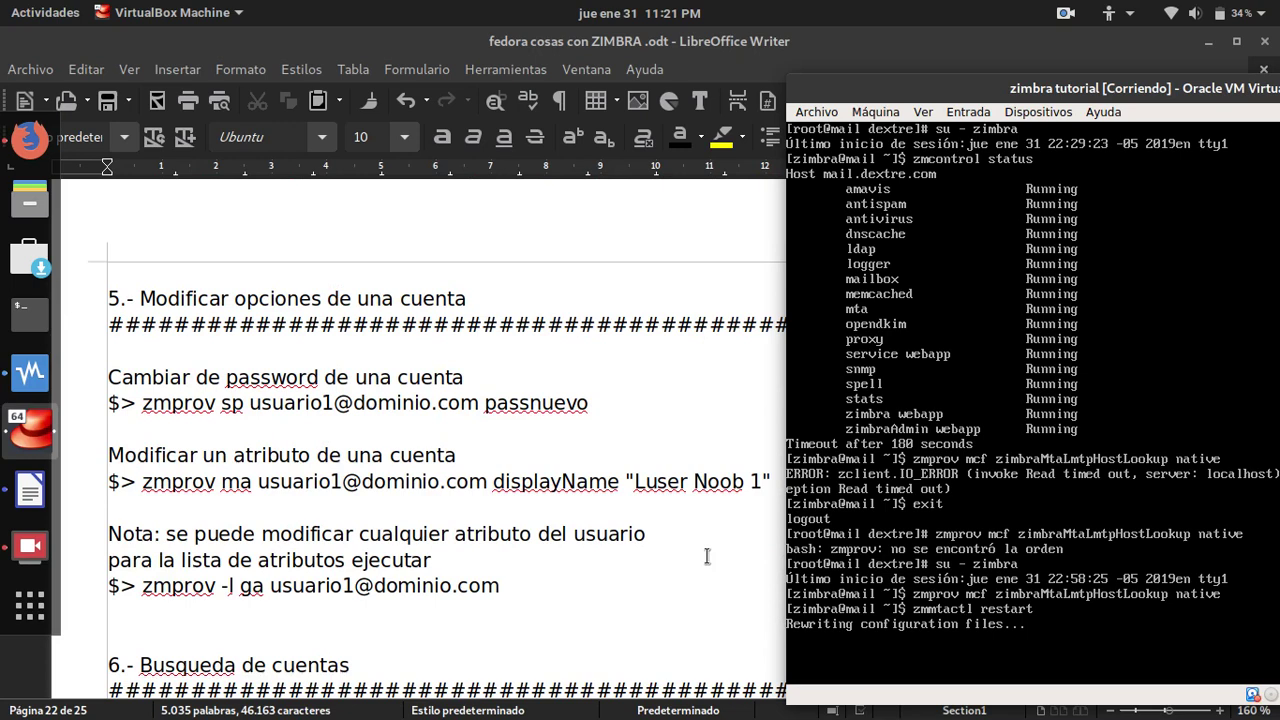
scroll(707, 556, down, 4)
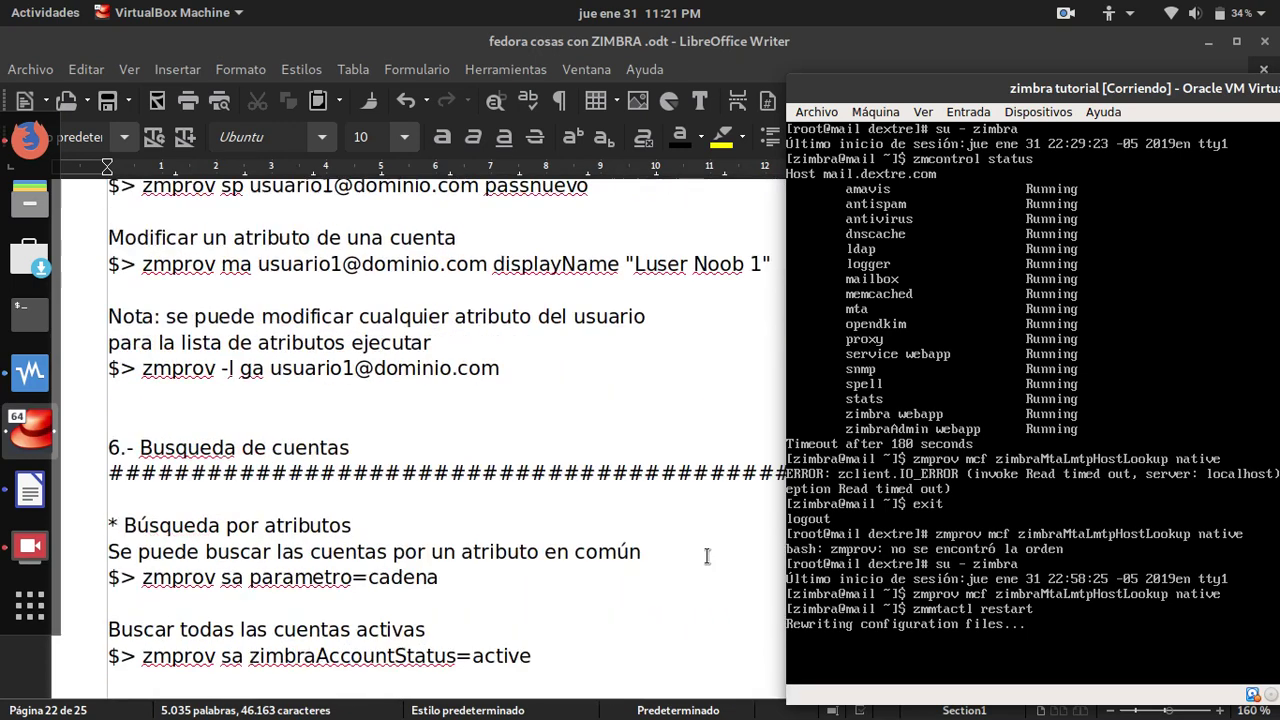
scroll(707, 556, down, 2)
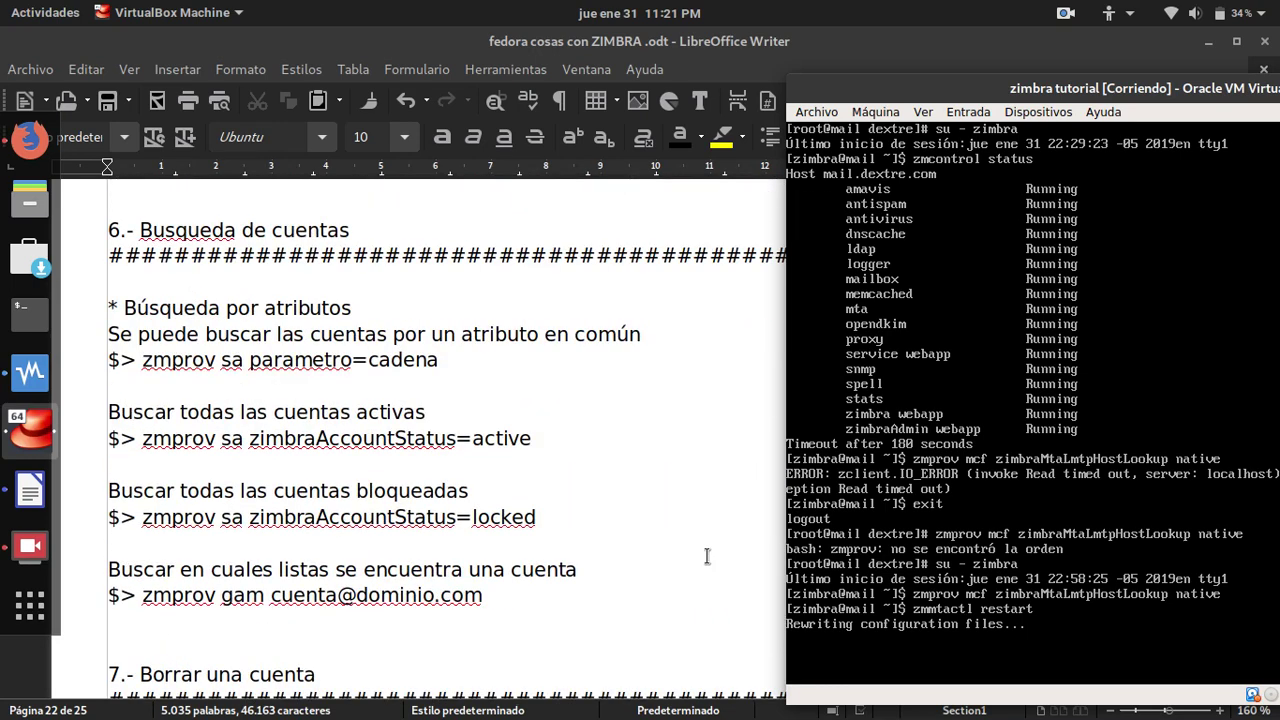
scroll(707, 556, down, 2)
scroll(707, 556, down, 1)
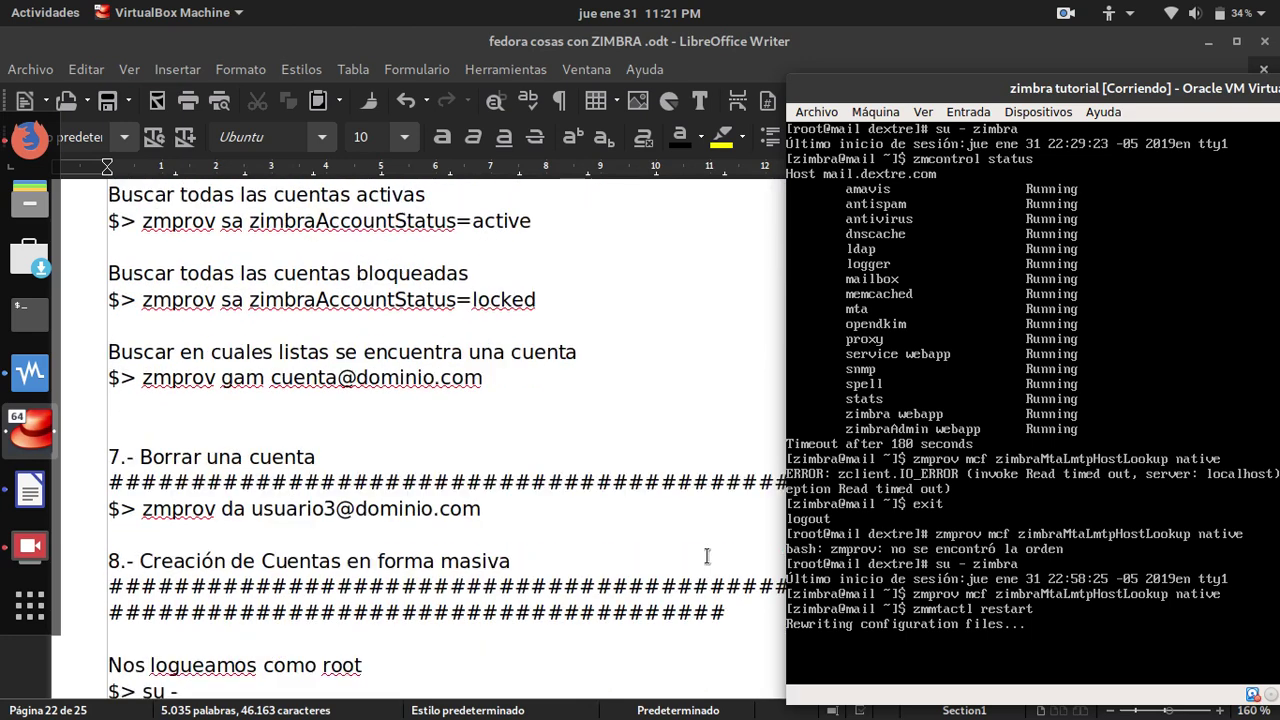
scroll(707, 556, down, 1)
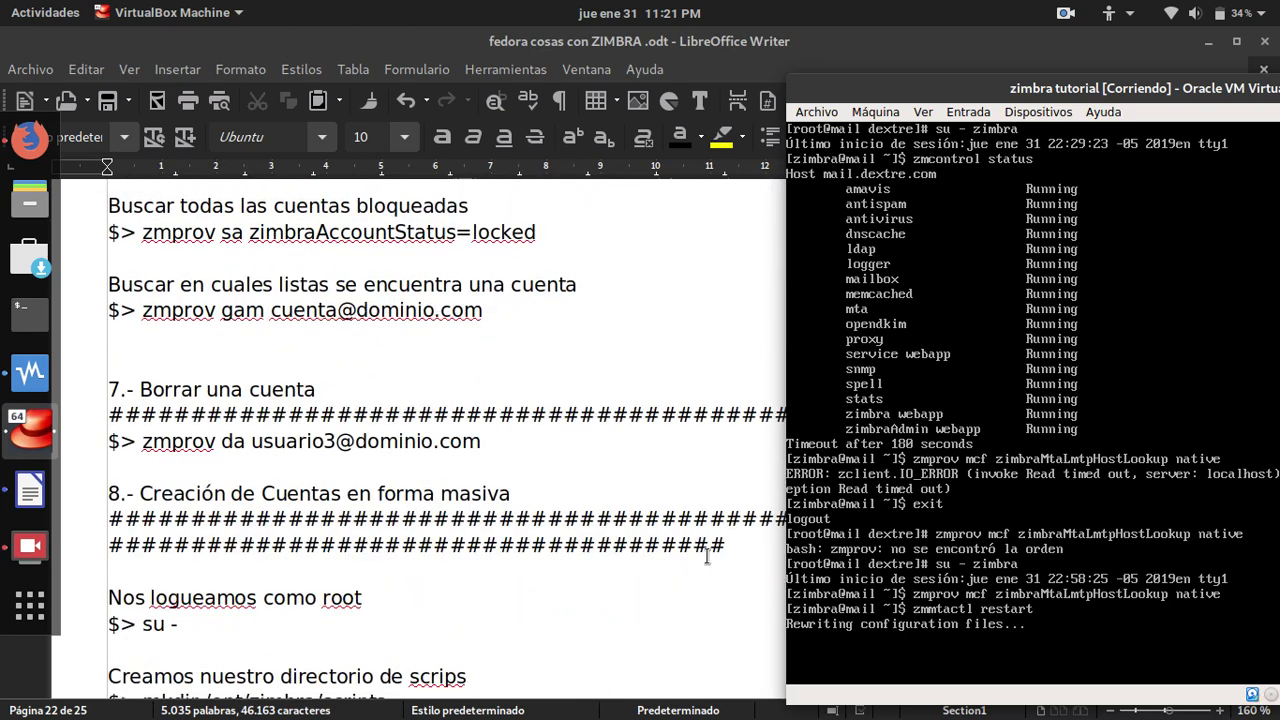
scroll(707, 556, down, 1)
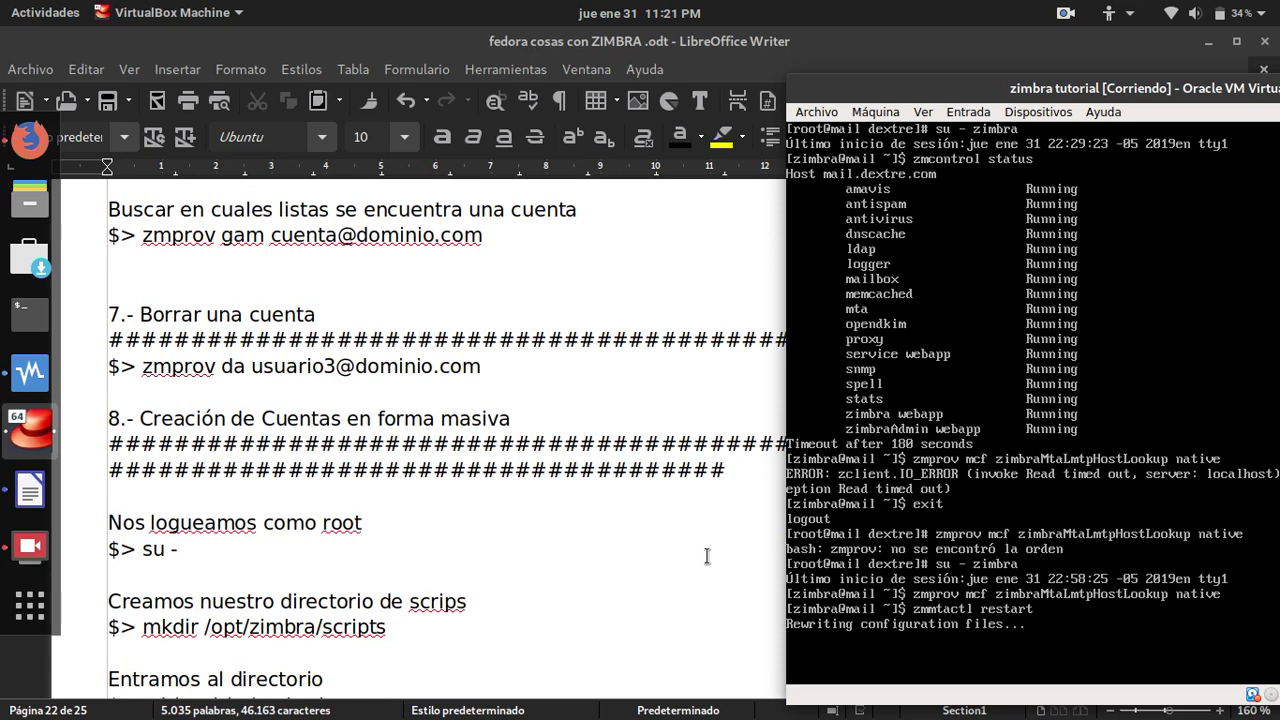
scroll(707, 556, down, 1)
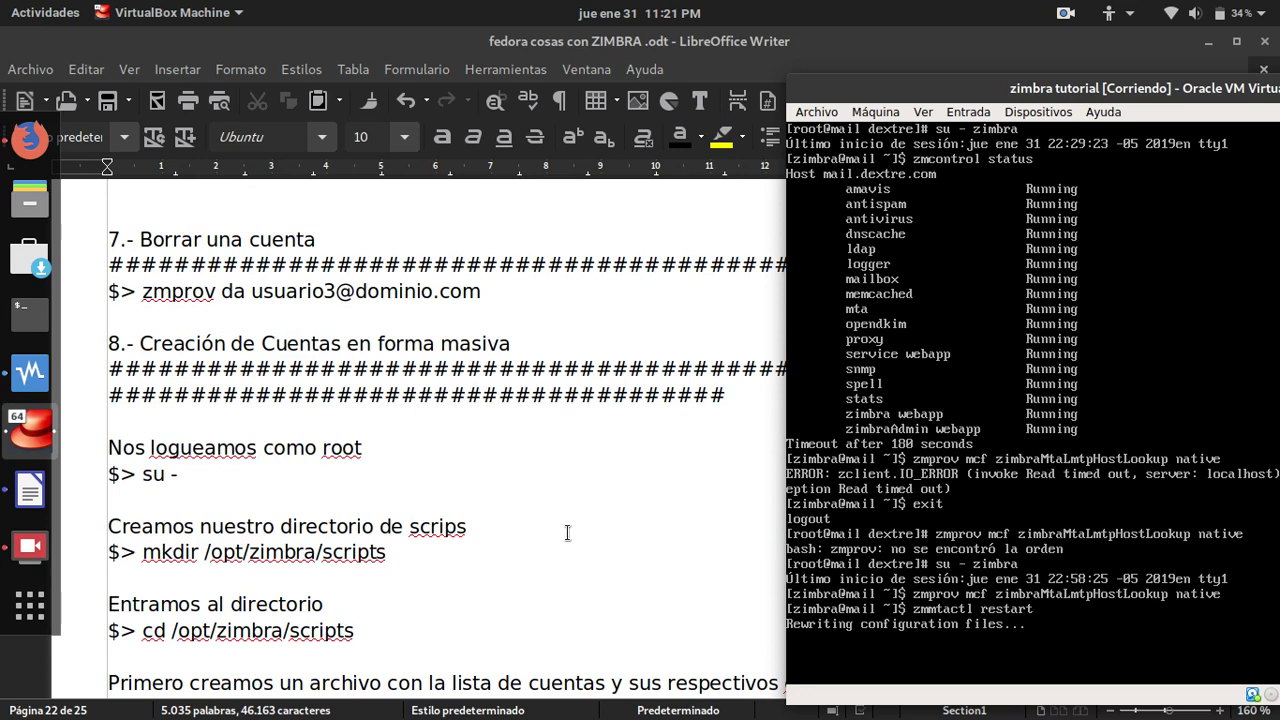
- Correct 'scrips' to 'scripts' in the scripts directory line
click(458, 525)
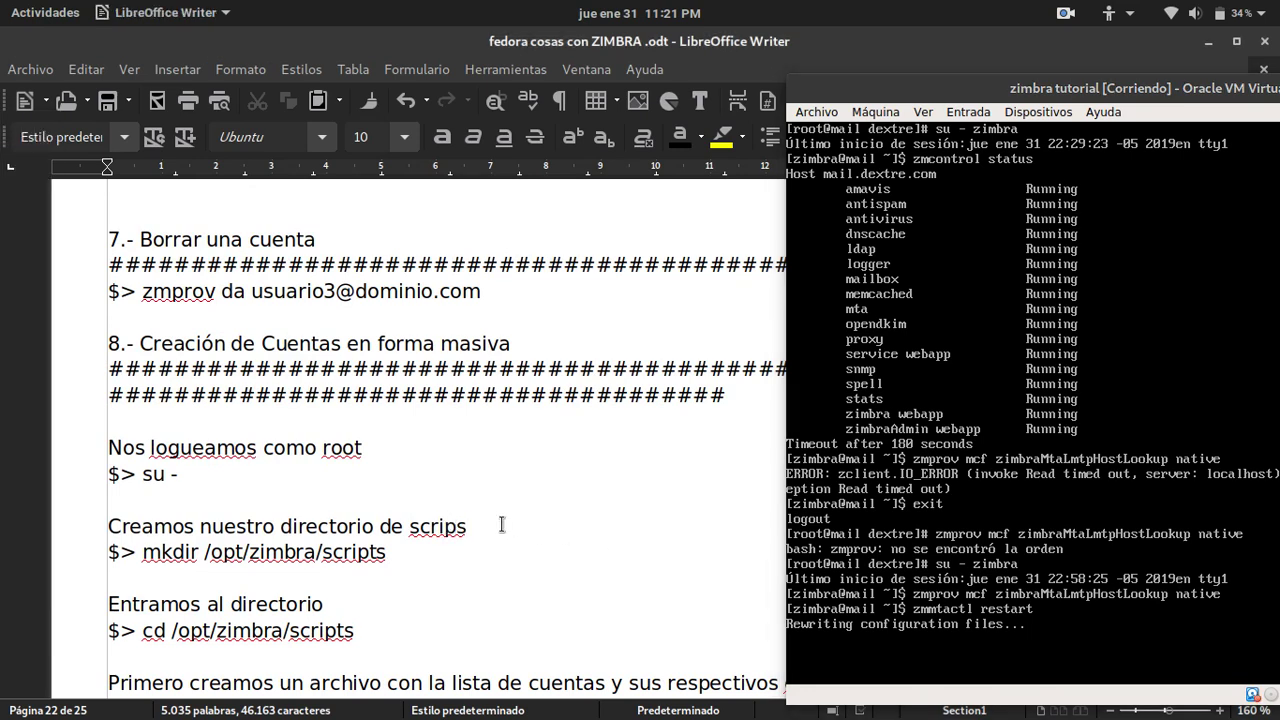
text(t)
scroll(448, 600, down, 4)
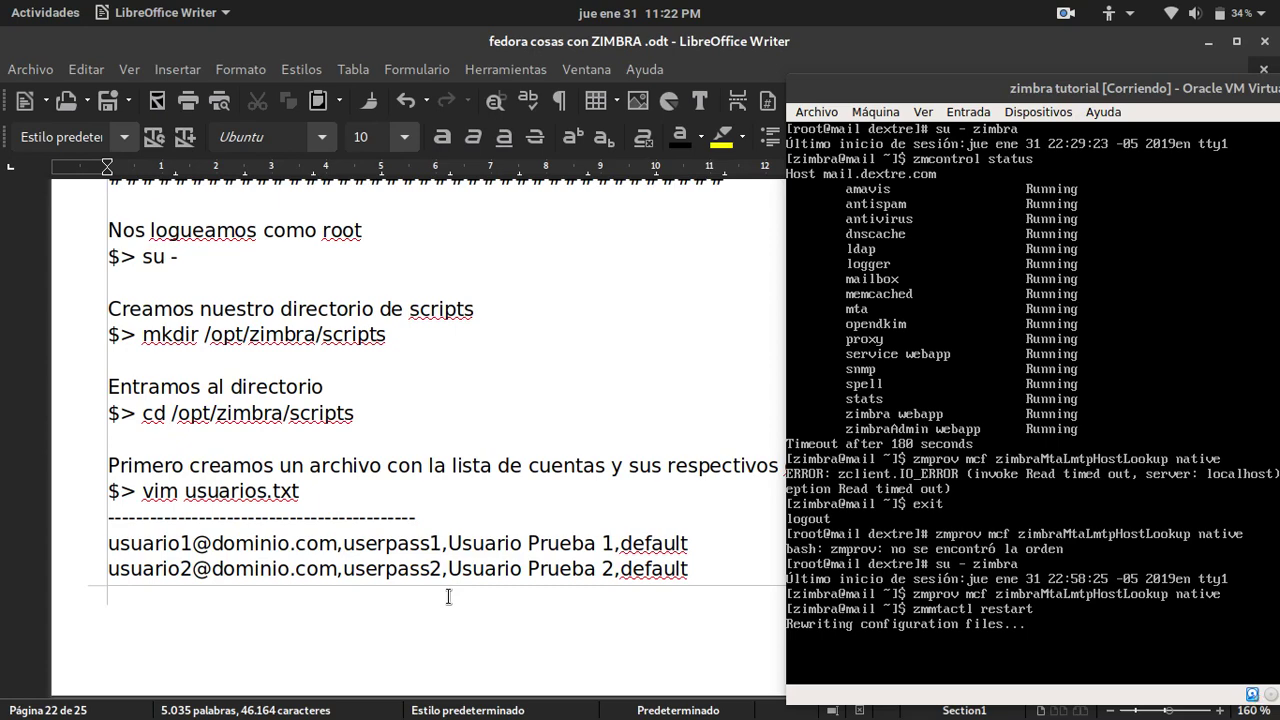
scroll(448, 596, down, 3)
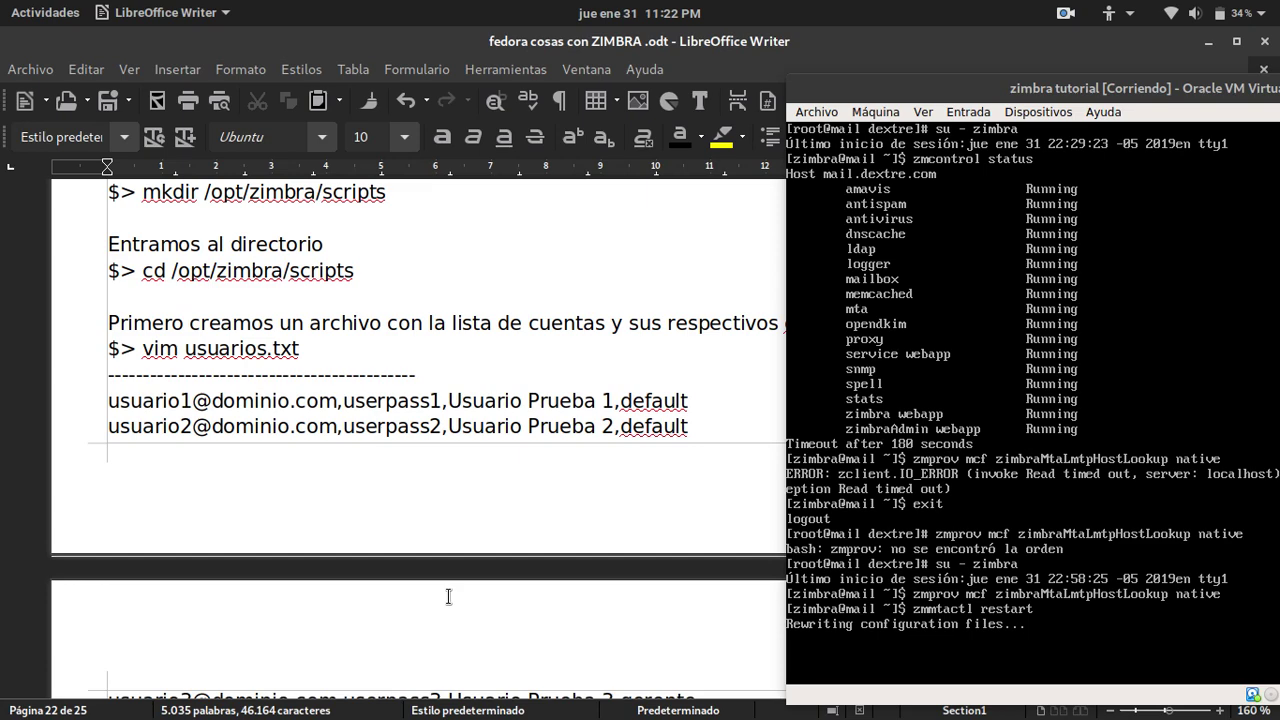
- Scroll to the last page, section 10 mailbox commands ending with zmmailbox dm 4543
scroll(448, 597, down, 4)
scroll(448, 597, down, 3)
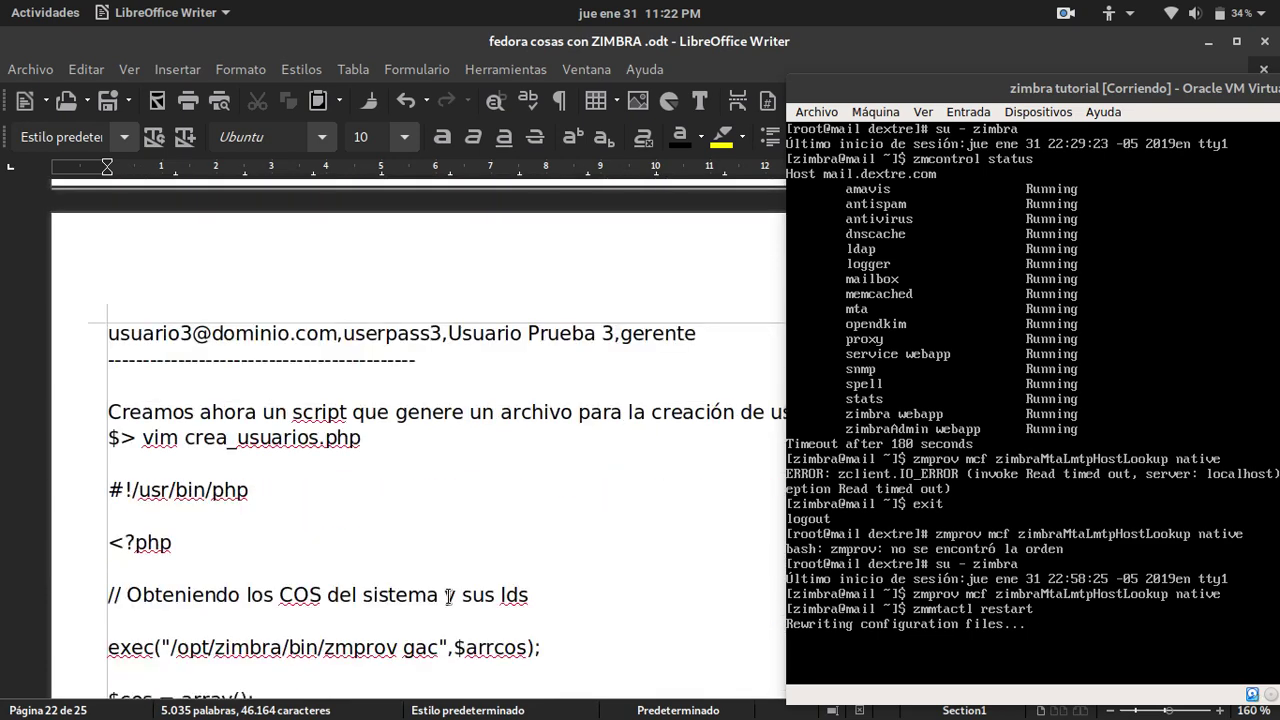
scroll(448, 597, down, 9)
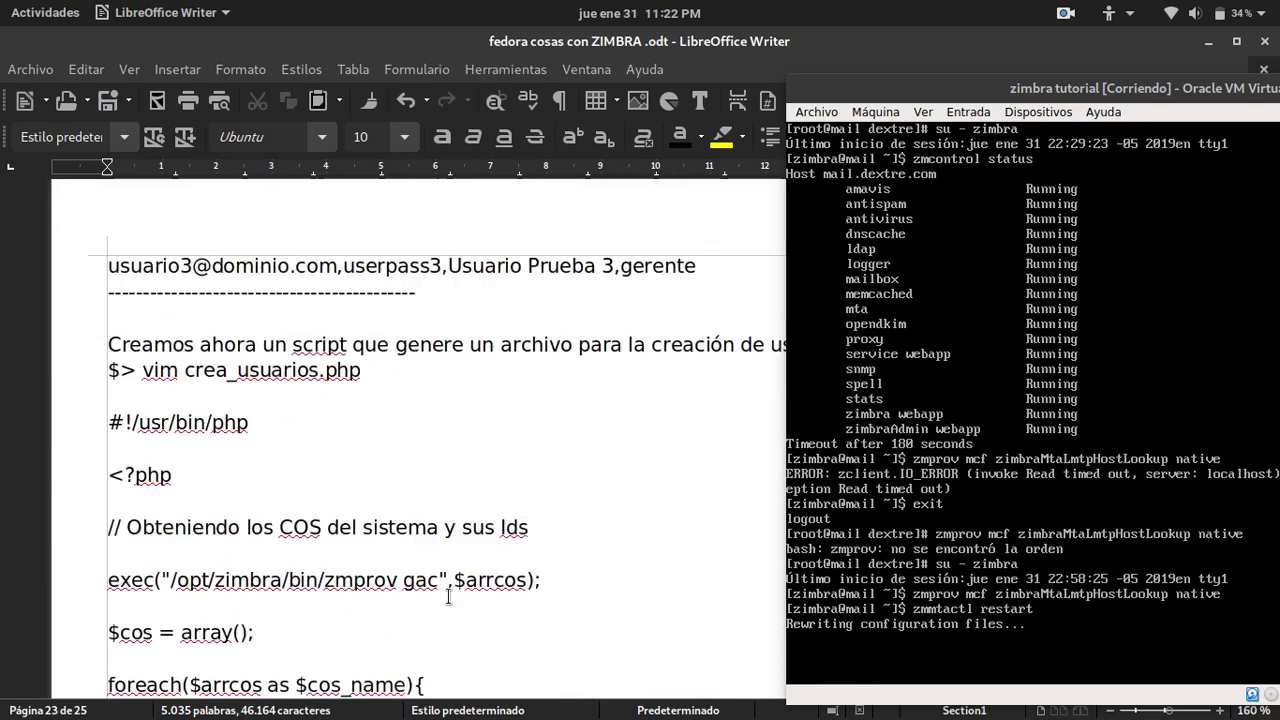
scroll(448, 597, down, 11)
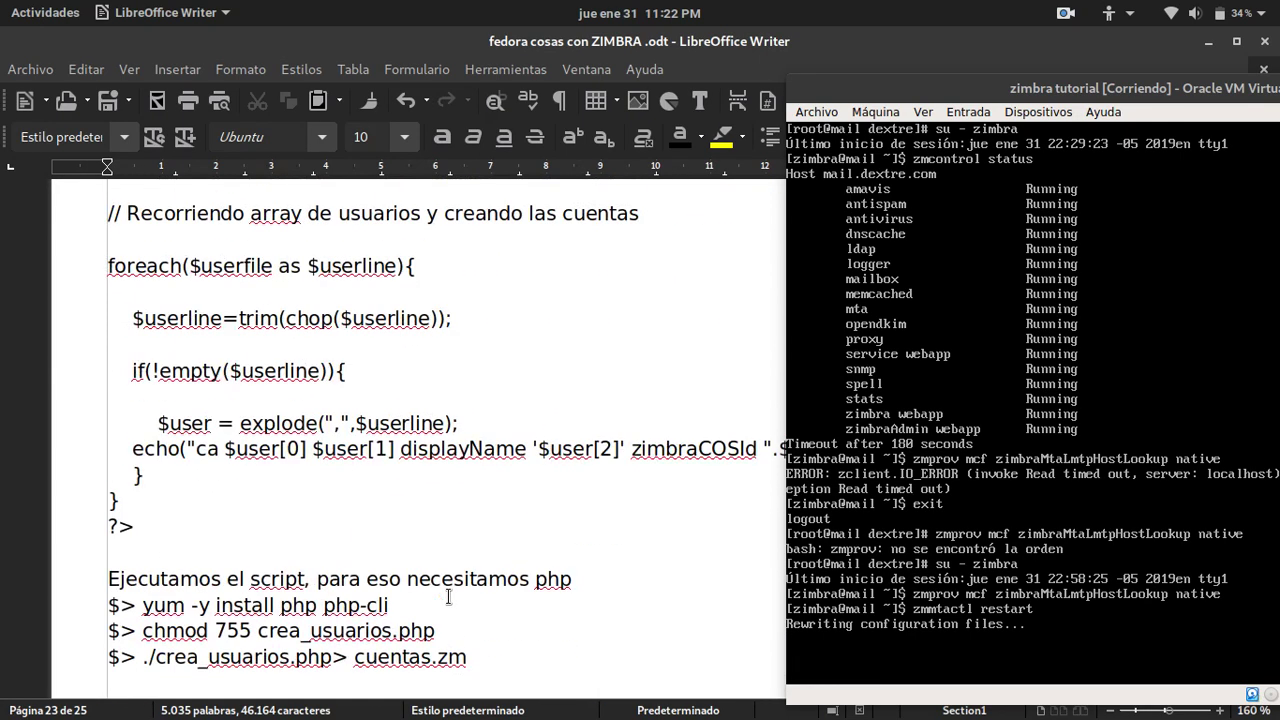
scroll(448, 597, down, 4)
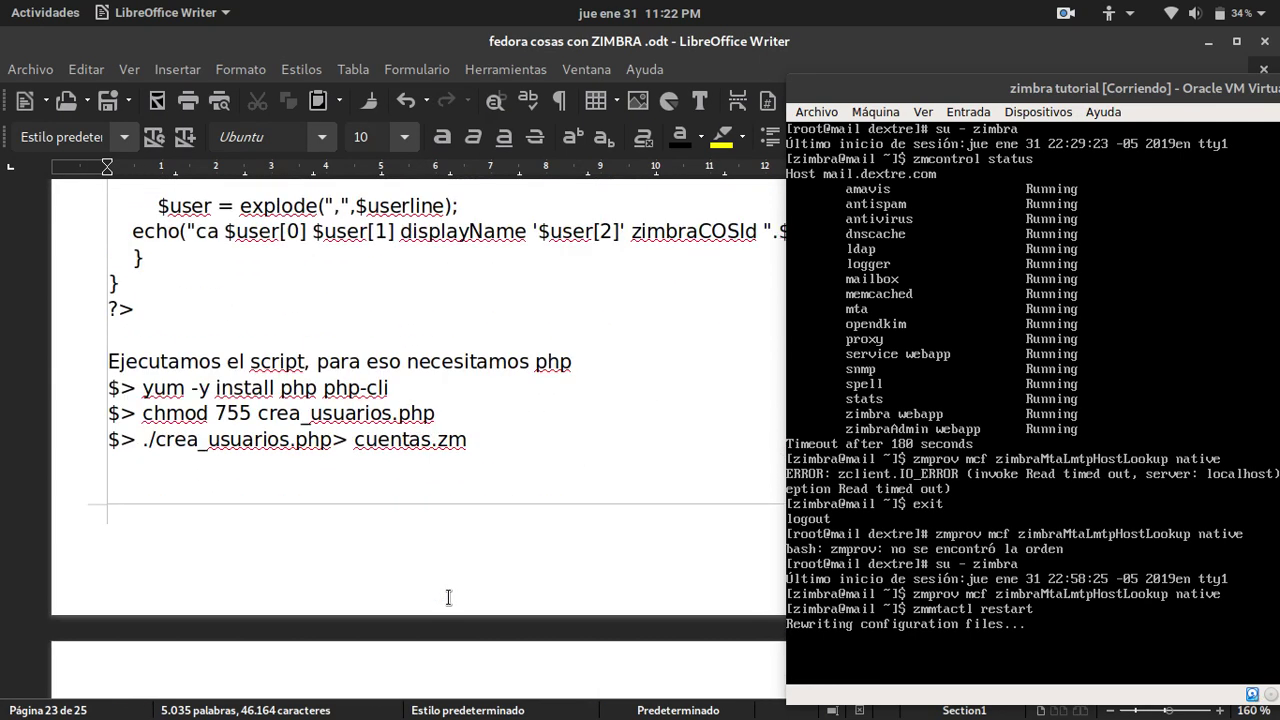
scroll(448, 597, down, 5)
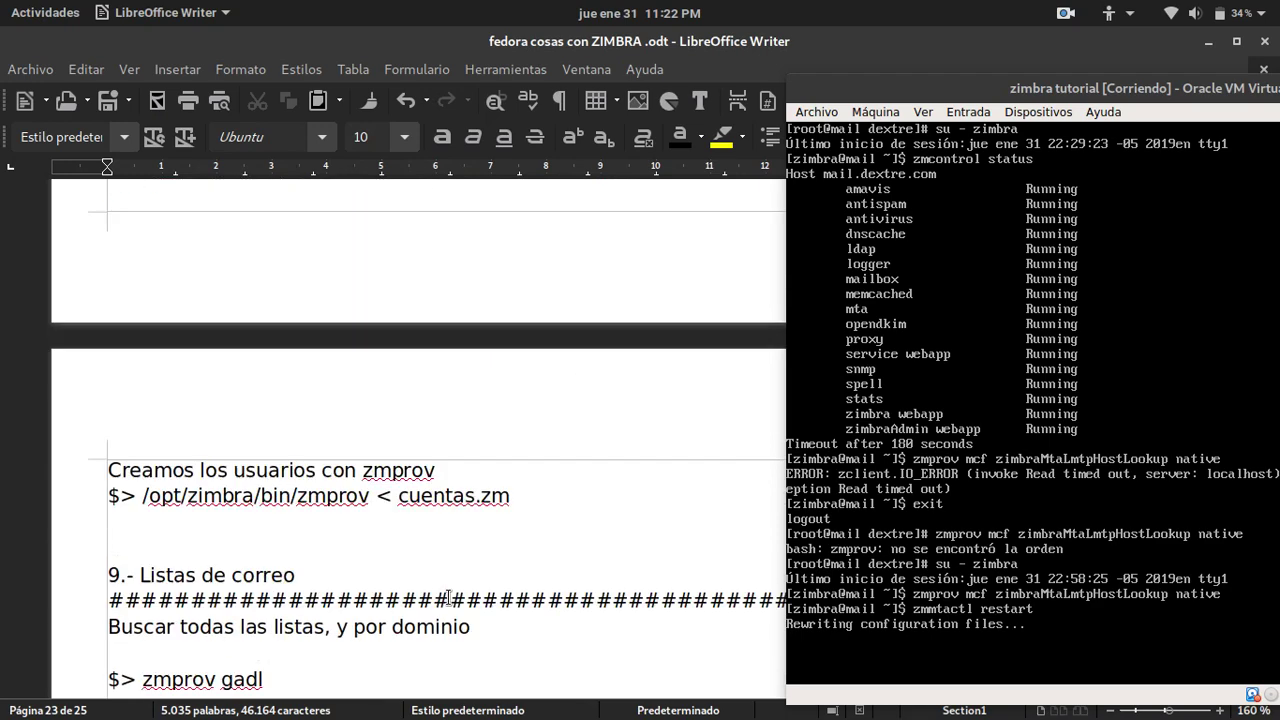
scroll(448, 597, down, 6)
scroll(448, 597, down, 6)
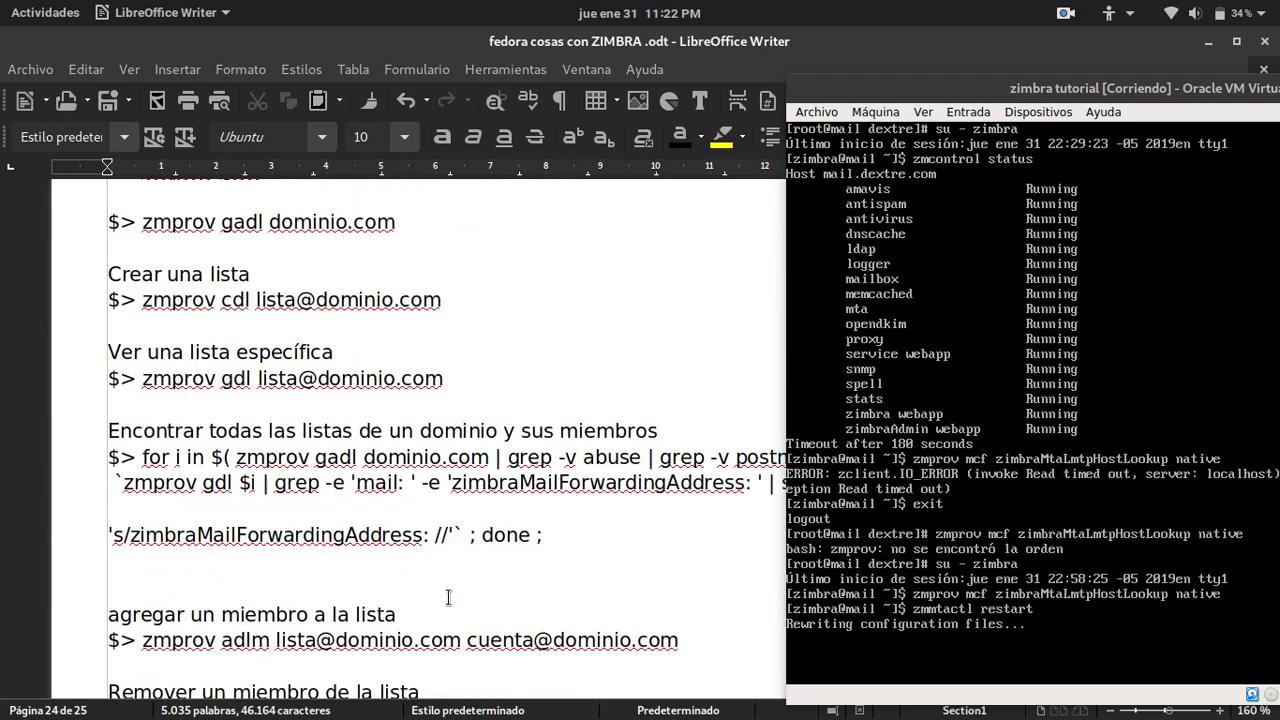
scroll(448, 597, down, 4)
scroll(448, 597, down, 3)
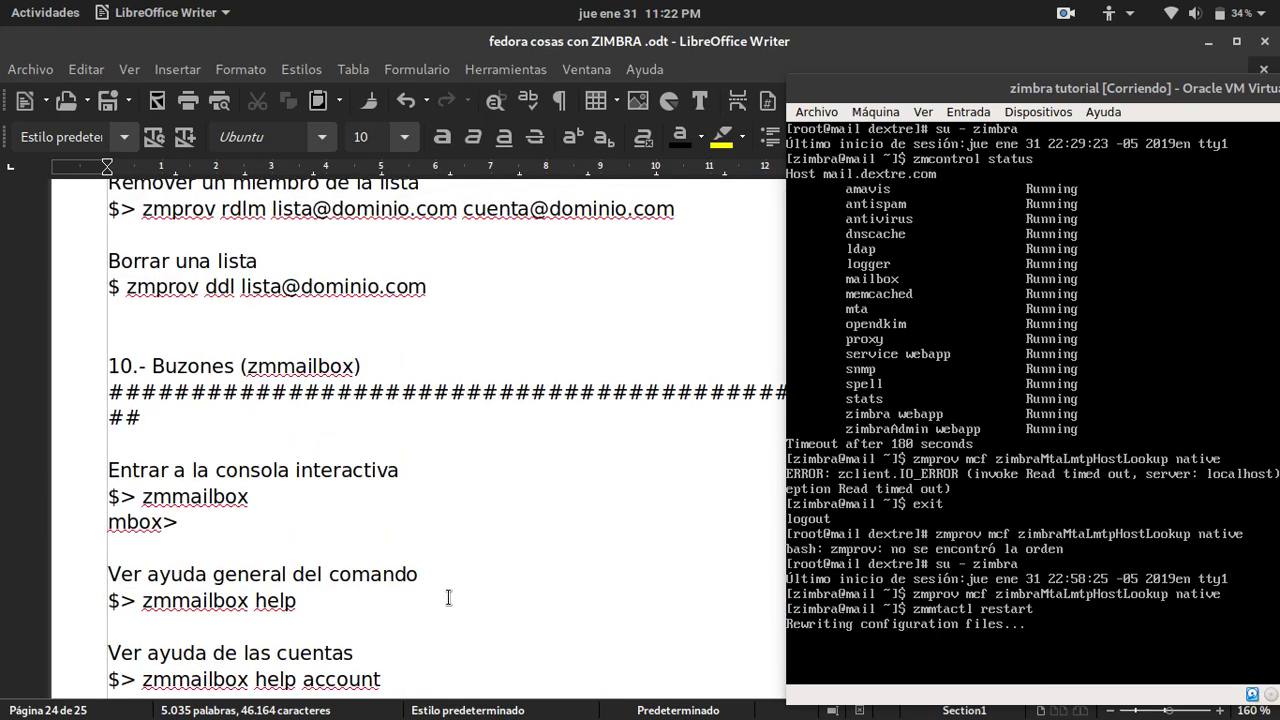
scroll(448, 597, down, 5)
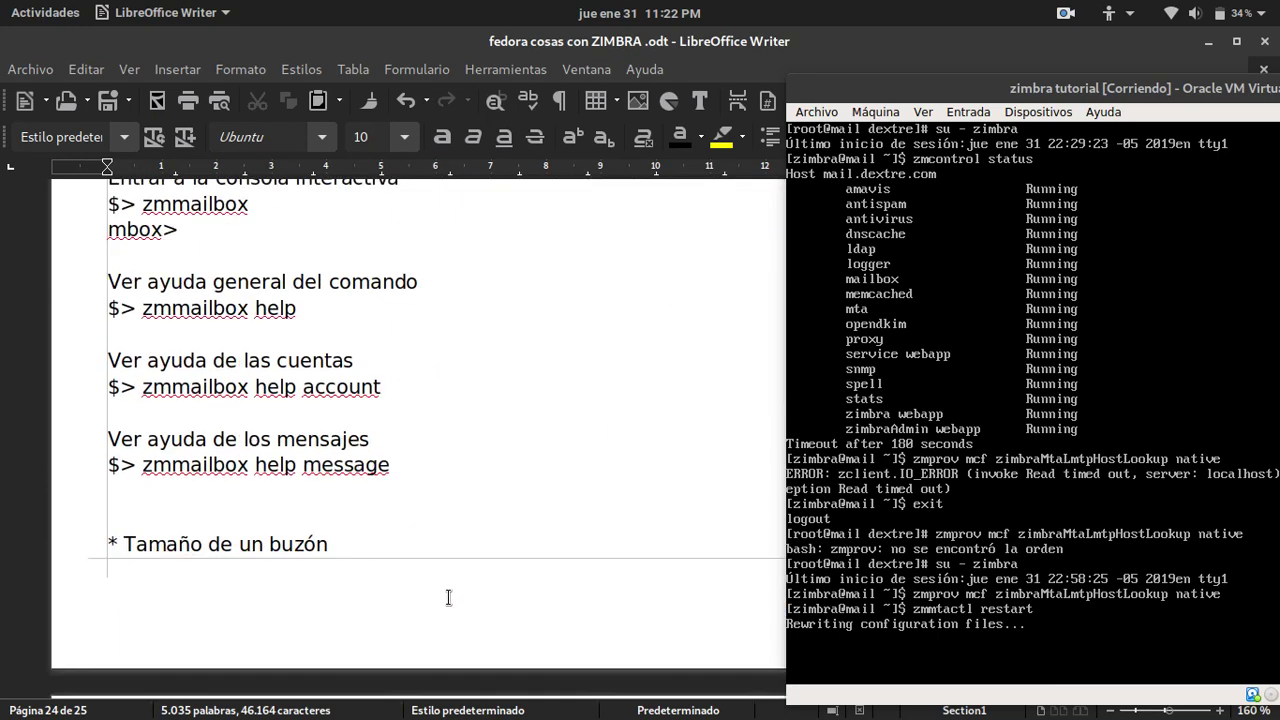
scroll(448, 597, down, 10)
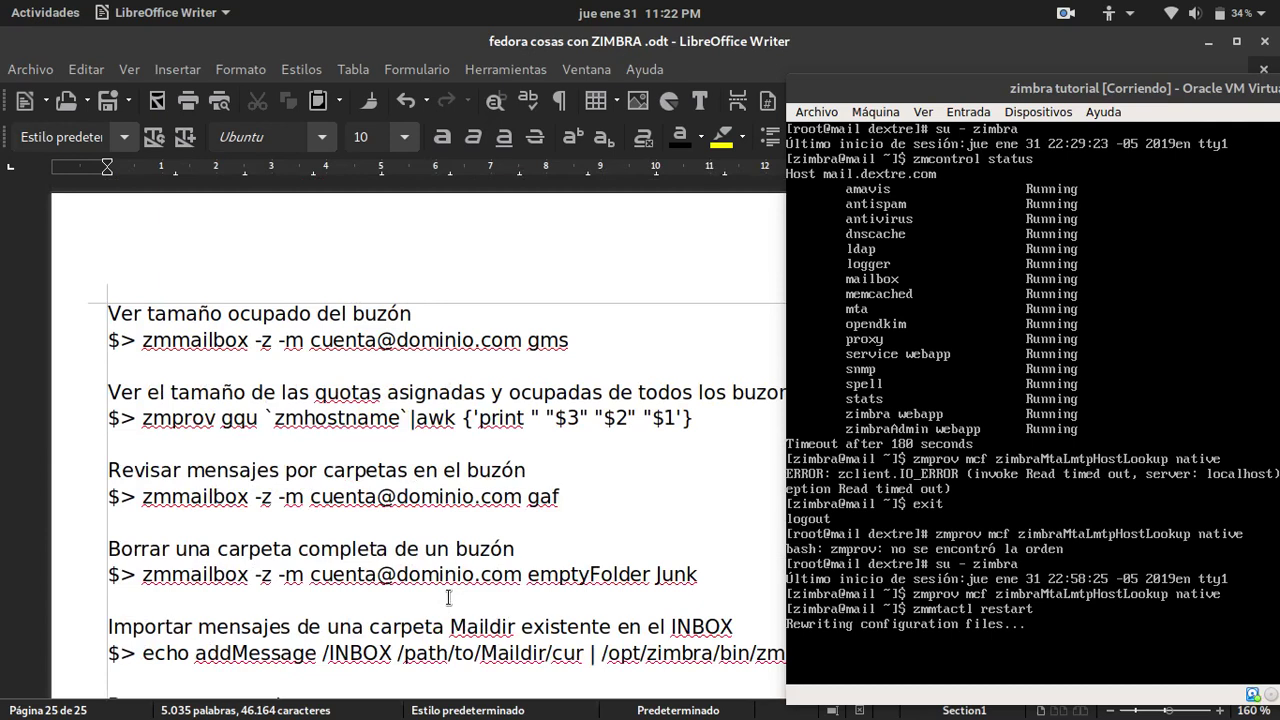
scroll(448, 597, down, 4)
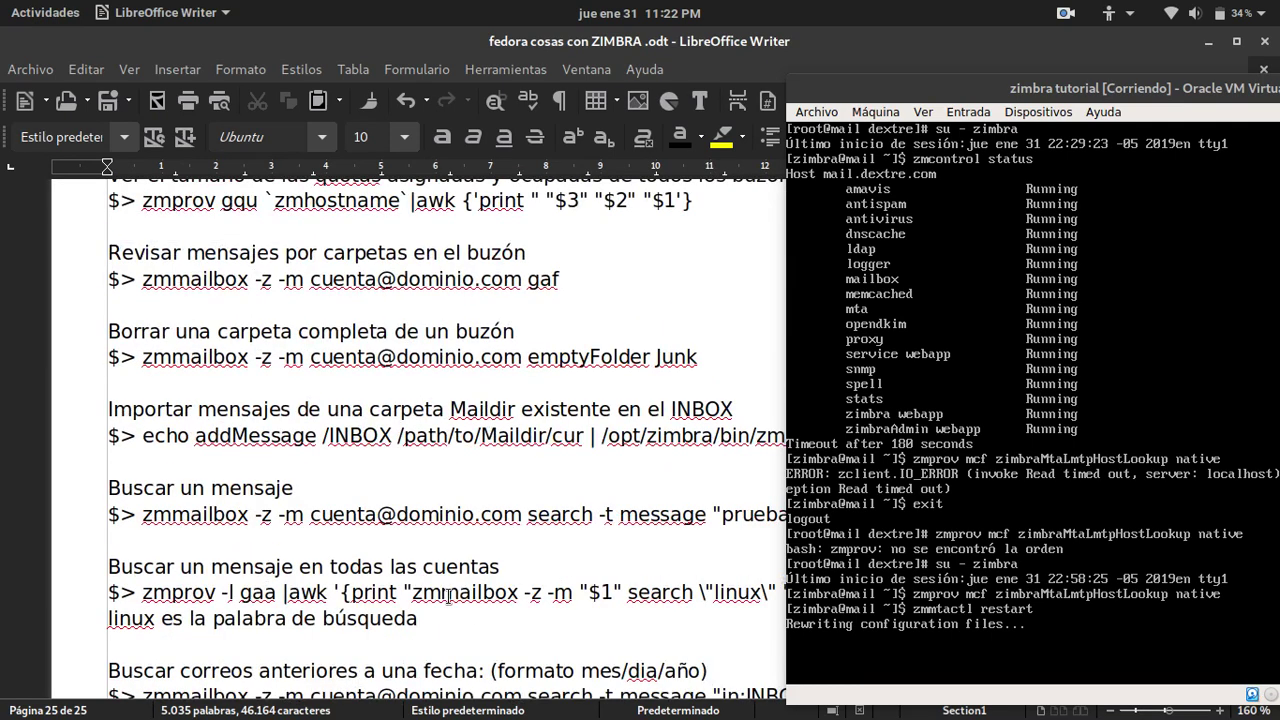
scroll(448, 597, down, 3)
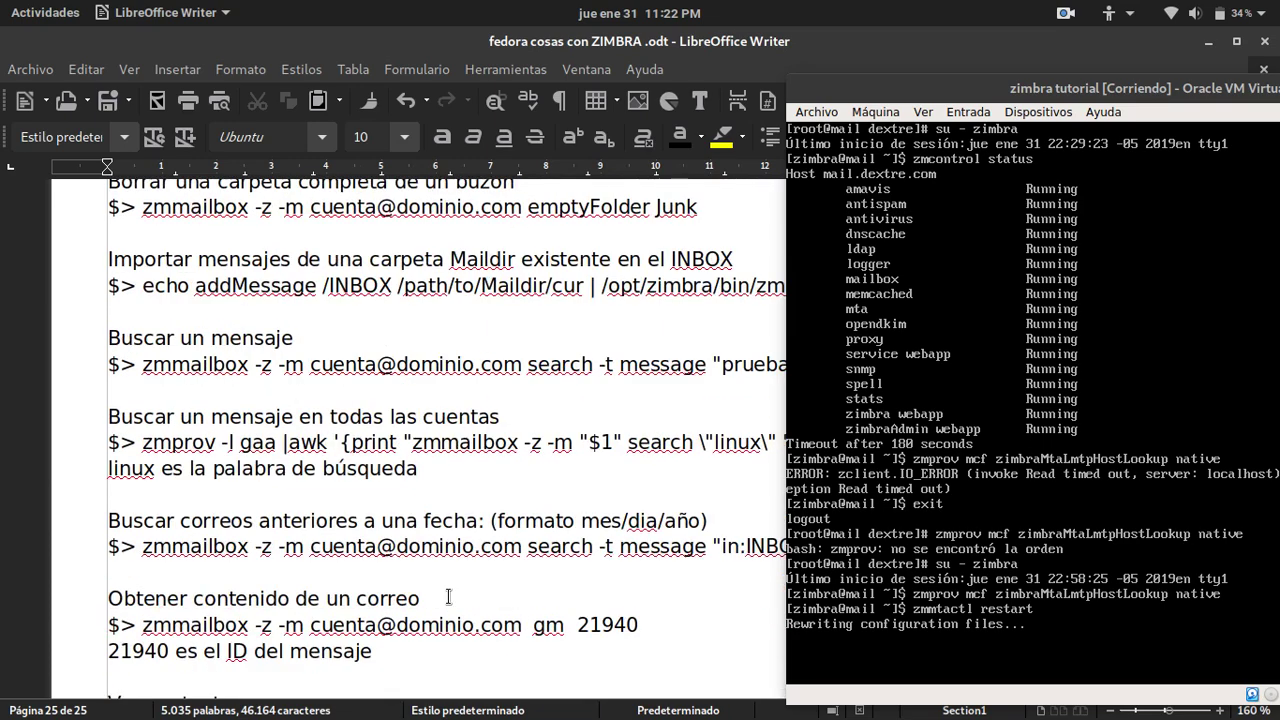
scroll(448, 597, down, 13)
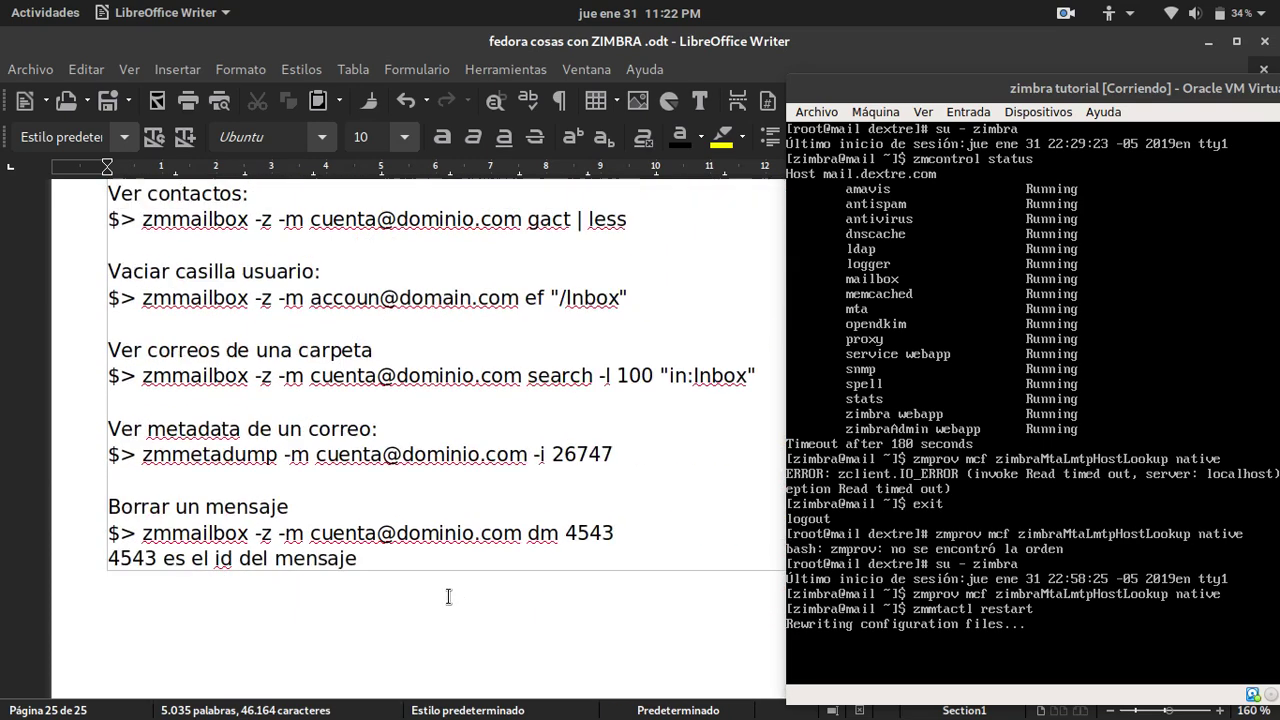
- Pause the SimpleScreenRecorder recording and hide its window, keeping the VM console to the right
drag(990, 76, 631, 52)
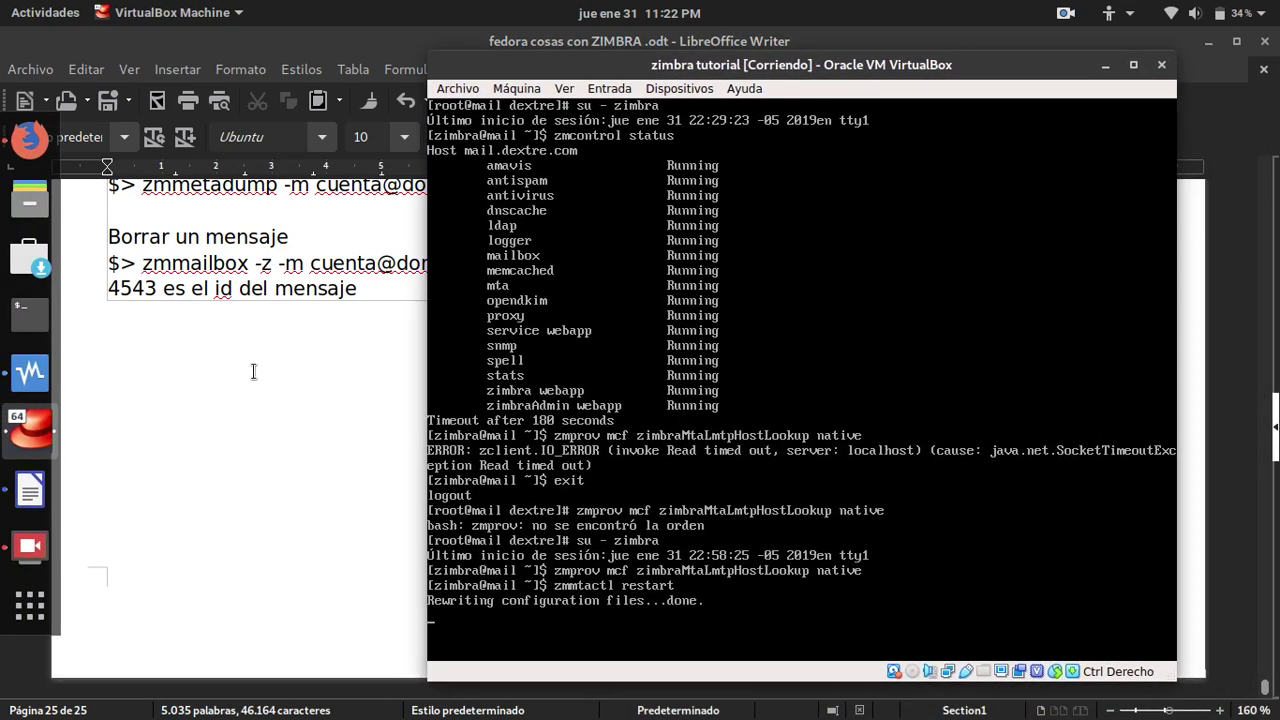
click(28, 548)
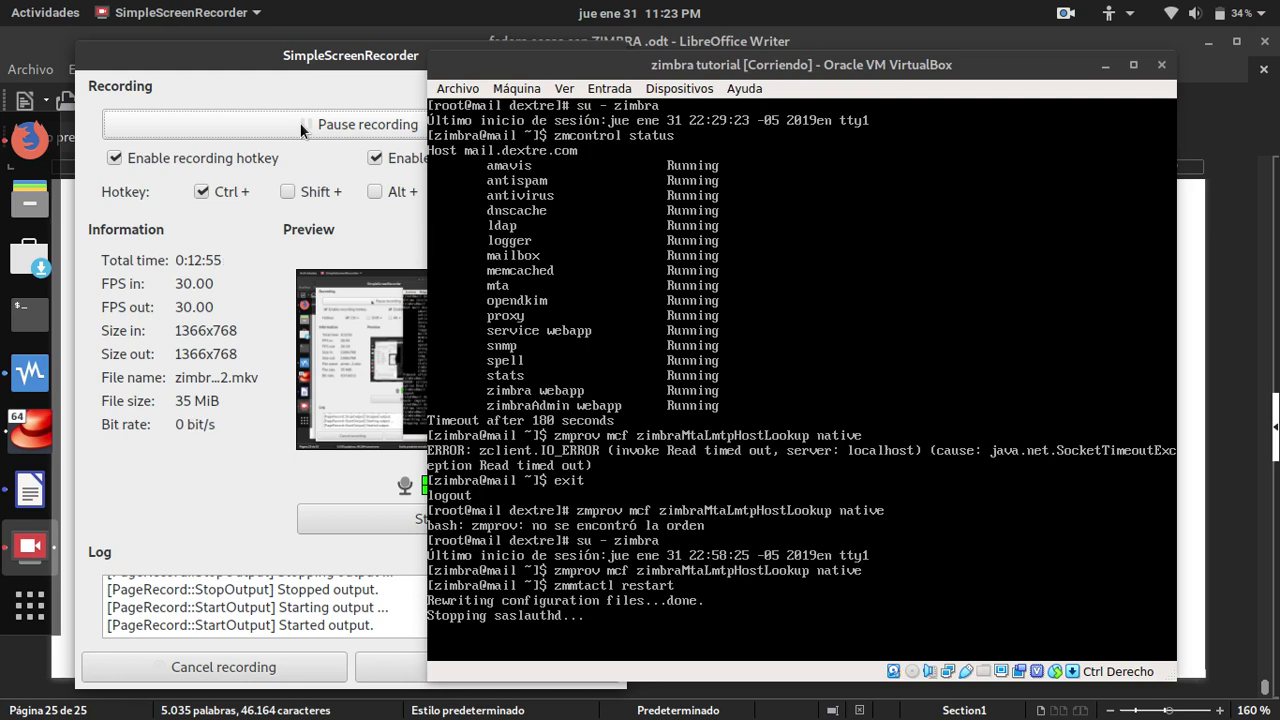
click(302, 125)
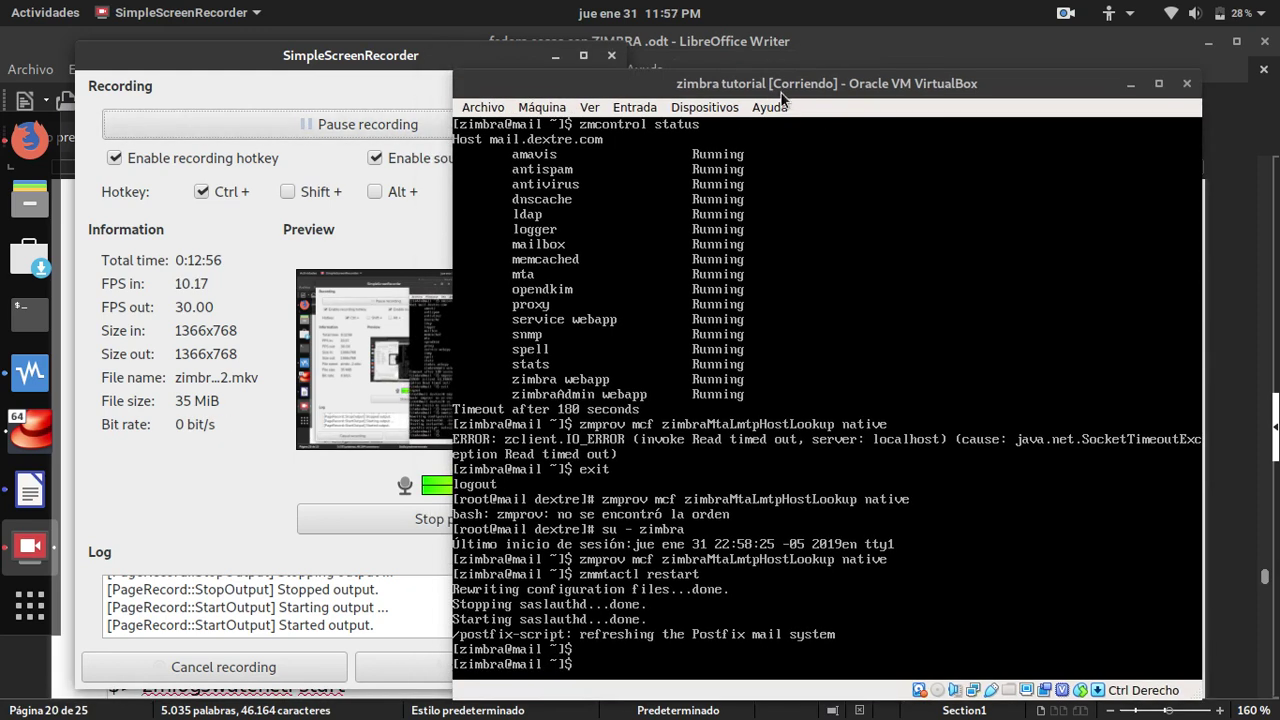
drag(783, 95, 758, 70)
click(555, 58)
- Scroll the notes back up to the restart section beside the finished zmmtactl restart prompt
scroll(240, 483, up, 20)
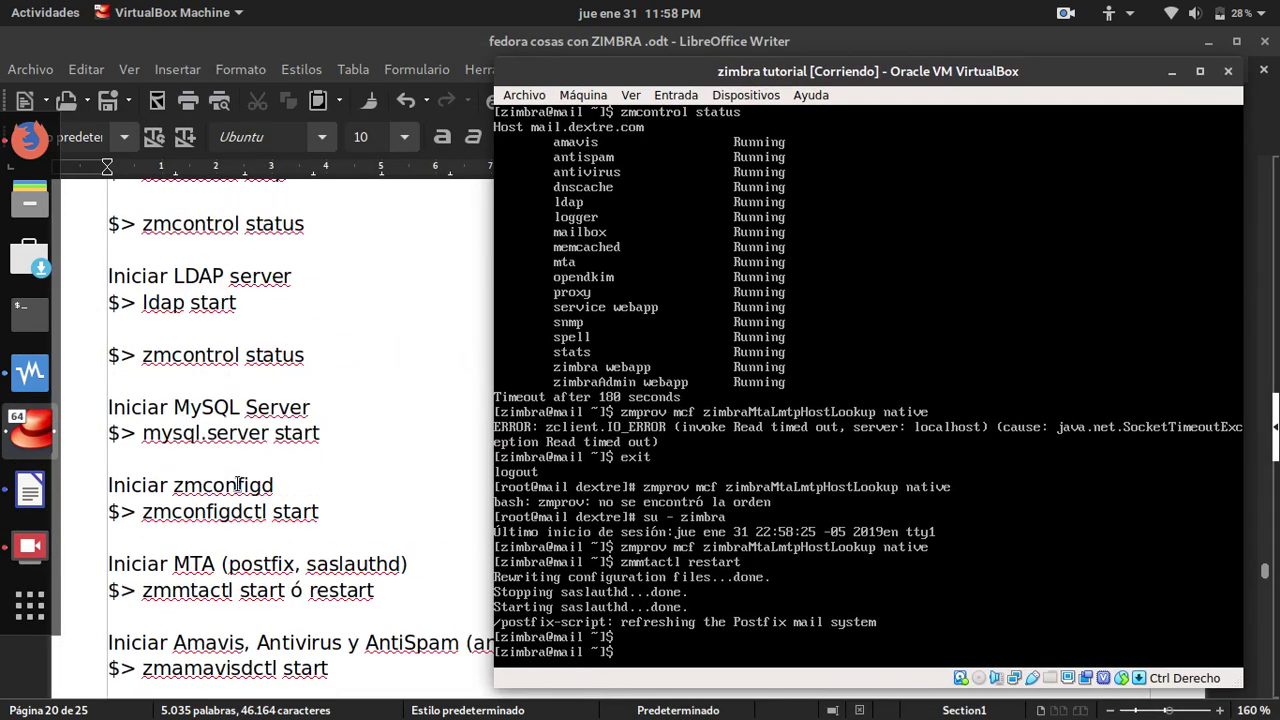
scroll(240, 483, up, 15)
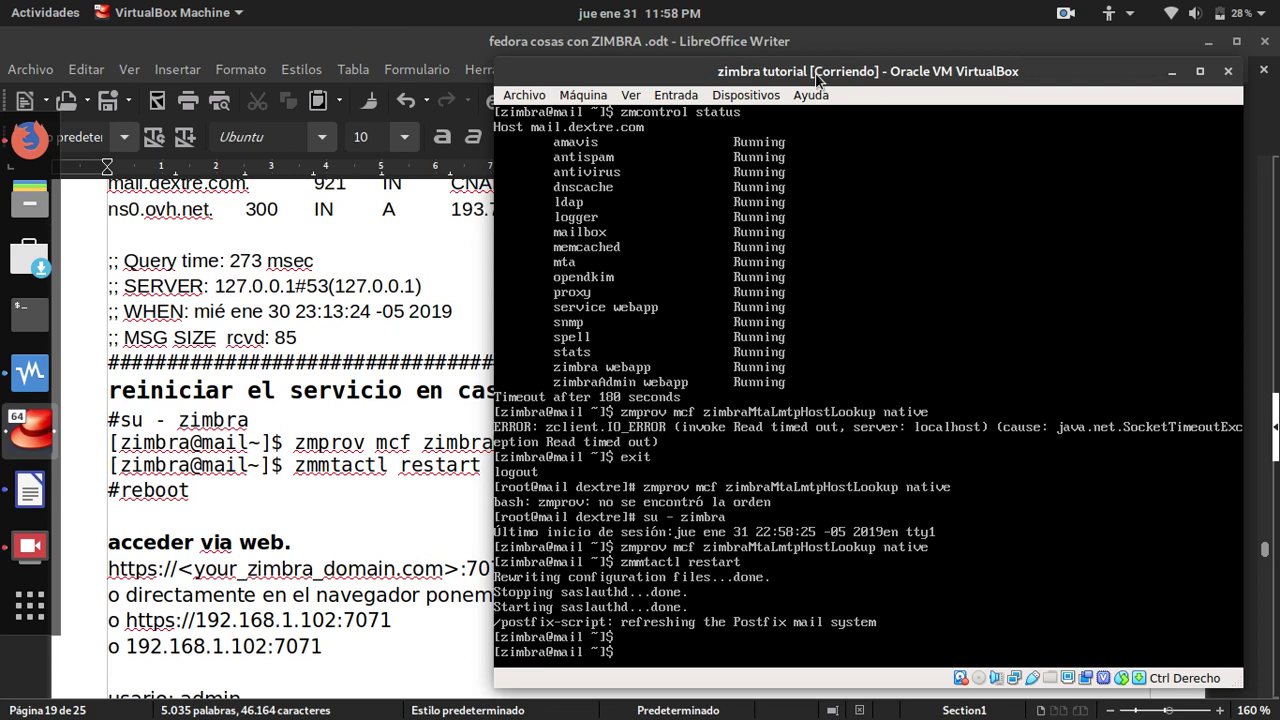
key(Up)
key(Down)
- Load the Zimbra admin address 192.168.1.102:7071 in Firefox's new tab
click(32, 142)
drag(773, 80, 968, 154)
click(340, 104)
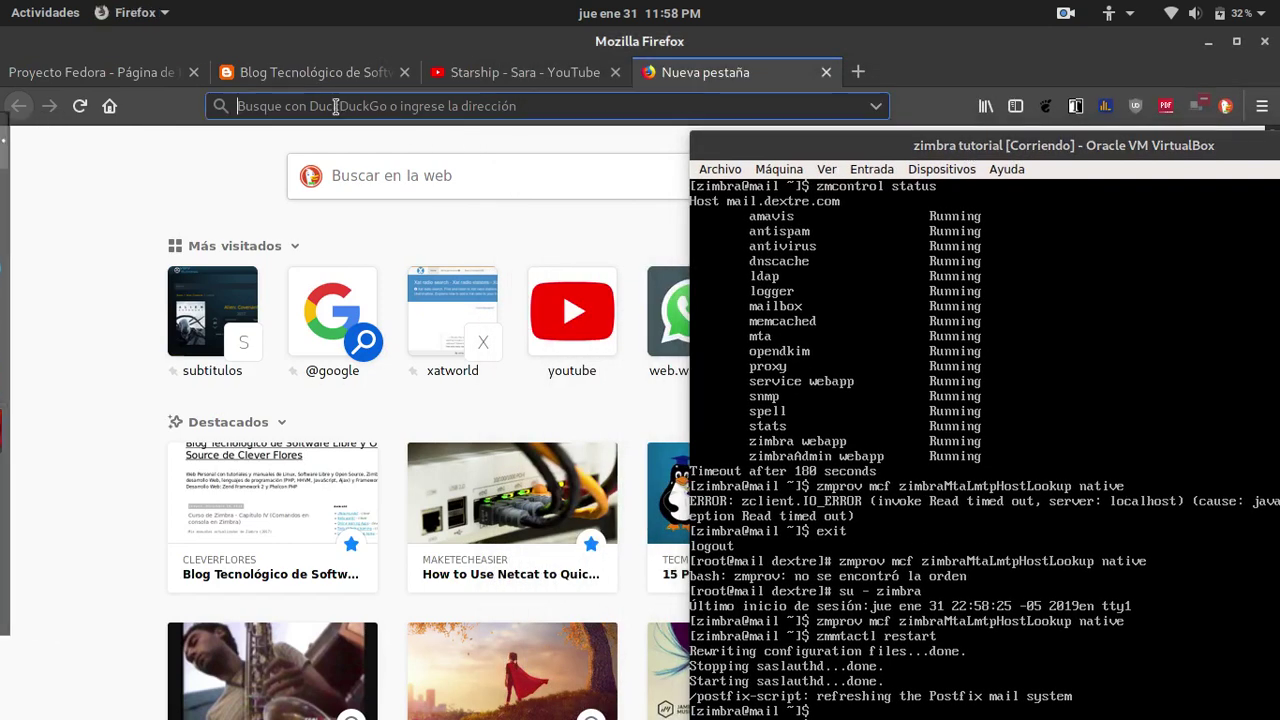
text(192.168.1)
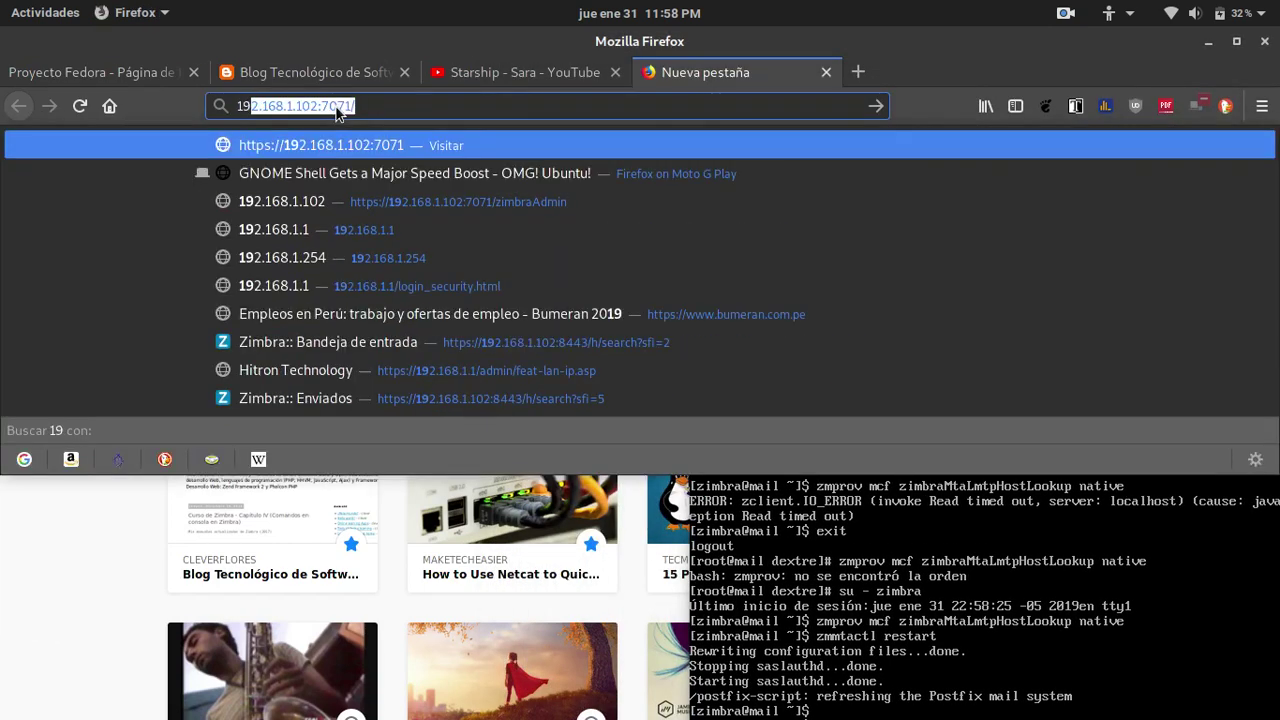
key(Escape)
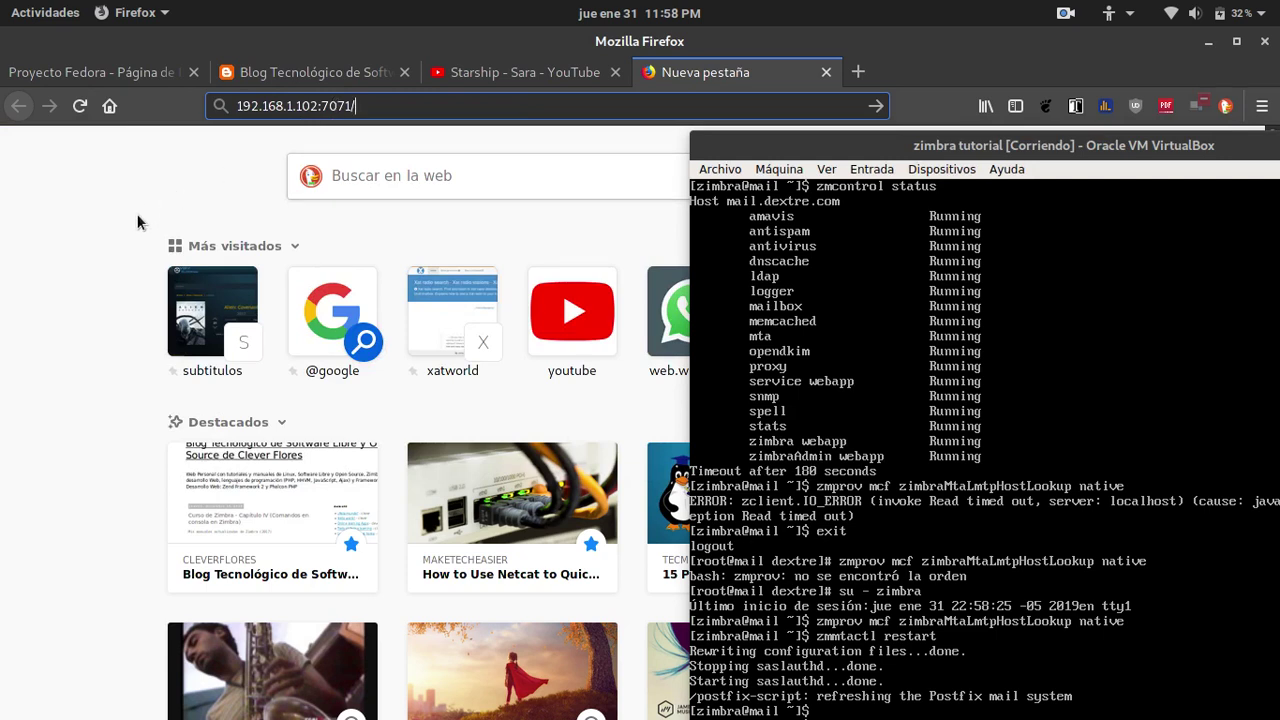
key(Return)
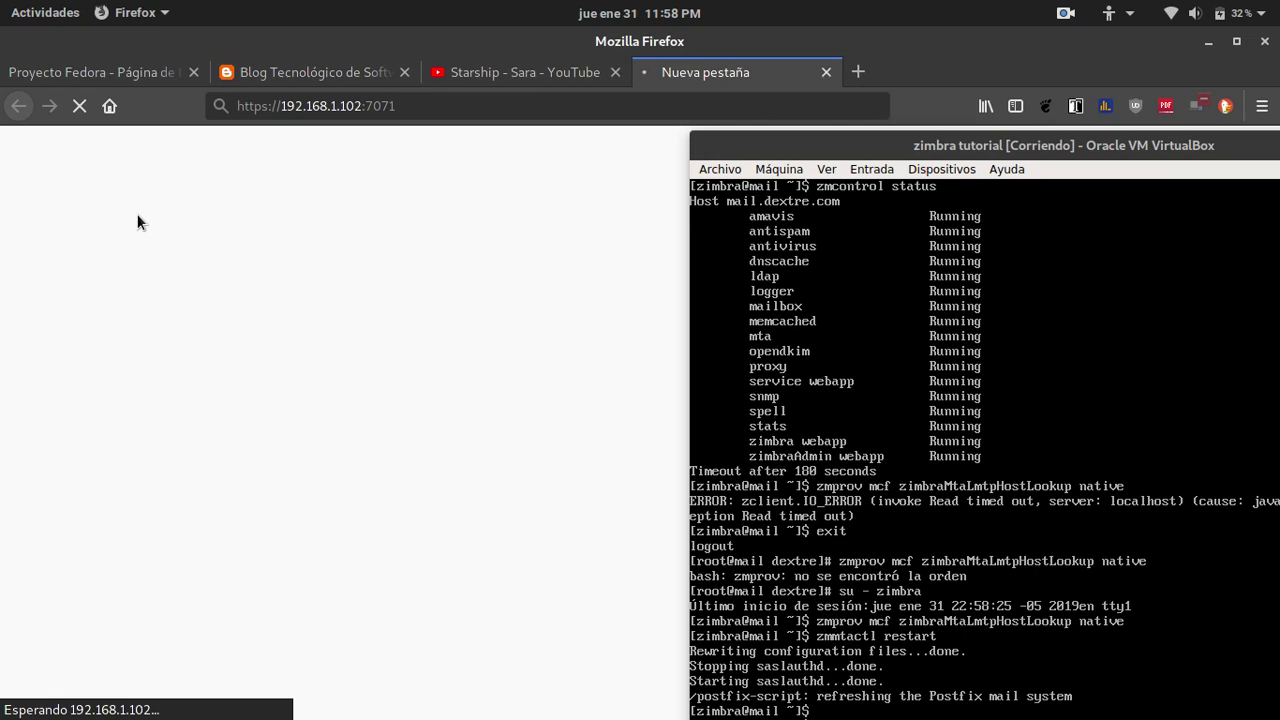
drag(942, 143, 917, 69)
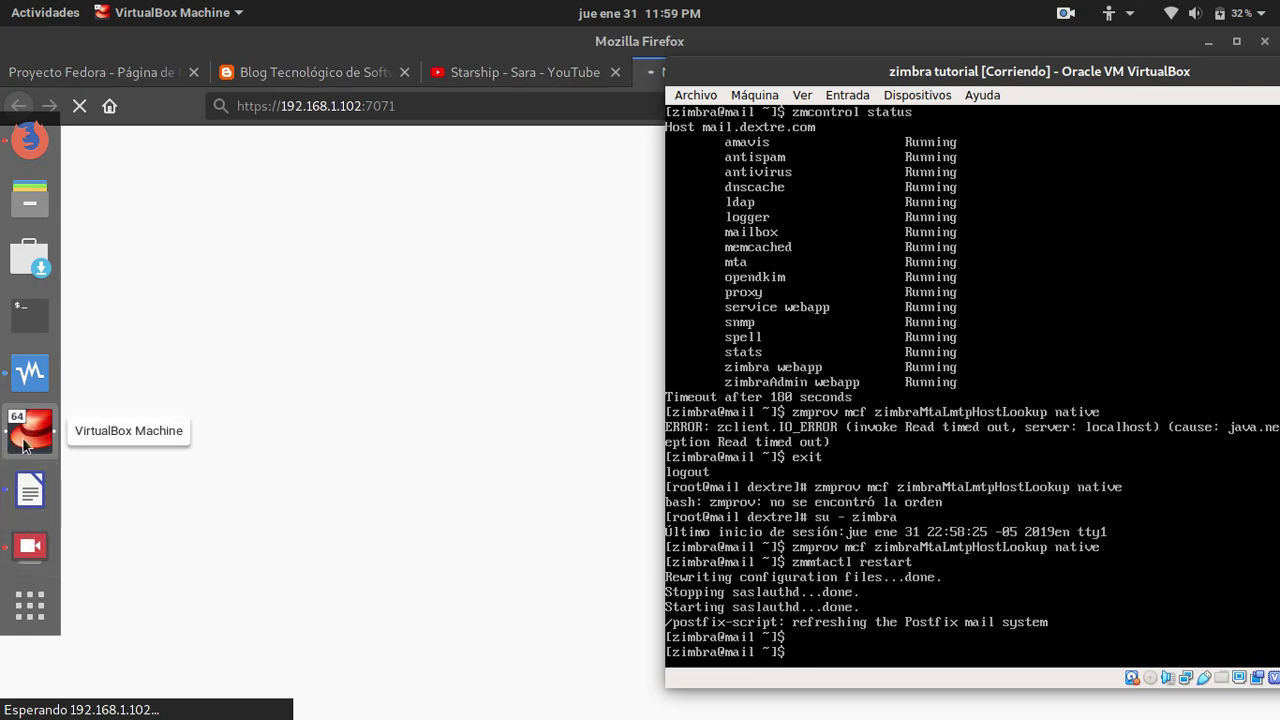
- Review the zmcontrol status, stop, start, restart and -v commands in the notes, then return to Firefox
click(29, 489)
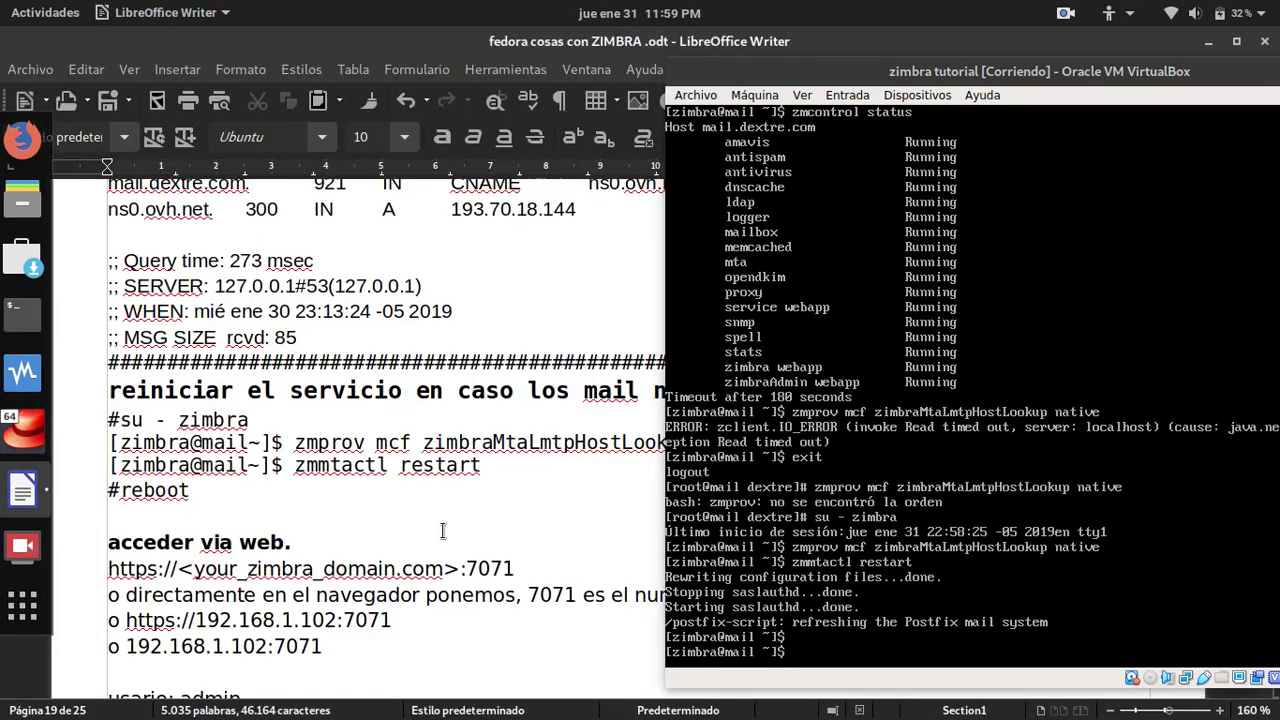
scroll(443, 530, down, 5)
scroll(443, 530, down, 1)
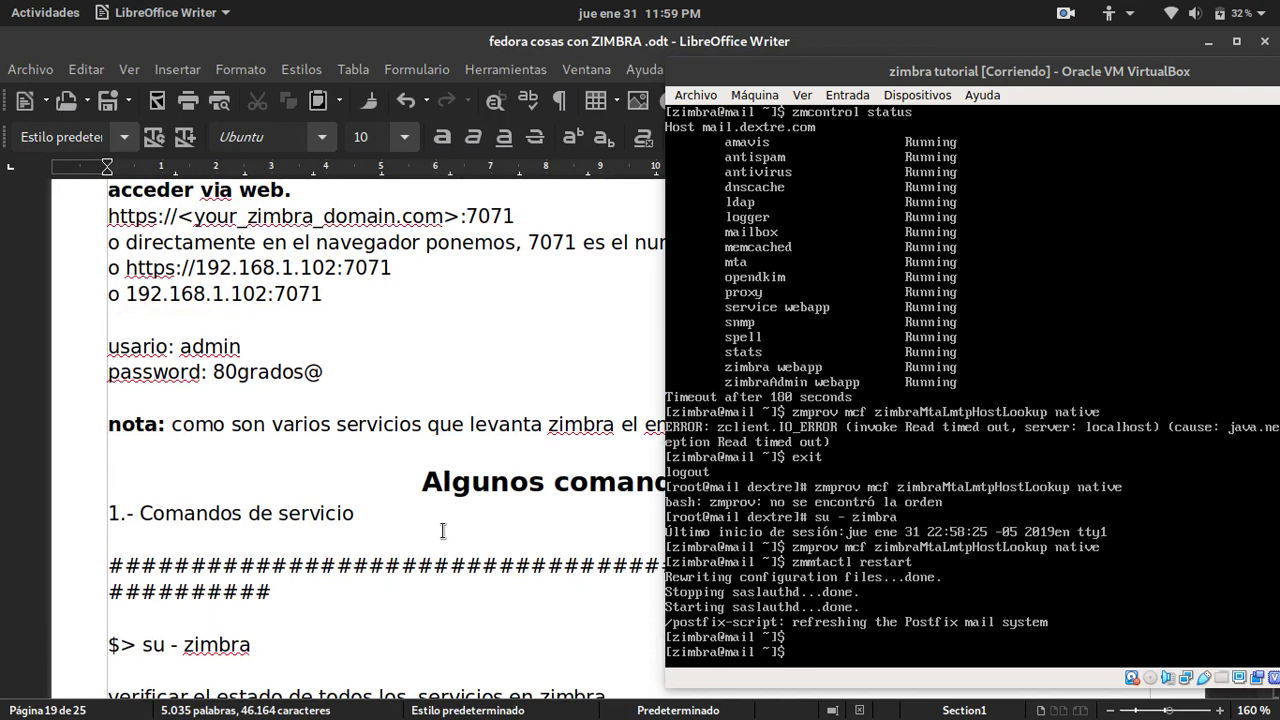
scroll(443, 530, down, 4)
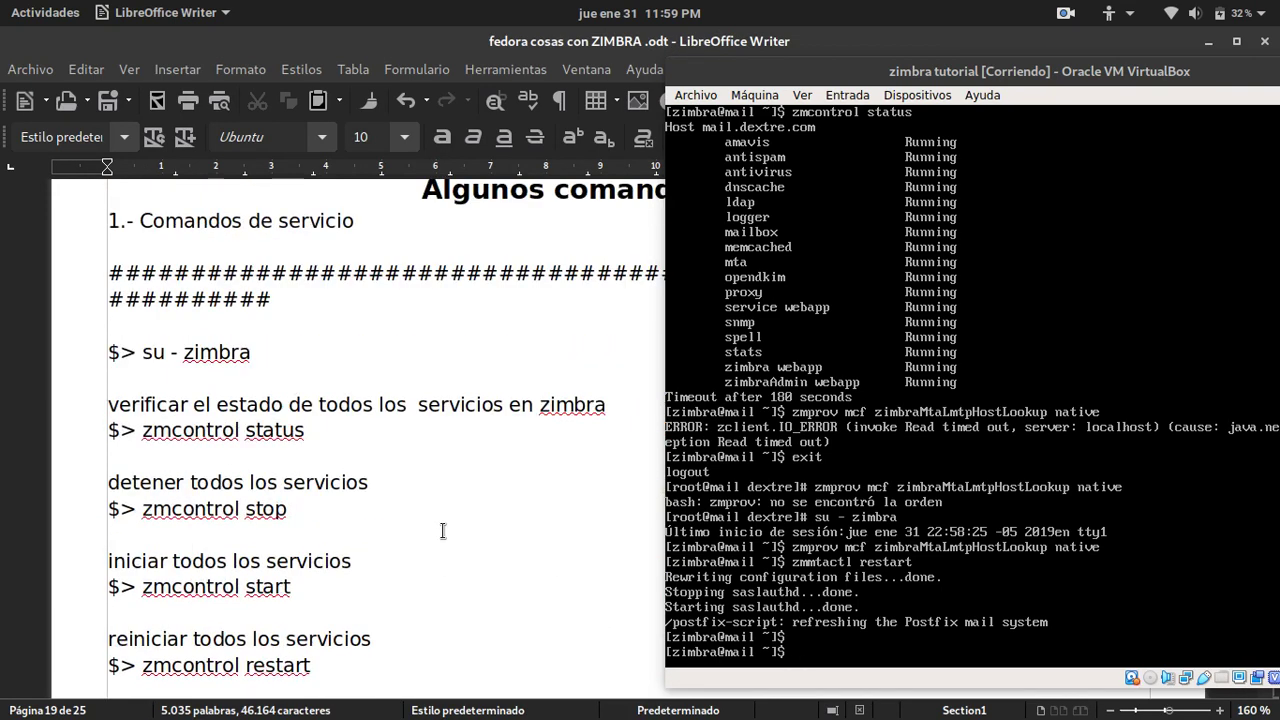
scroll(443, 530, down, 2)
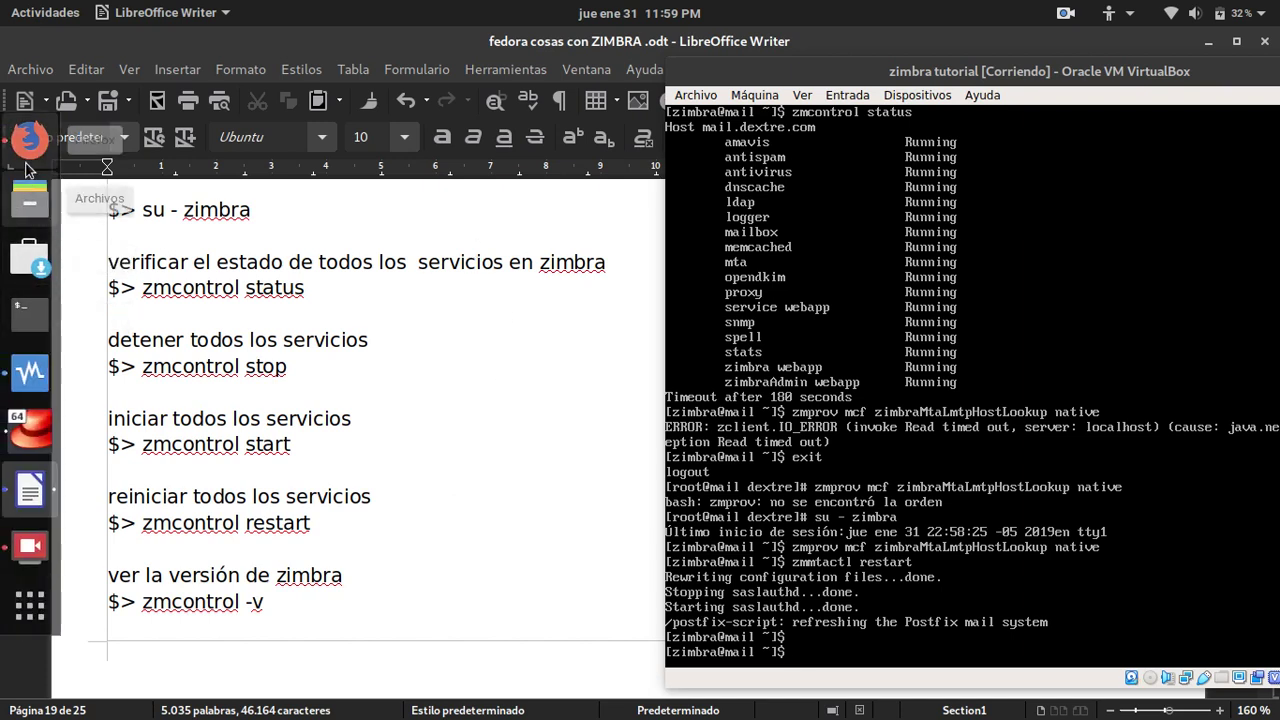
click(30, 145)
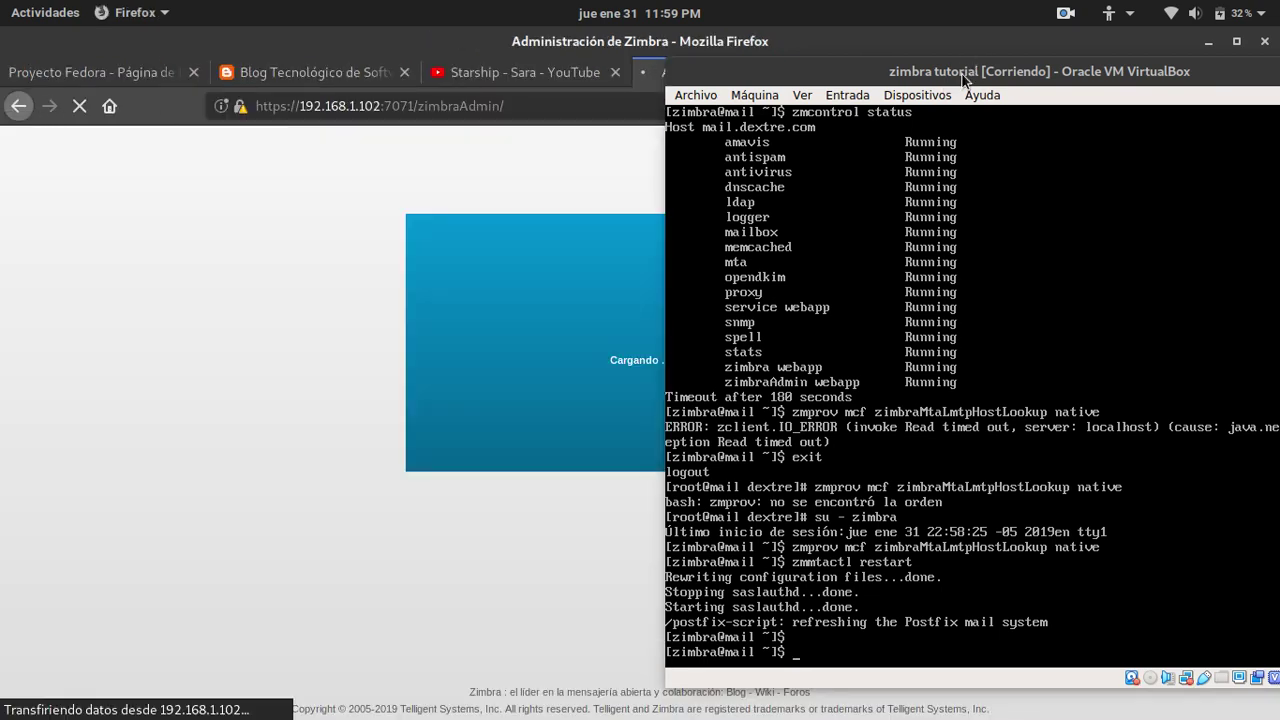
- Minimize the VM console and wait for the admin dashboard showing version 8.6.0_GA_1153.FOSS
drag(955, 87, 671, 120)
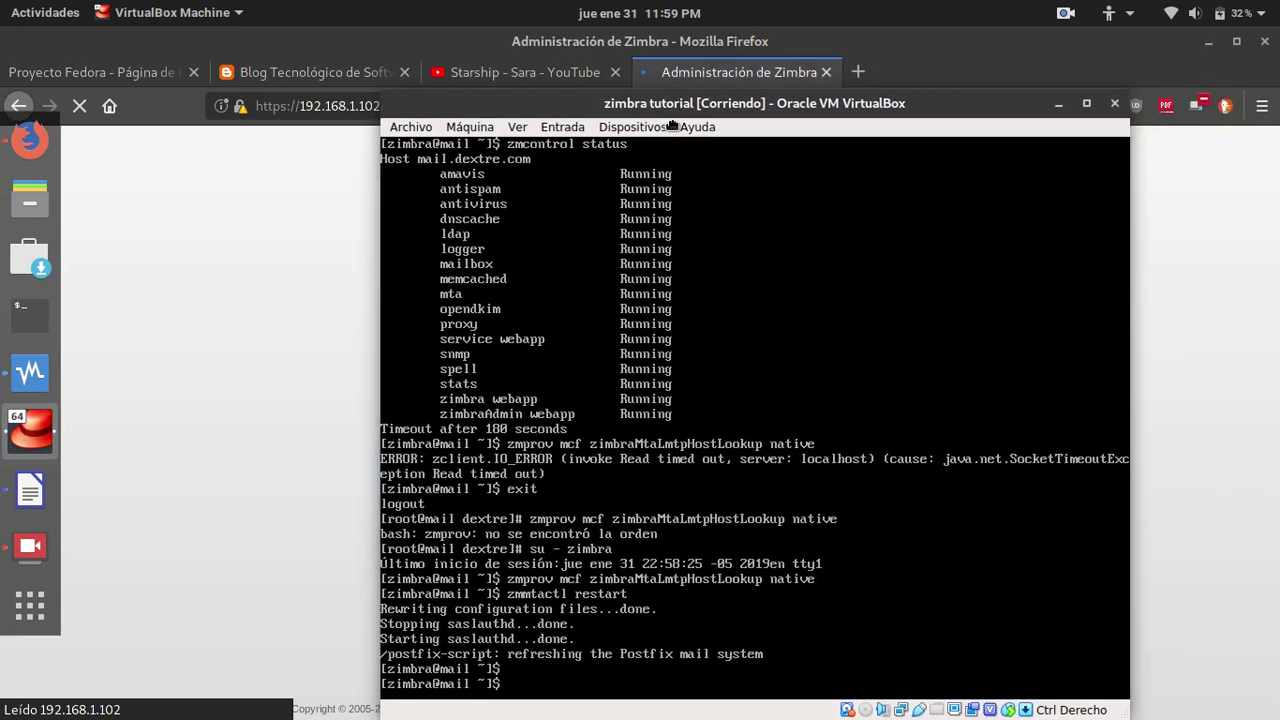
click(1050, 109)
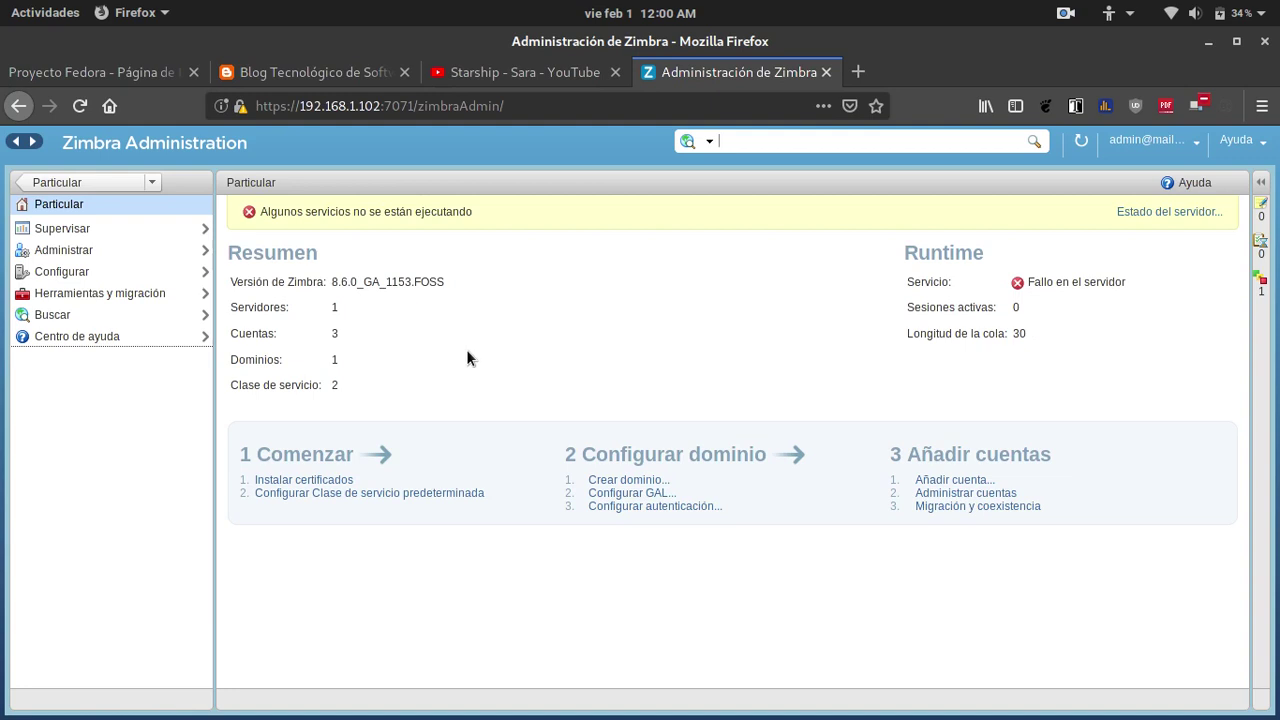
mouse_move(1, 350)
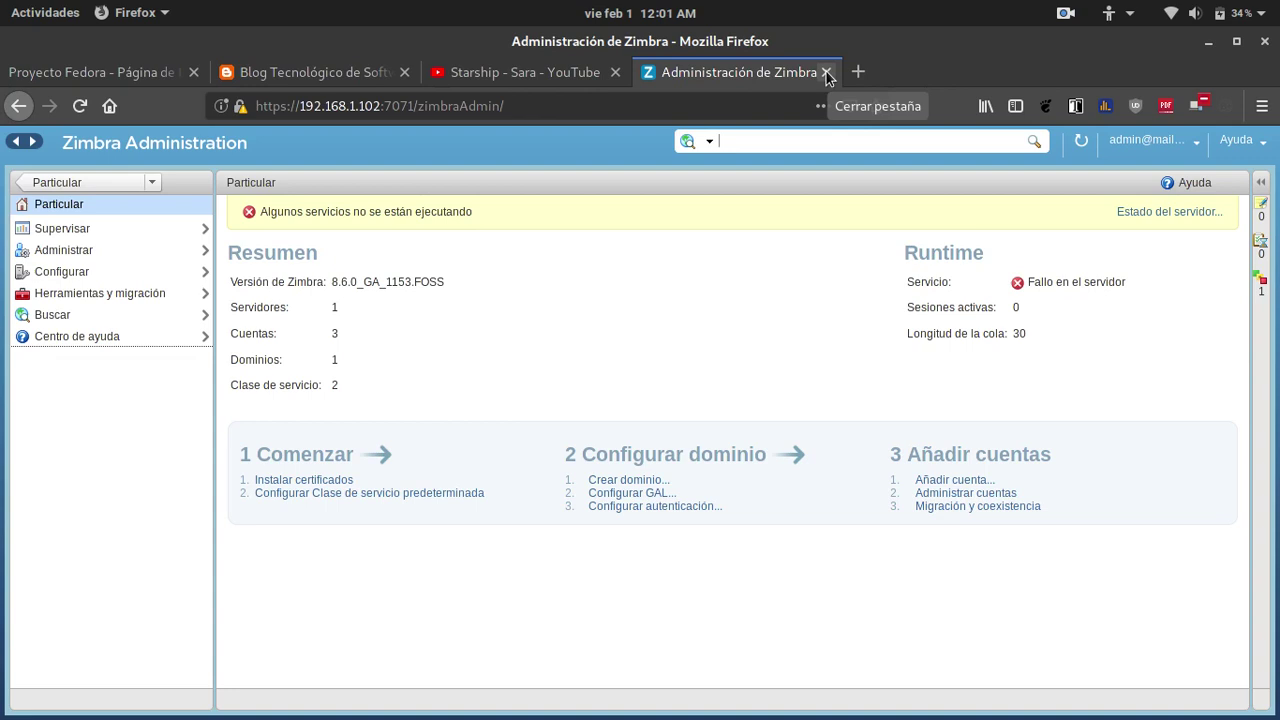
- Reload the Zimbra Administration page, then close its tab, leaving the 'Starship - Sara' video
click(85, 113)
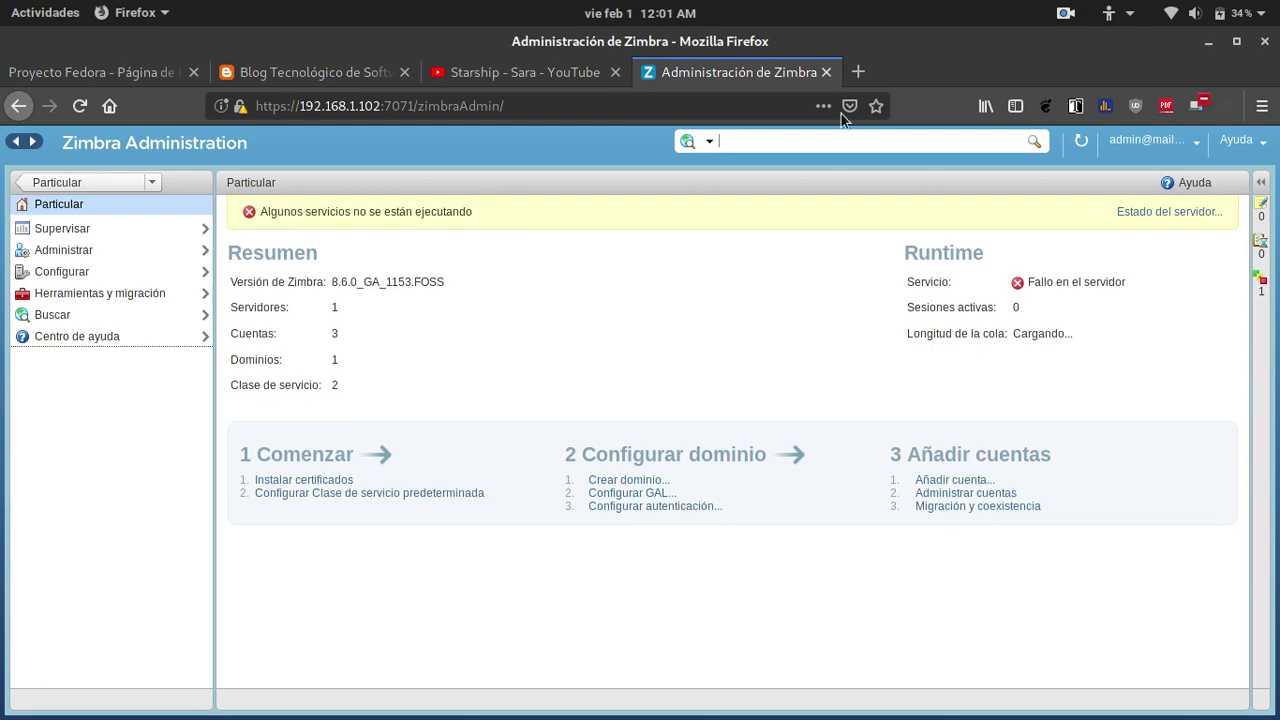
click(826, 72)
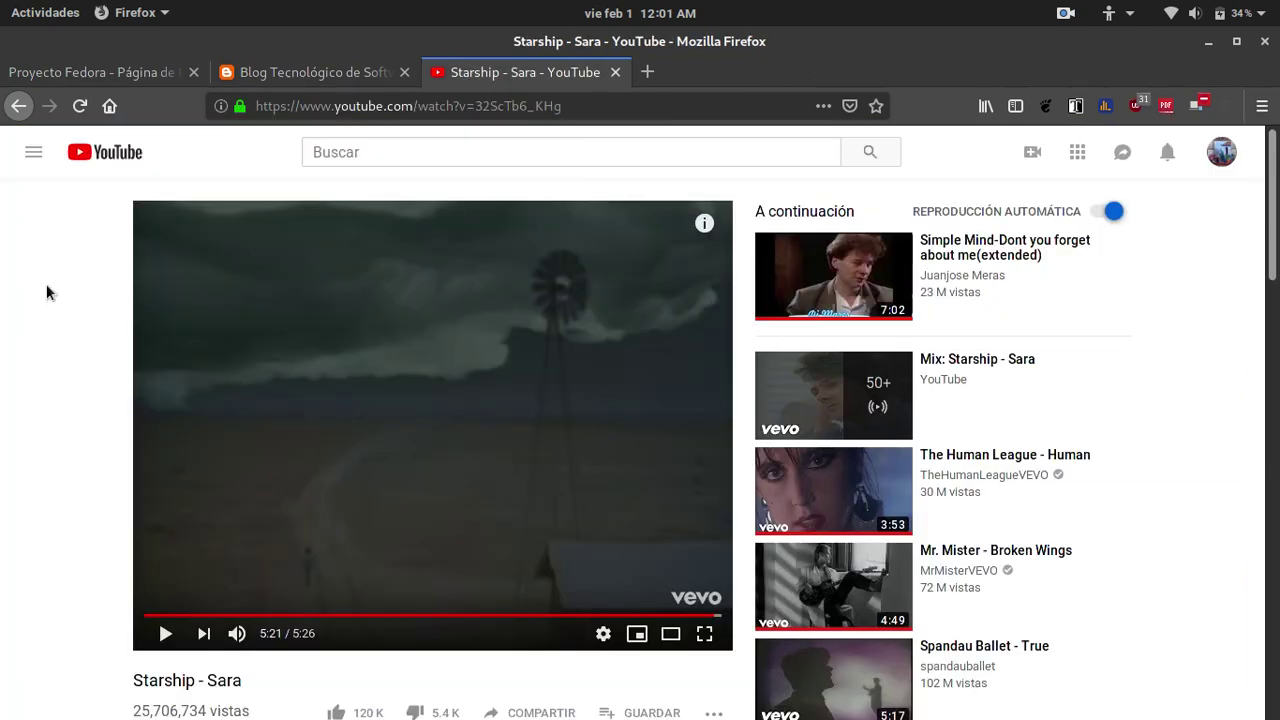
mouse_move(4, 305)
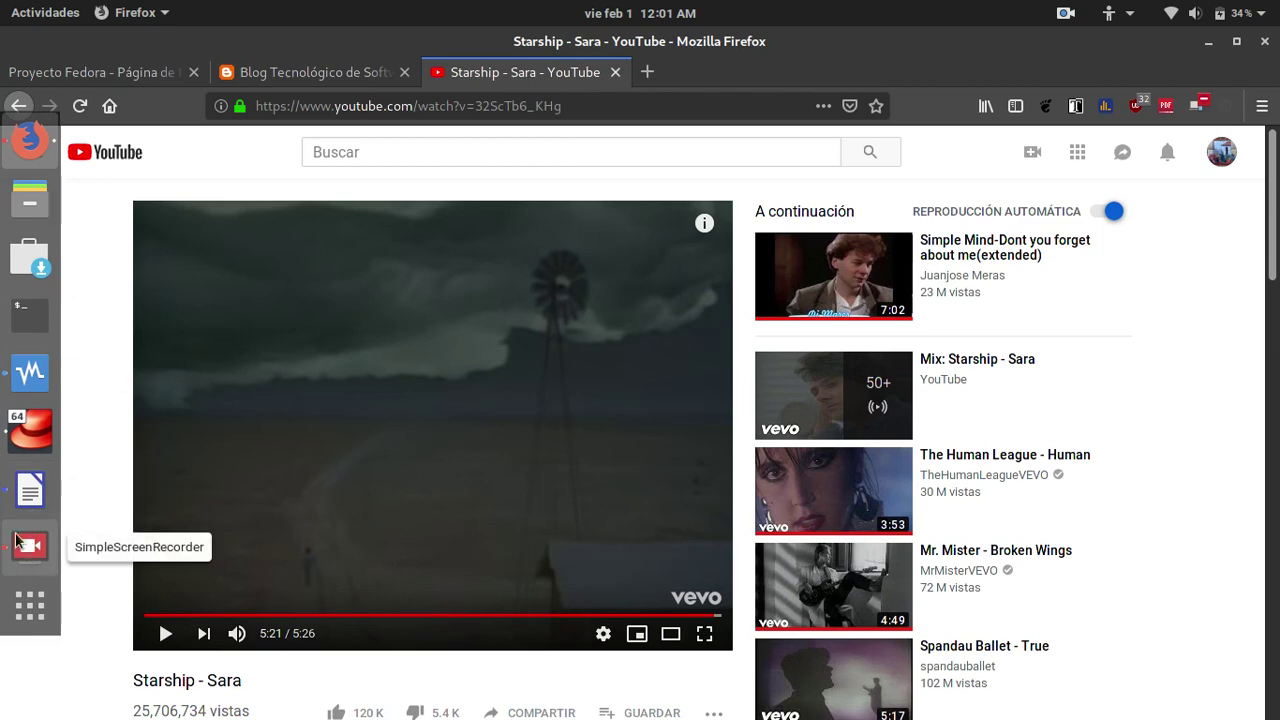
- Exit the zimbra user session, then run poweroff as root to shut down the VM
click(30, 430)
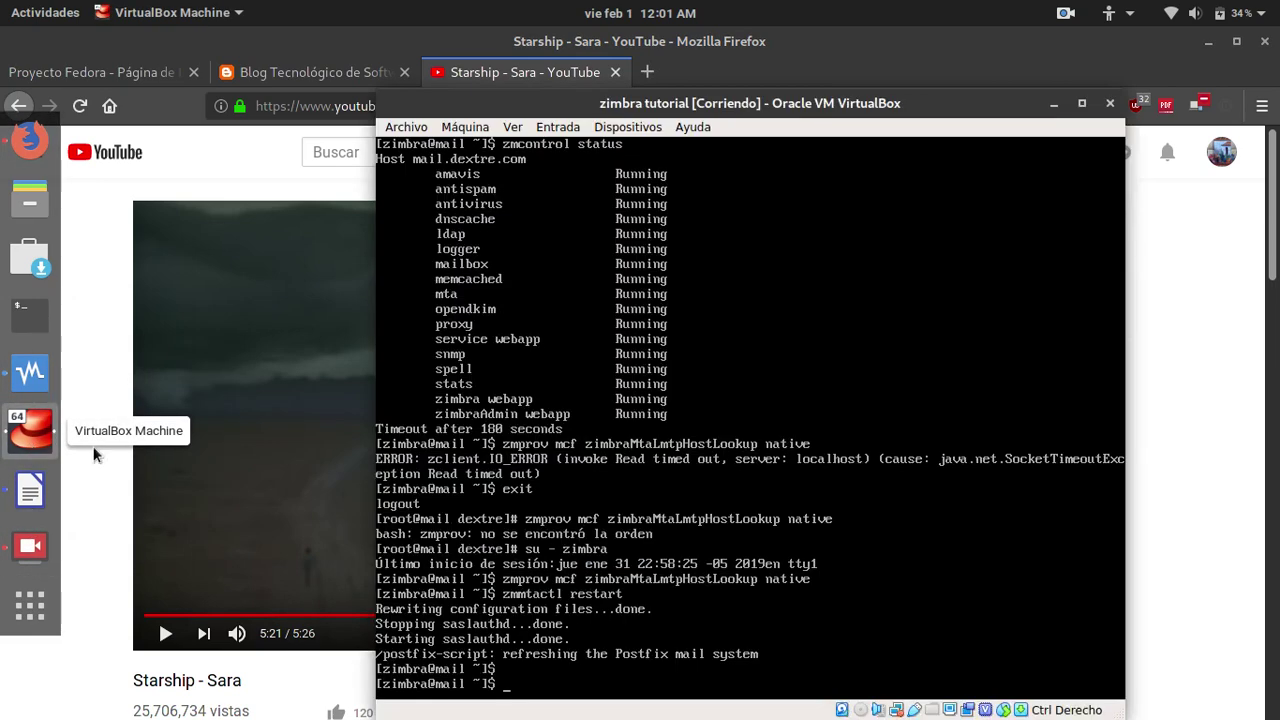
drag(651, 100, 697, 66)
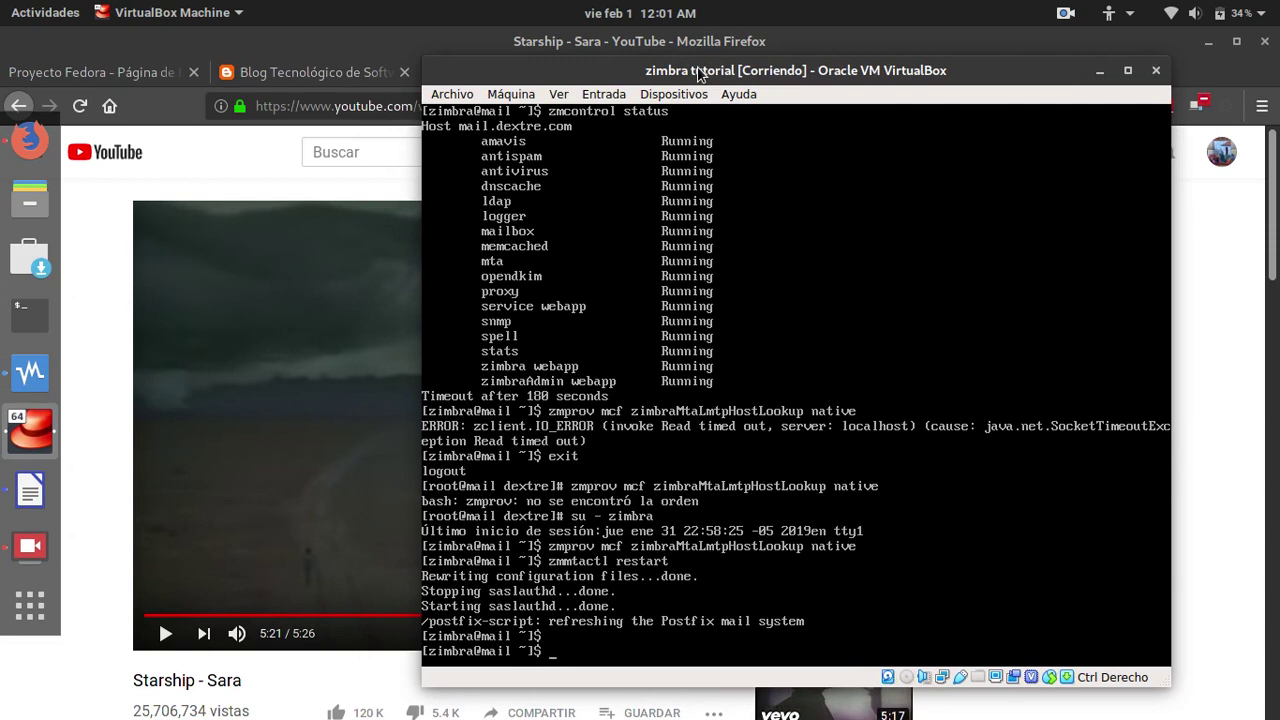
text(ex)
text(it)
key(Return)
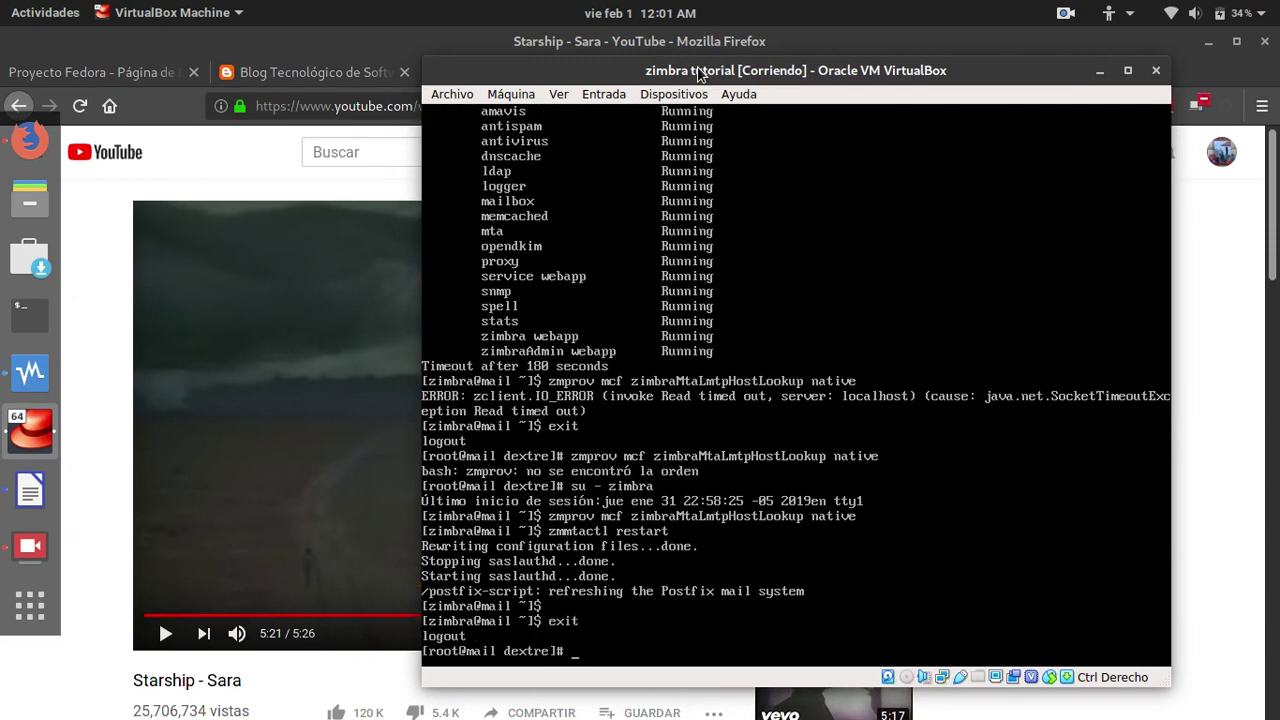
text(poweroff)
key(Return)
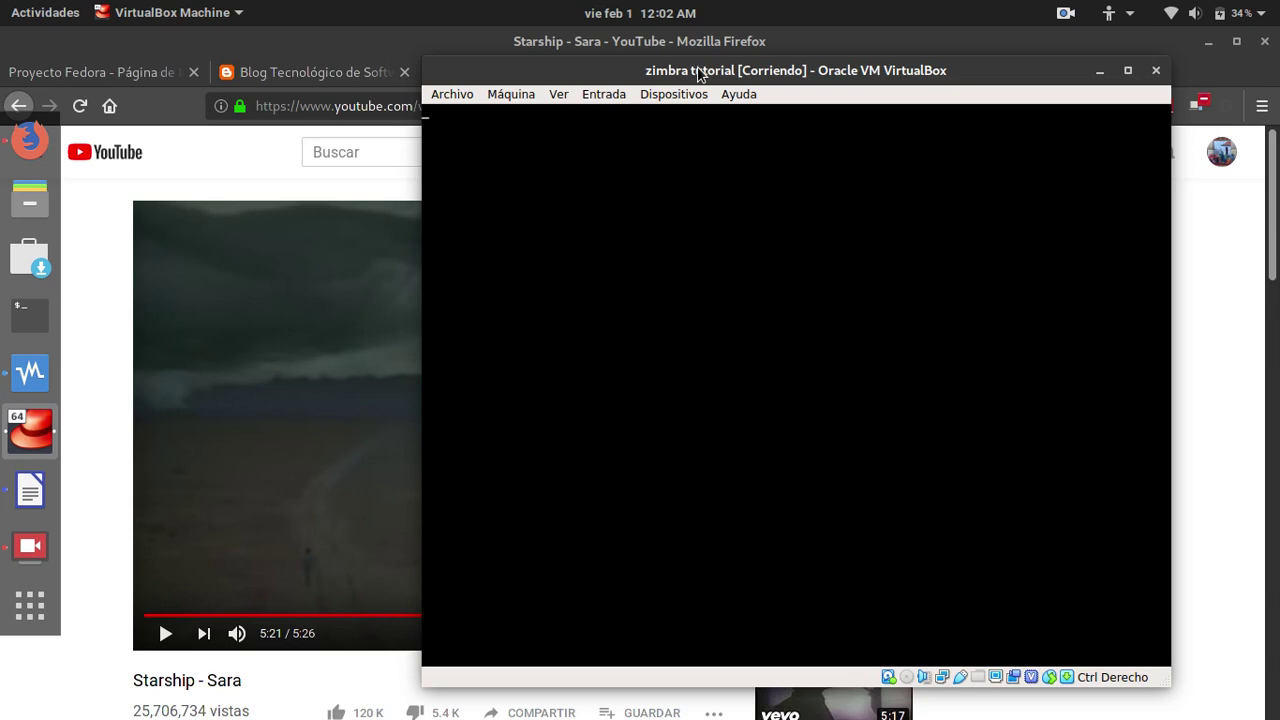
drag(697, 66, 467, 80)
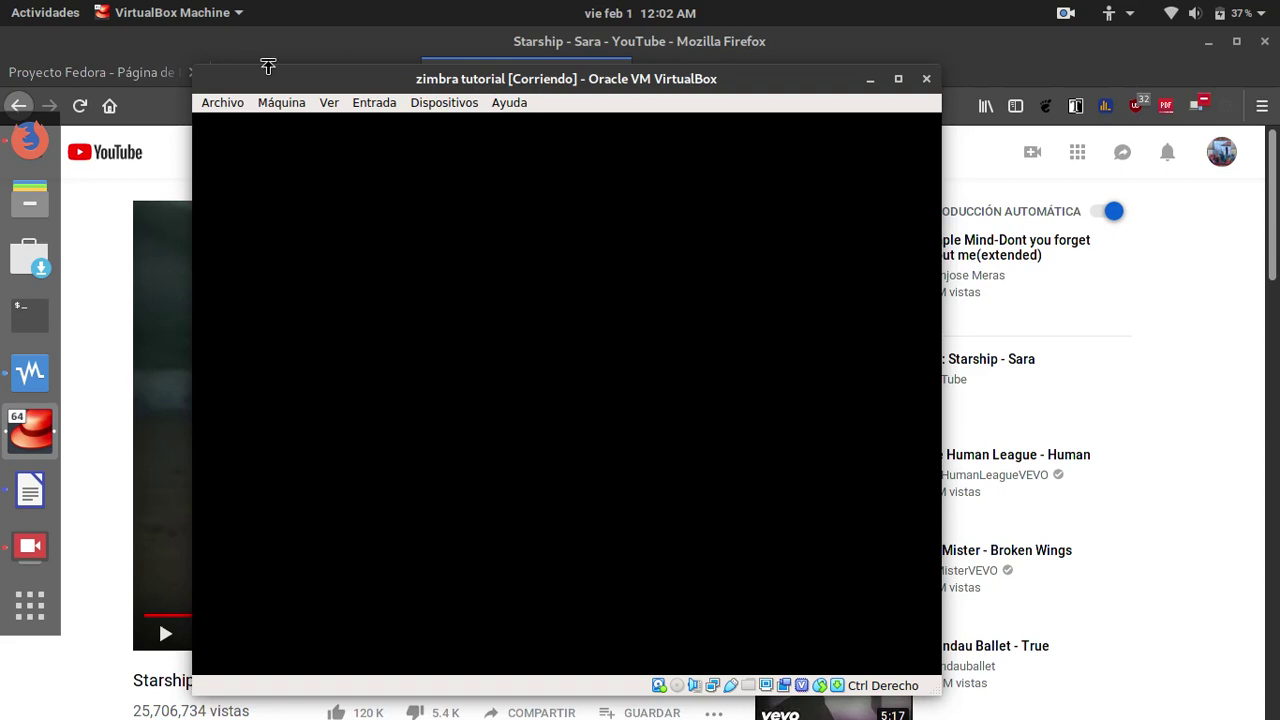
drag(448, 81, 415, 104)
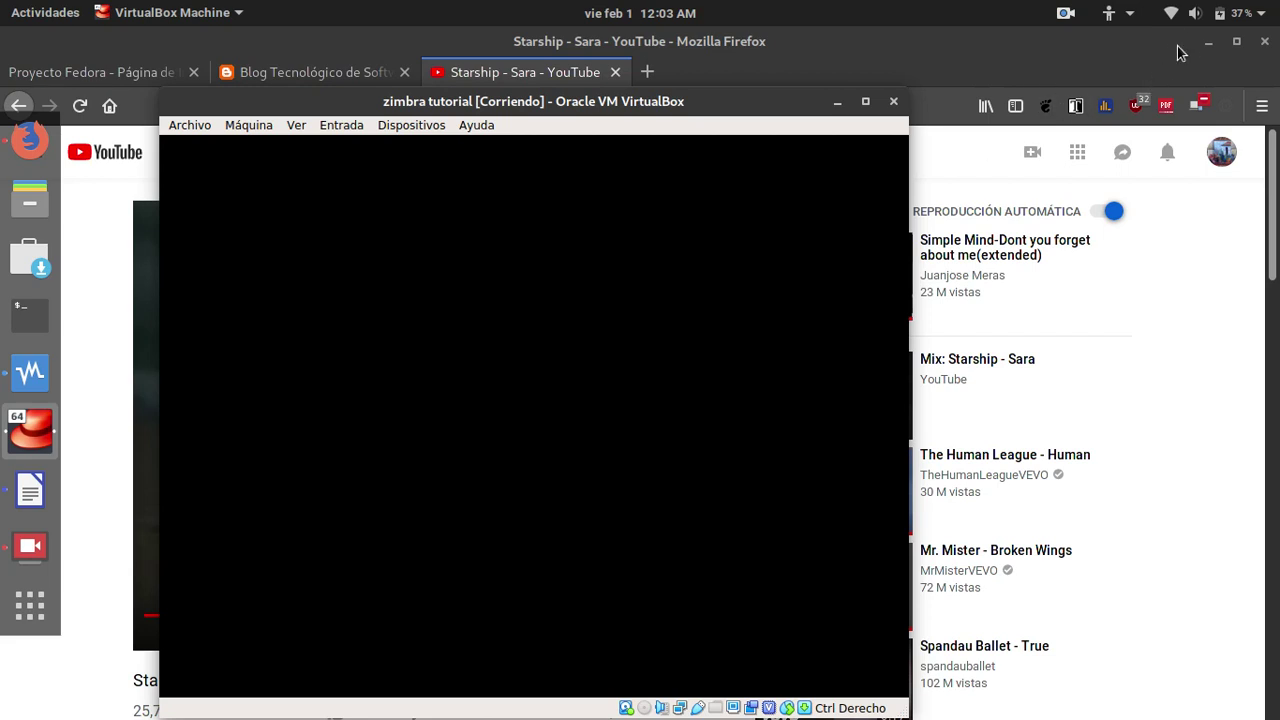
click(1185, 14)
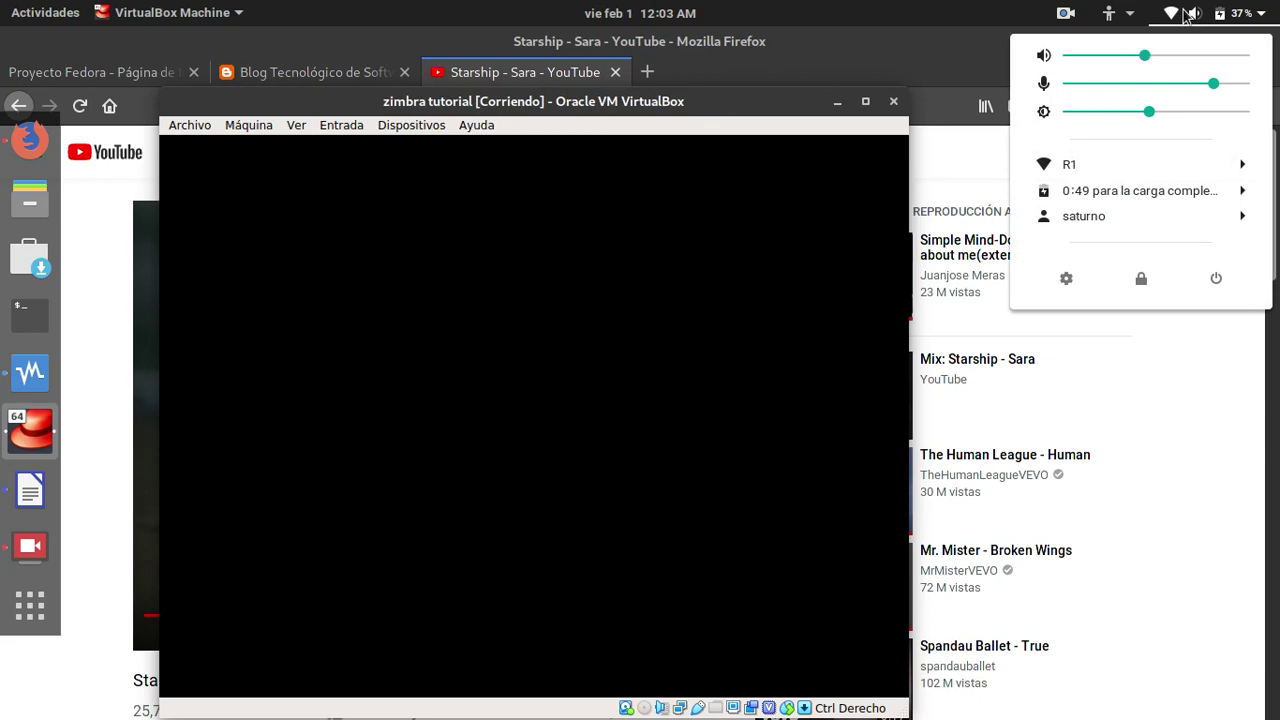
click(1185, 14)
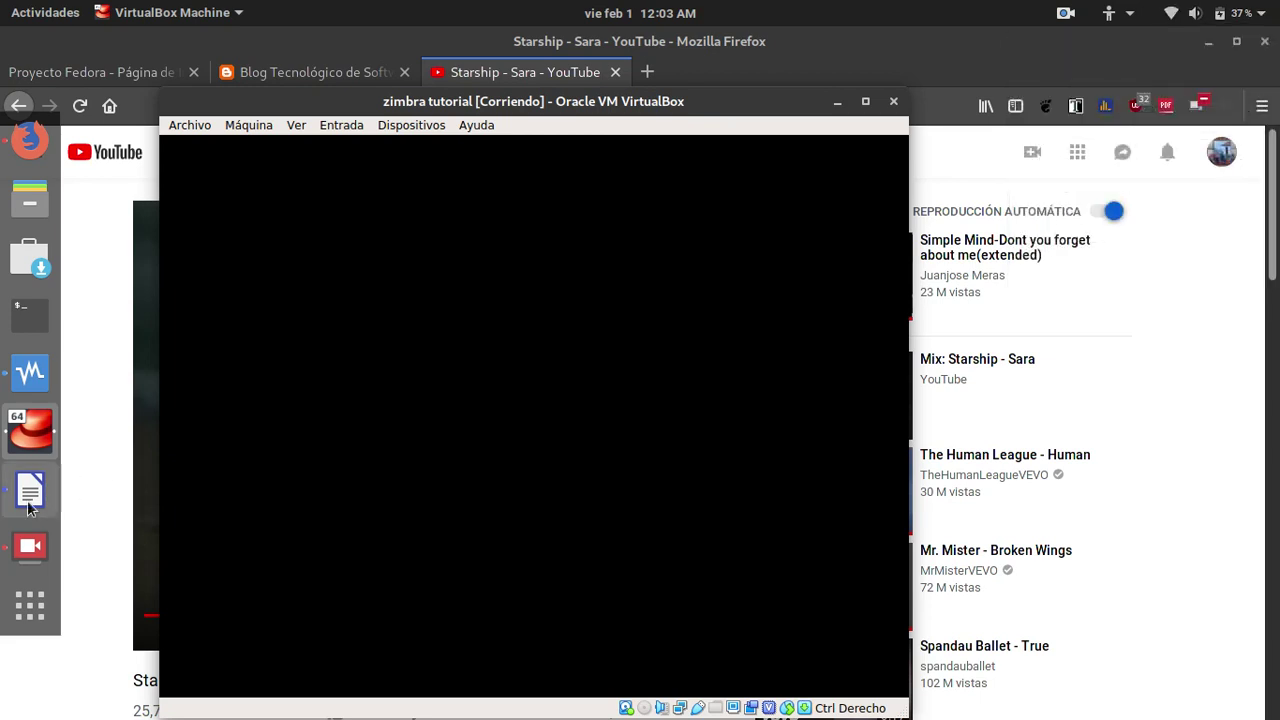
- Pause and resume SimpleScreenRecorder, hide it, and shift the VM console right to show the root prompt
click(33, 547)
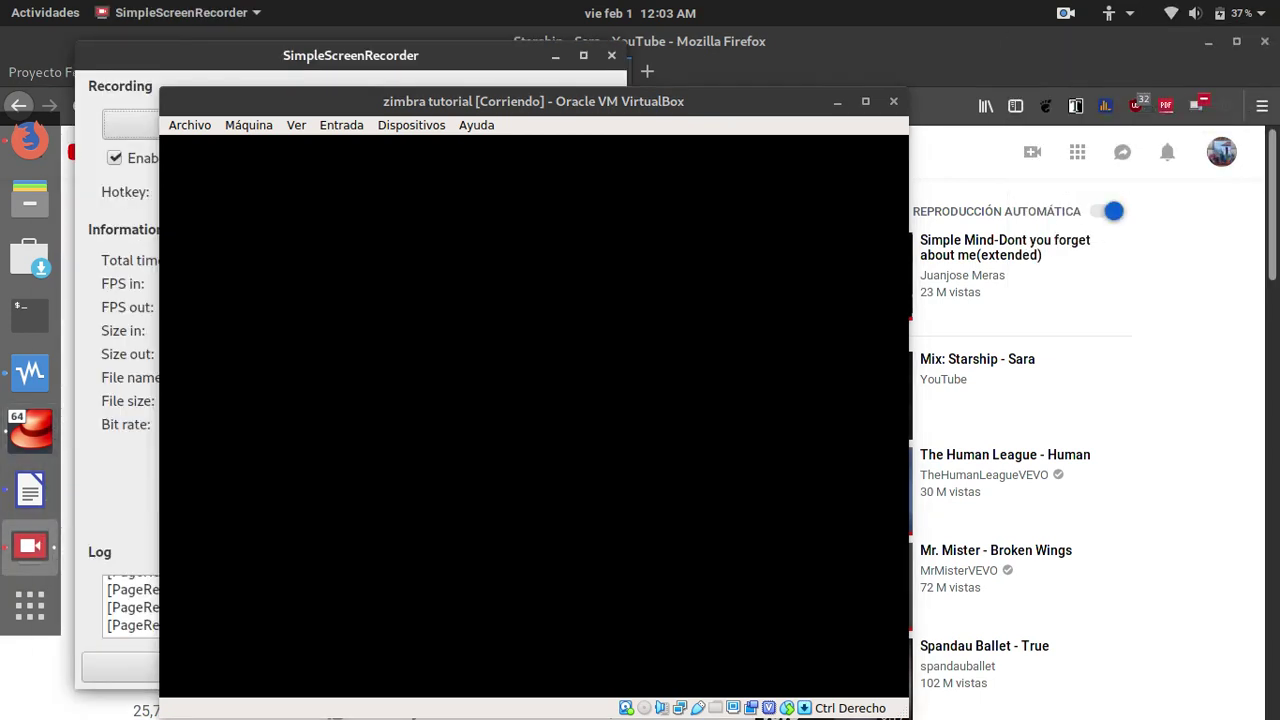
drag(449, 108, 946, 56)
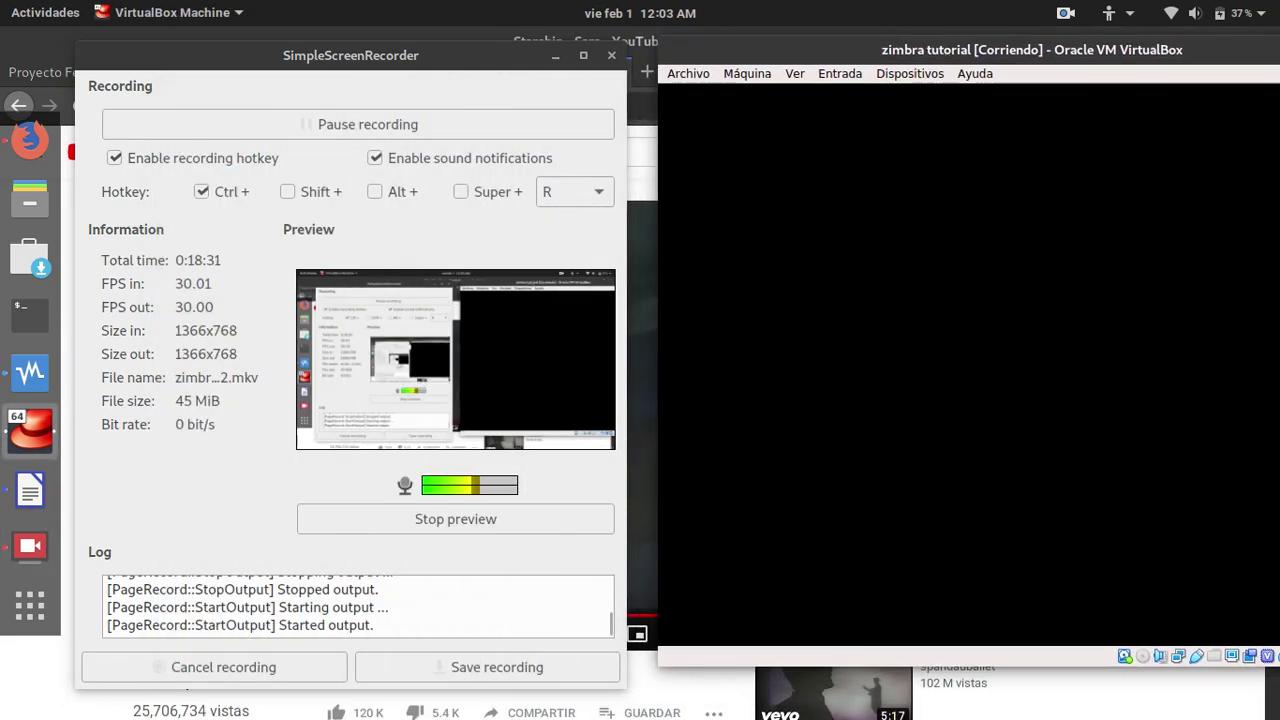
click(330, 124)
click(956, 146)
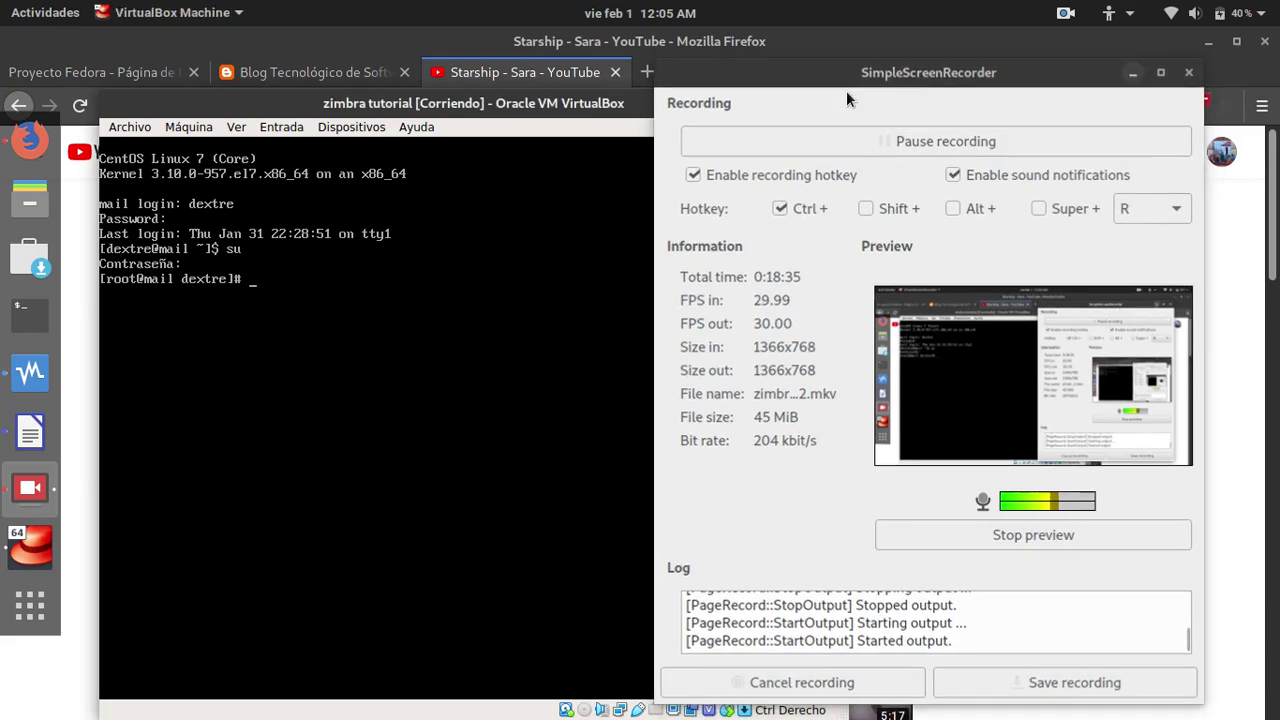
key(super+h)
drag(495, 108, 776, 88)
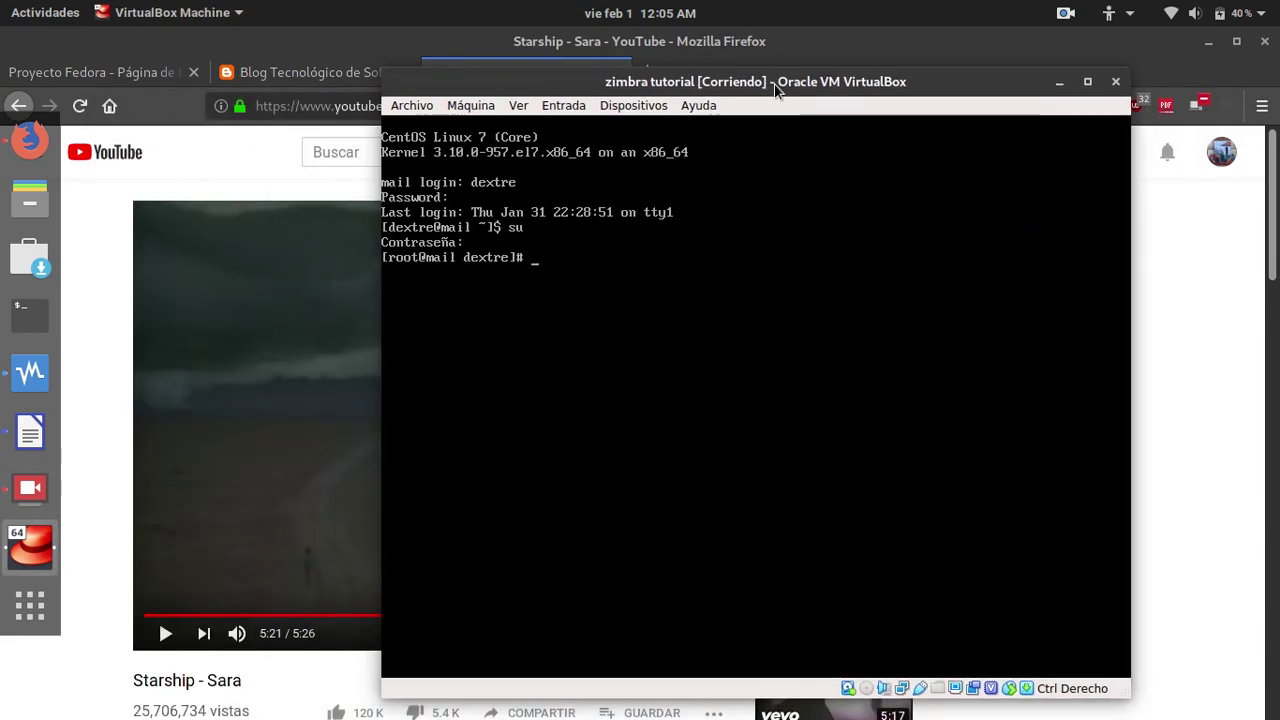
click(30, 372)
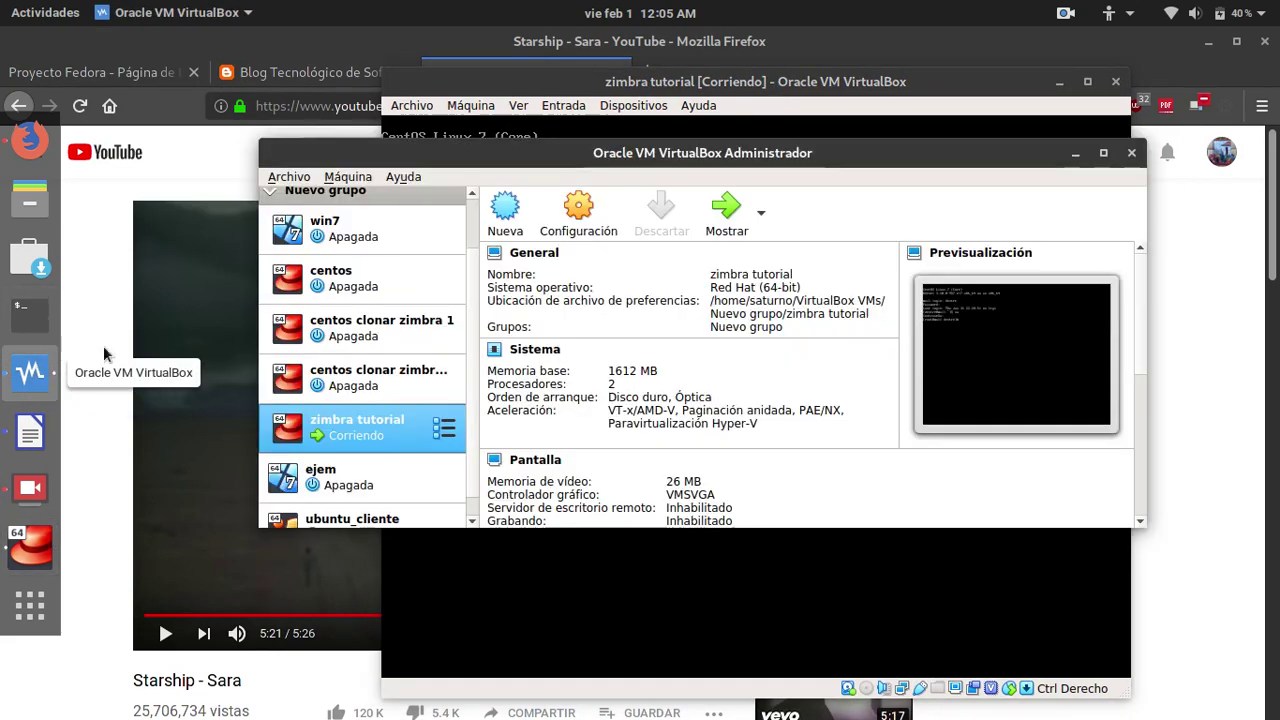
click(552, 222)
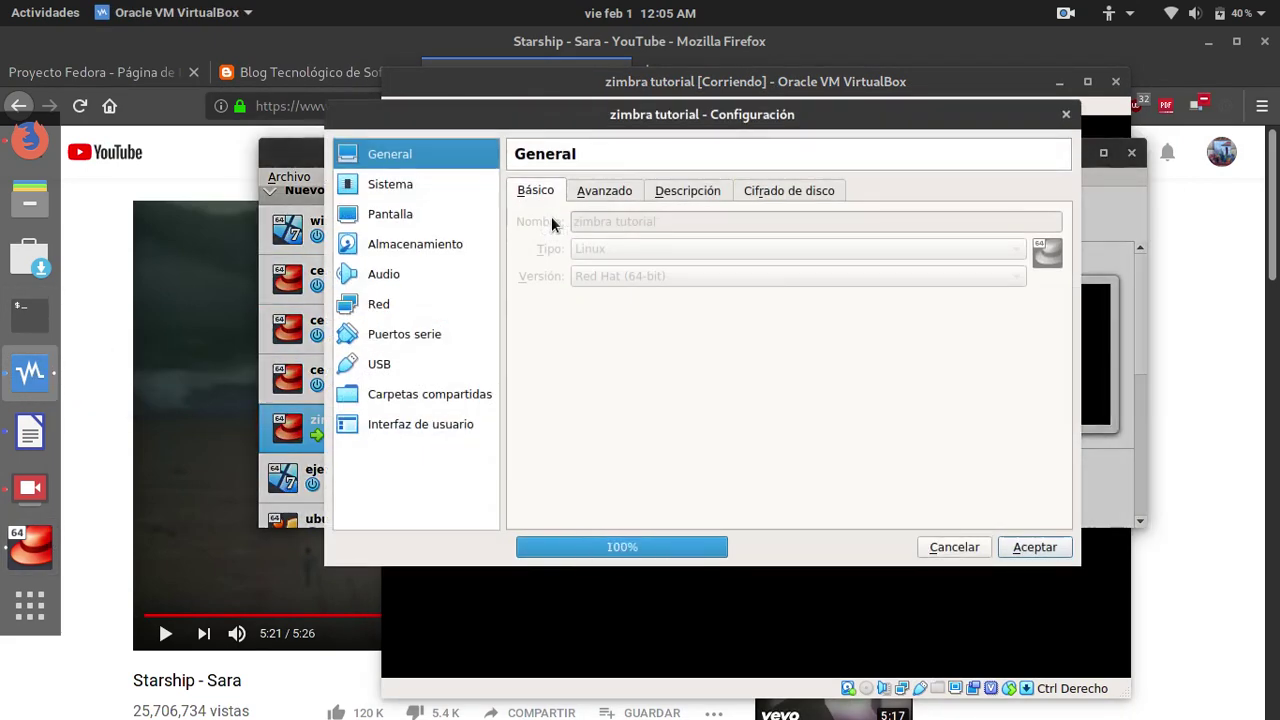
click(391, 186)
click(631, 192)
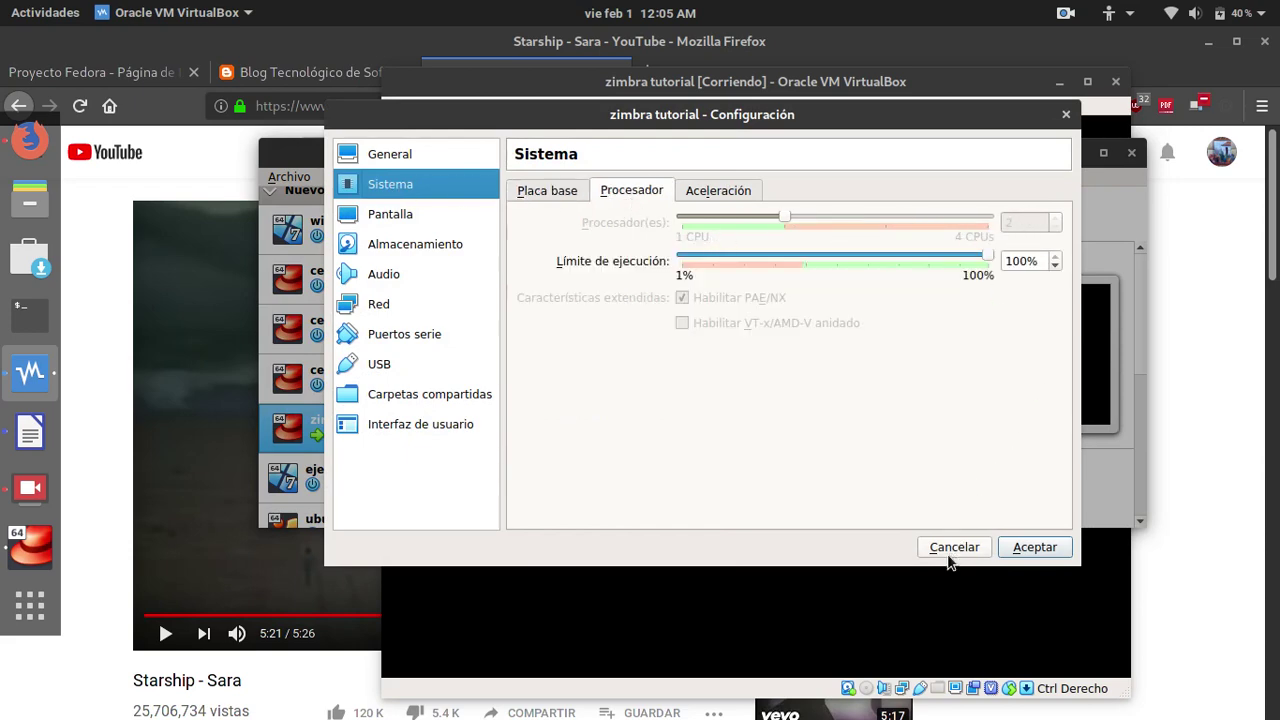
click(1014, 547)
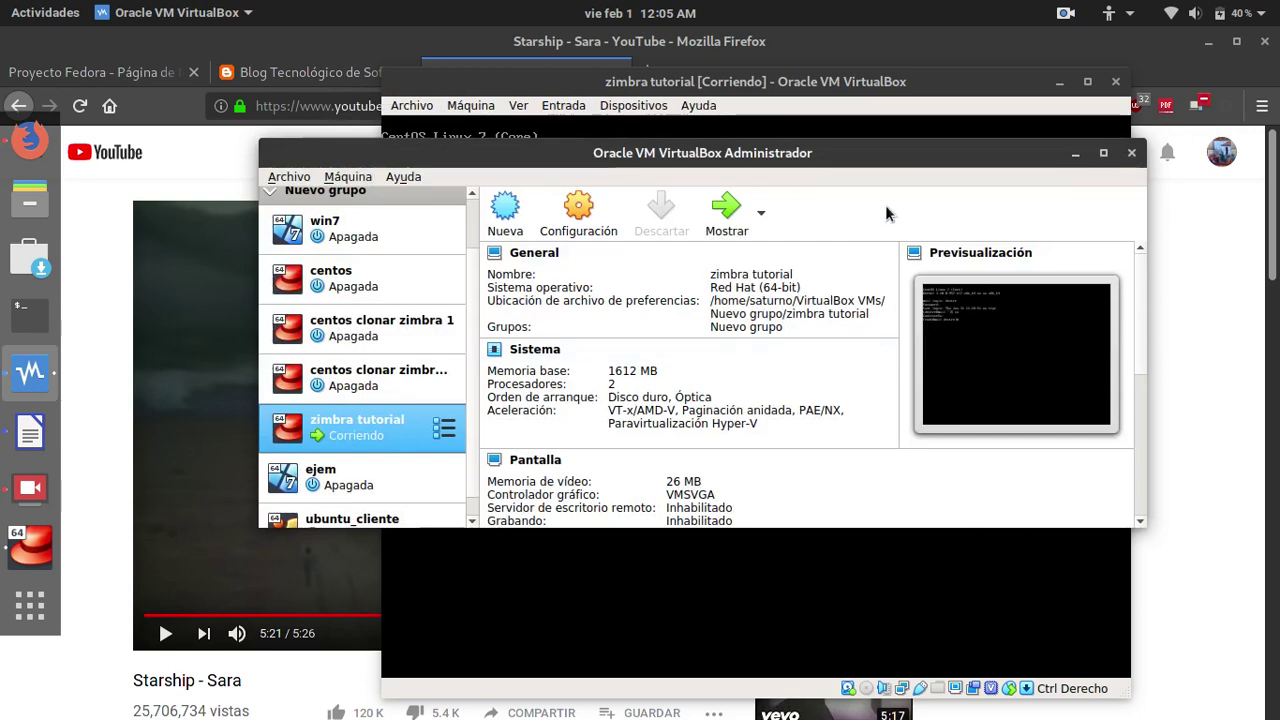
click(1074, 154)
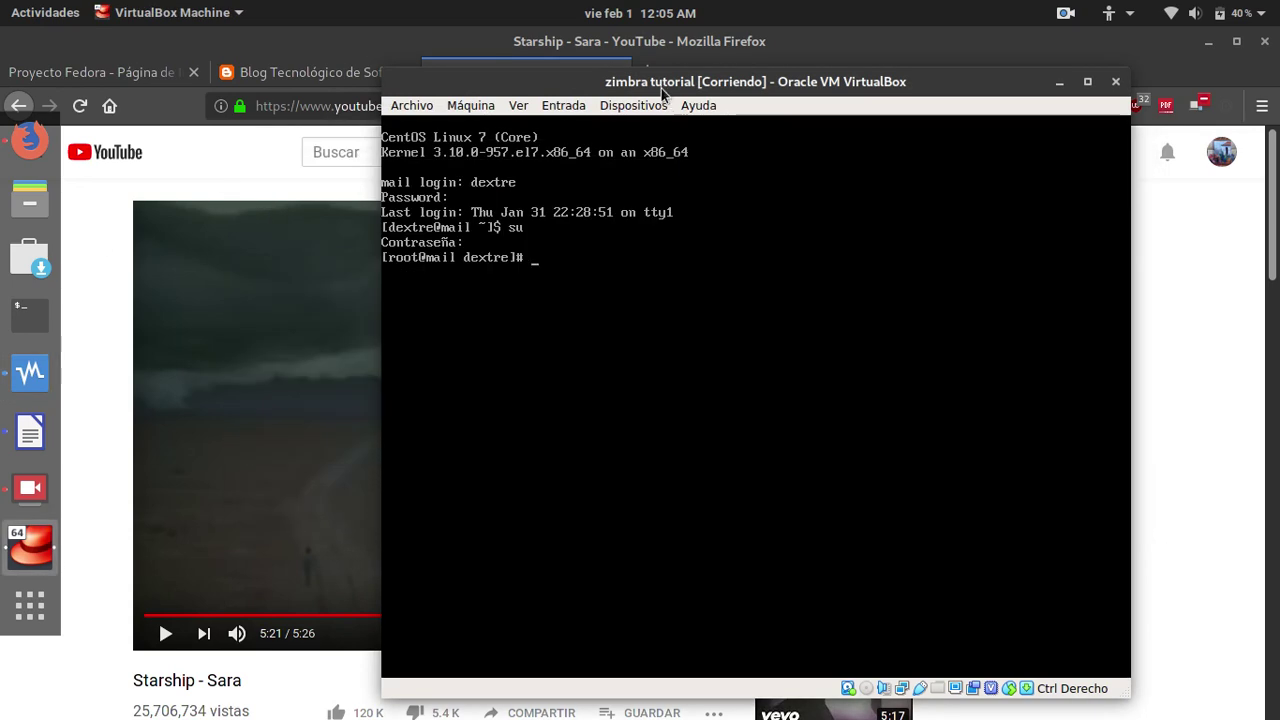
- Switch the console session to the zimbra user with su - zimbra
drag(661, 88, 679, 85)
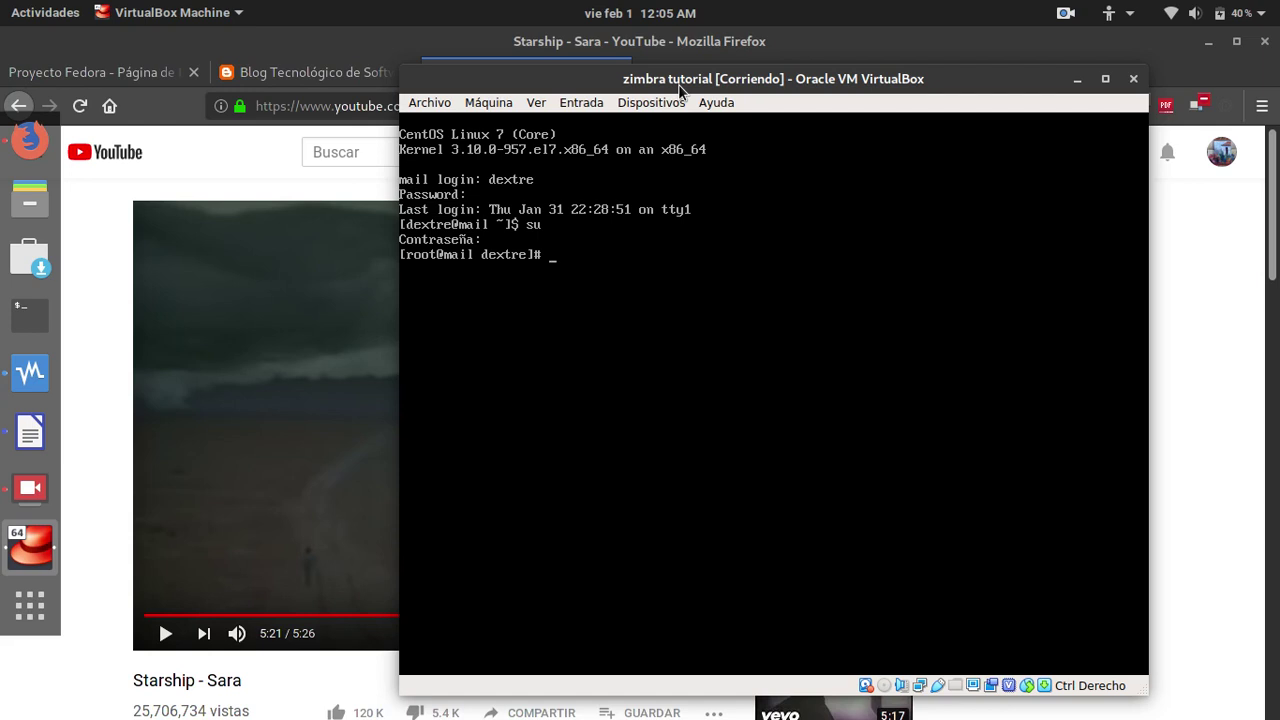
text(su - zimbra)
key(Return)
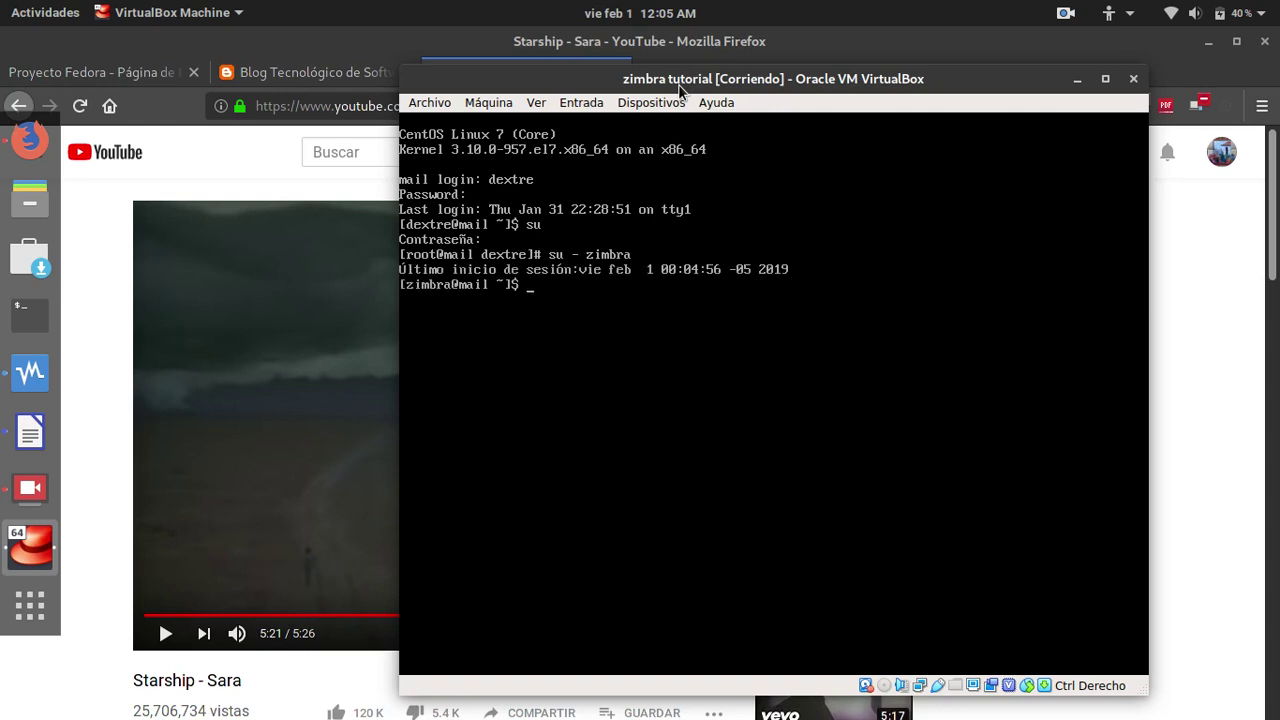
- Rerun zmcontrol status, showing only ldap and zmconfigd running, then bring up the Writer notes
text(zmmtactl restart)
key(Up)
key(Up)
key(Up)
key(Up)
key(Return)
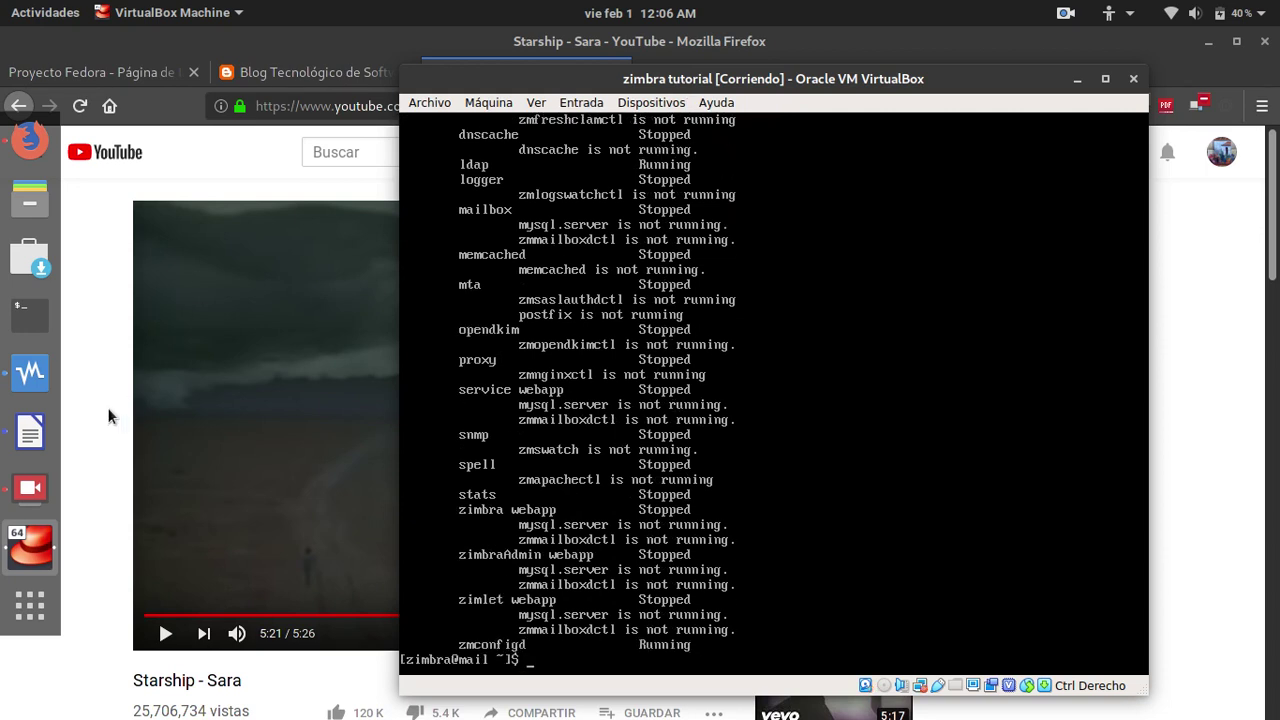
click(30, 432)
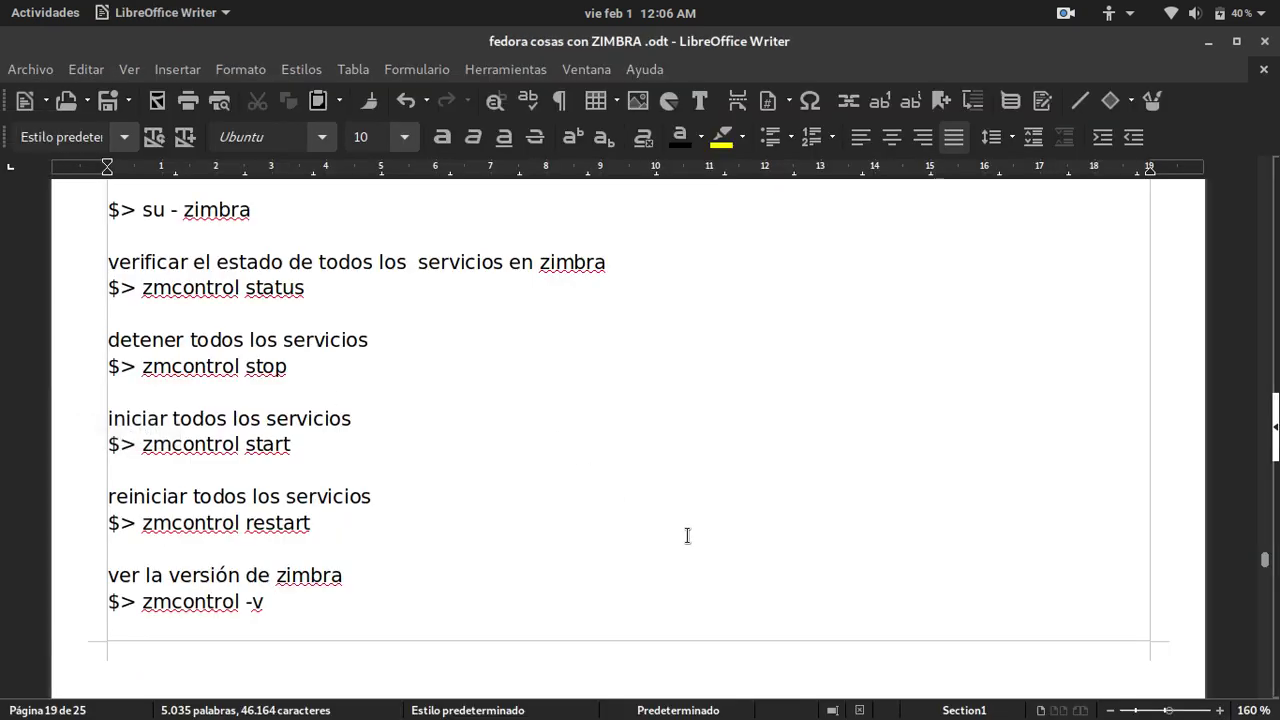
- Scroll through the zmcontrol notes in Writer, then return the VirtualBox console to the front
scroll(687, 536, up, 4)
scroll(687, 536, down, 3)
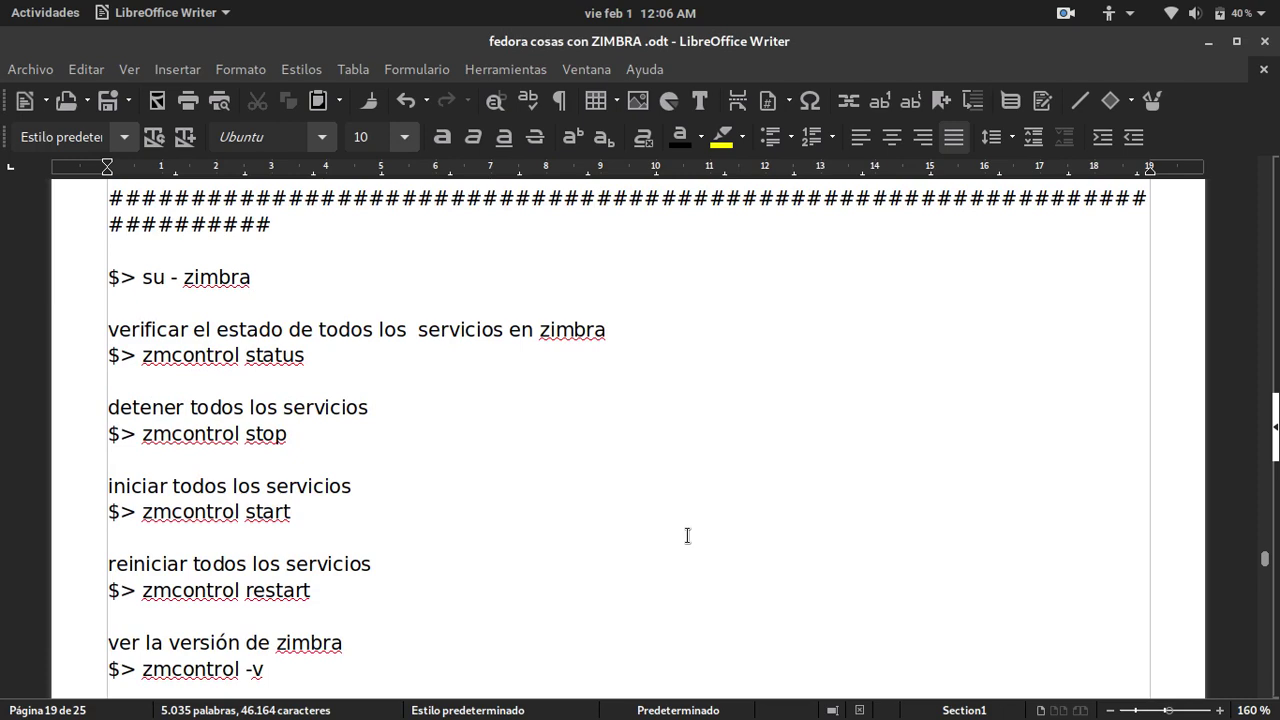
mouse_move(20, 432)
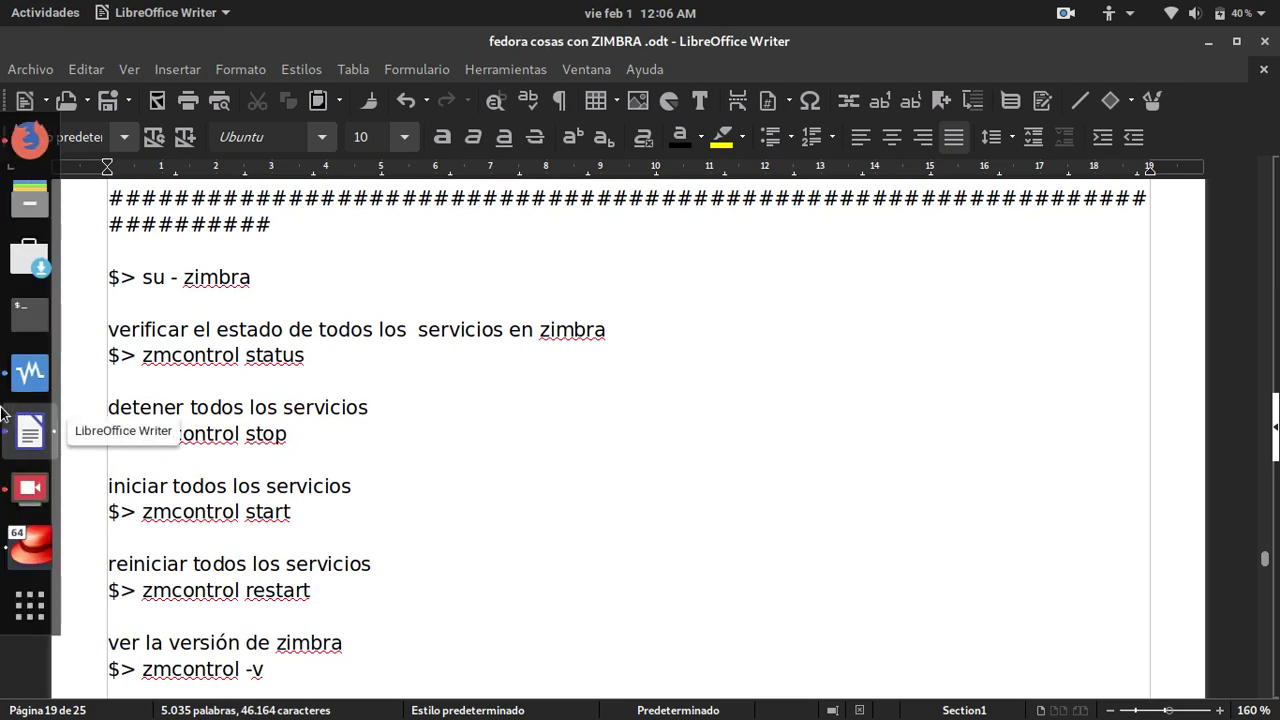
click(22, 547)
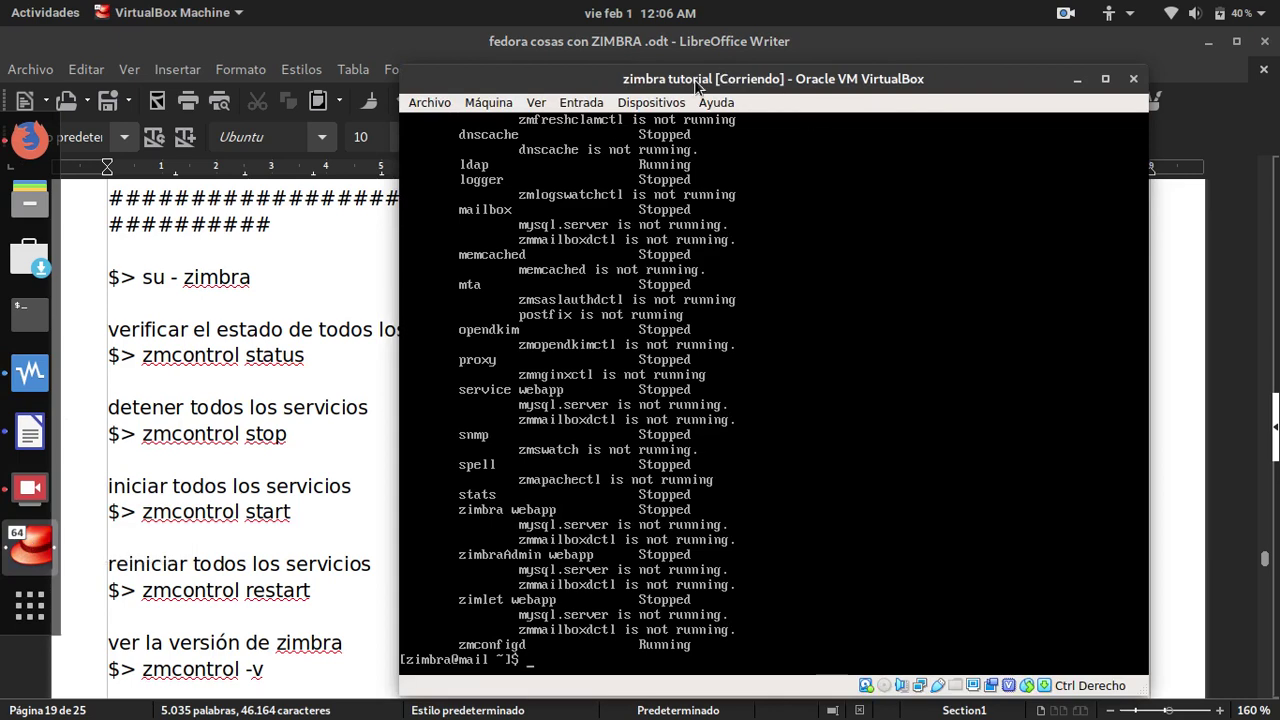
- Move the console up-right and rerun zmcontrol status, now showing ldap, mailbox and webapps running
drag(700, 84, 756, 62)
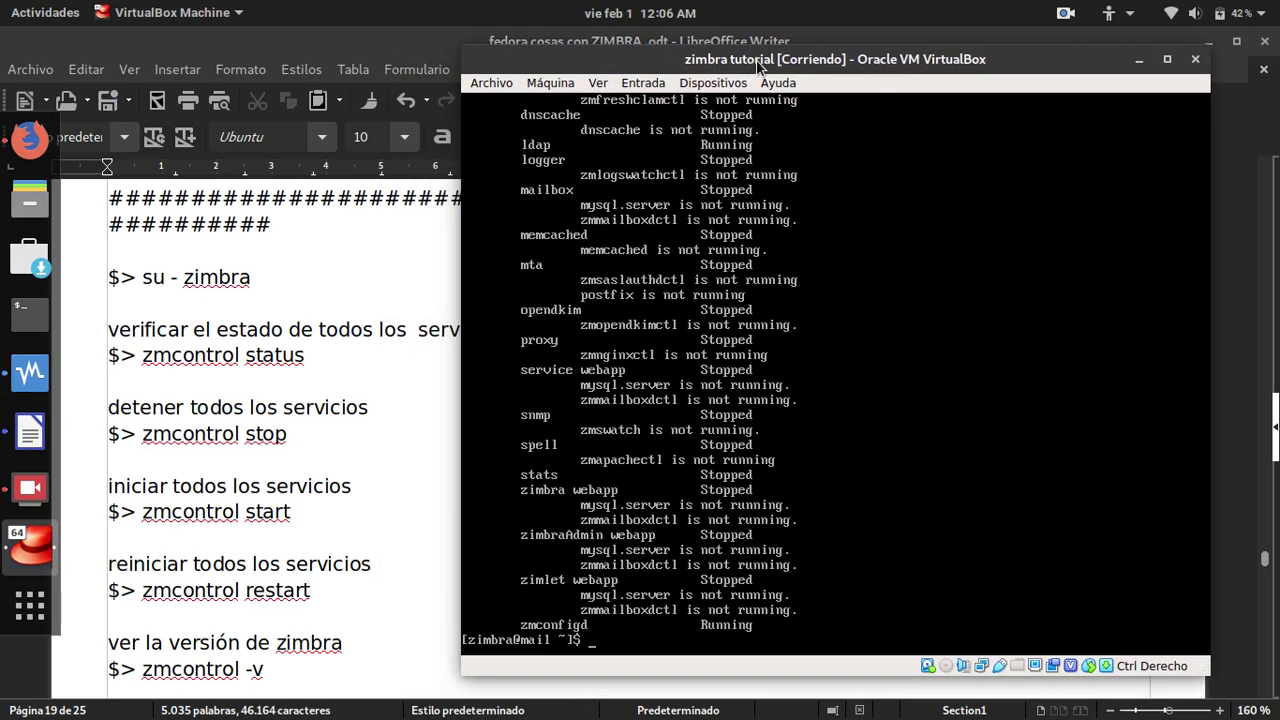
key(Up)
key(Return)
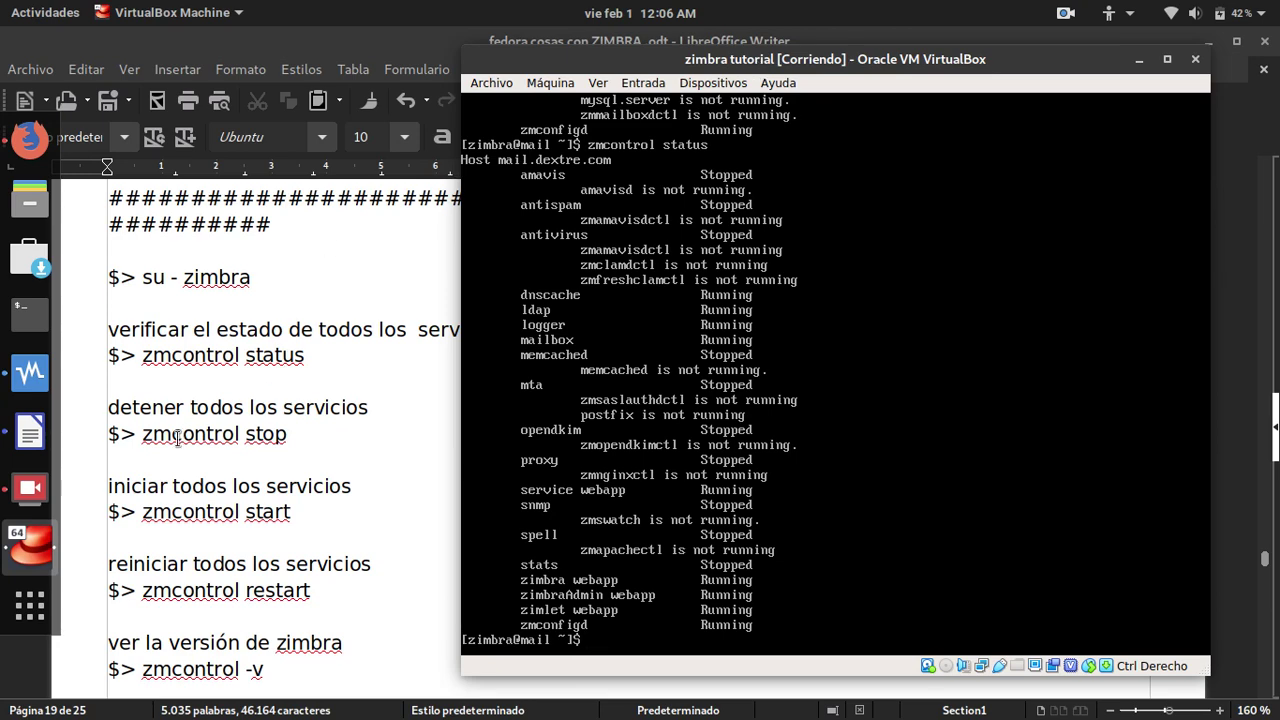
- Query the Zimbra version with zmcontrol -v, reporting Release 8.6.0_GA_1153 FOSS edition
scroll(177, 437, down, 2)
scroll(94, 428, down, 2)
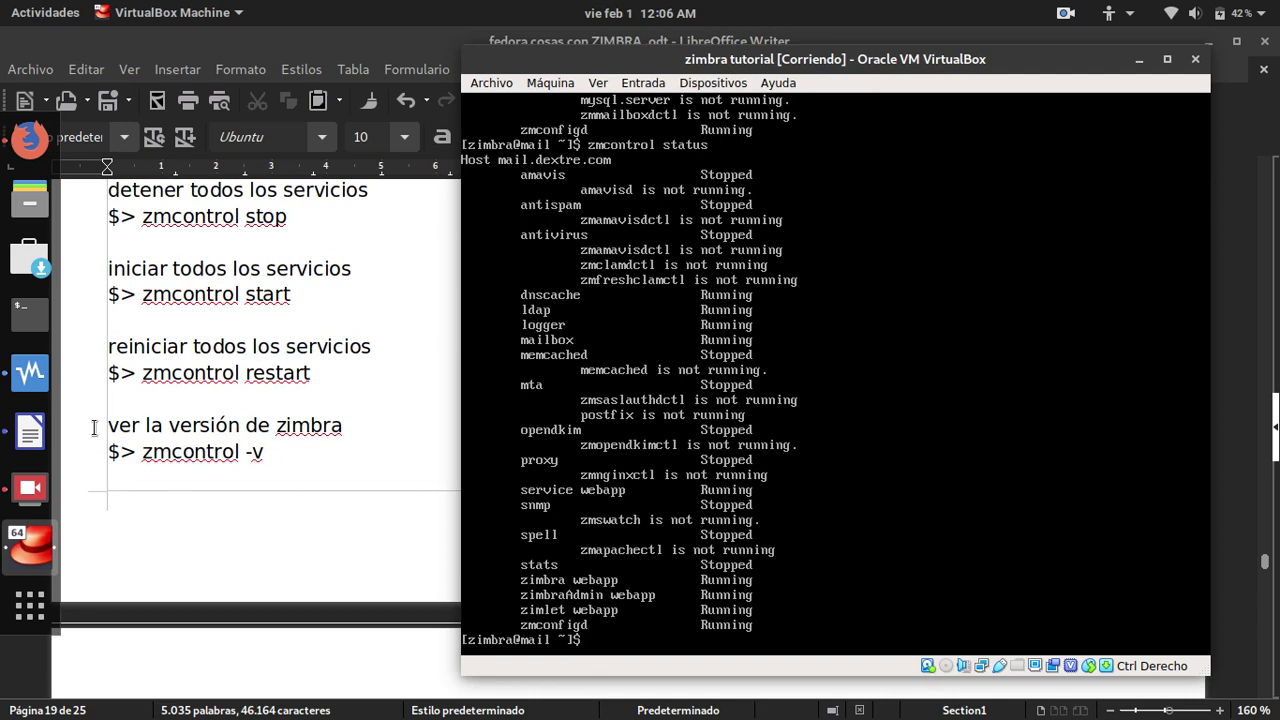
text(zmcontrol -v)
key(Return)
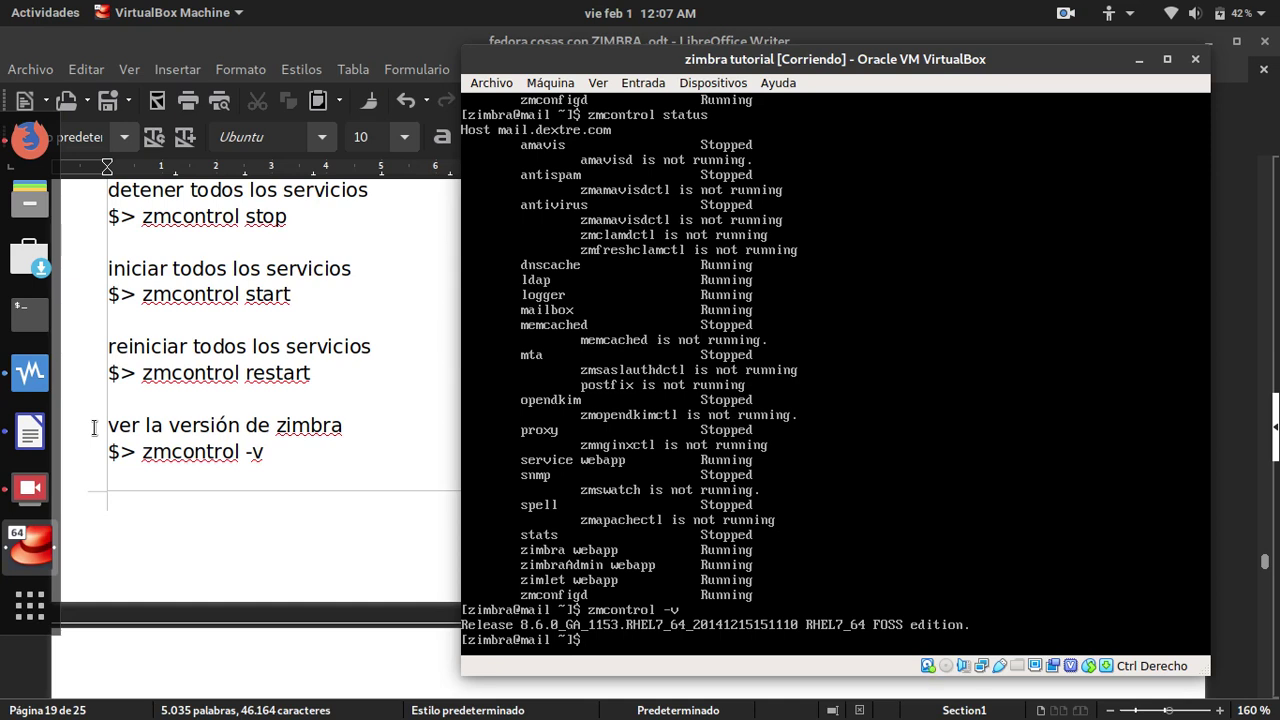
- Scroll the Writer notes to '2.- Comandos individuales de servicio' on page 20
scroll(305, 490, down, 5)
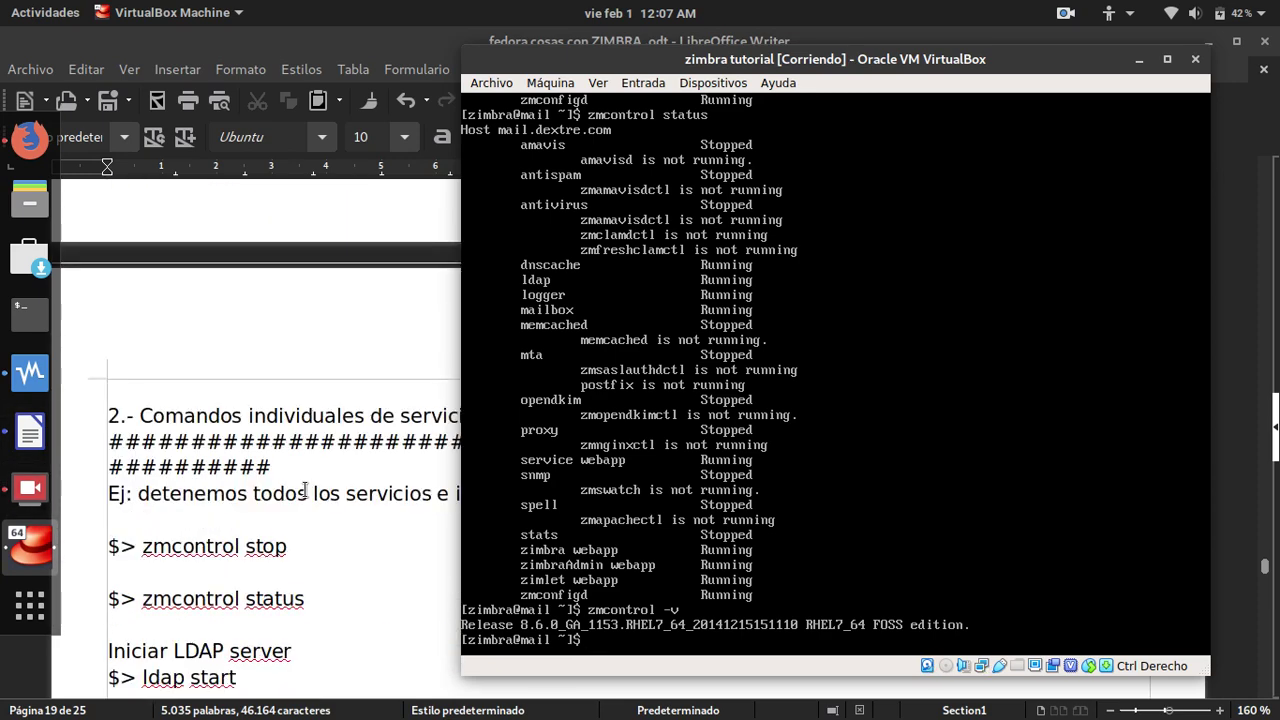
scroll(305, 490, down, 1)
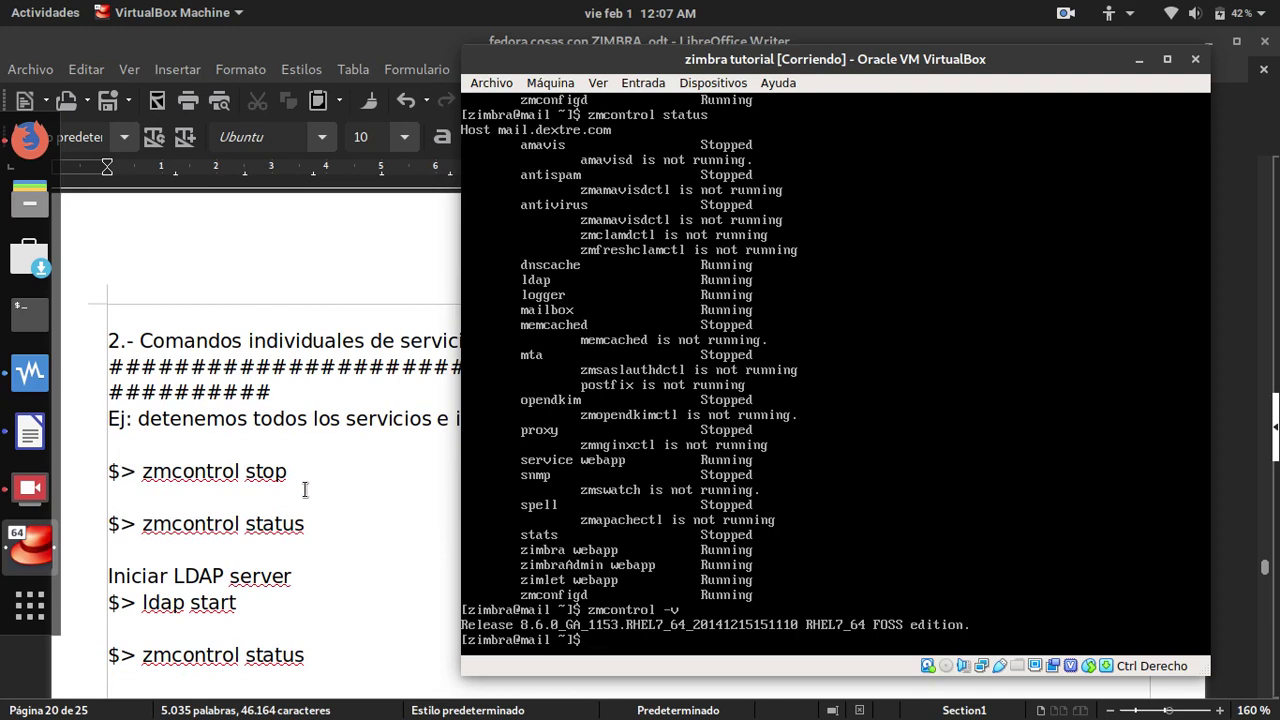
scroll(305, 489, down, 3)
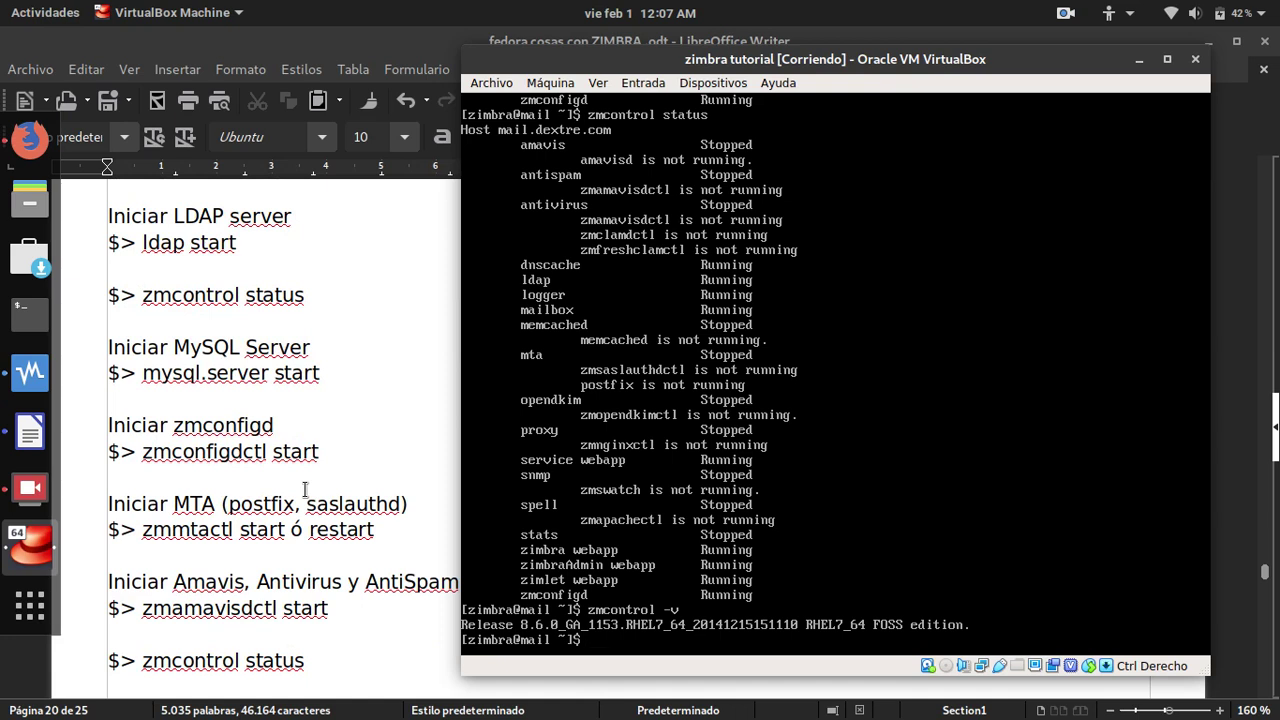
scroll(305, 489, up, 3)
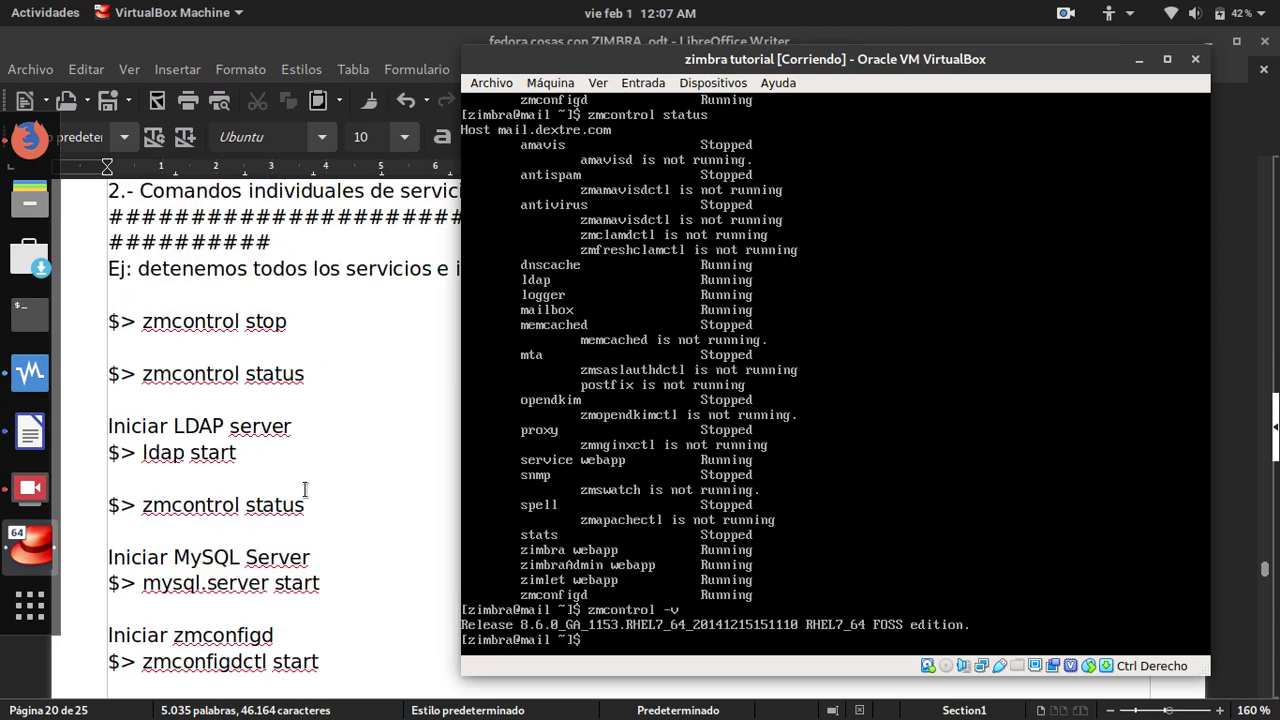
scroll(305, 489, down, 3)
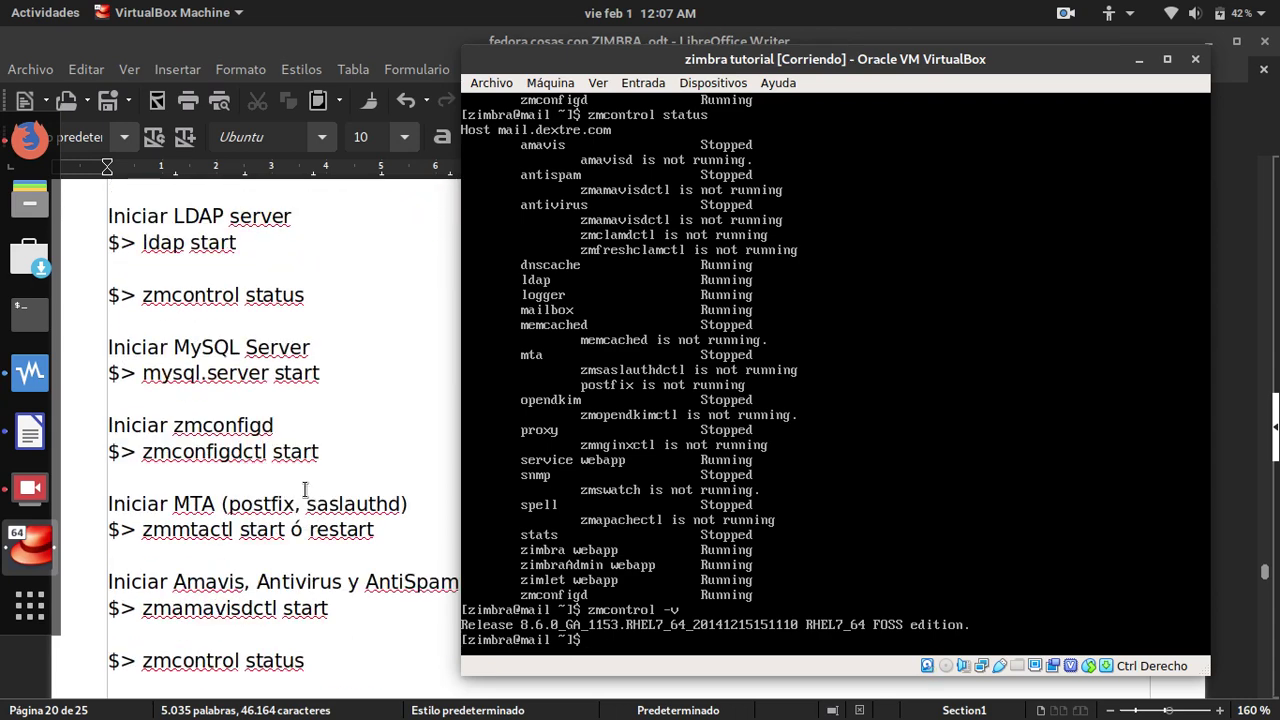
scroll(305, 489, up, 2)
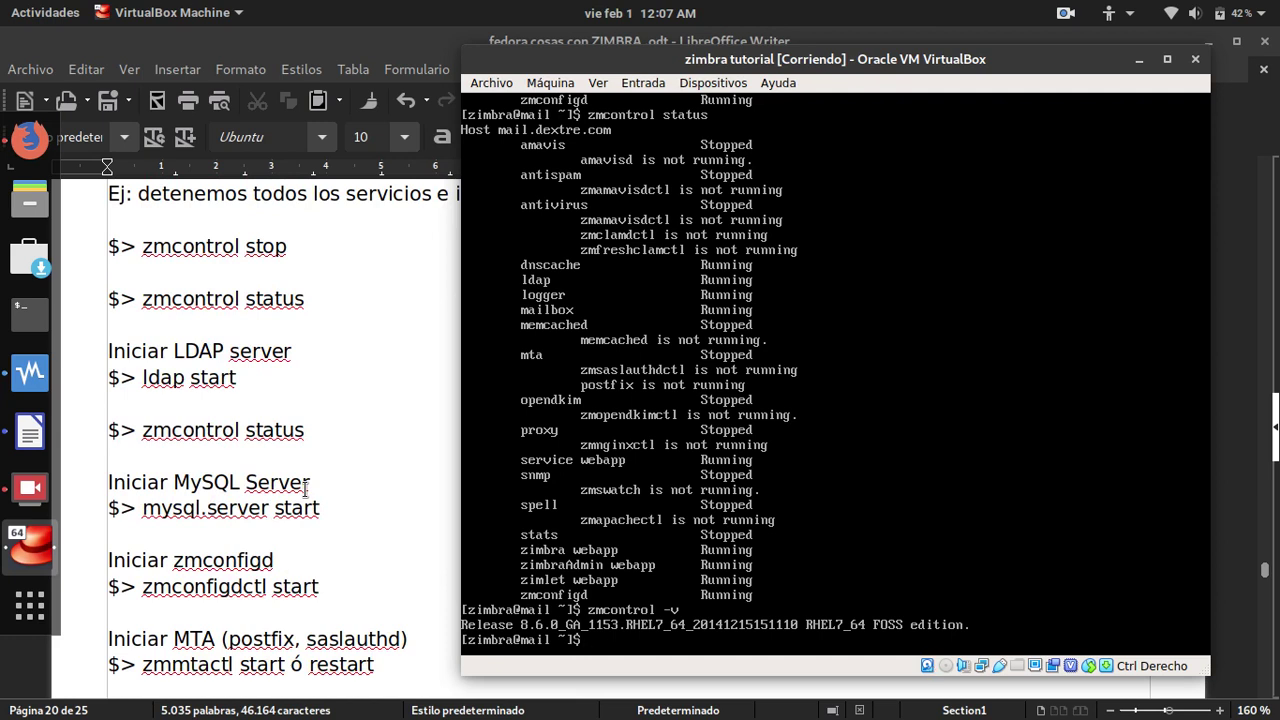
- Rerun zmcontrol status, listing amavis, antispam, antivirus, dnscache, ldap and logger as Running
drag(848, 63, 846, 63)
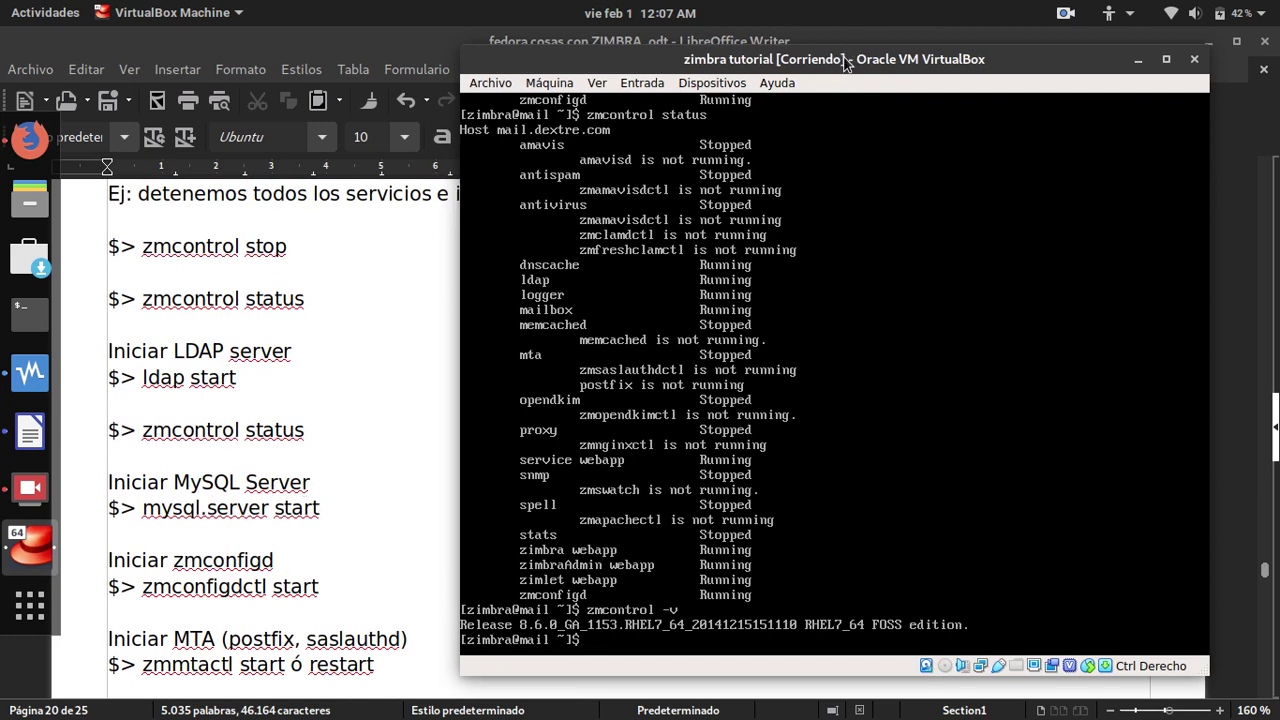
key(Up)
key(Up)
key(Return)
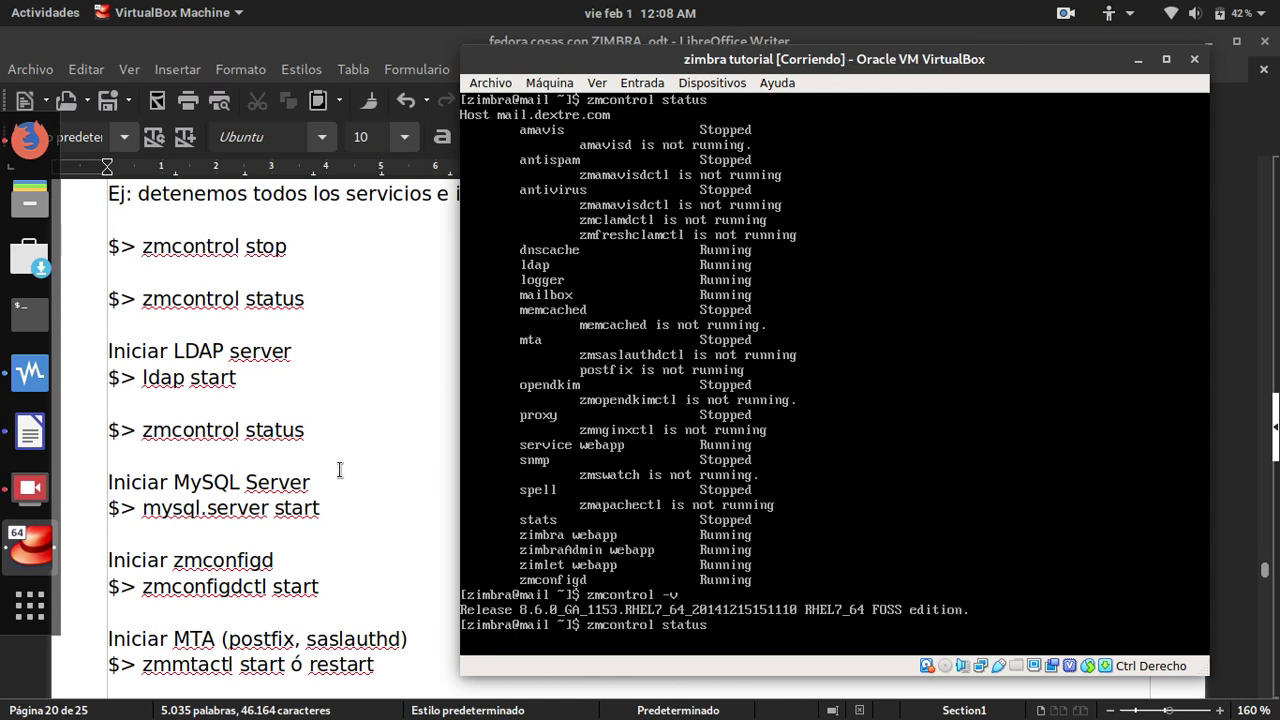
- Scroll through the Writer notes while the status check runs
scroll(282, 409, down, 3)
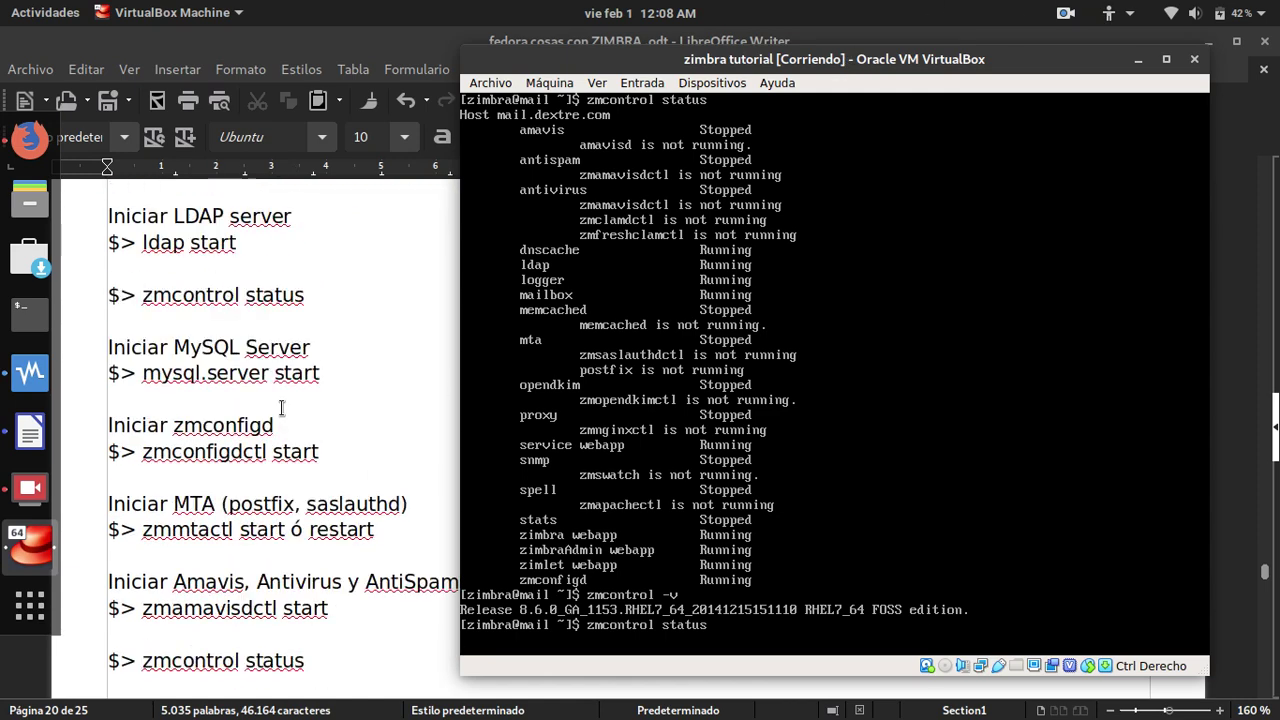
scroll(282, 409, down, 2)
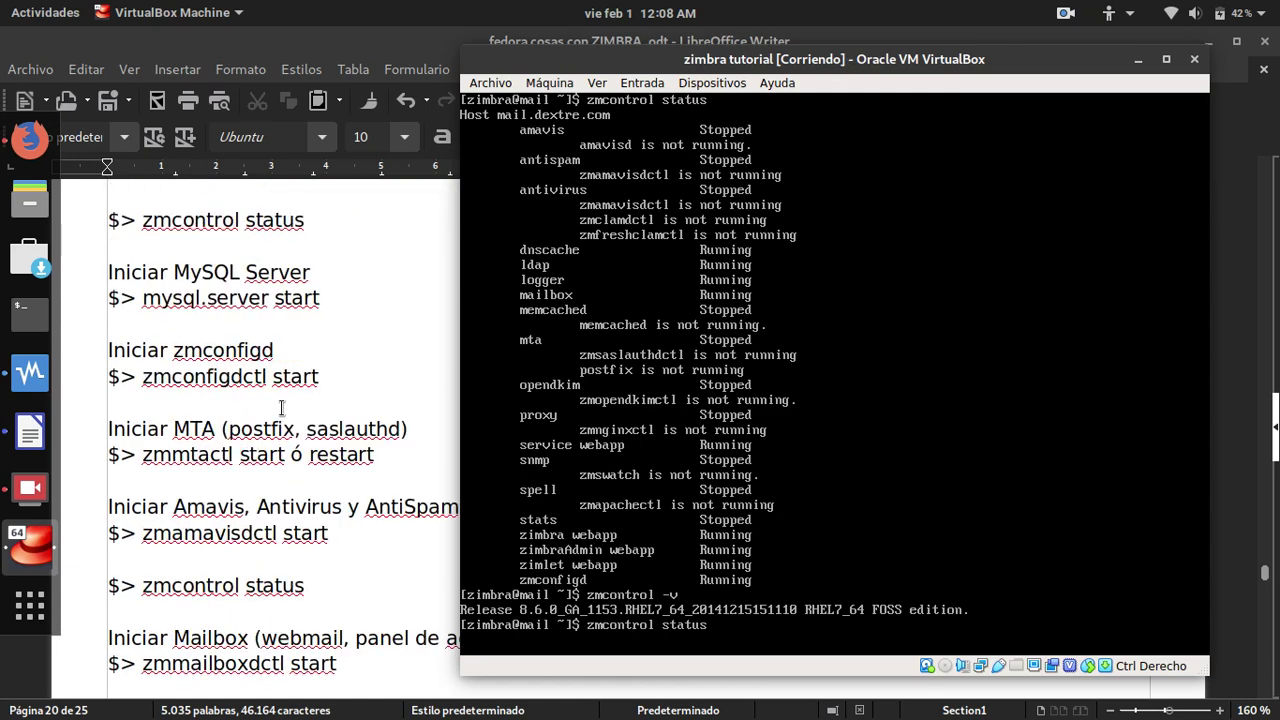
scroll(282, 409, down, 3)
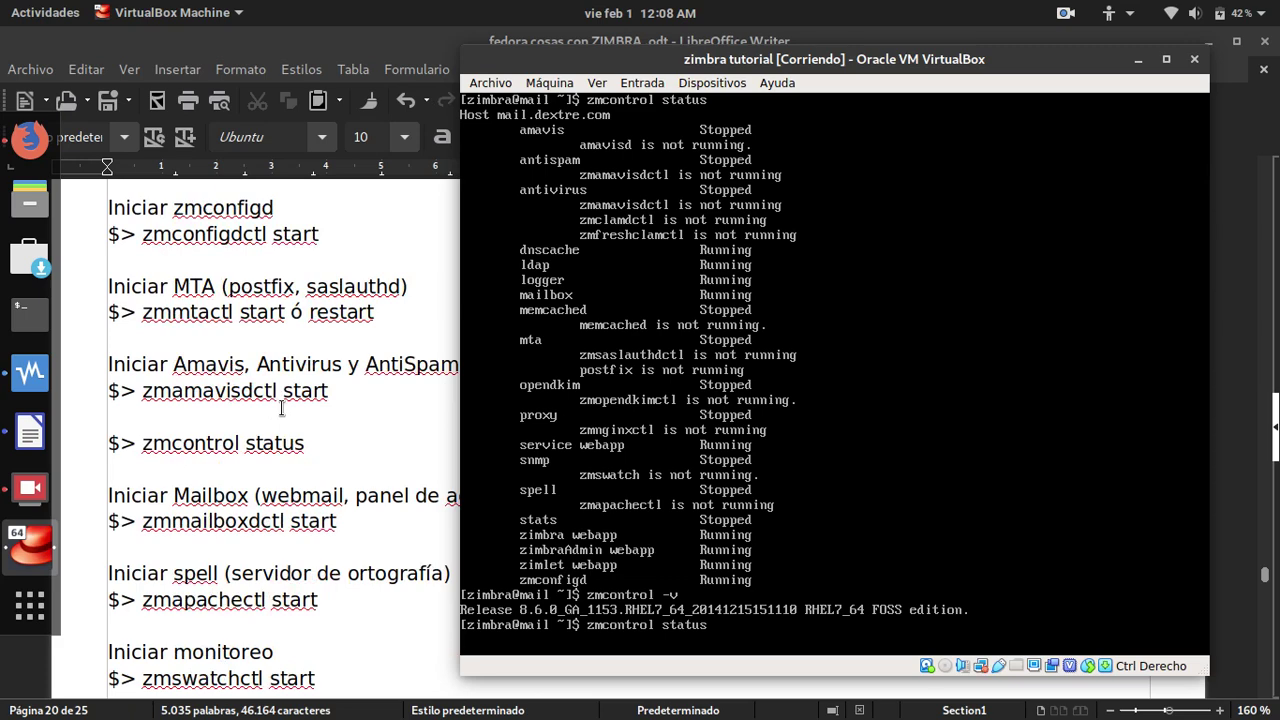
scroll(282, 409, down, 4)
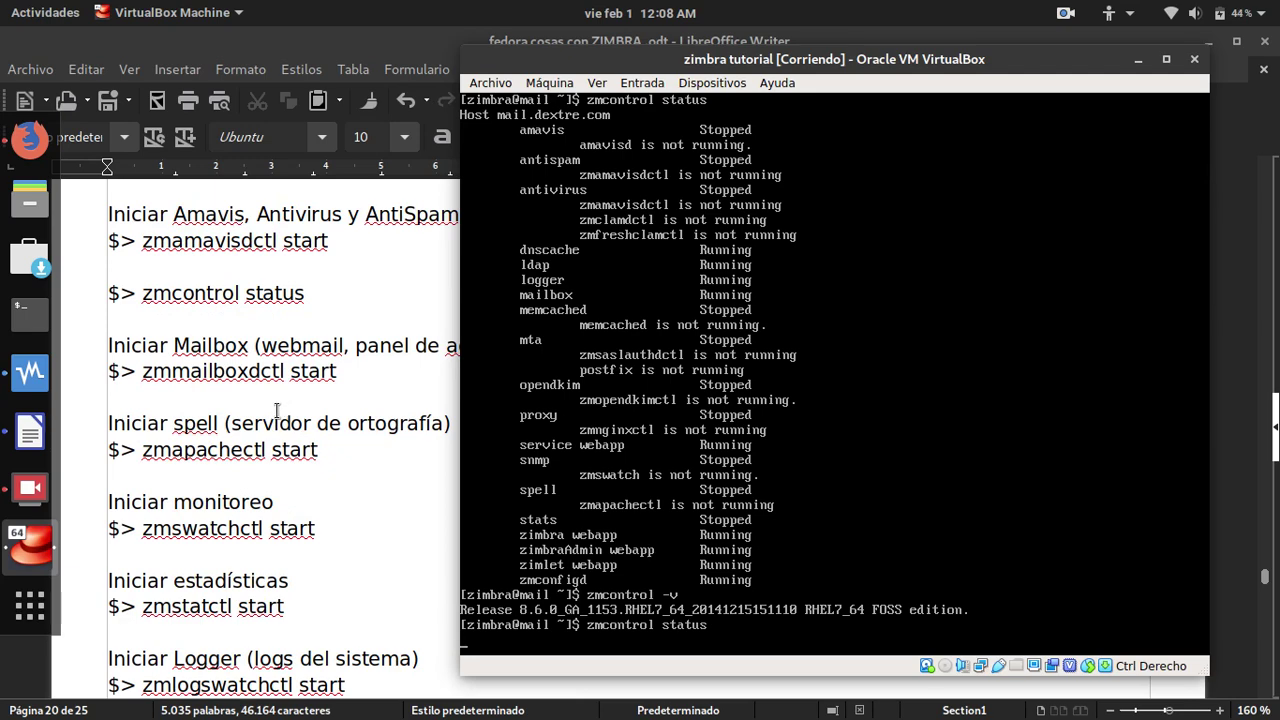
scroll(280, 410, down, 3)
scroll(277, 410, down, 2)
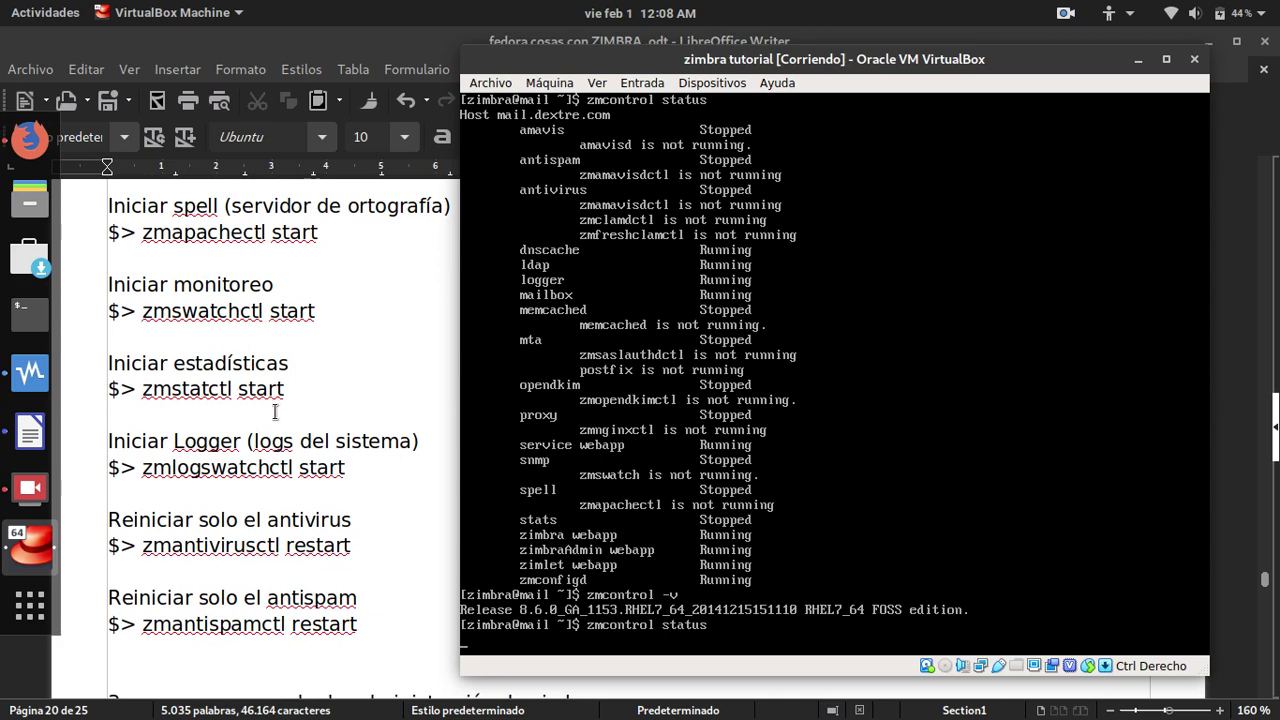
scroll(276, 410, down, 6)
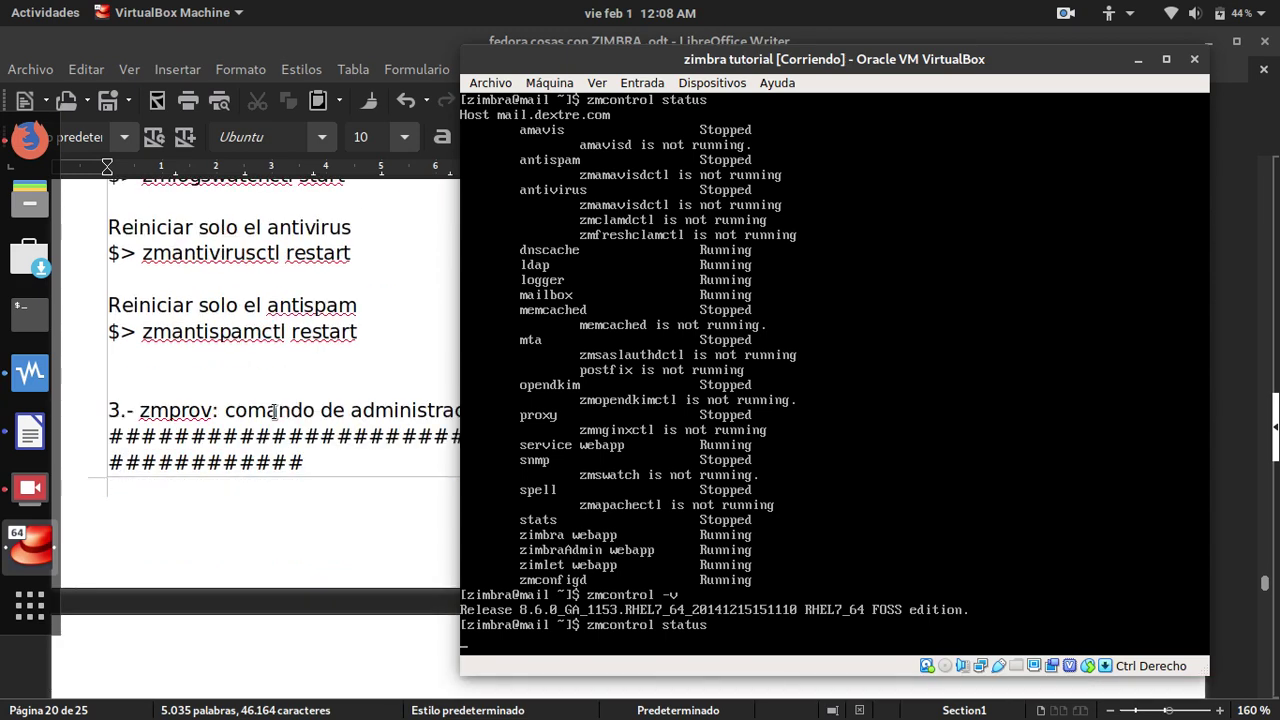
scroll(273, 410, up, 10)
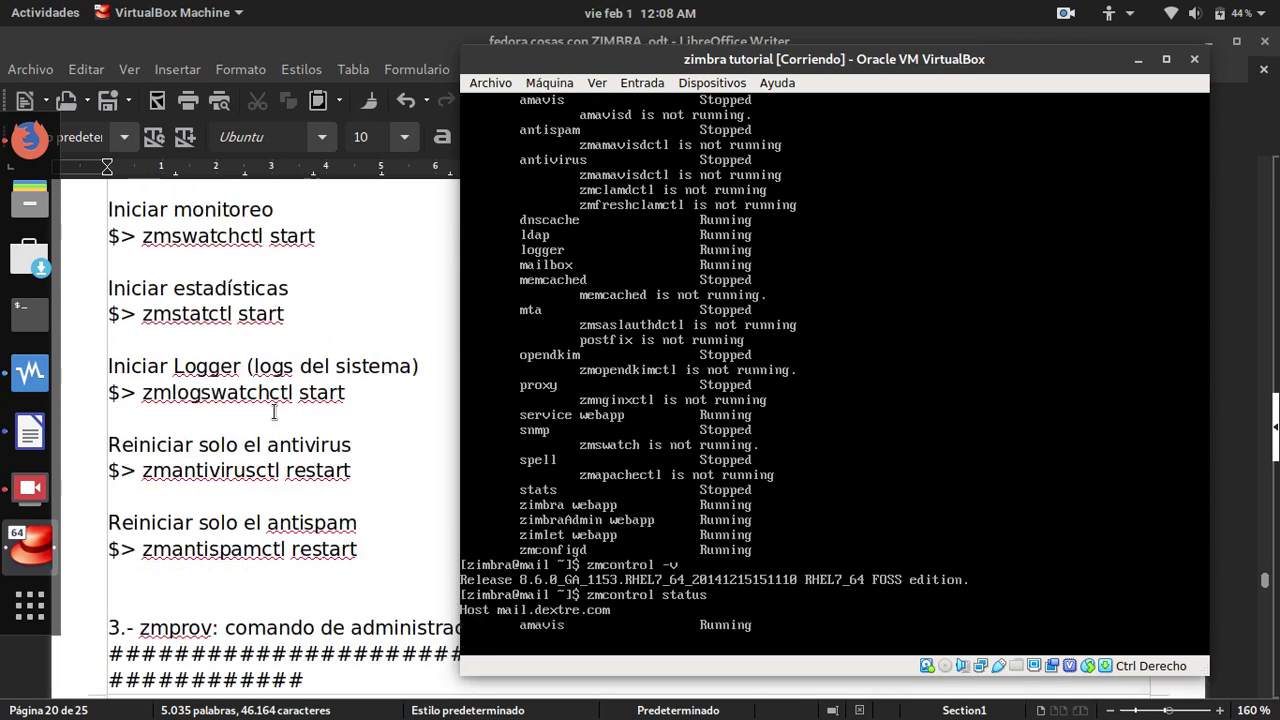
scroll(273, 410, up, 3)
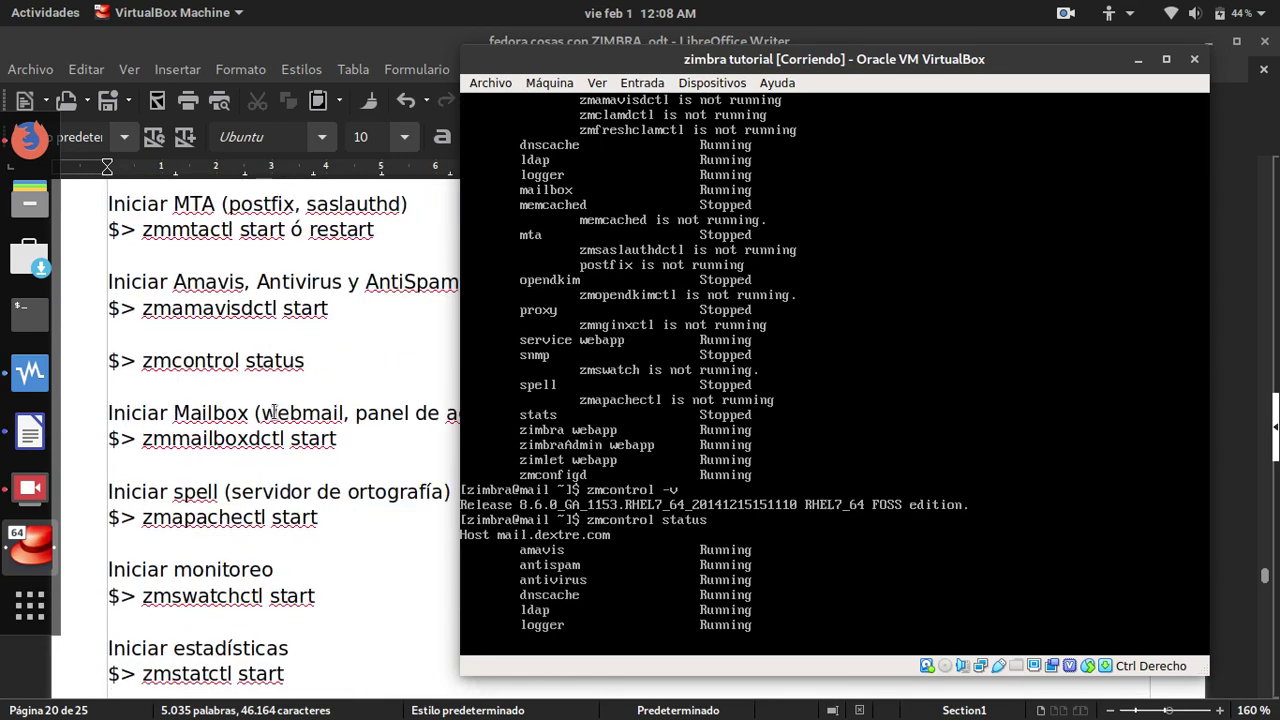
- Scroll the Writer notes up to the dig output
scroll(273, 410, up, 12)
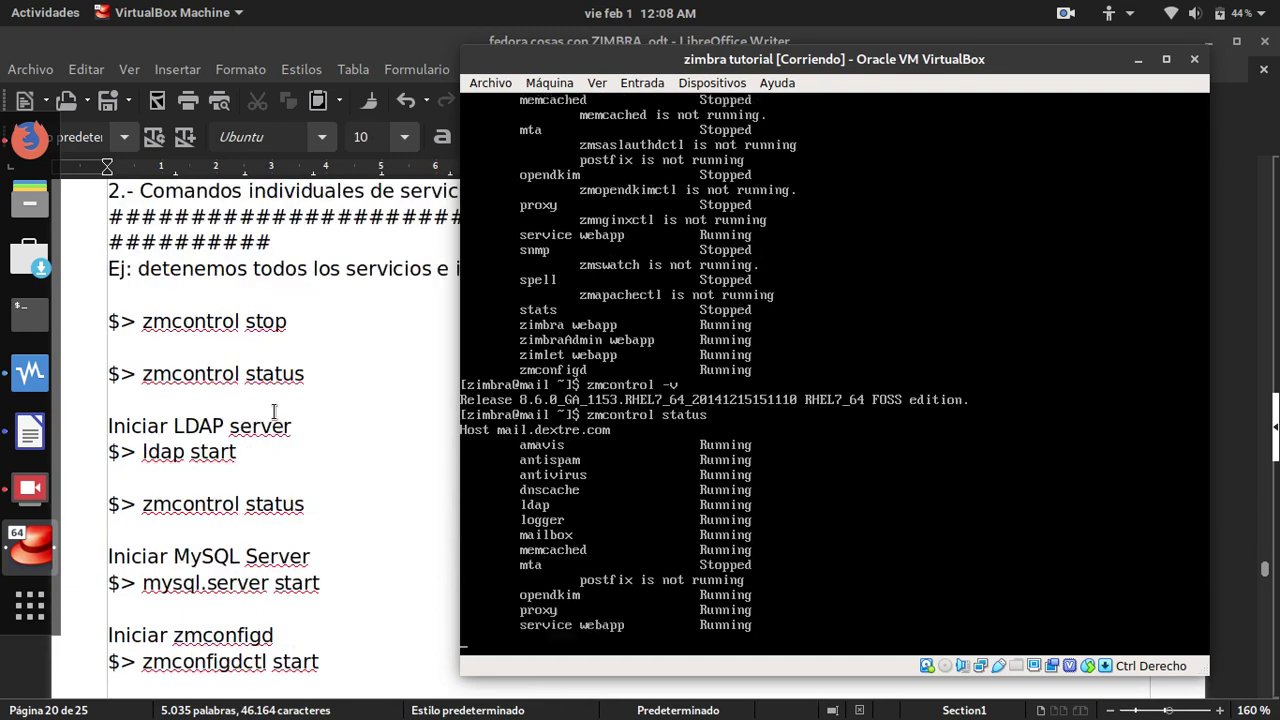
scroll(273, 410, up, 2)
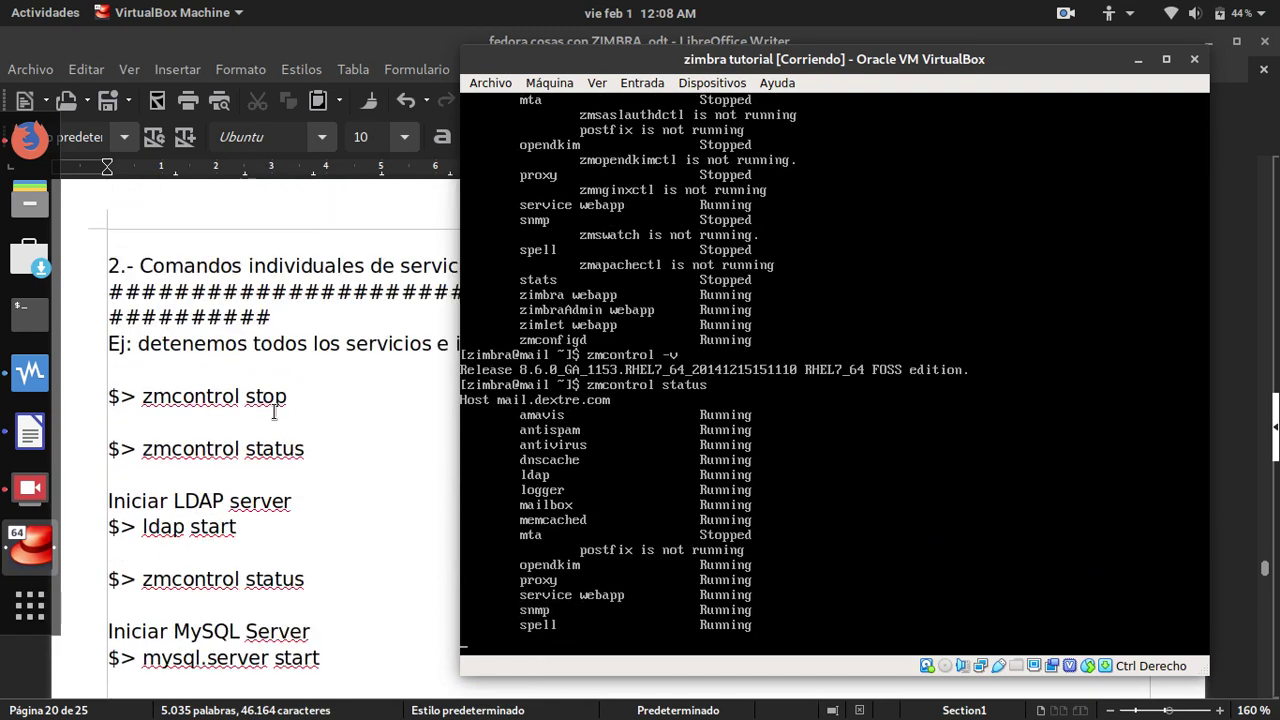
scroll(273, 410, up, 2)
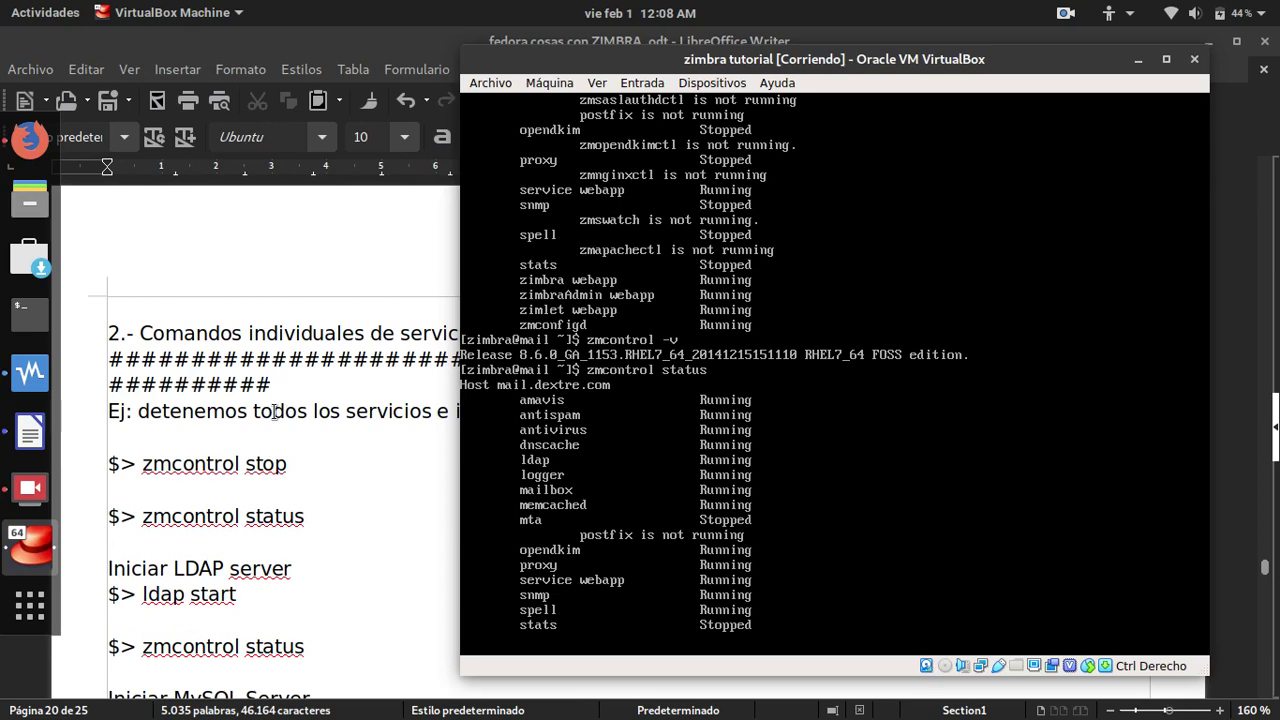
scroll(273, 410, up, 12)
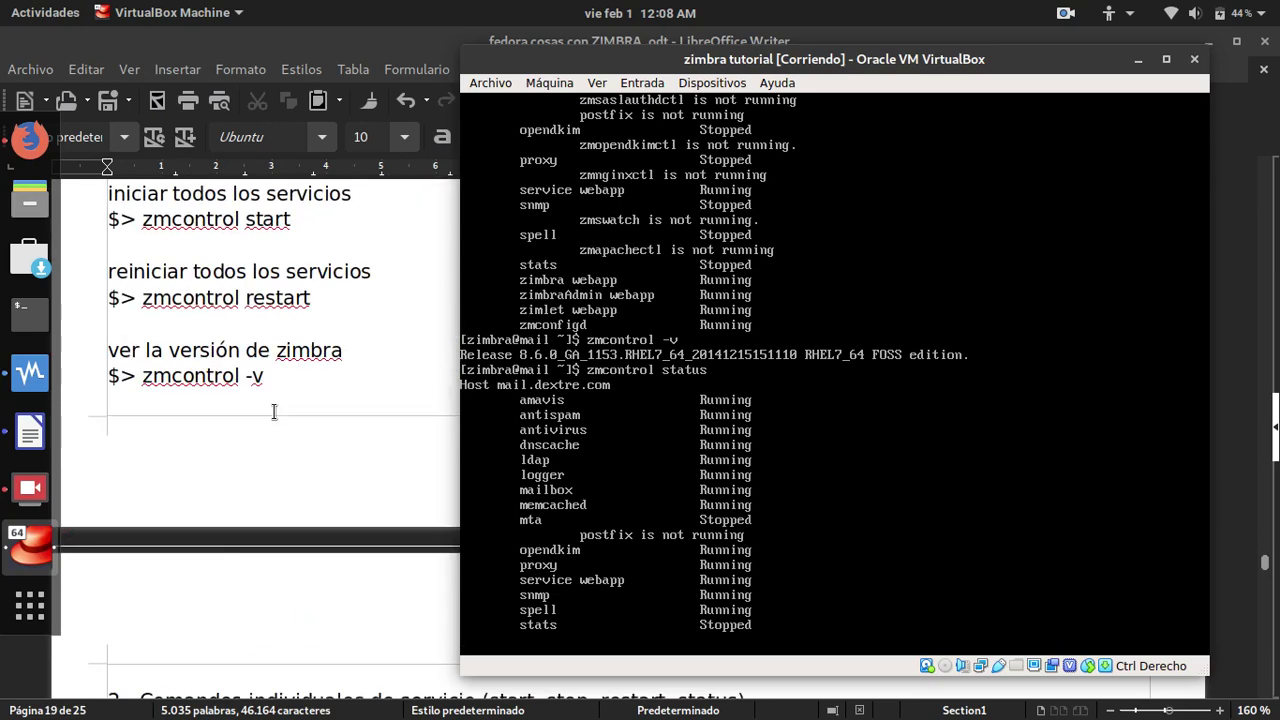
scroll(273, 413, up, 12)
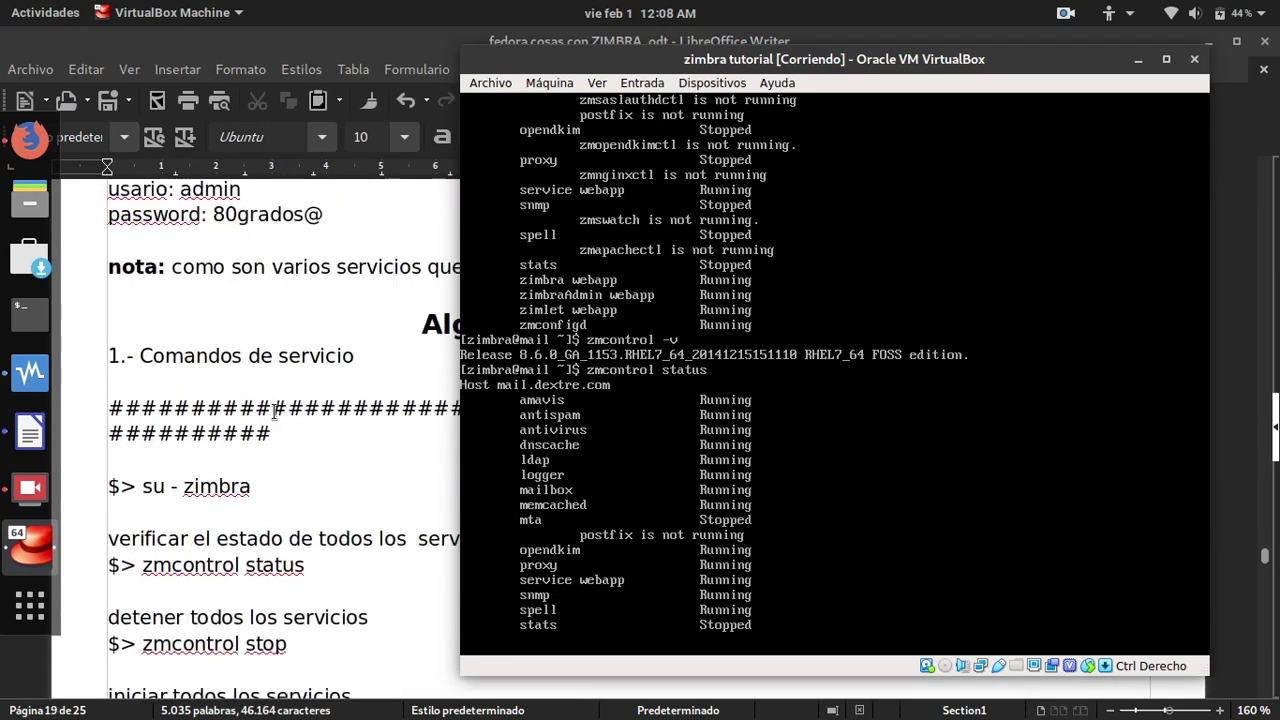
scroll(273, 412, up, 4)
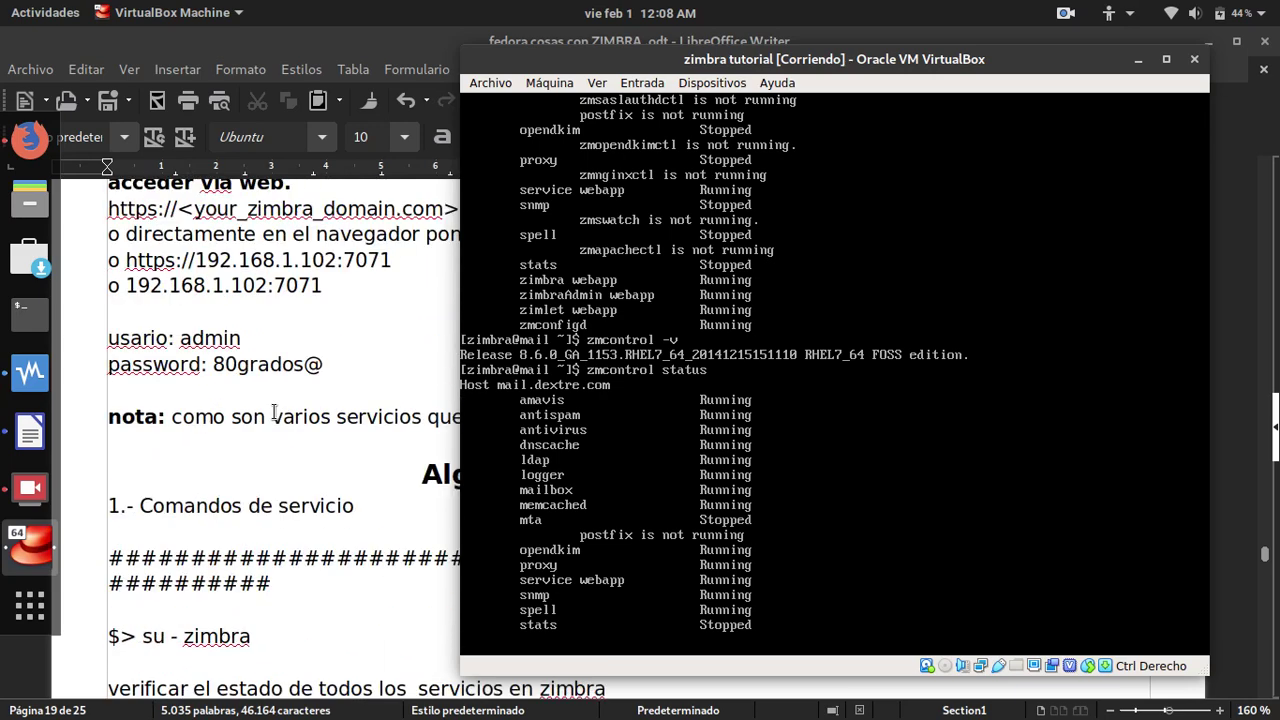
scroll(273, 412, up, 4)
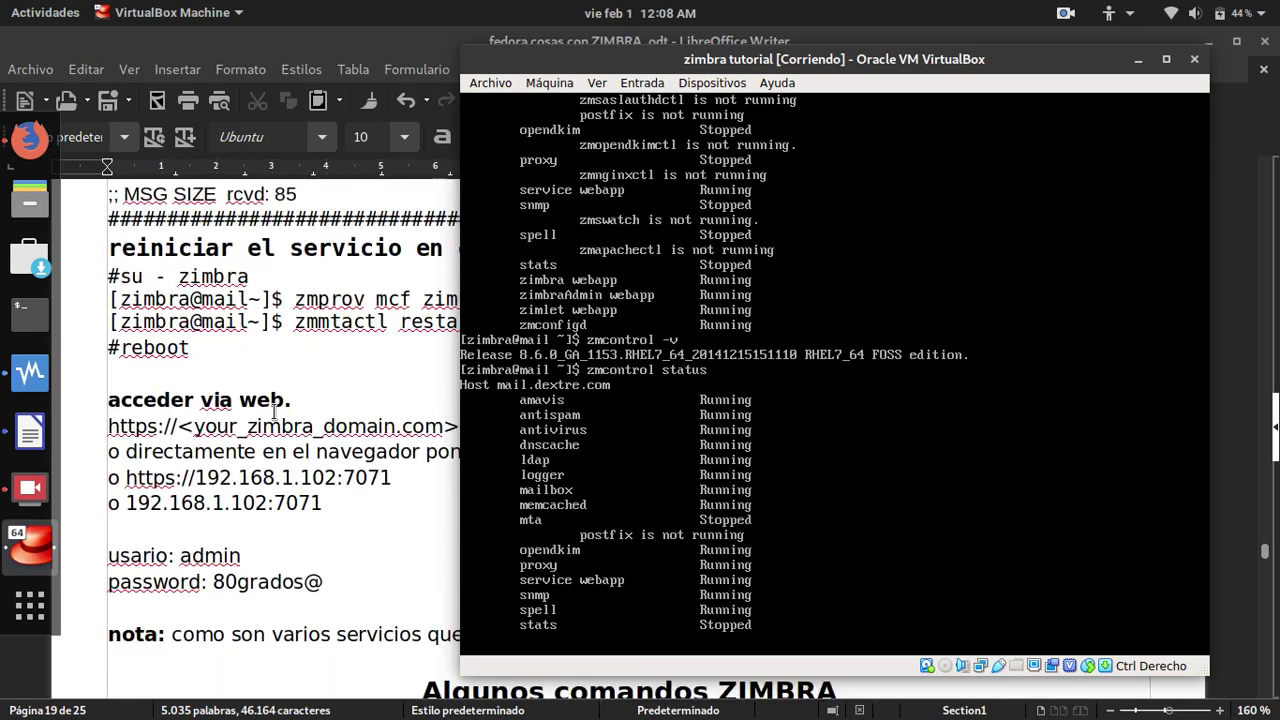
scroll(273, 412, up, 2)
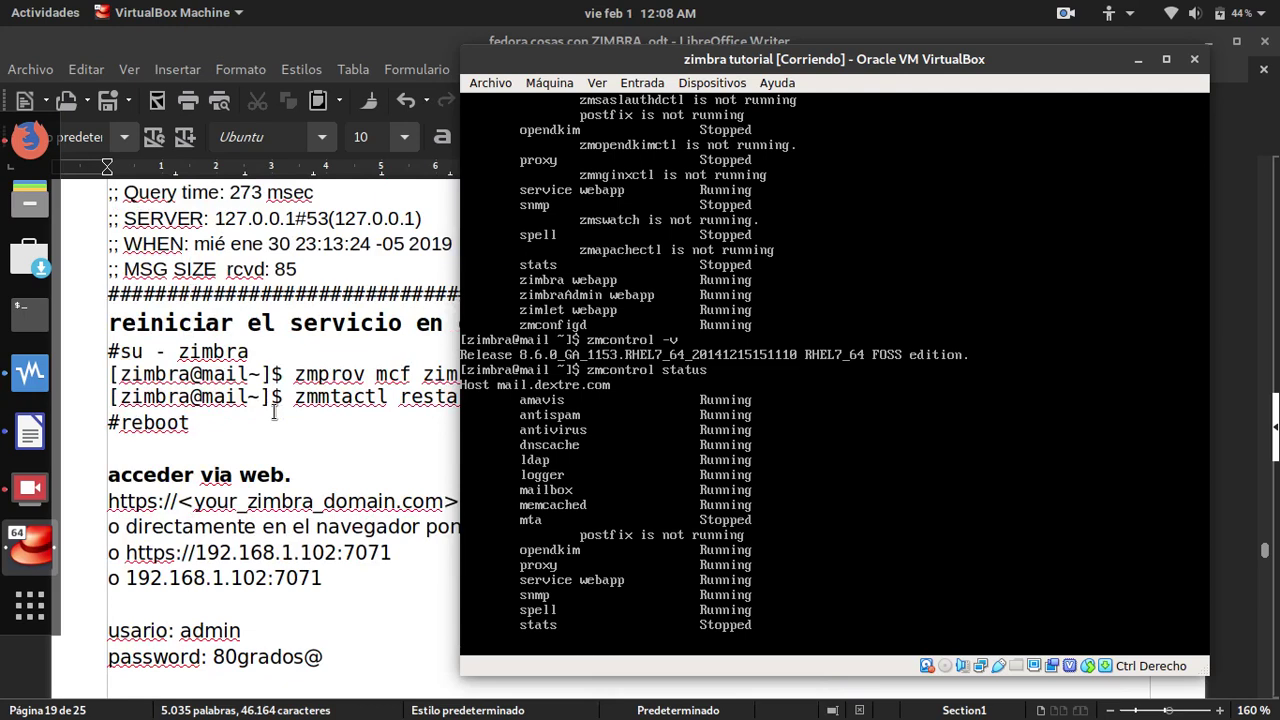
scroll(273, 412, up, 12)
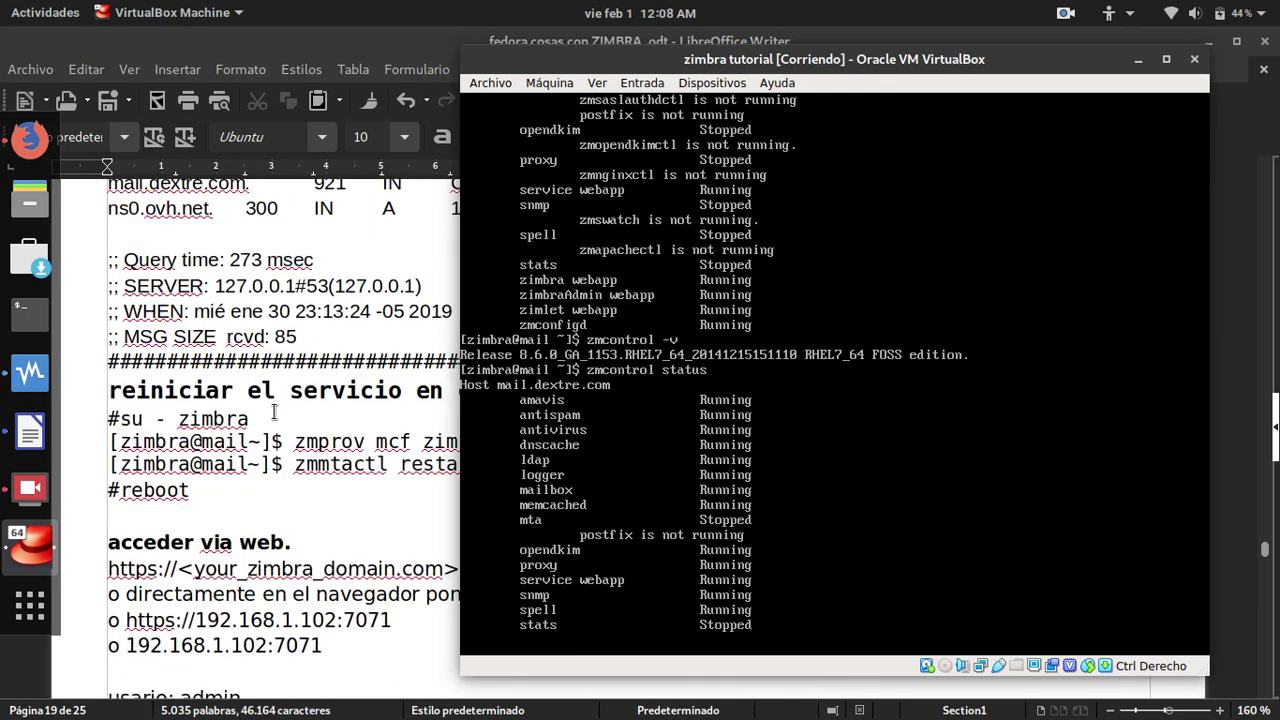
scroll(273, 412, up, 10)
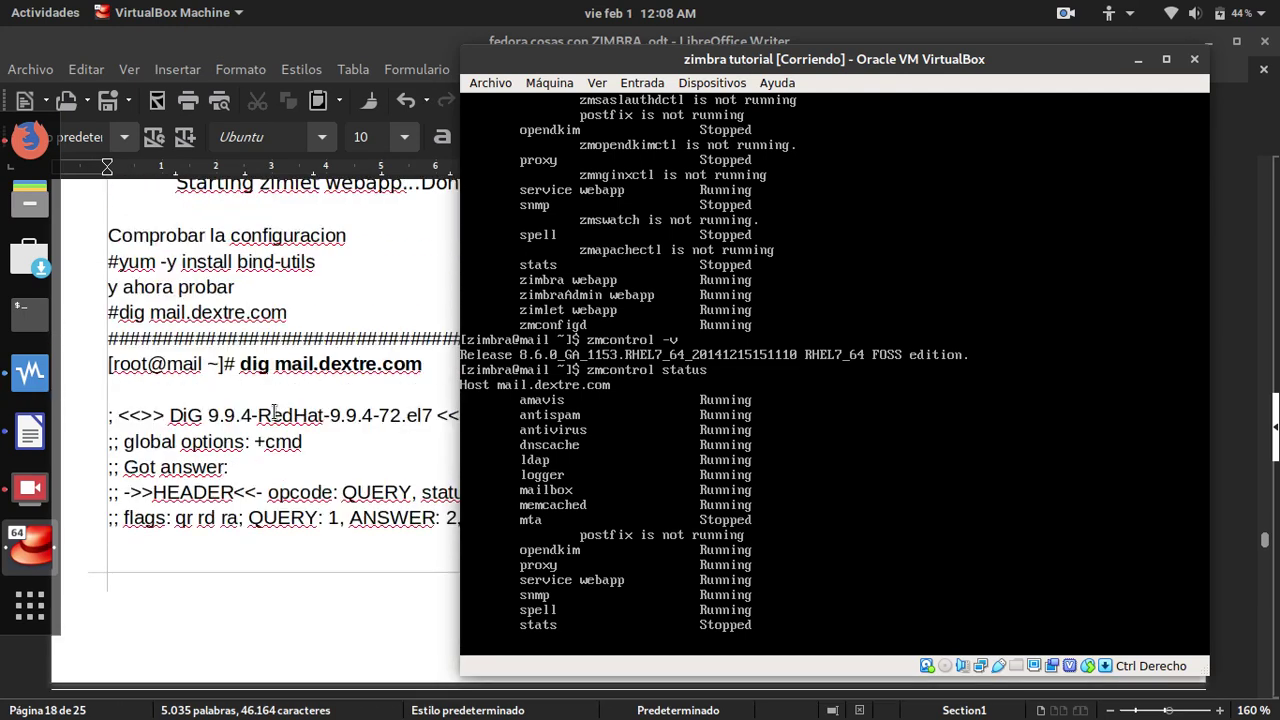
- Scroll back down through the service commands to where the zmprov section begins
scroll(273, 412, down, 9)
scroll(273, 411, down, 20)
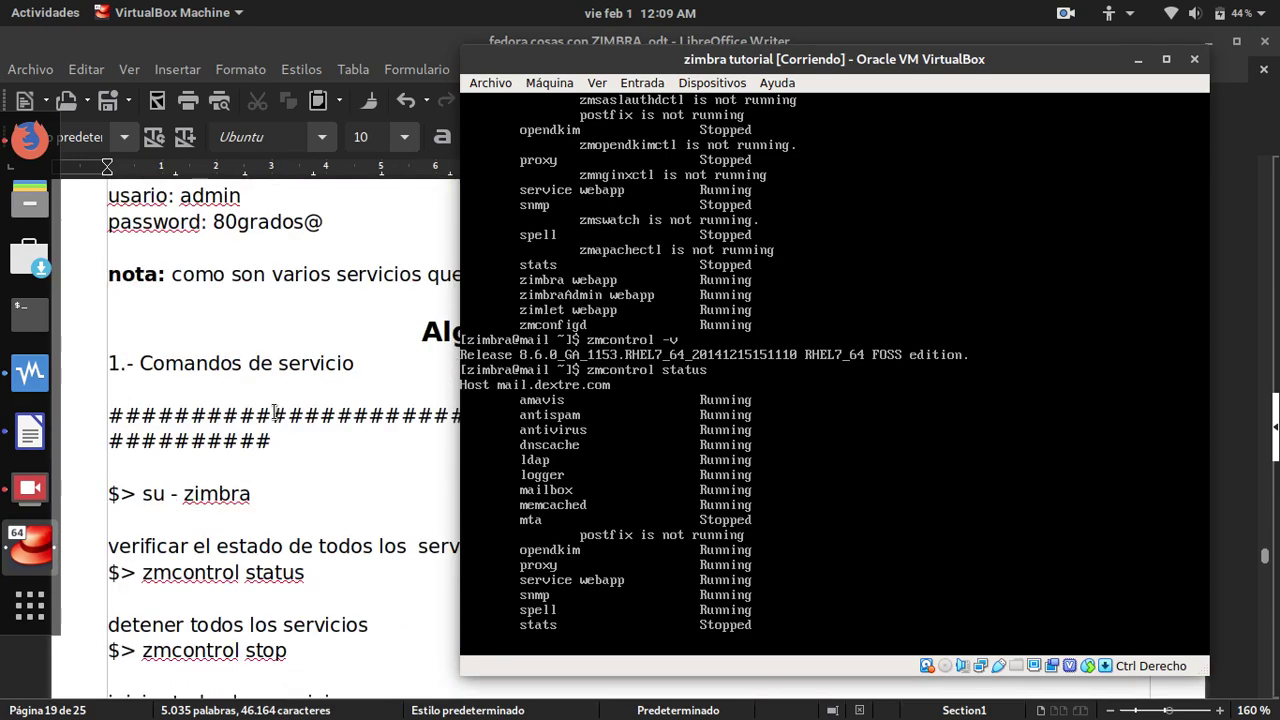
scroll(273, 412, down, 15)
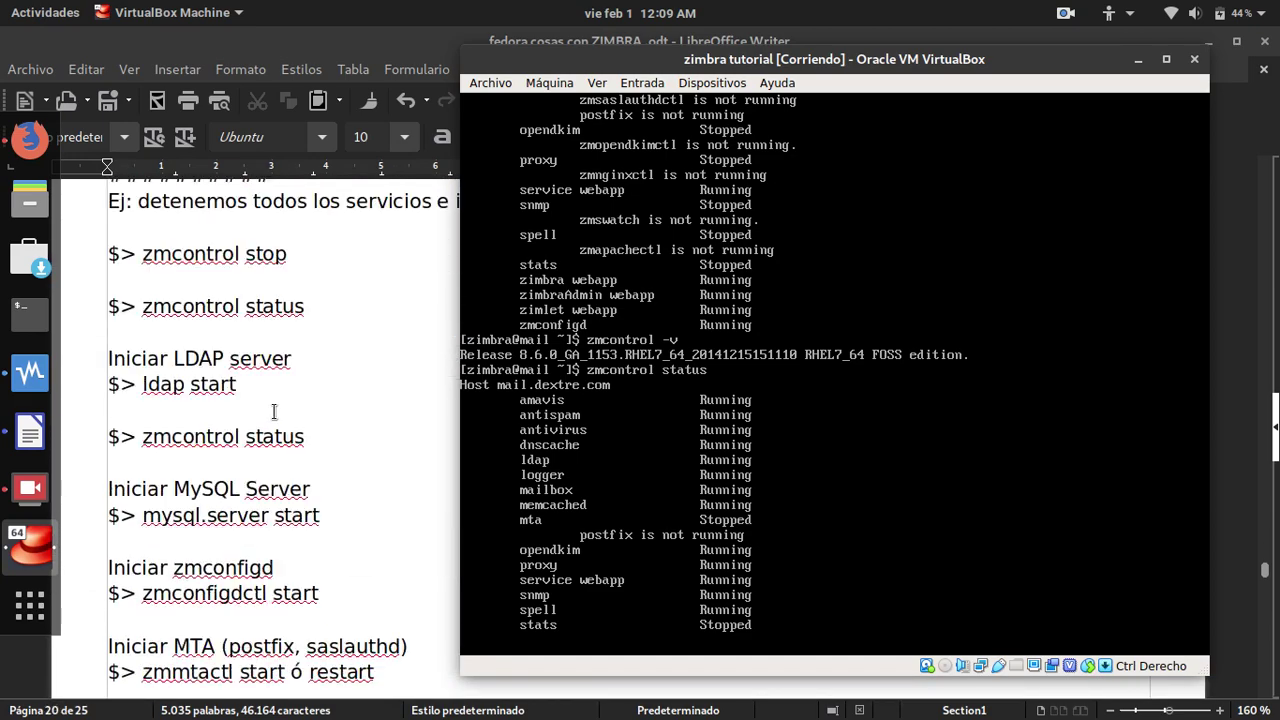
scroll(273, 412, down, 5)
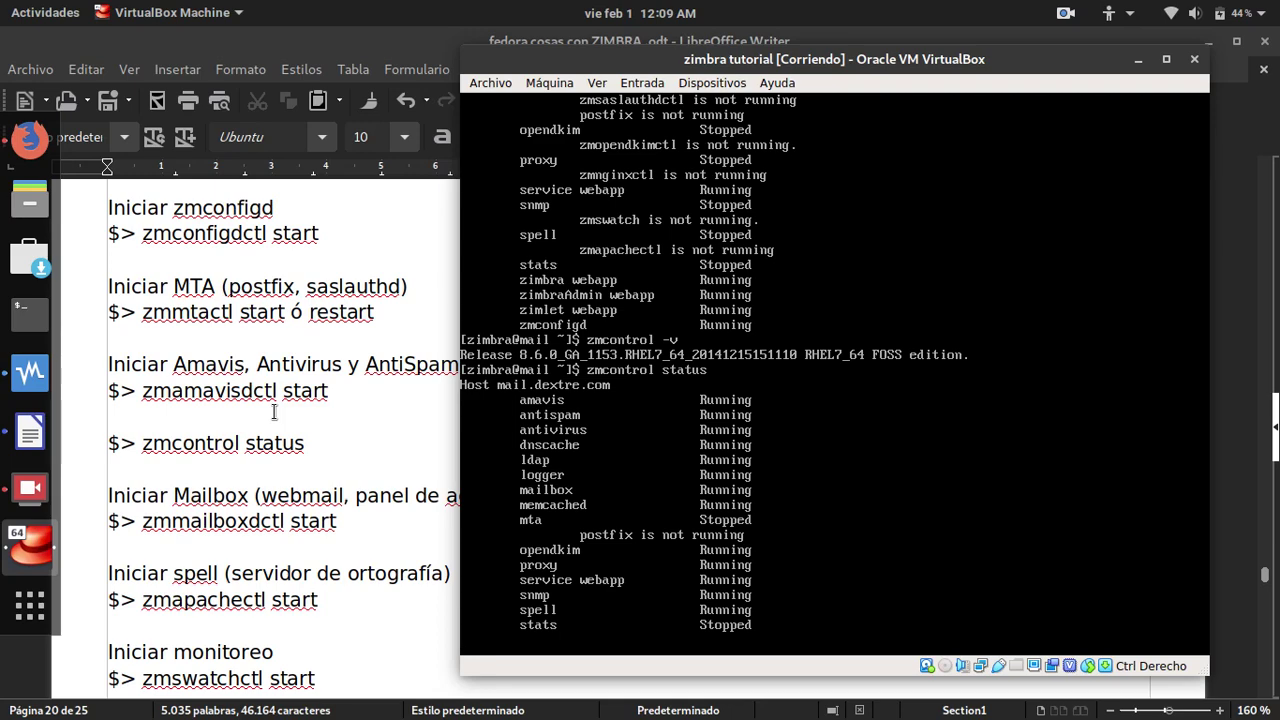
scroll(273, 411, down, 15)
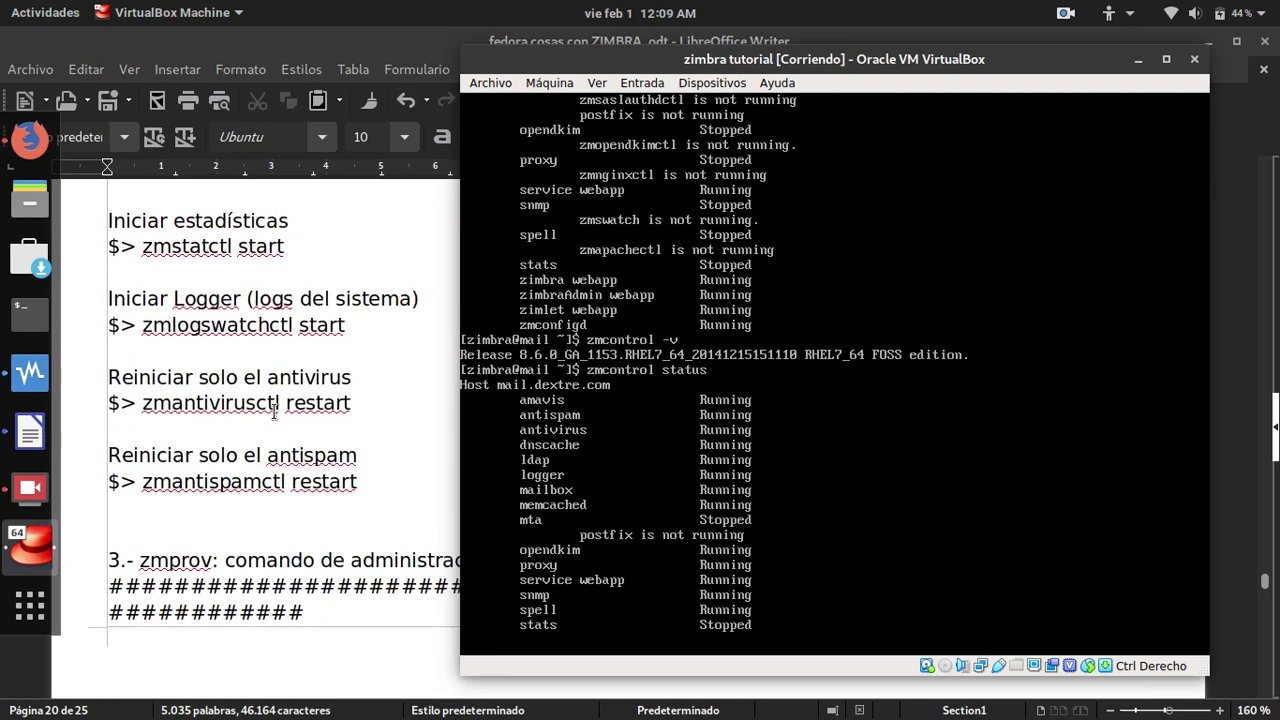
scroll(273, 412, down, 15)
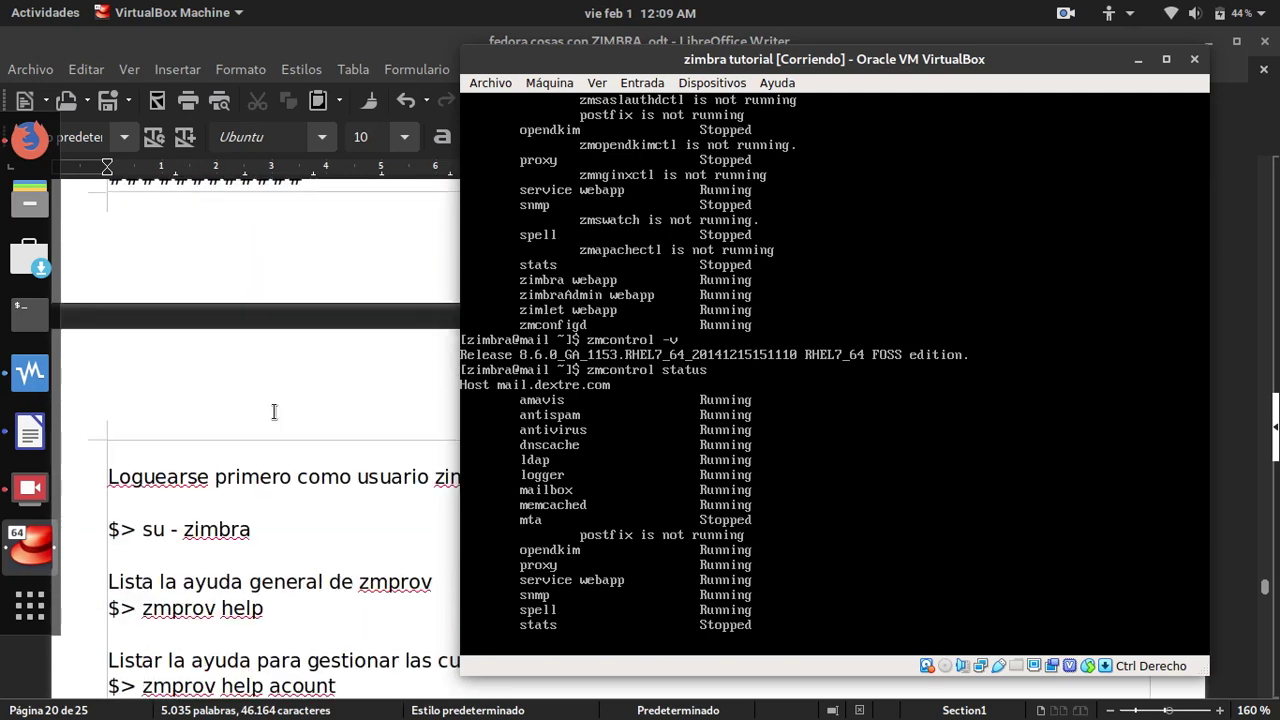
- Scroll down through the Cuentas account-management sections to page 22
scroll(273, 411, down, 3)
scroll(273, 411, down, 1)
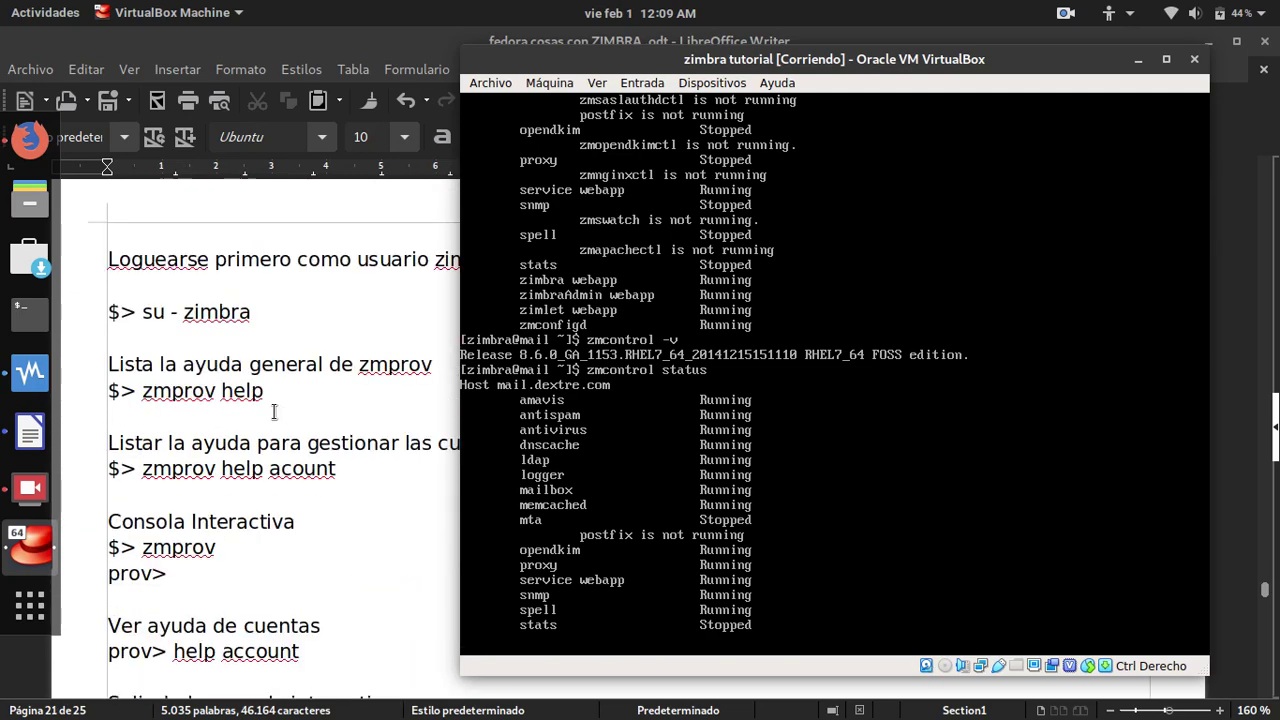
scroll(273, 411, down, 3)
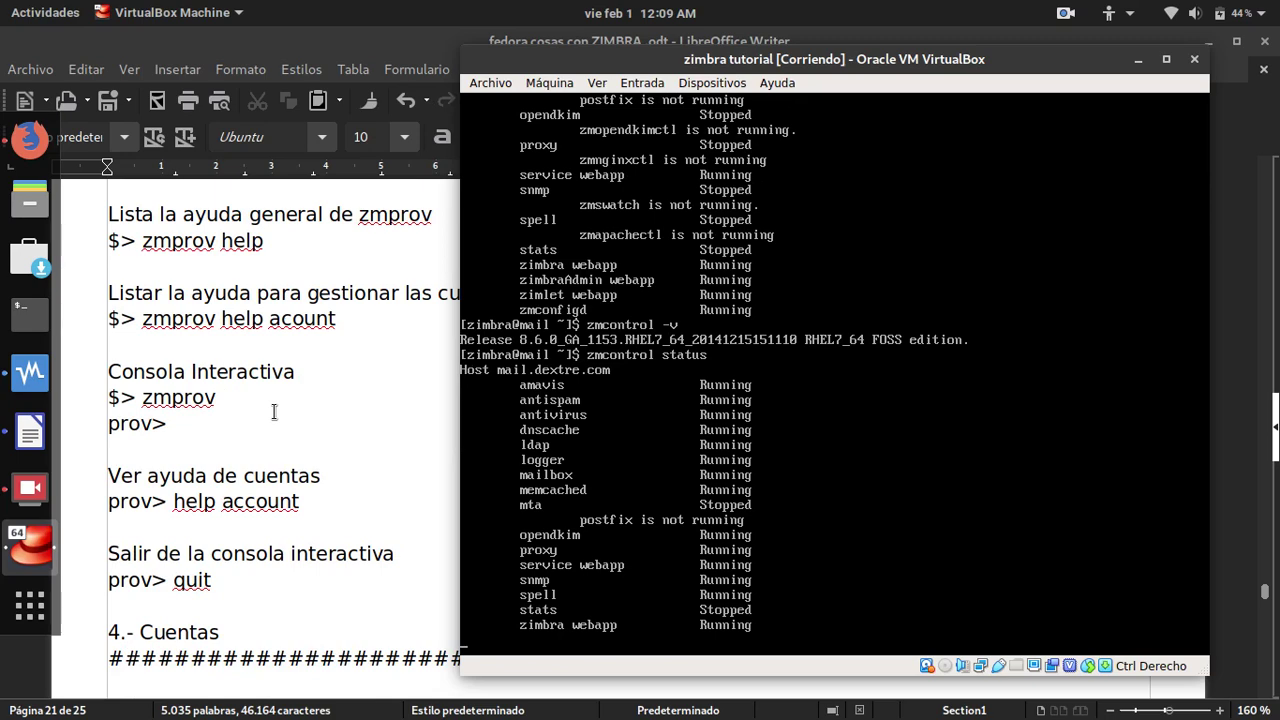
scroll(273, 411, down, 3)
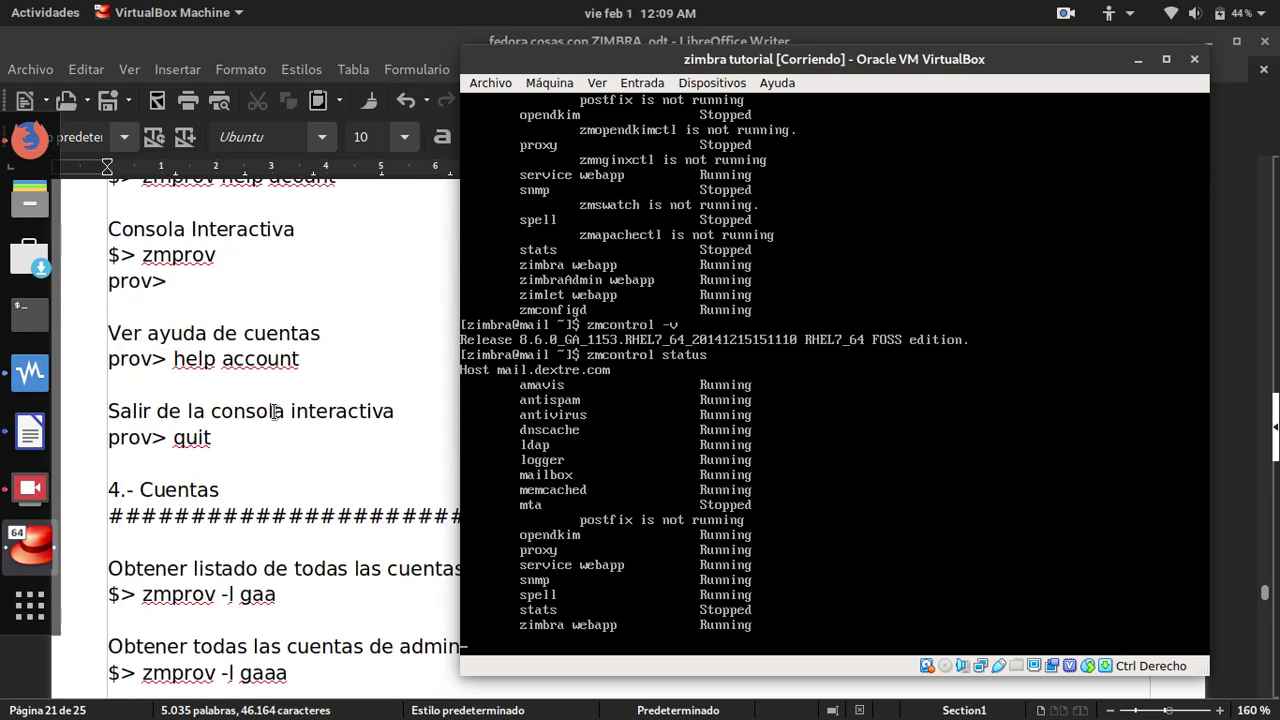
scroll(273, 411, down, 2)
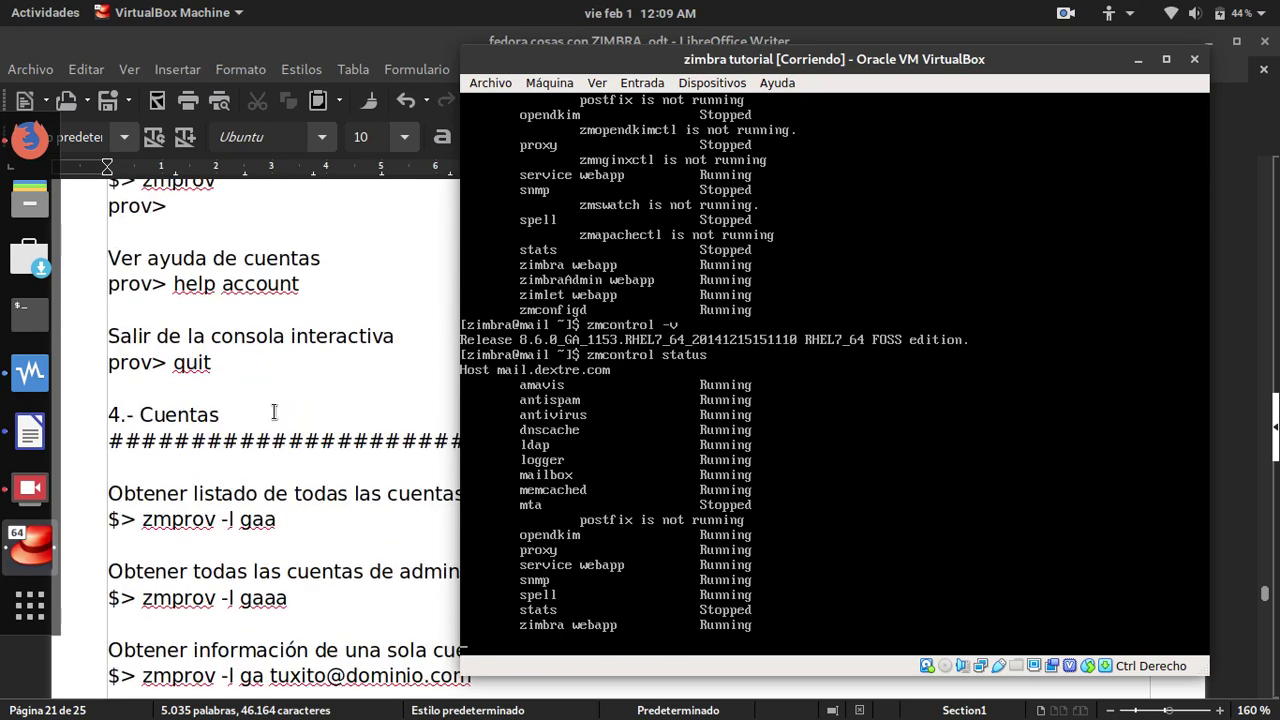
scroll(273, 411, down, 3)
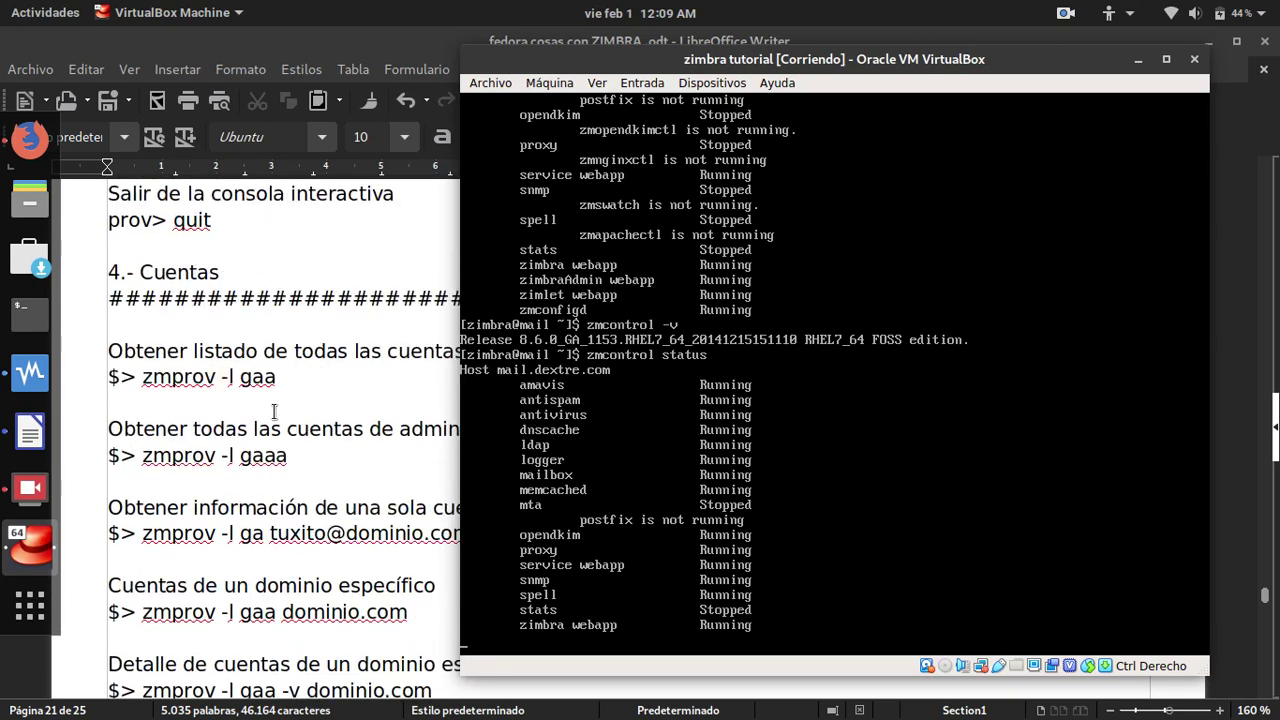
scroll(273, 411, down, 3)
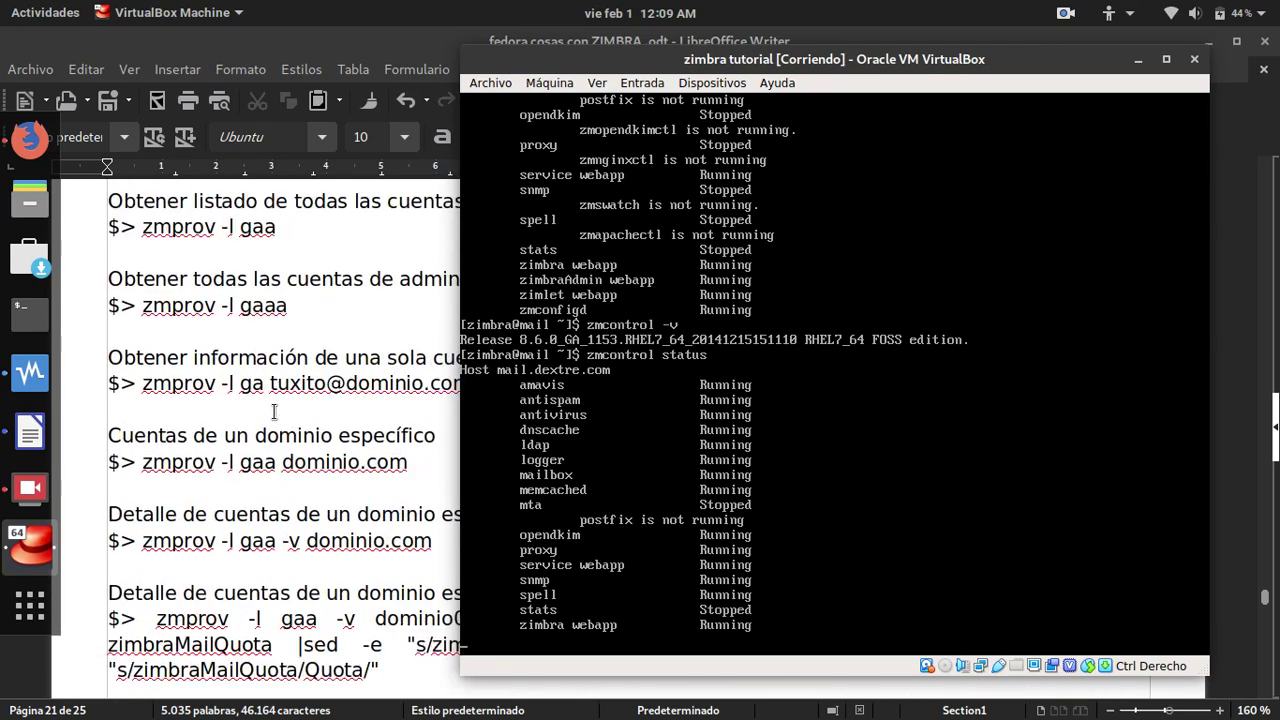
scroll(273, 411, down, 3)
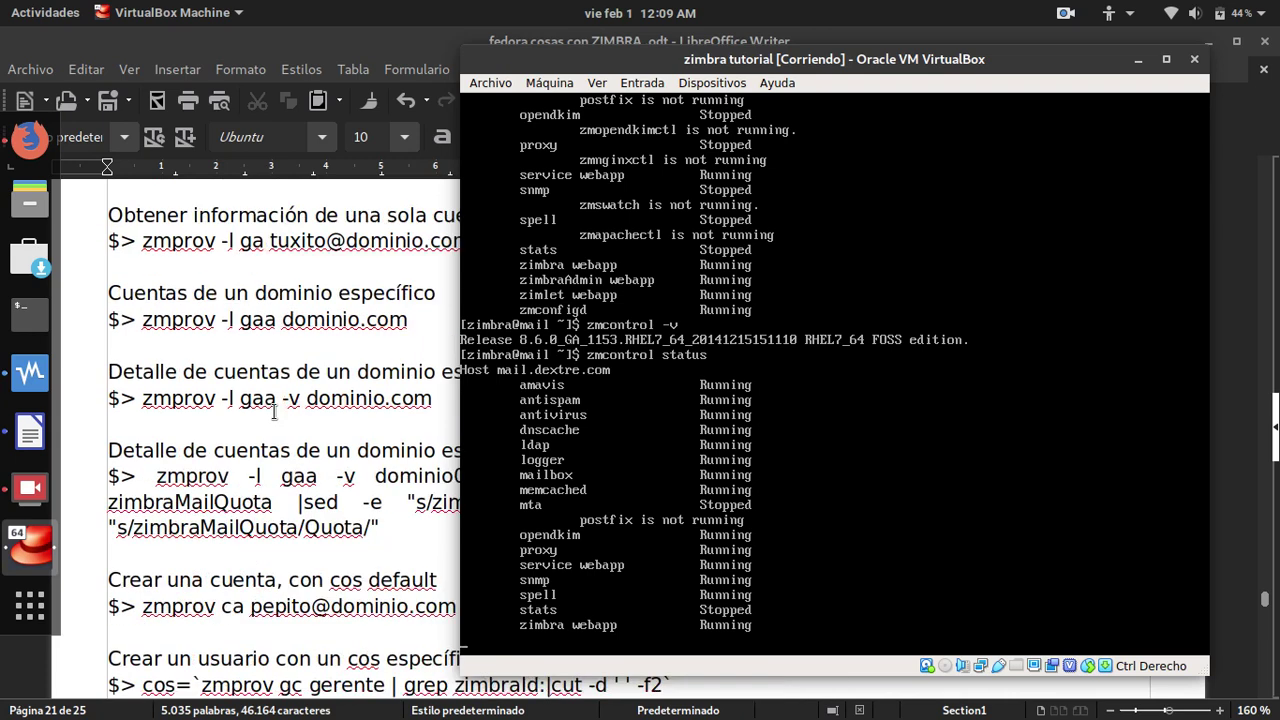
scroll(273, 411, down, 3)
scroll(273, 411, down, 1)
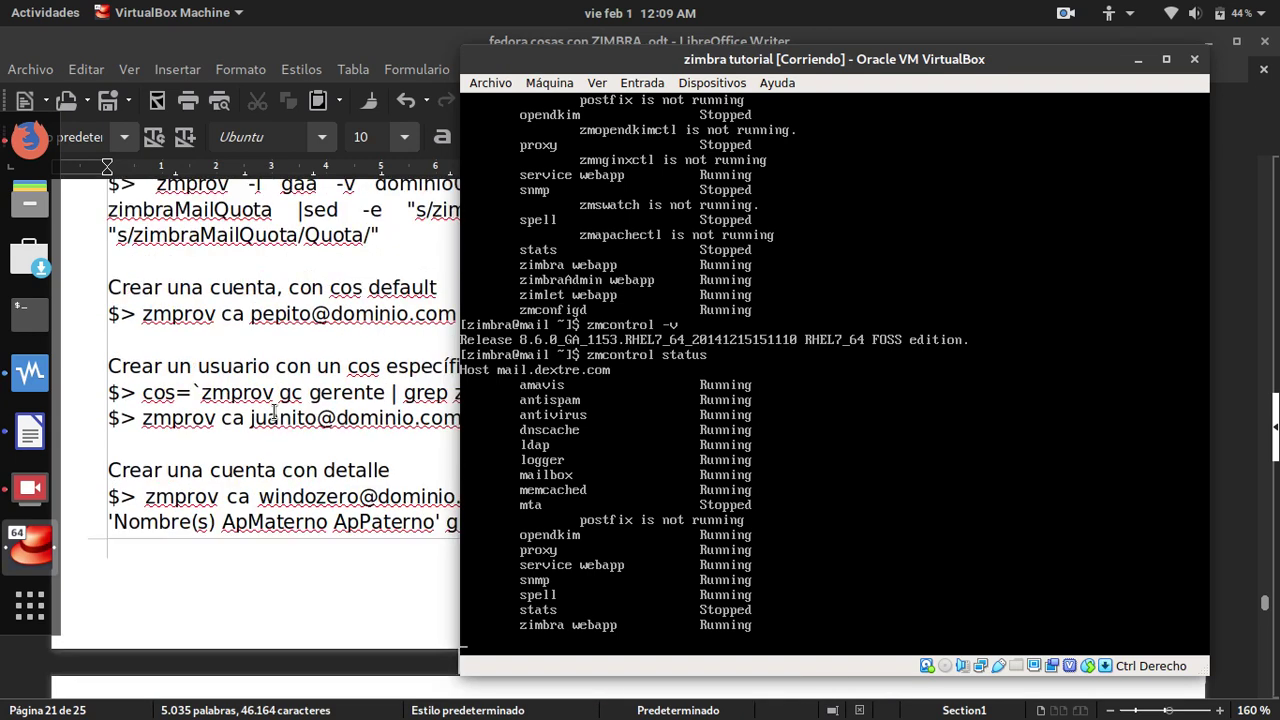
scroll(273, 418, down, 6)
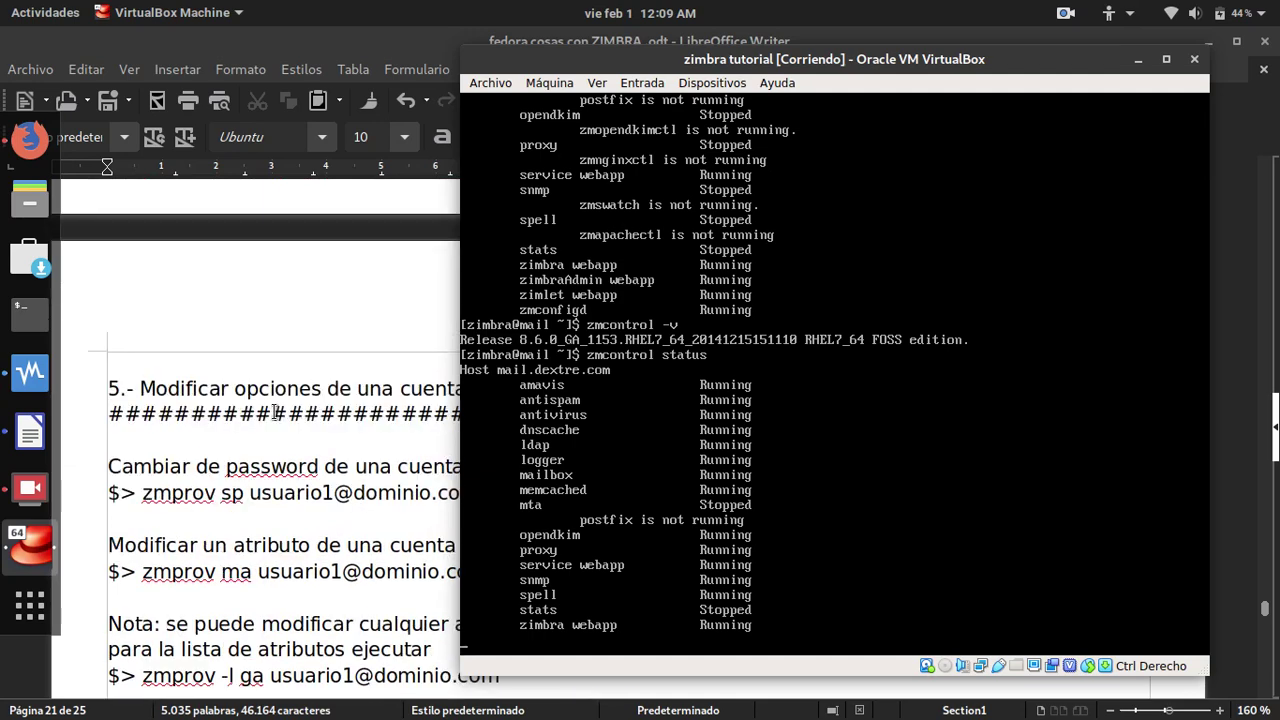
scroll(275, 413, down, 1)
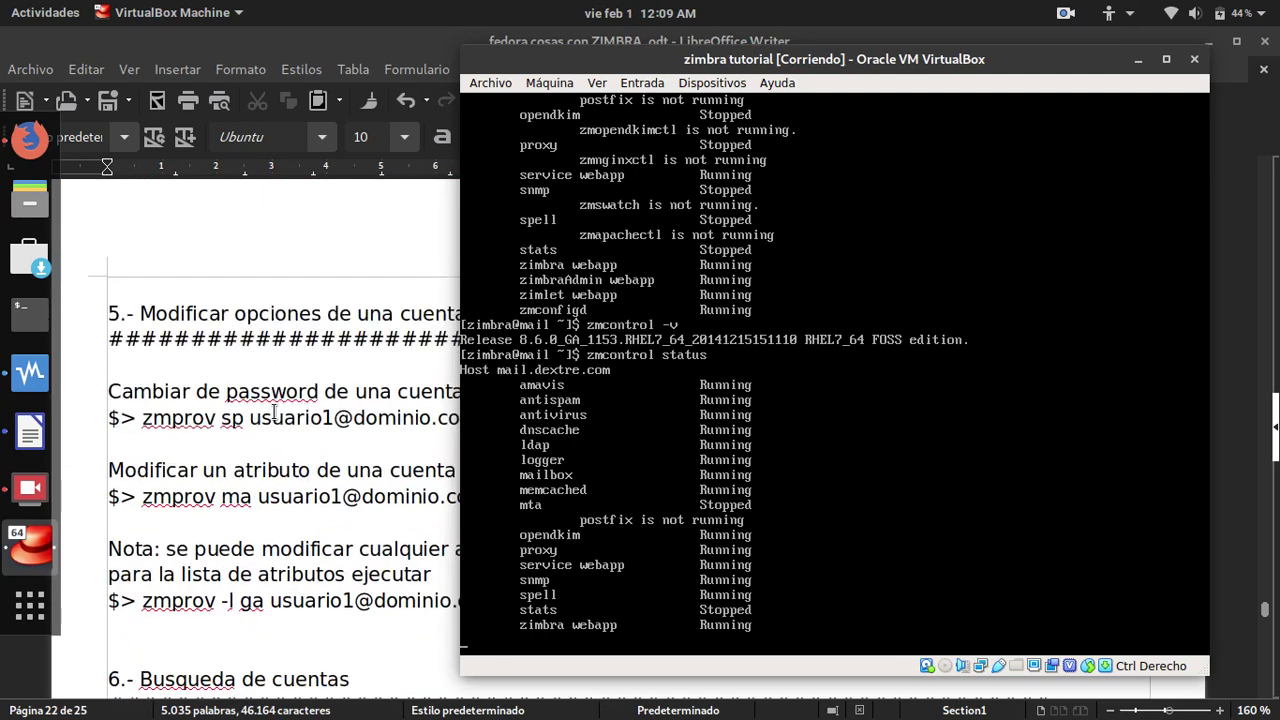
- Scroll back up to the Iniciar MySQL/zmconfigd/MTA commands on page 20
scroll(274, 412, up, 4)
scroll(274, 412, up, 3)
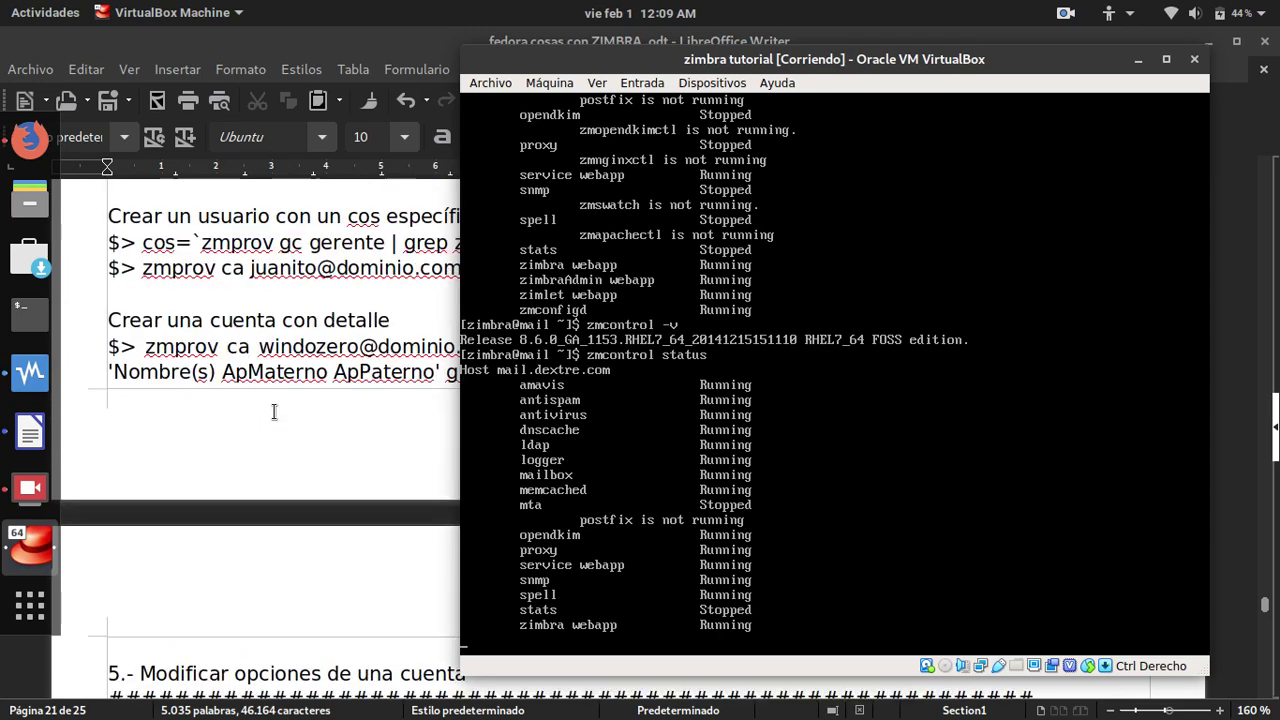
scroll(274, 412, up, 10)
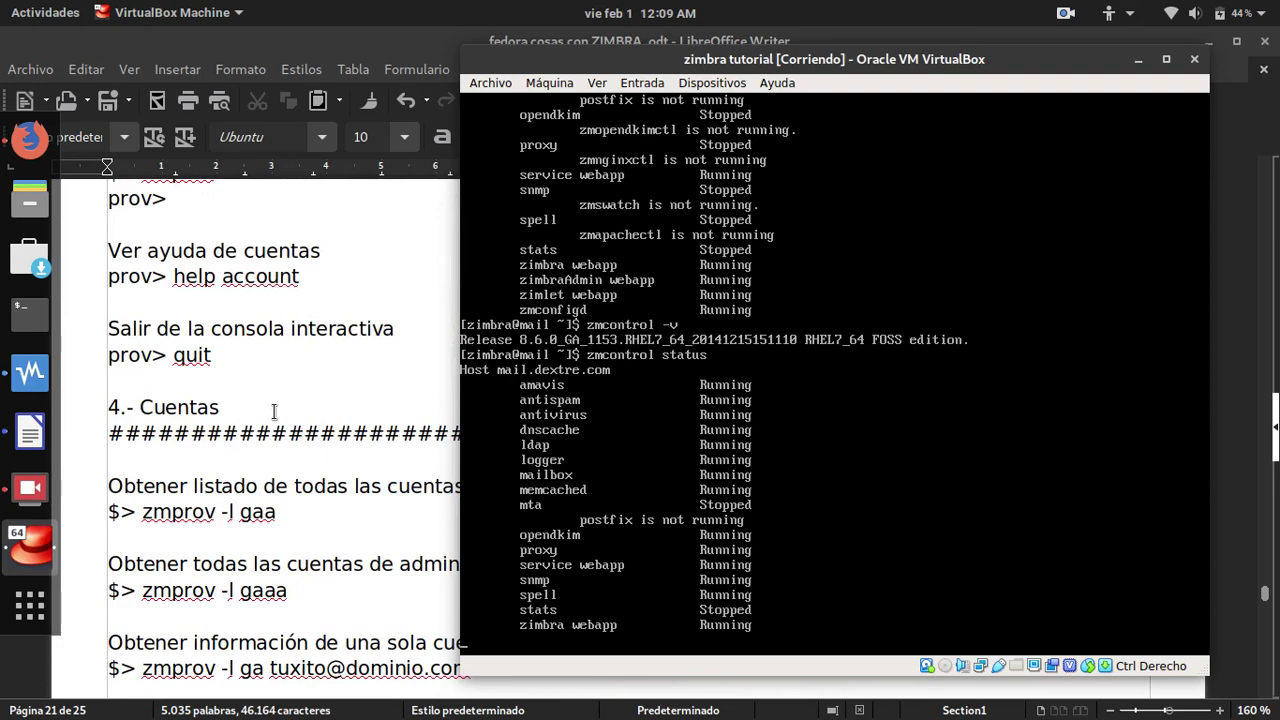
scroll(274, 412, up, 3)
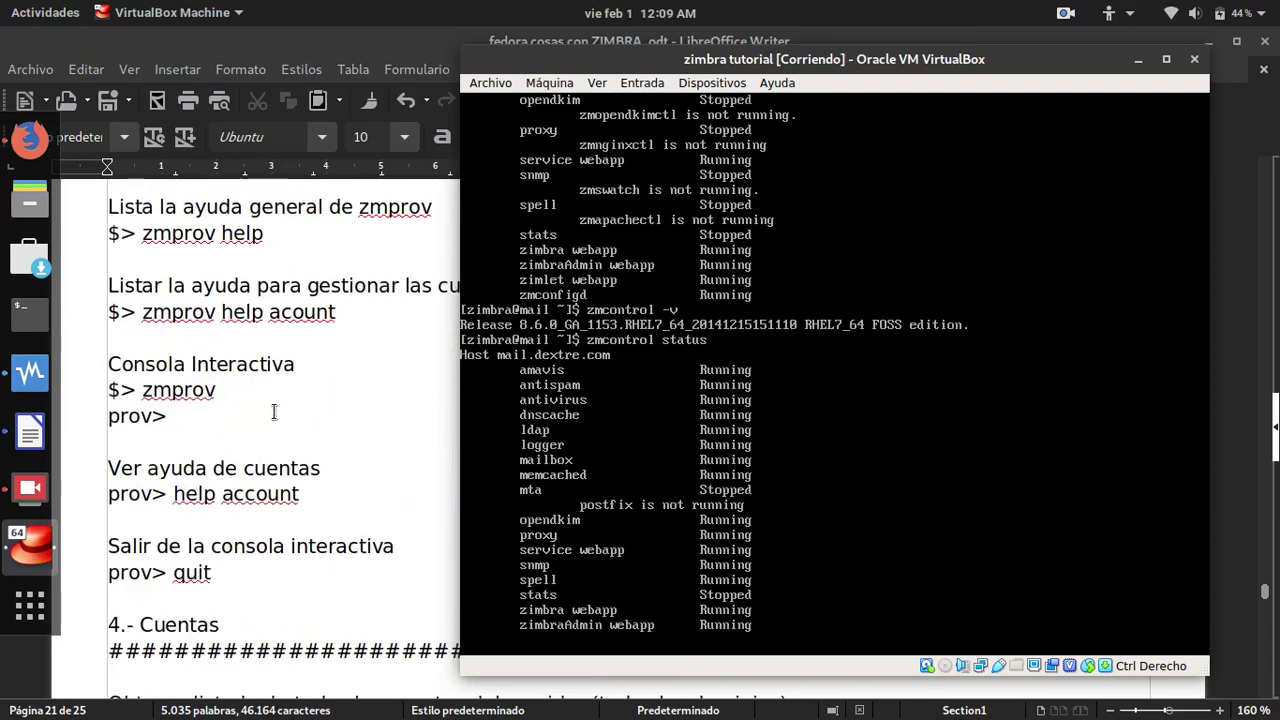
scroll(274, 412, up, 3)
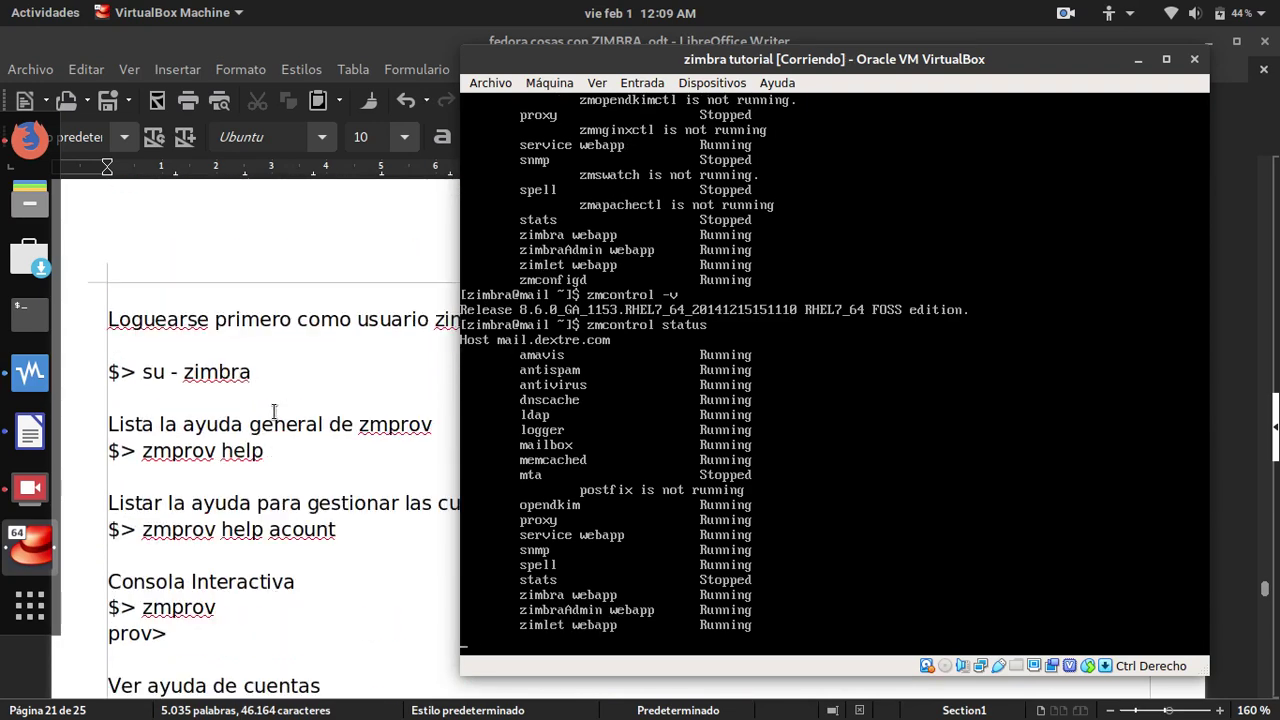
scroll(274, 412, up, 5)
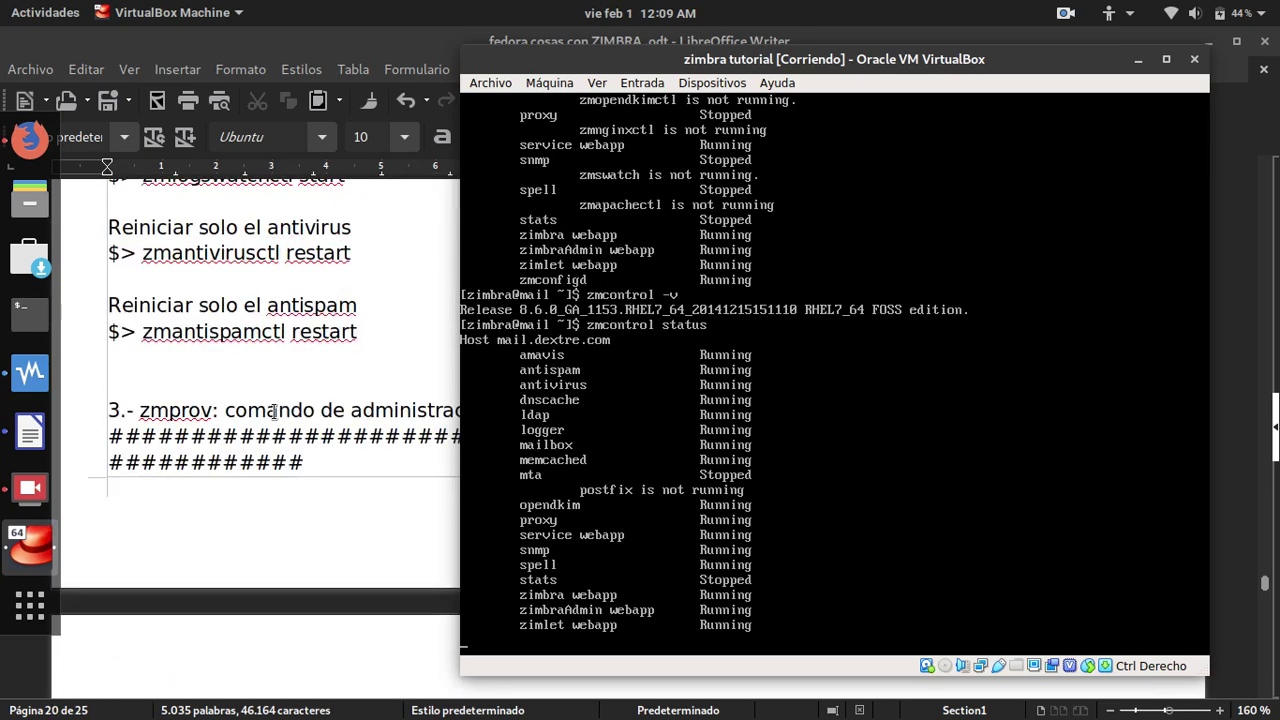
scroll(274, 412, up, 3)
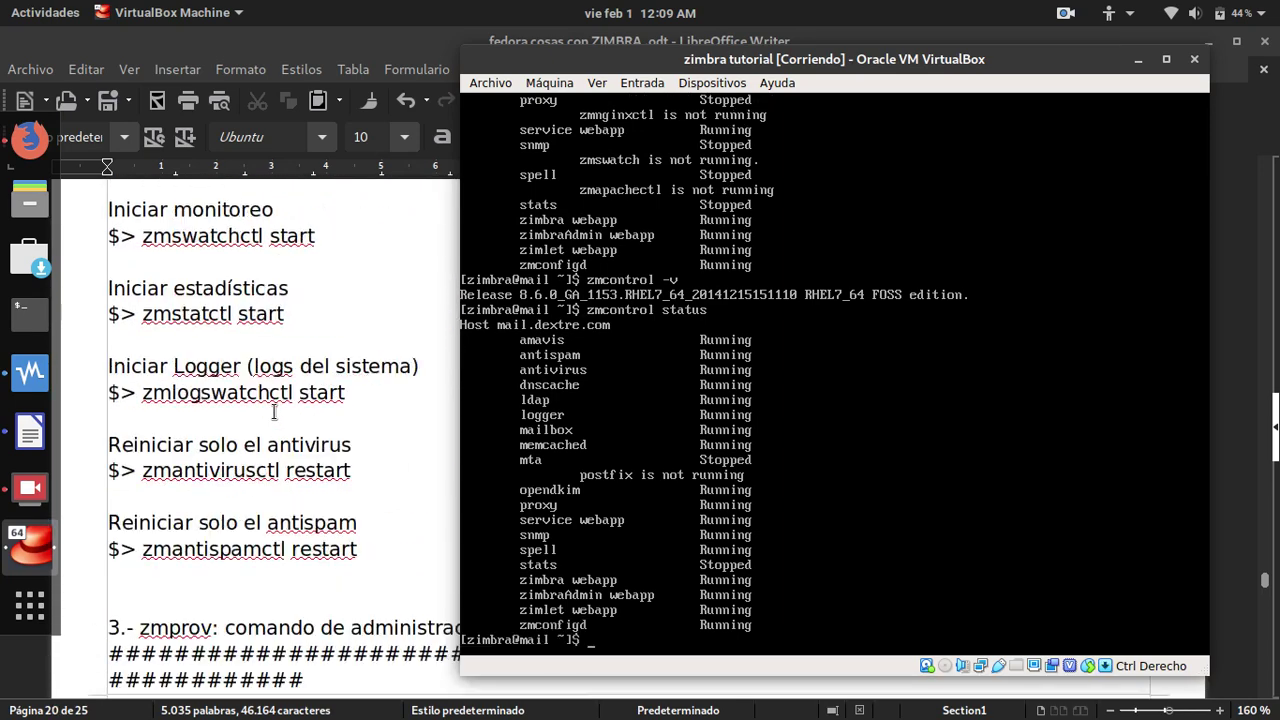
scroll(274, 412, up, 6)
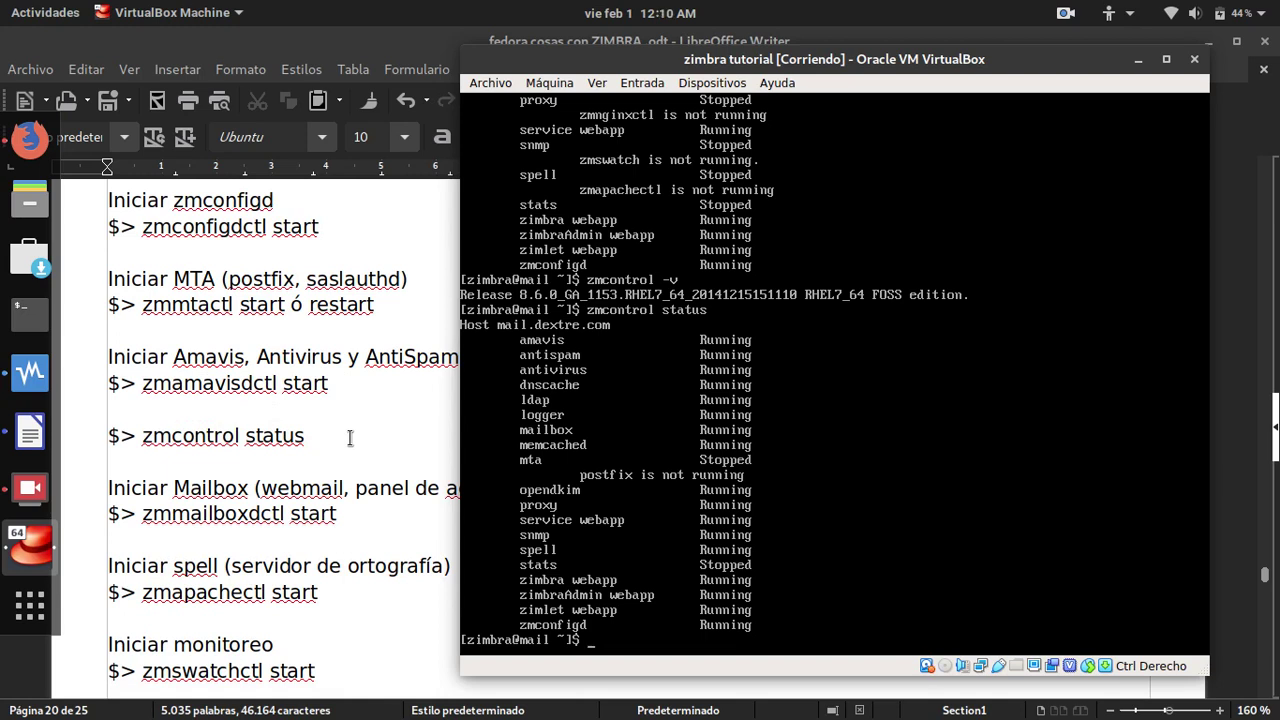
scroll(350, 437, up, 3)
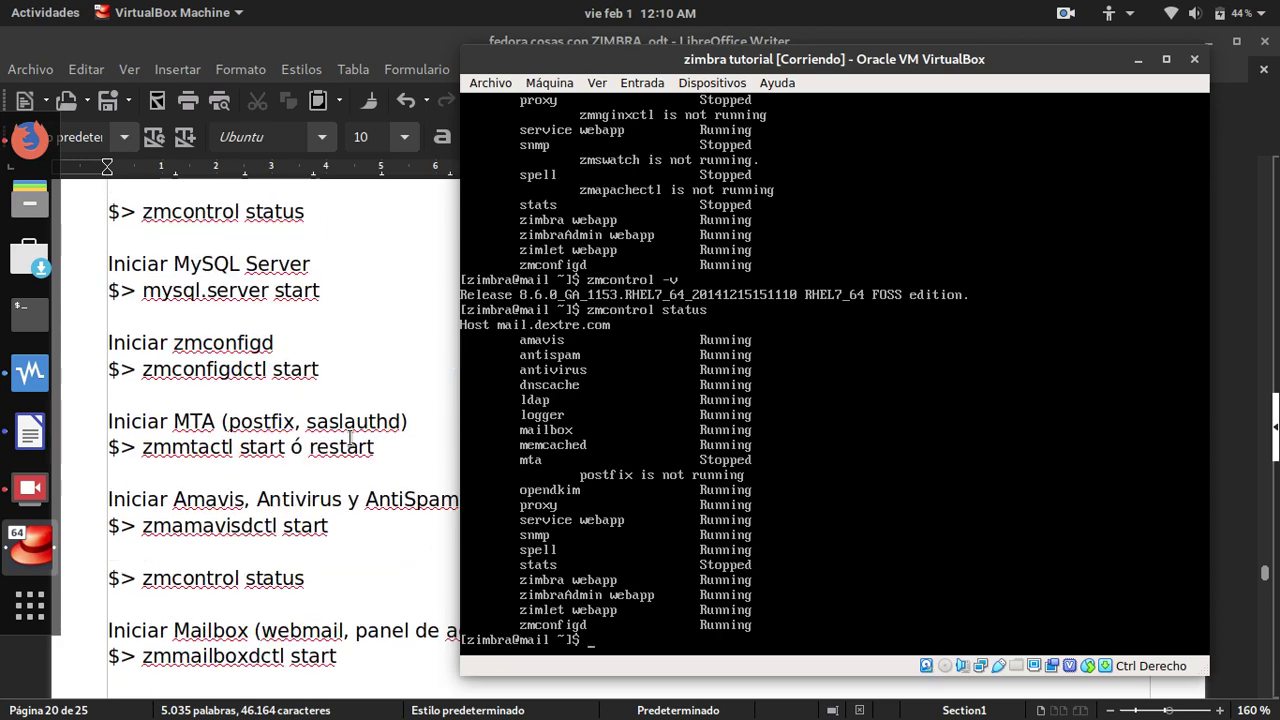
- Recall zmcontrol status and run it again to recheck the Zimbra services
key(Up)
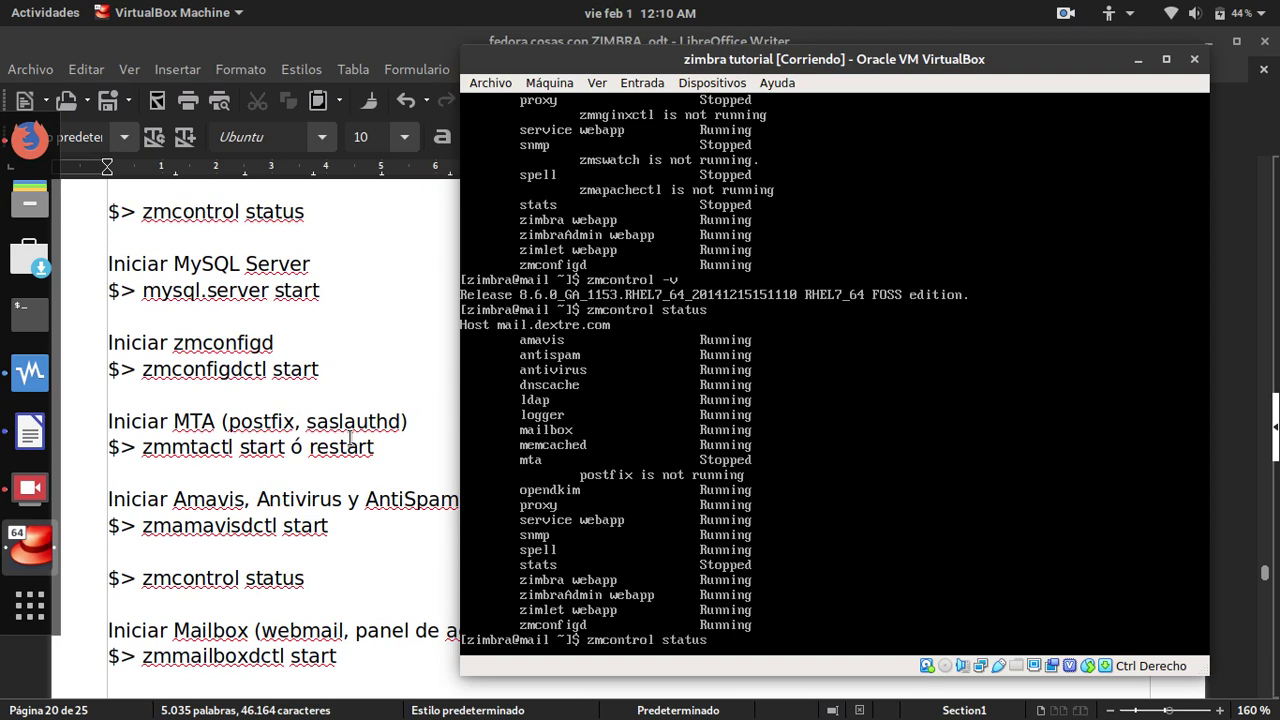
key(Return)
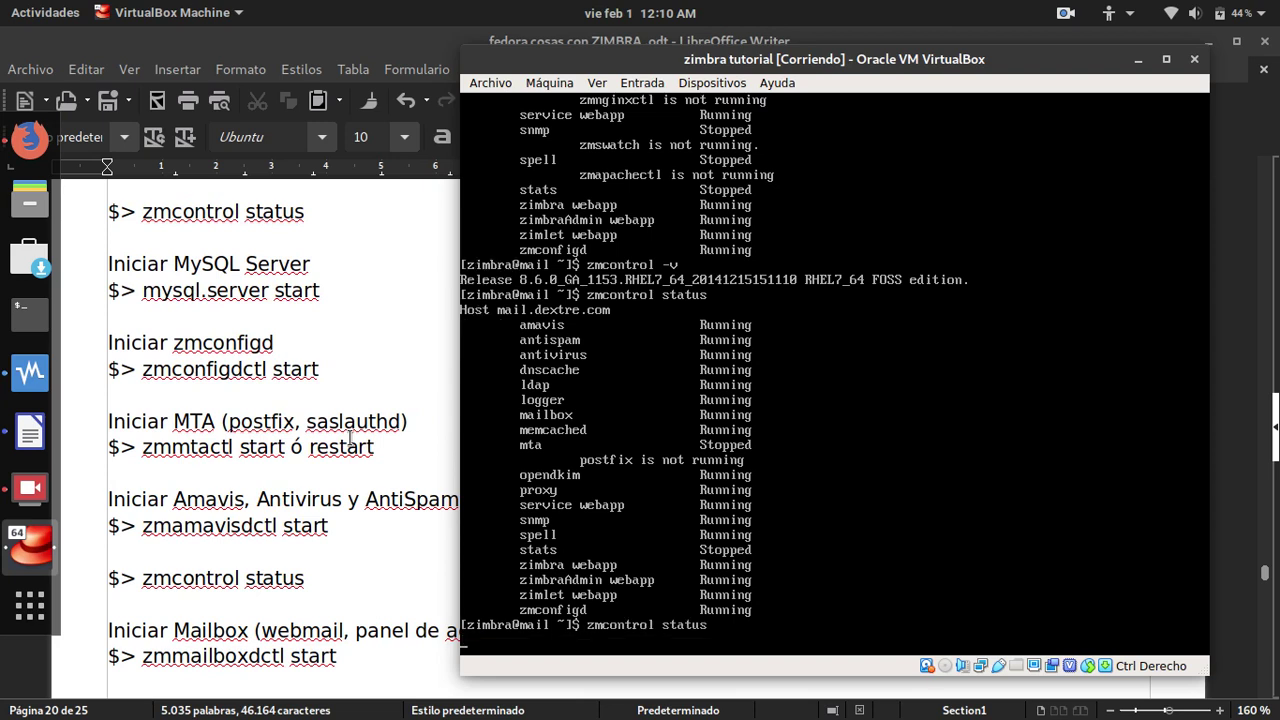
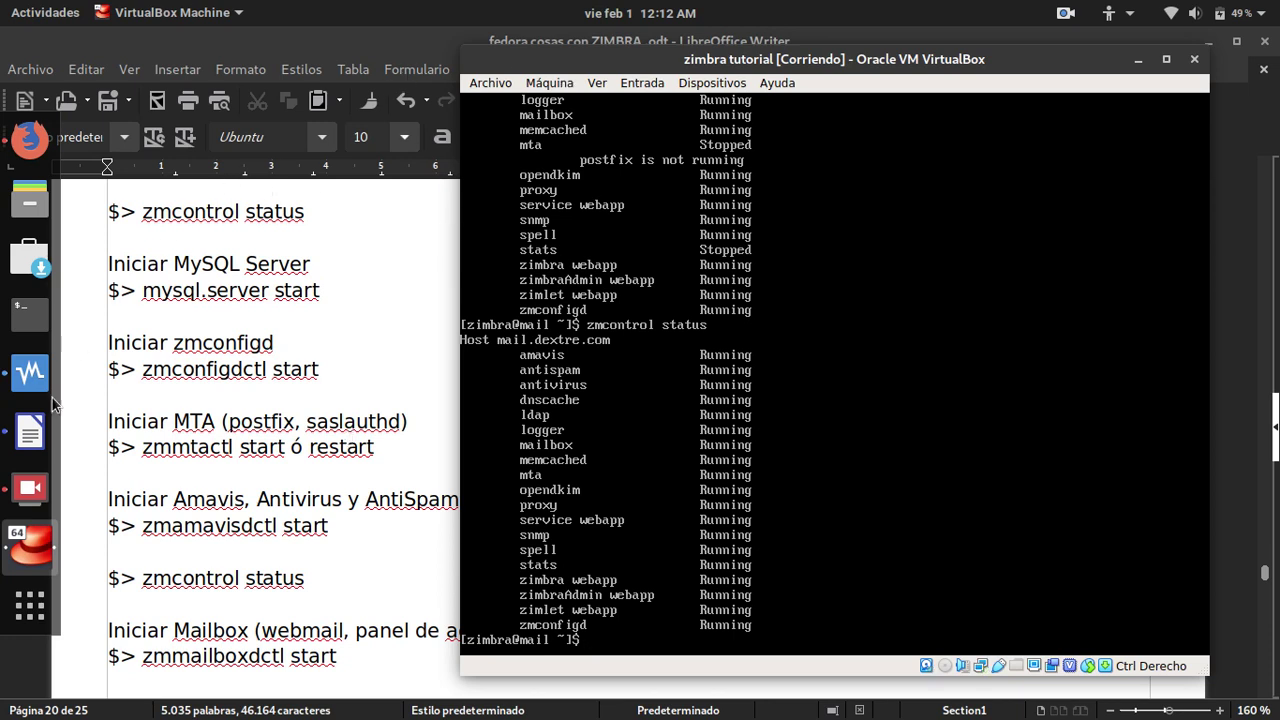
- Pause and immediately resume the SimpleScreenRecorder recording, then minimize the recorder window
click(30, 487)
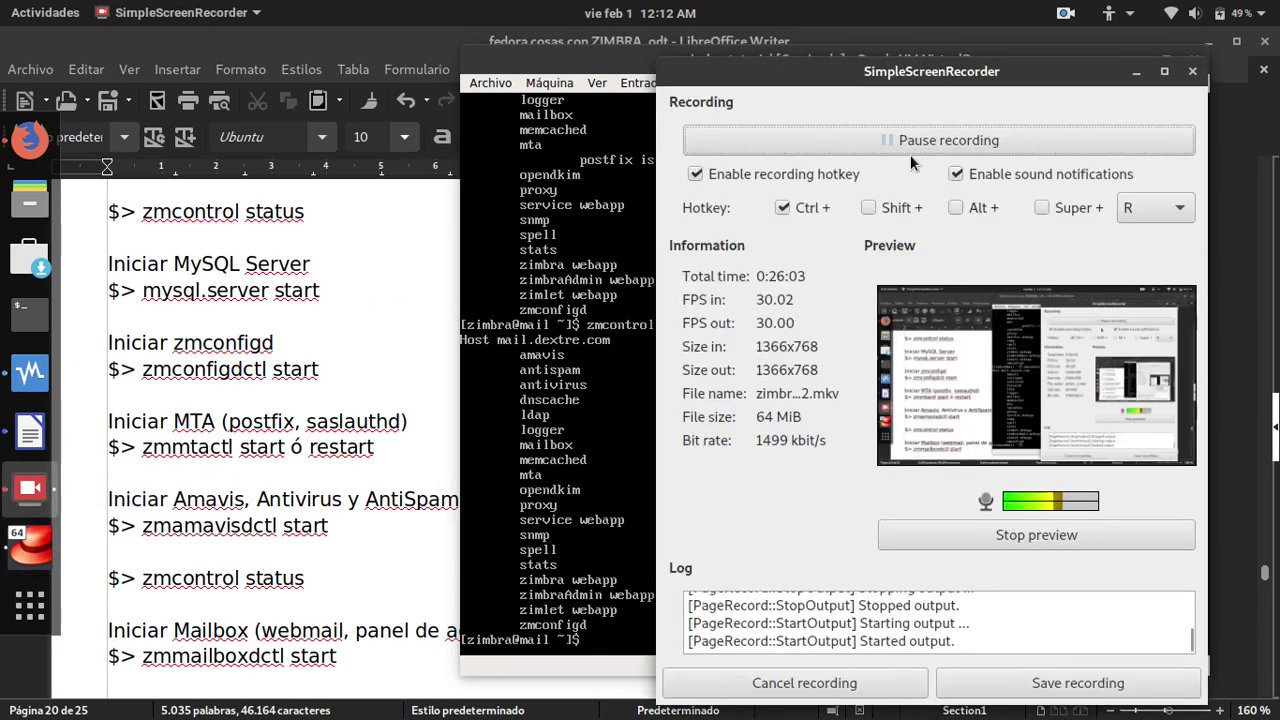
click(908, 158)
click(917, 152)
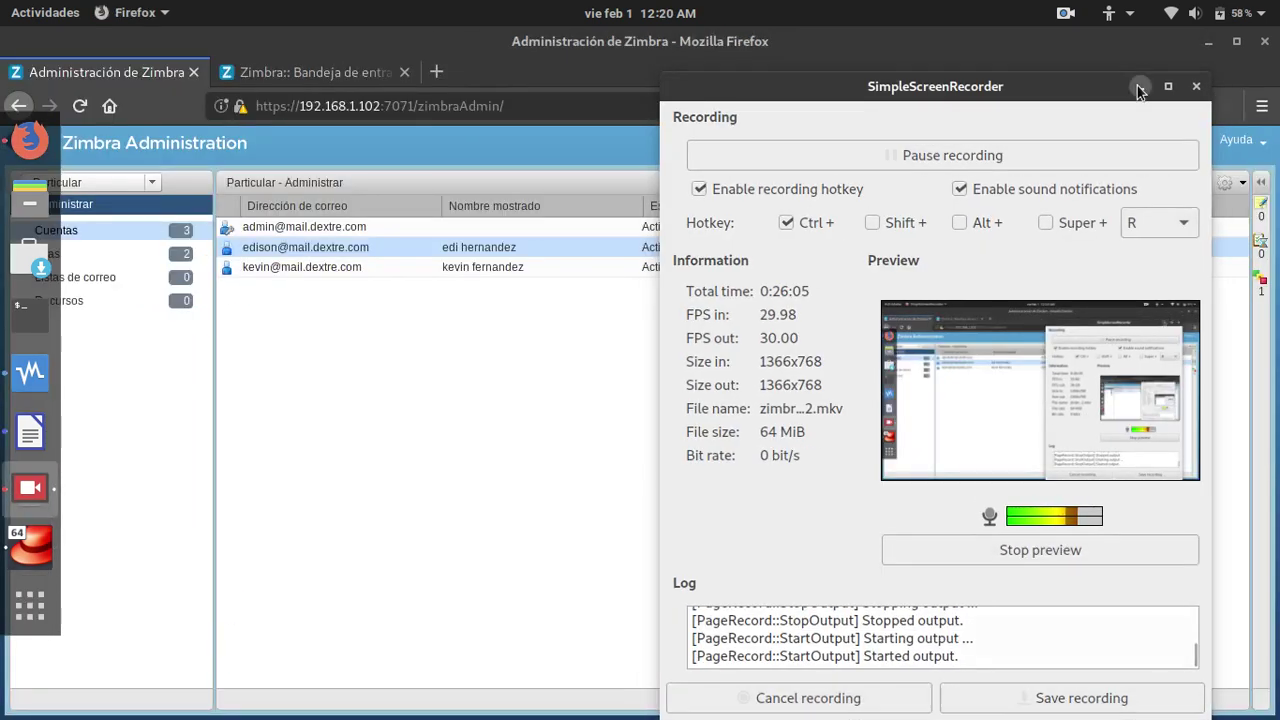
click(1139, 87)
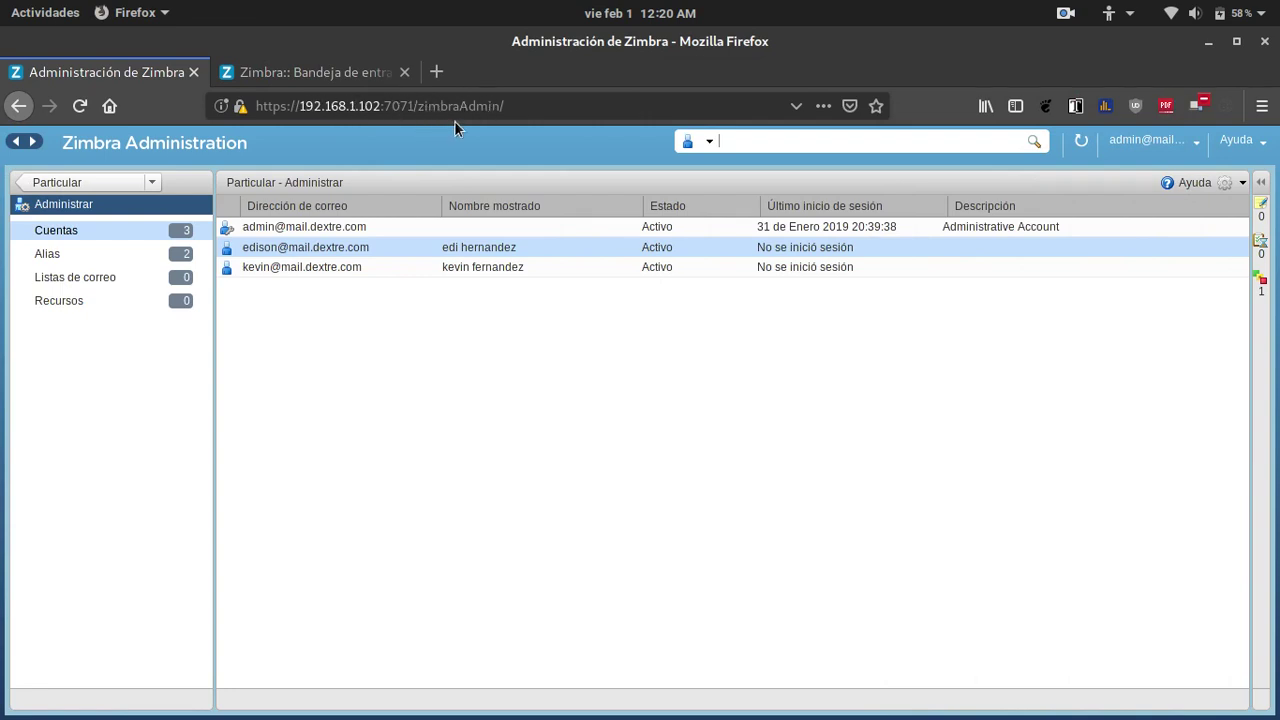
- Read the 'prueba 5' and '***UNCHECKED*** saludos' inbox messages in webmail, then return to the accounts list
right_click(301, 249)
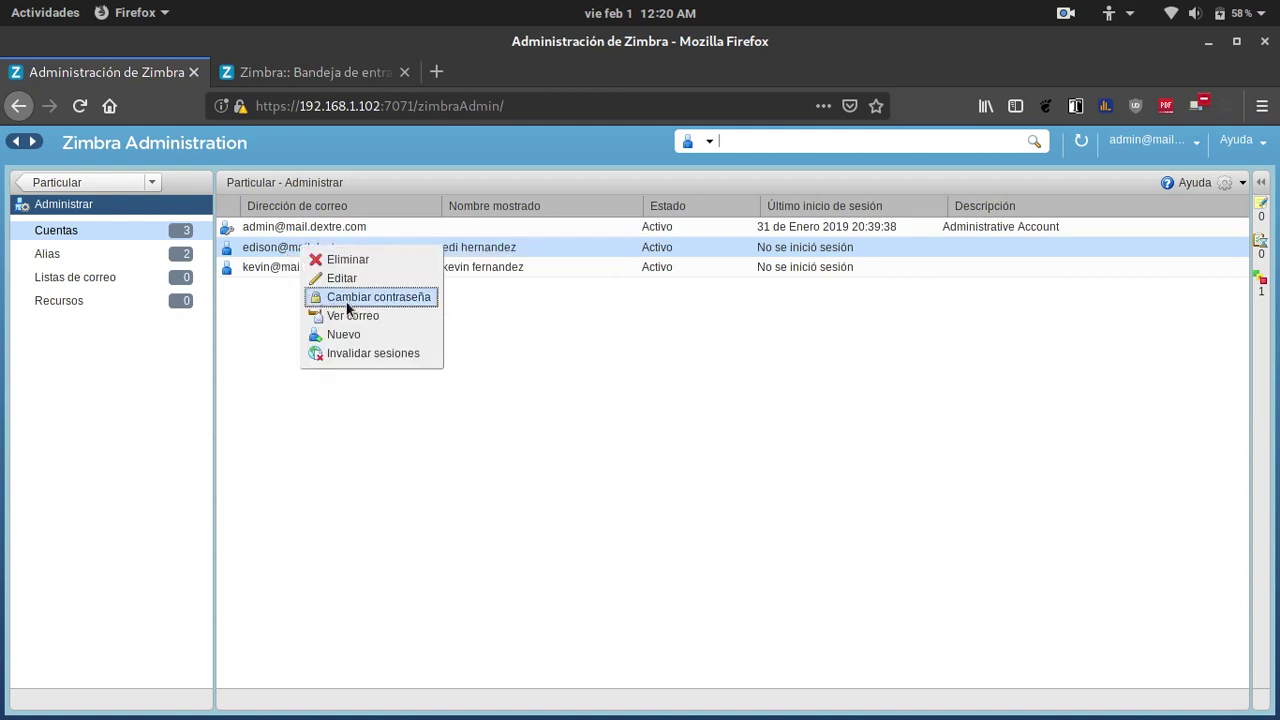
click(556, 362)
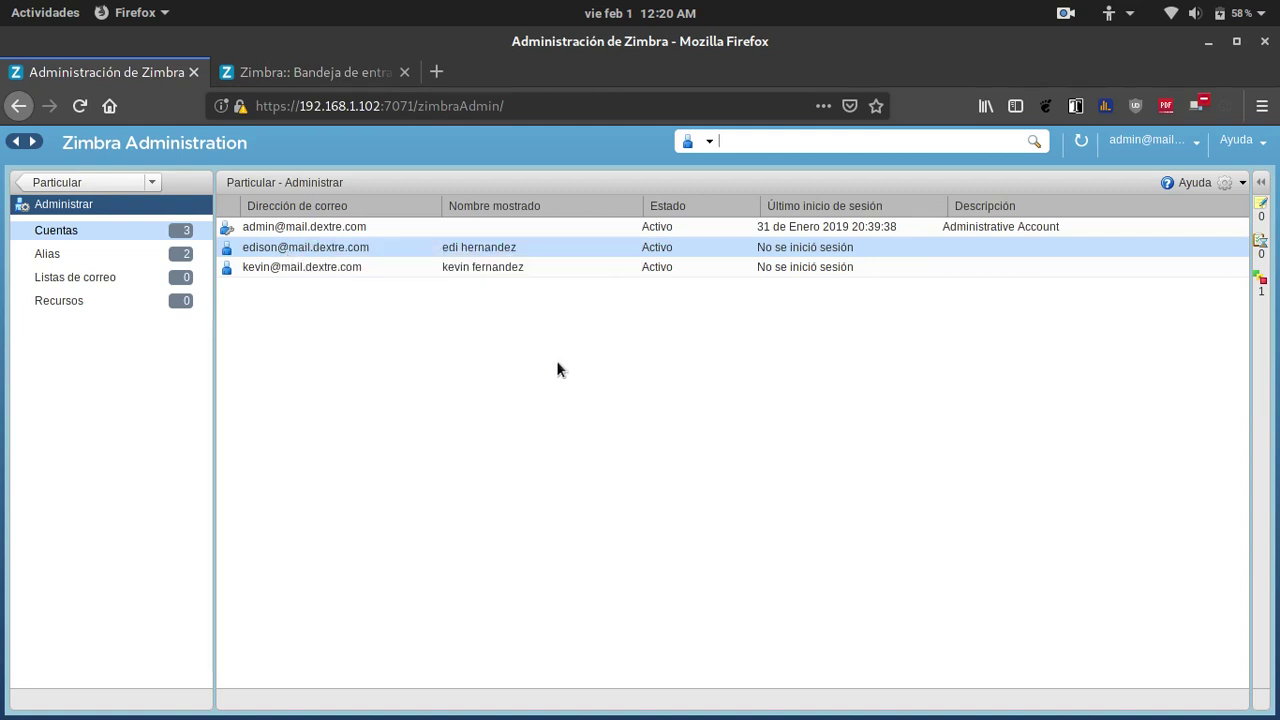
click(311, 72)
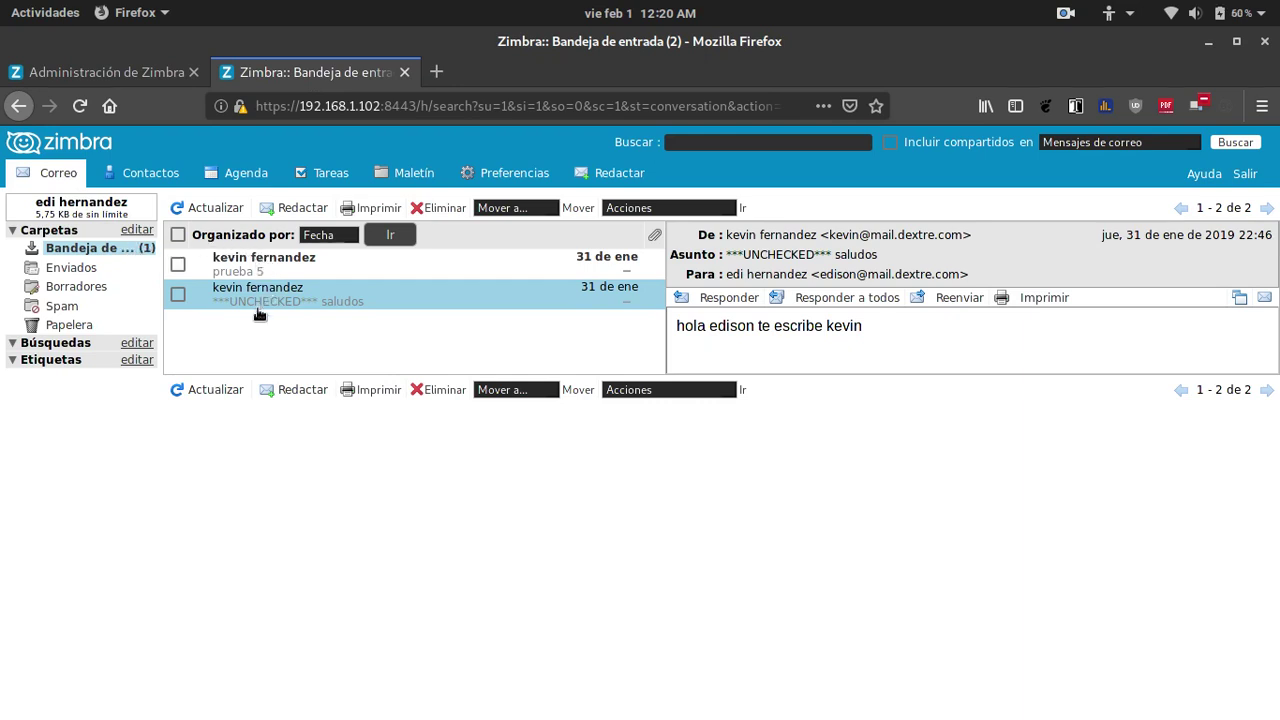
click(265, 267)
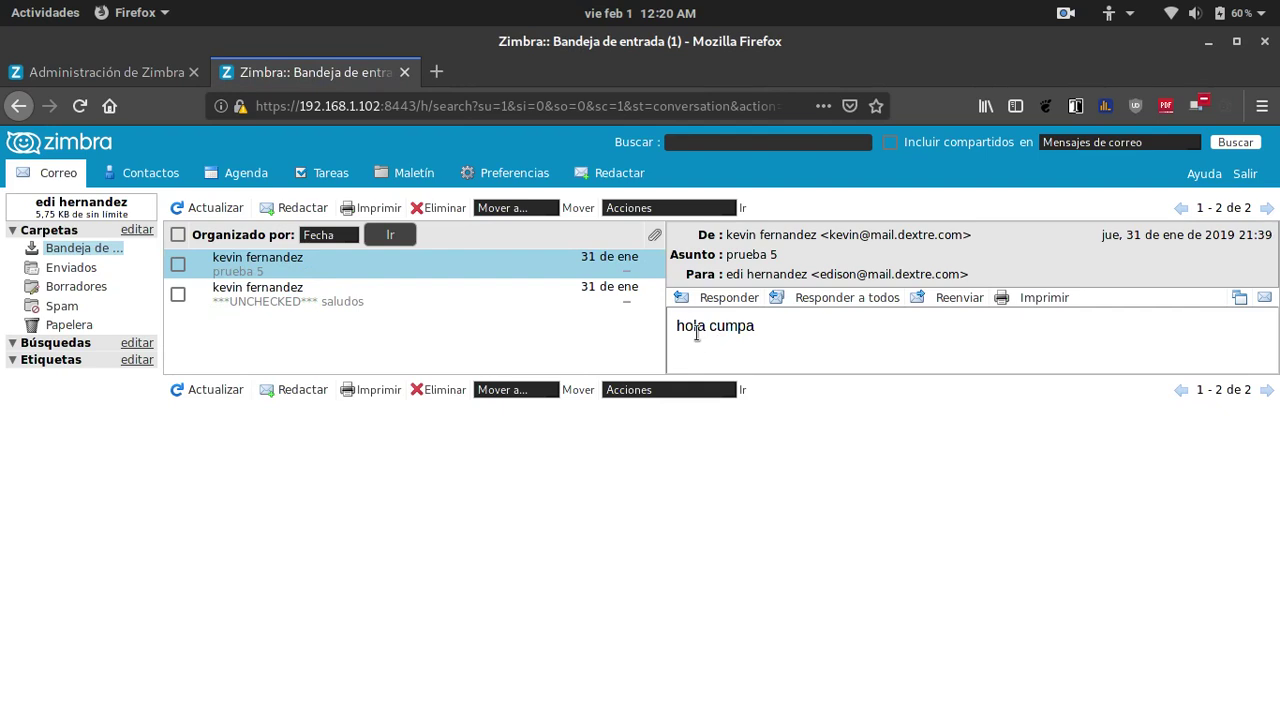
click(255, 307)
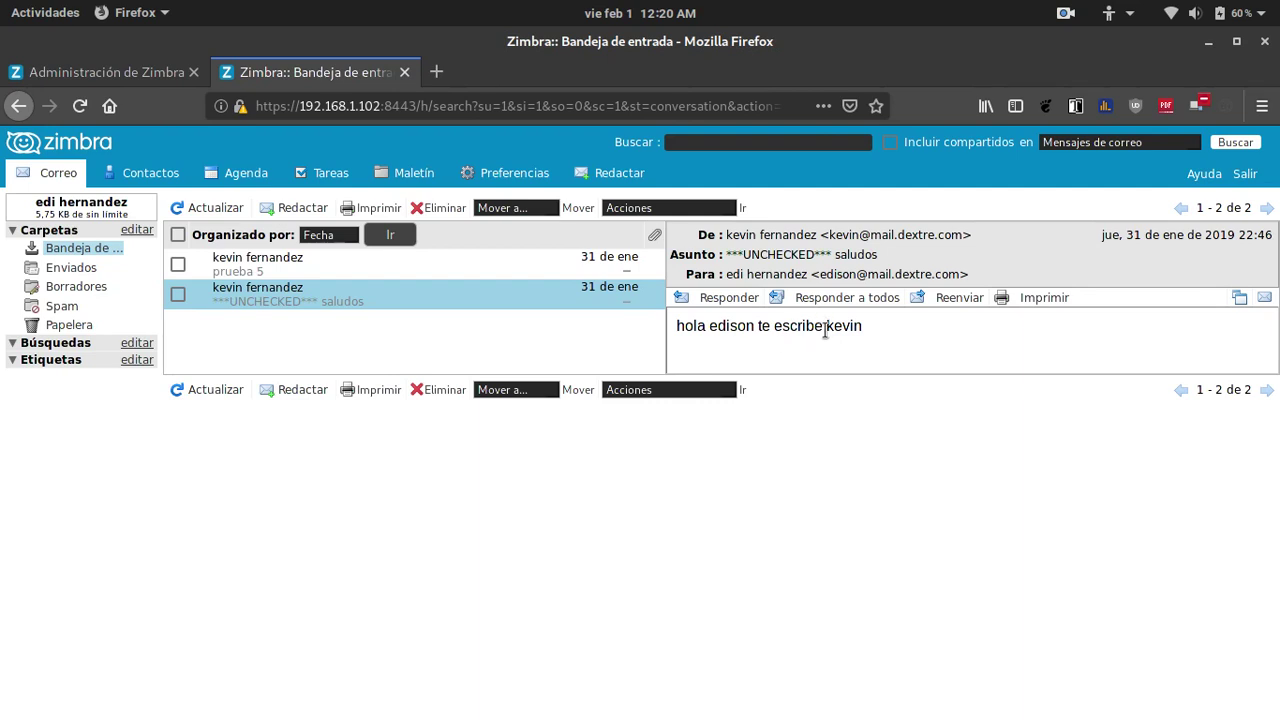
click(142, 74)
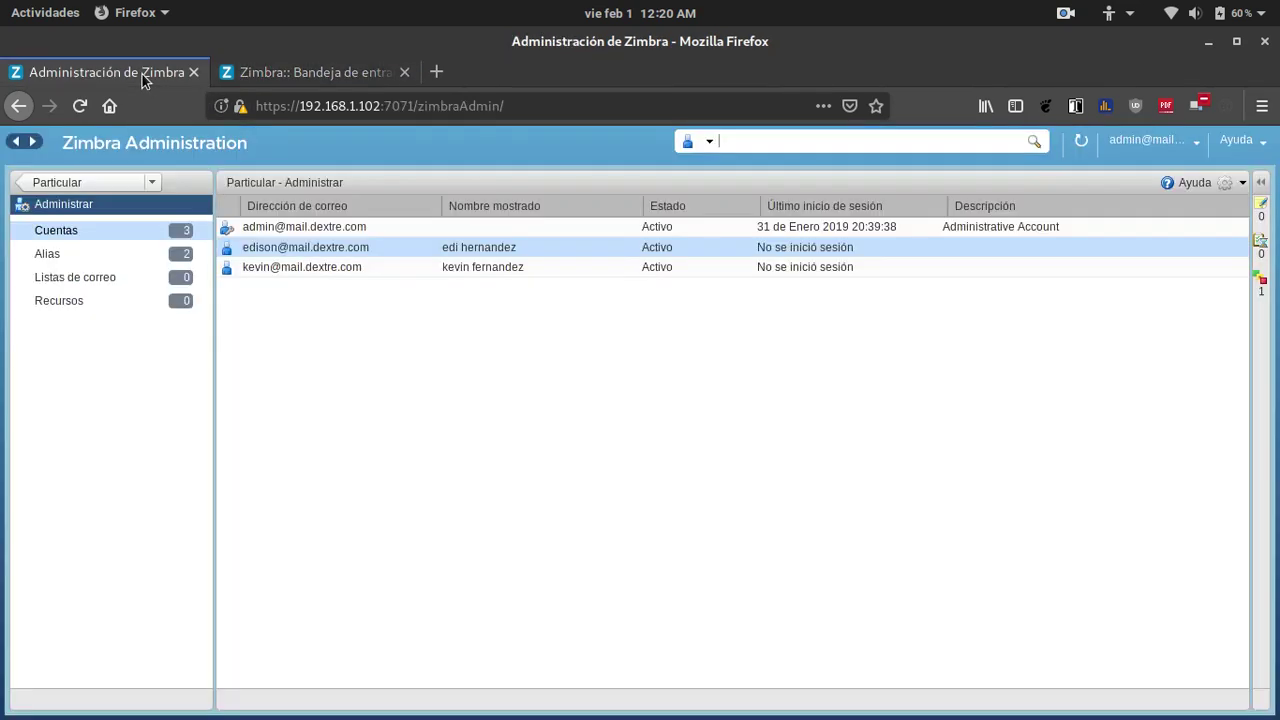
- Open the third account's mailbox via Ver correo, read 'saludos' ('hola amiguito'), and start a new message
click(285, 270)
right_click(285, 272)
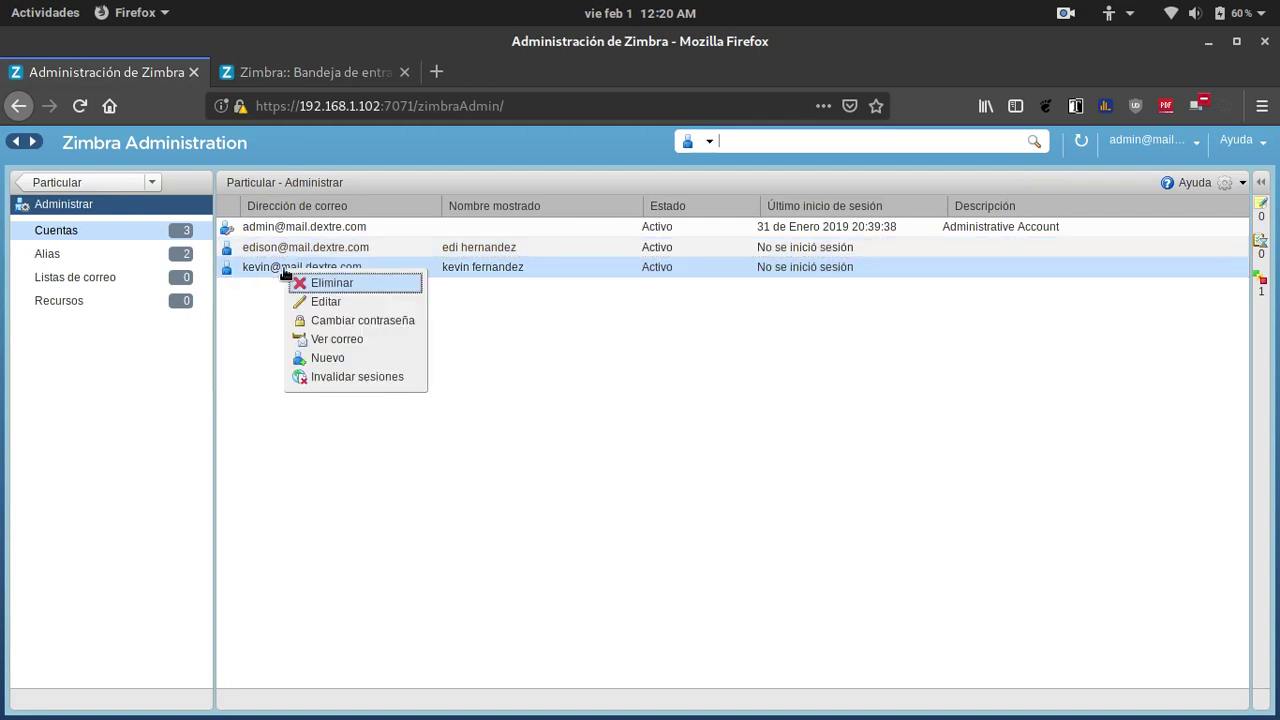
click(329, 340)
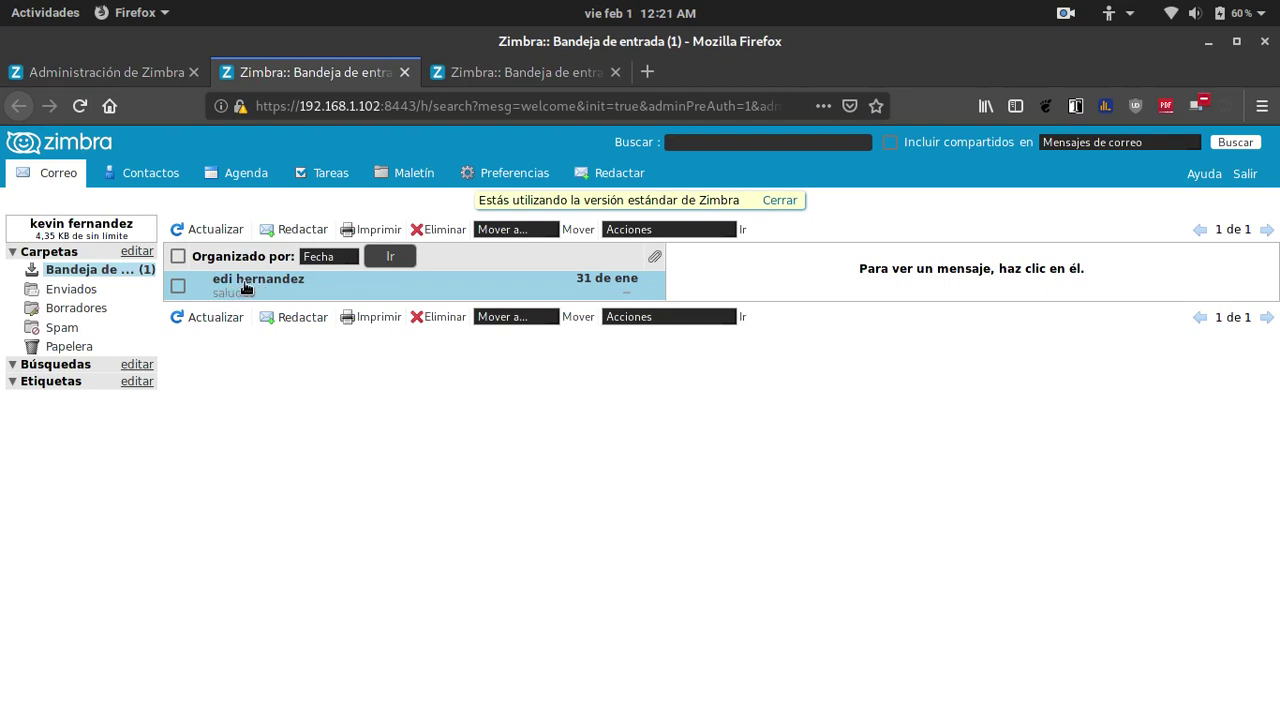
click(245, 289)
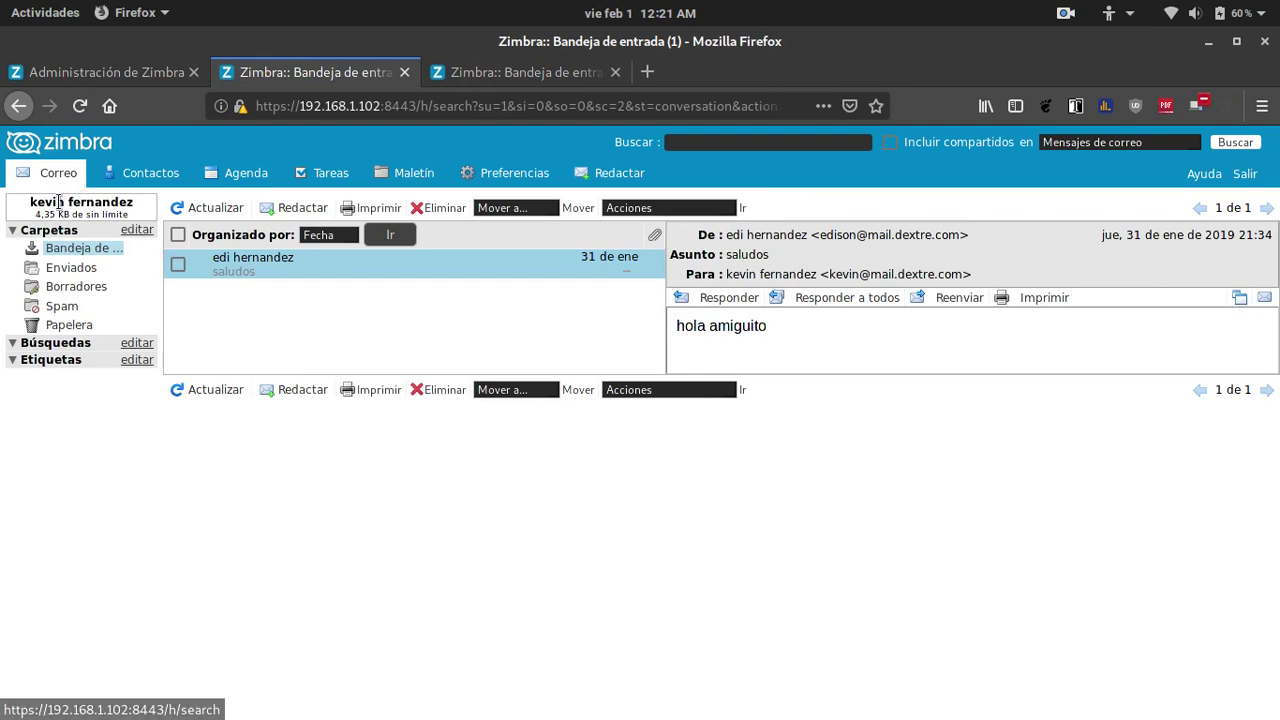
click(298, 210)
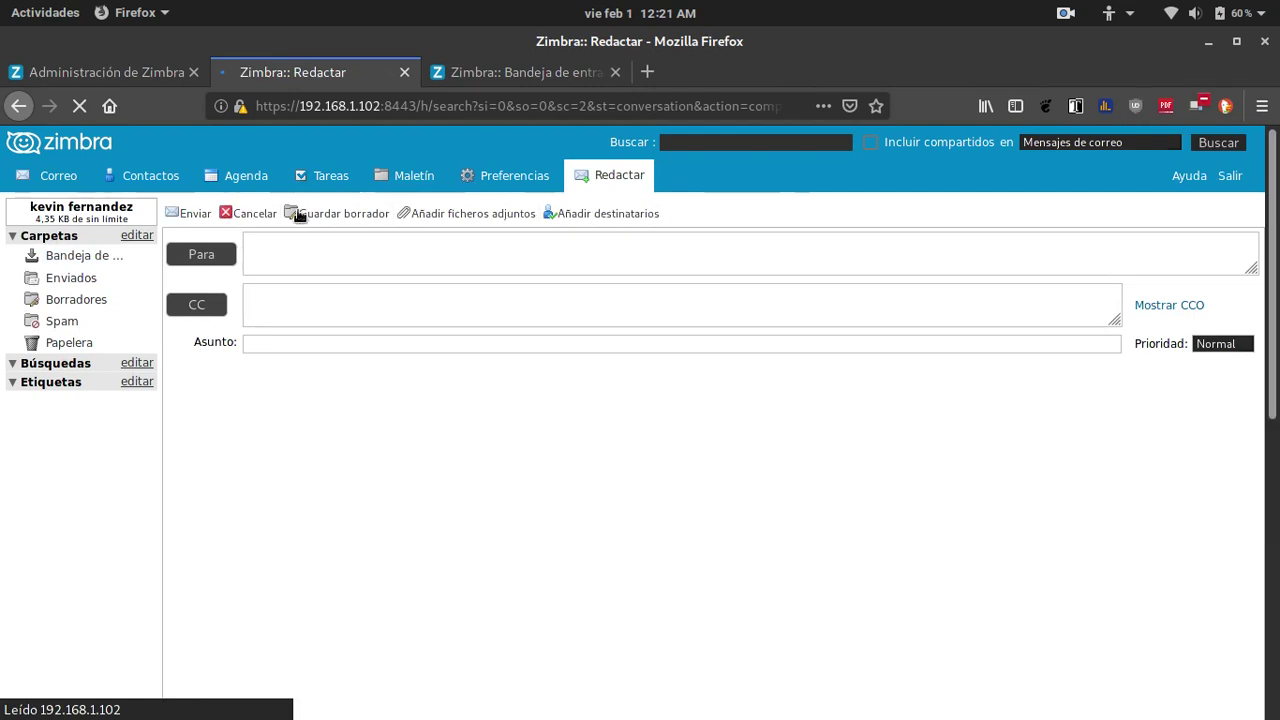
- Send the second user a 'saludos' message reading 'hola como estas te extrañamos en el wasap, slaudos'
text(edi)
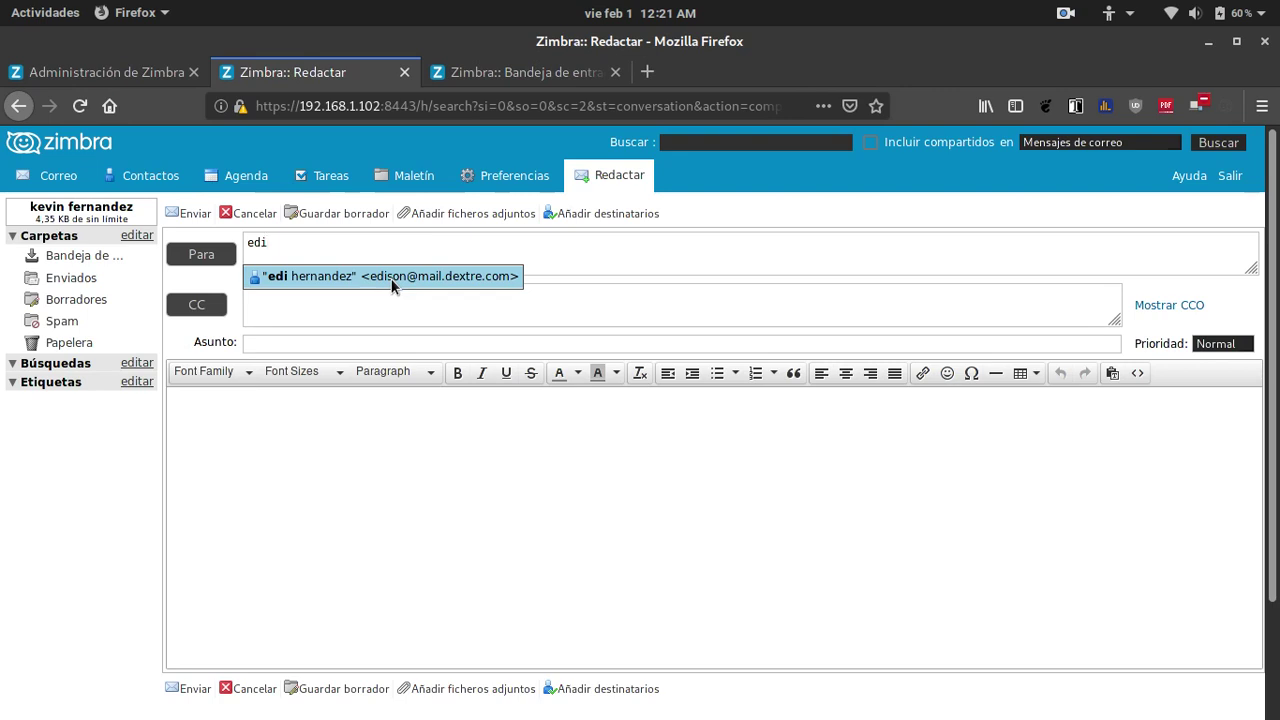
click(390, 277)
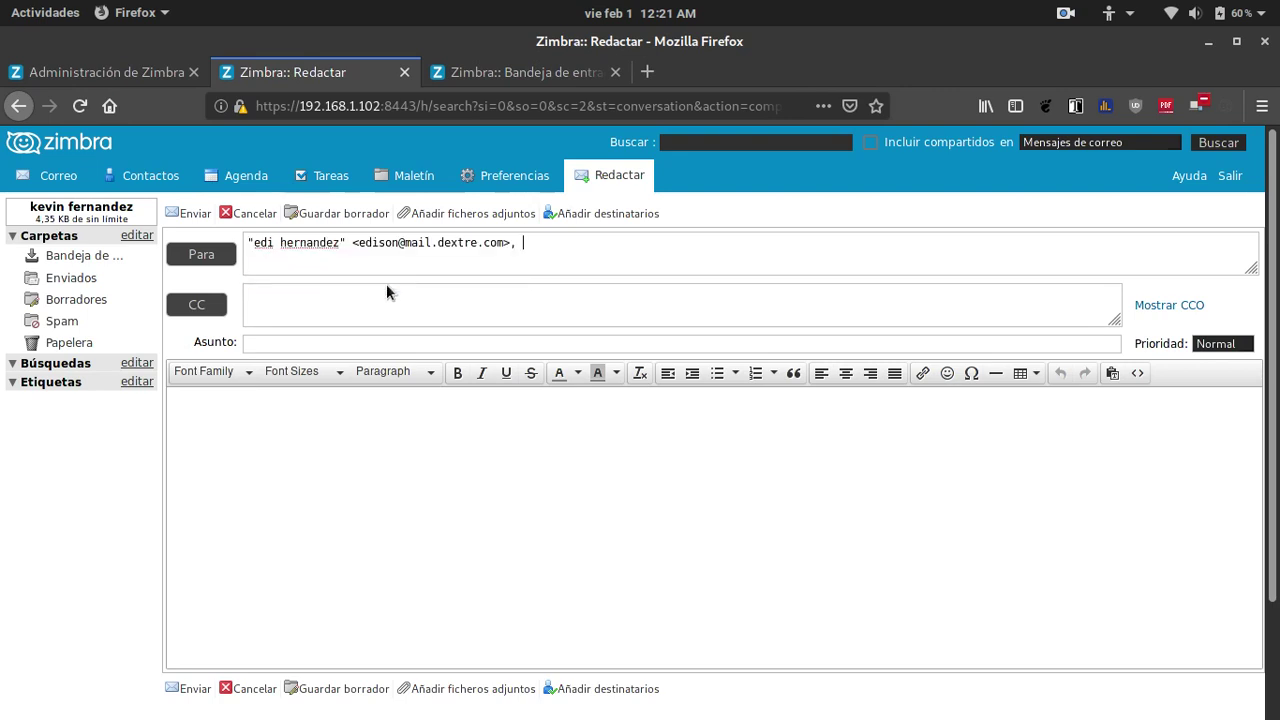
click(308, 344)
text(saludos)
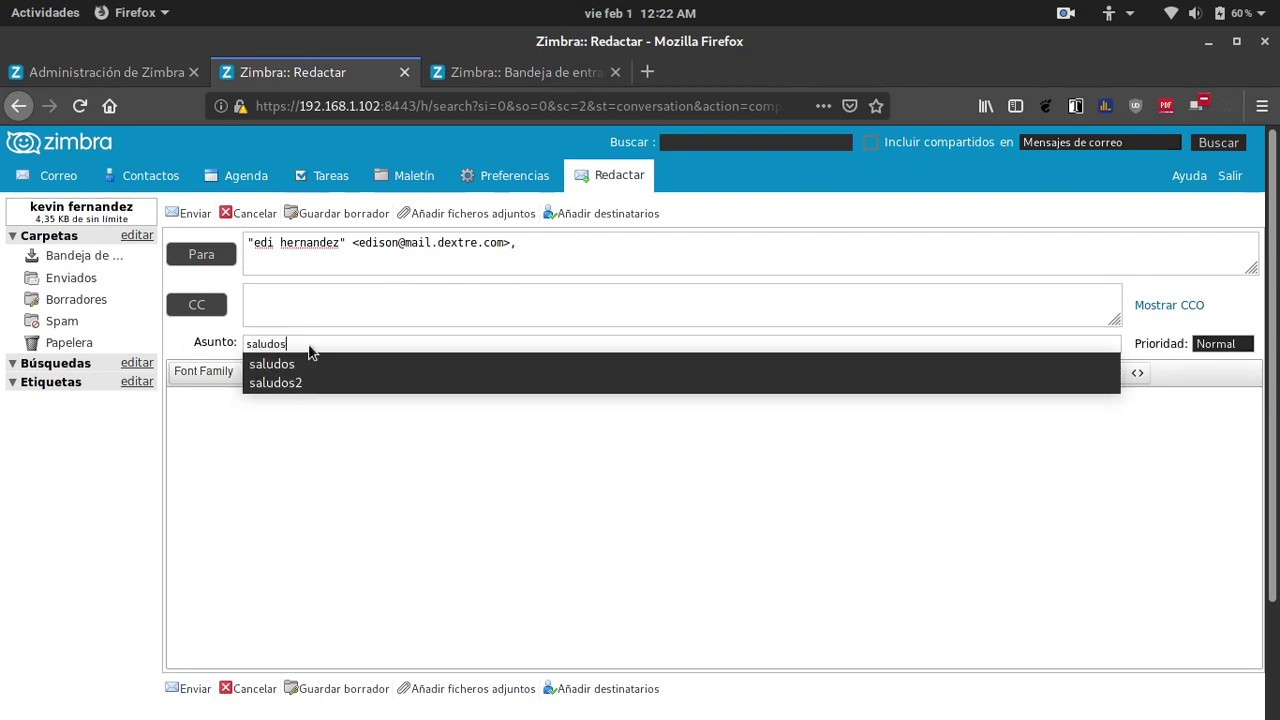
click(332, 465)
text(hol)
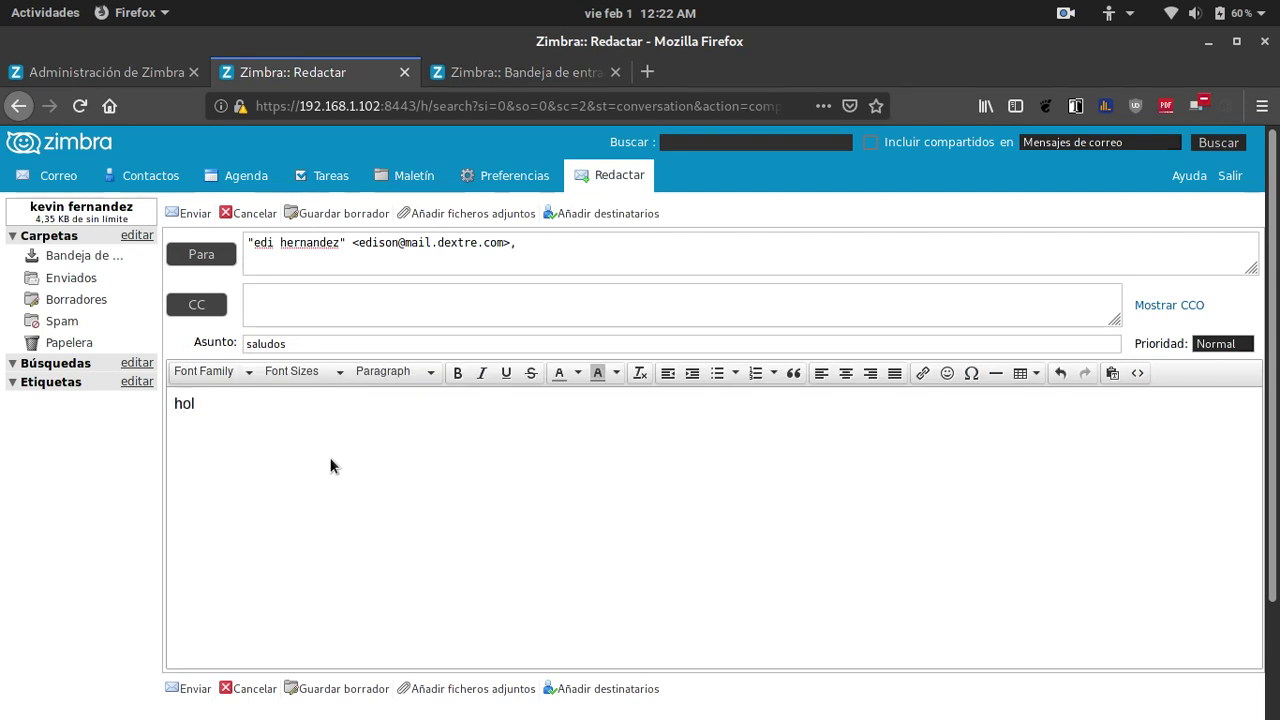
text(a como estas )
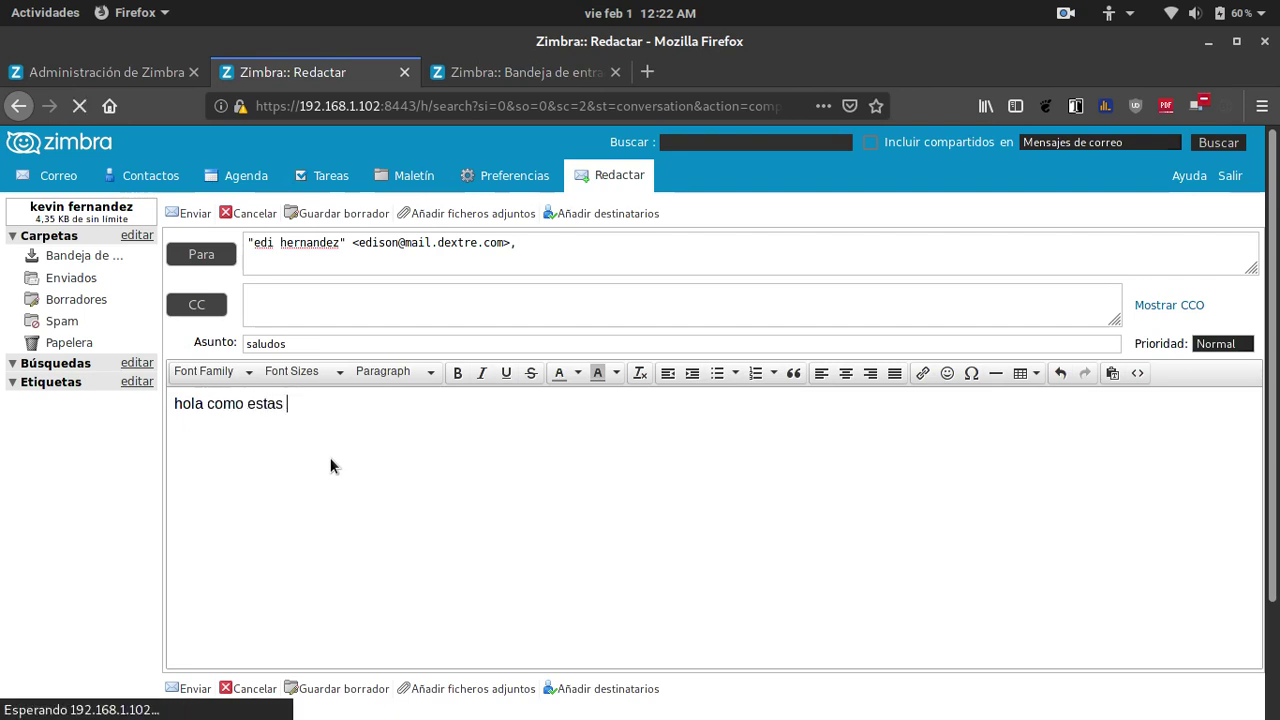
text(te extrañamos en)
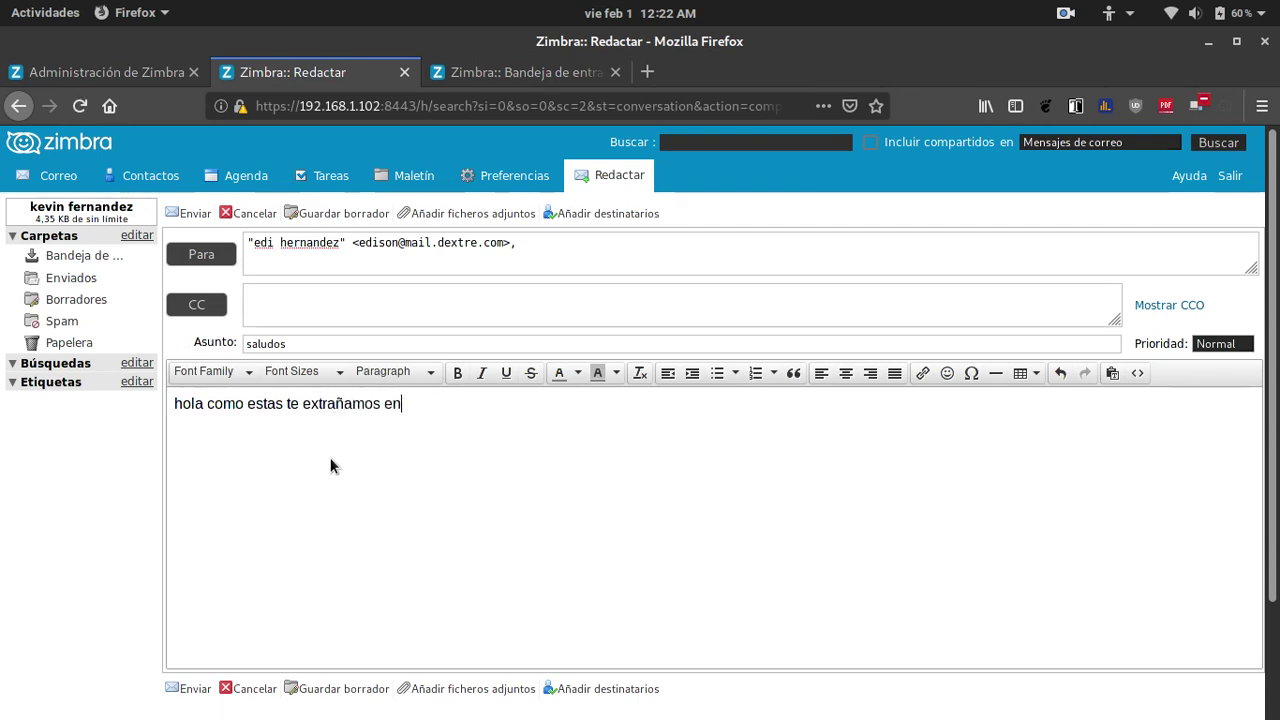
text( el wasap)
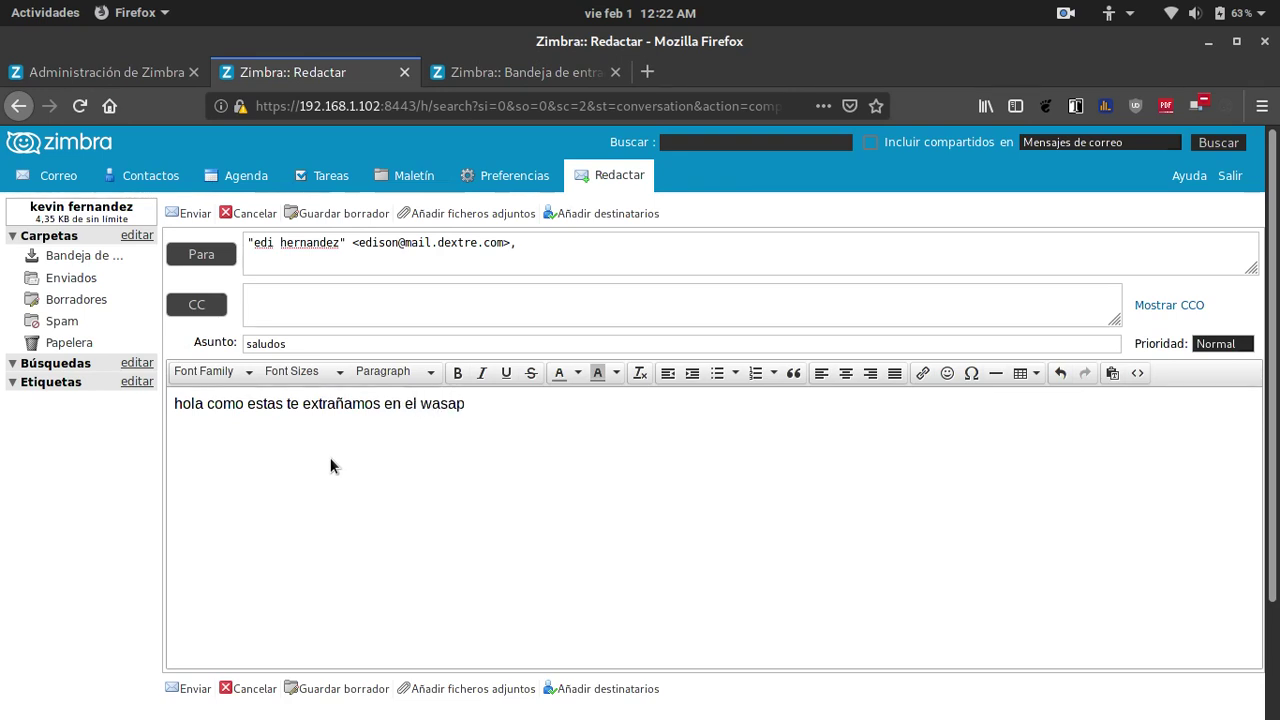
text(, slaudos)
click(176, 213)
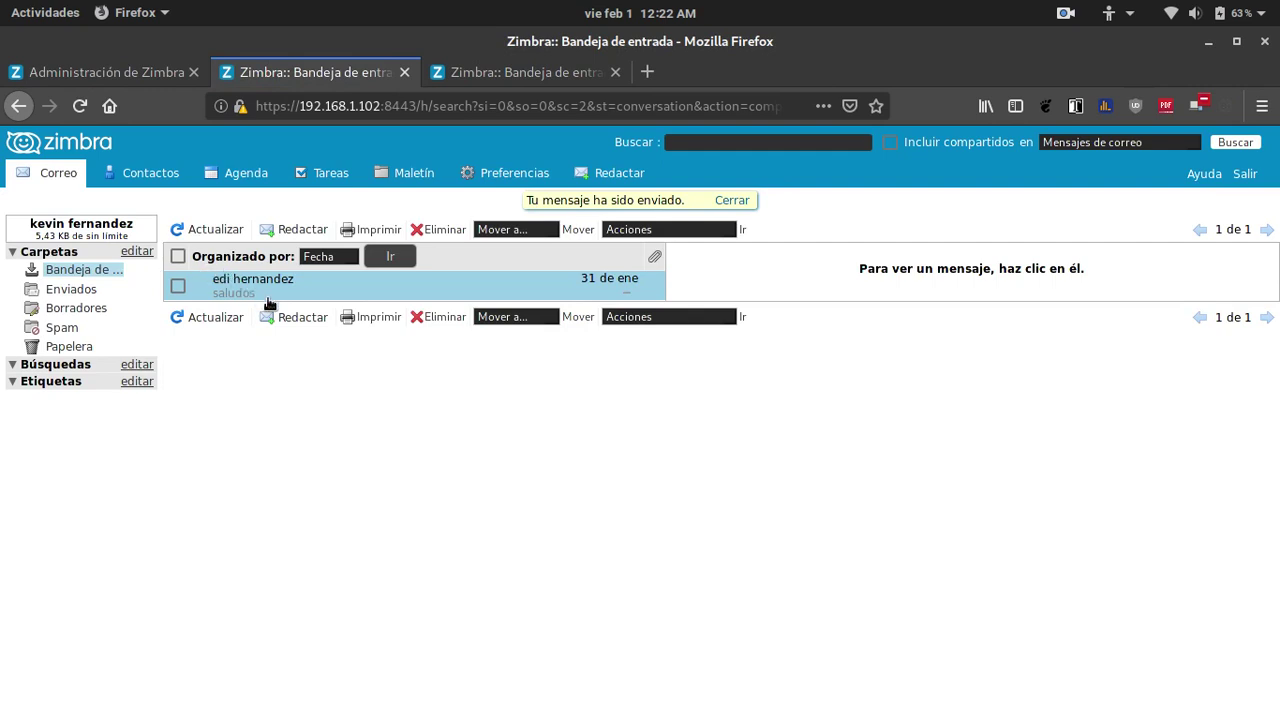
- Check the Sent folder and refresh the other webmail tab's inbox, comparing the two tabs
click(80, 290)
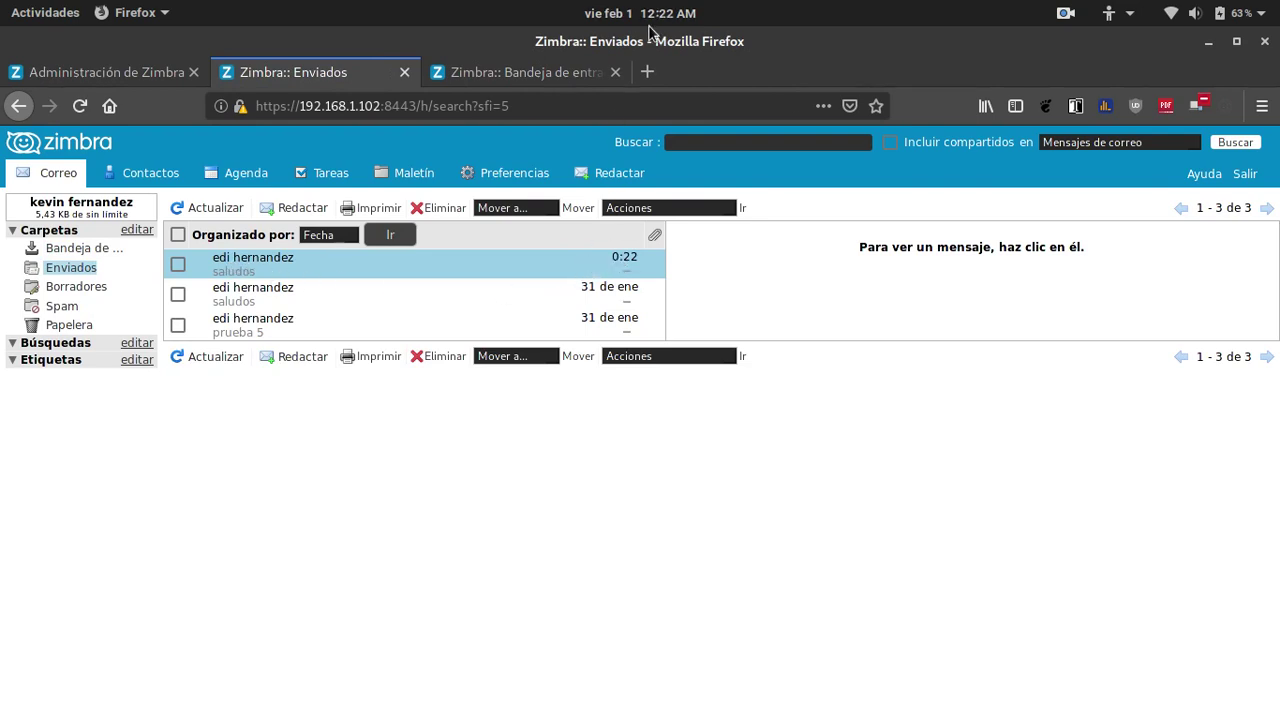
click(514, 75)
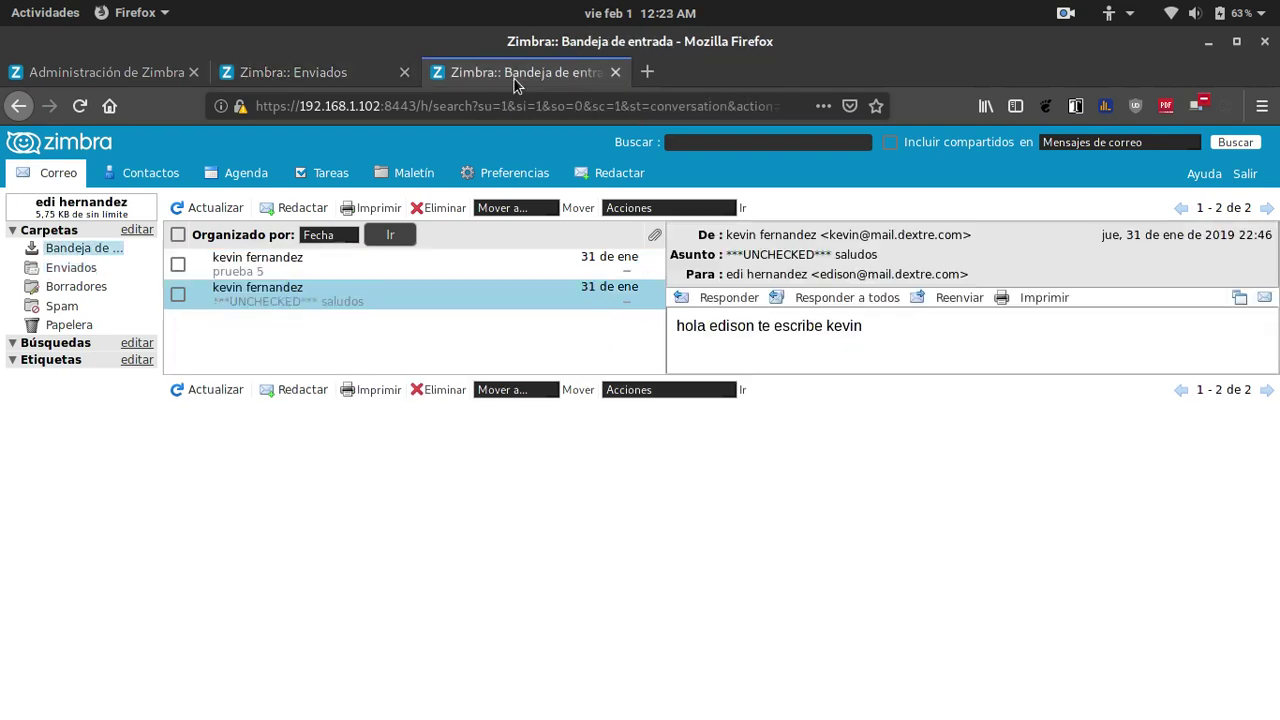
click(72, 250)
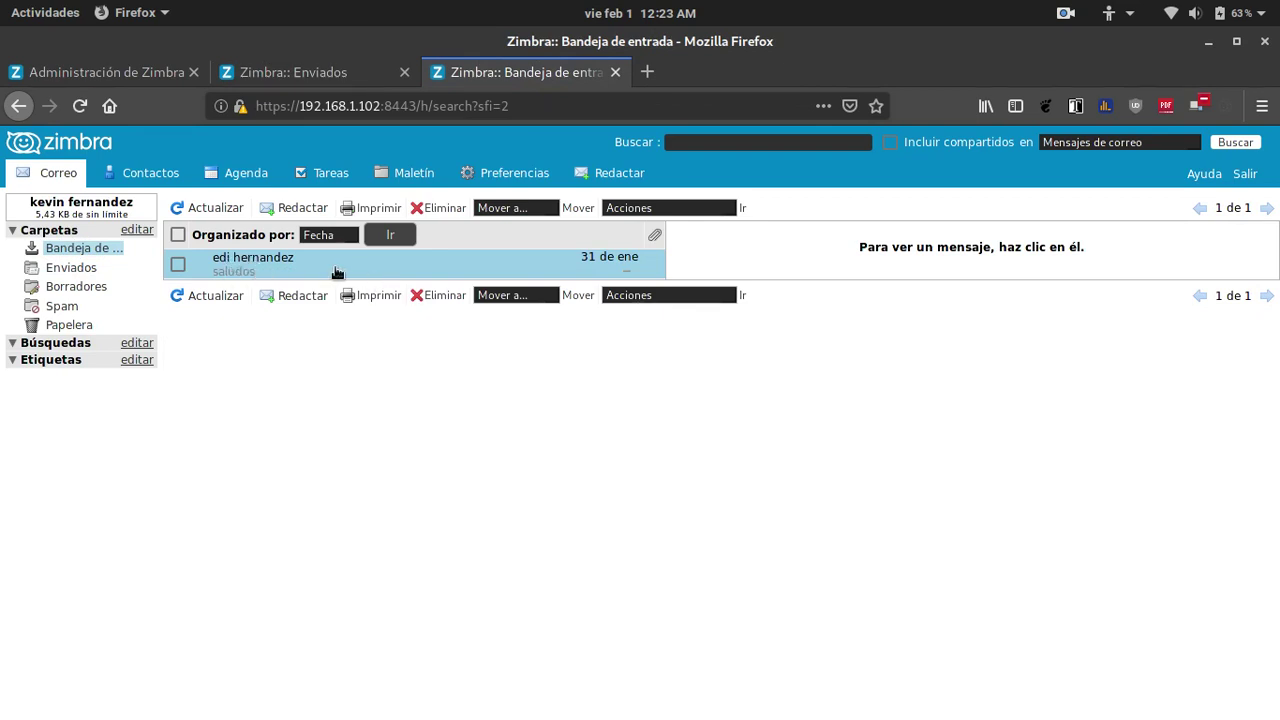
click(307, 74)
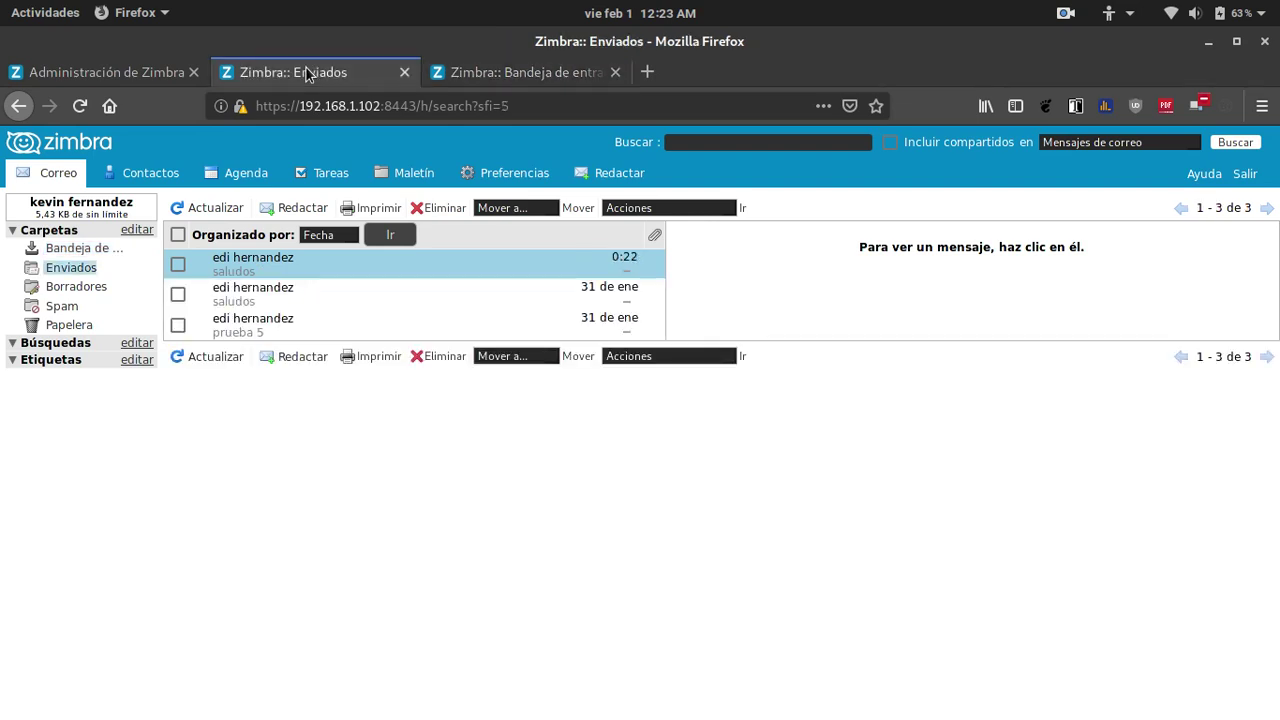
click(499, 78)
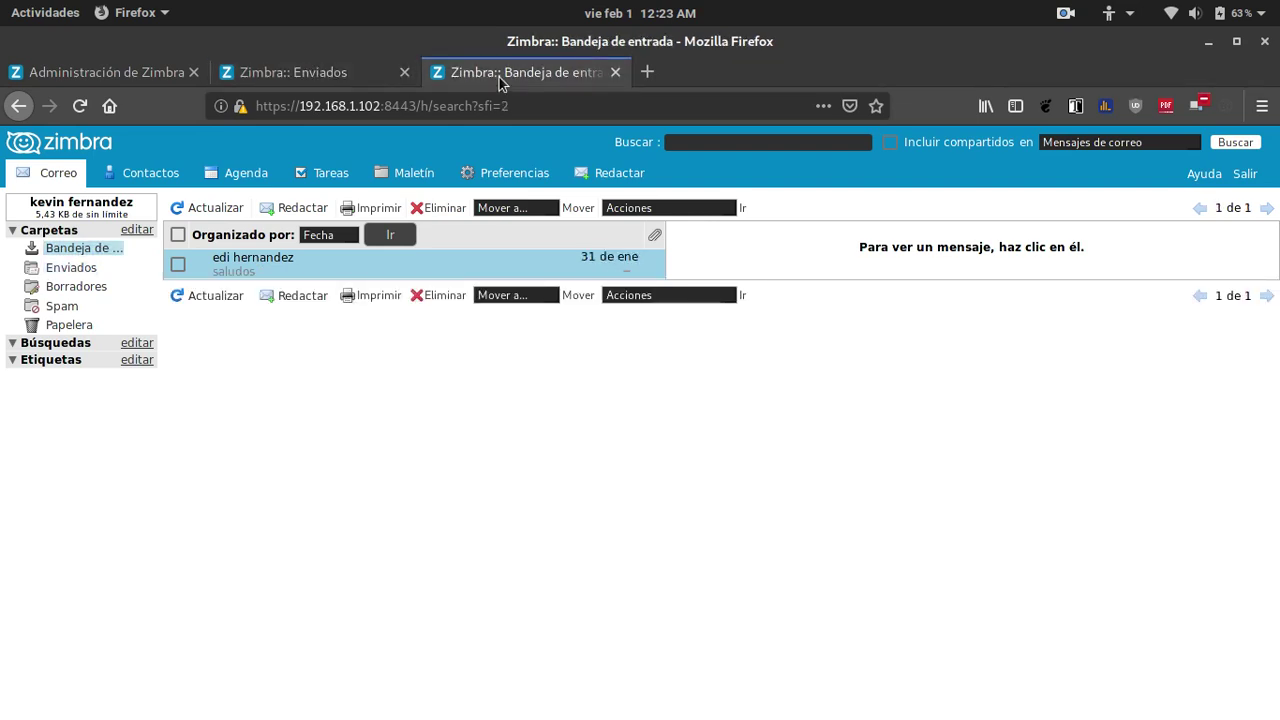
- Close the extra webmail inbox tab and go back to the admin accounts list
click(298, 80)
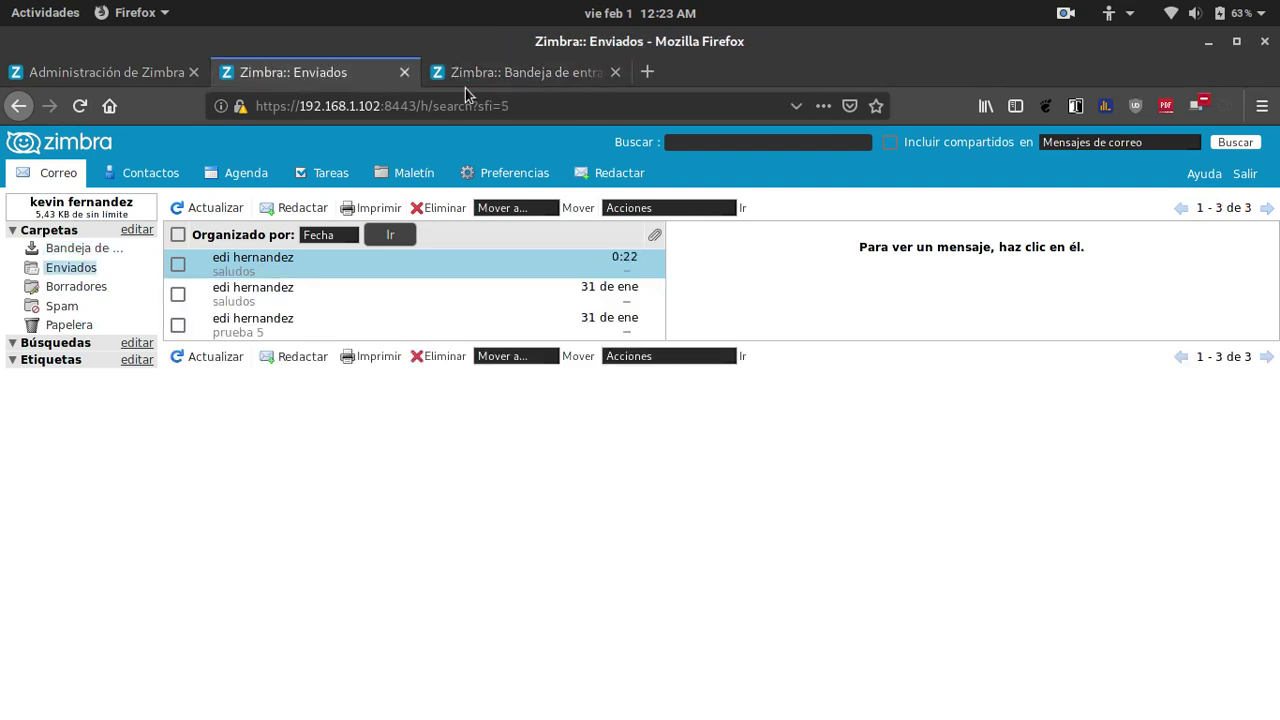
click(505, 77)
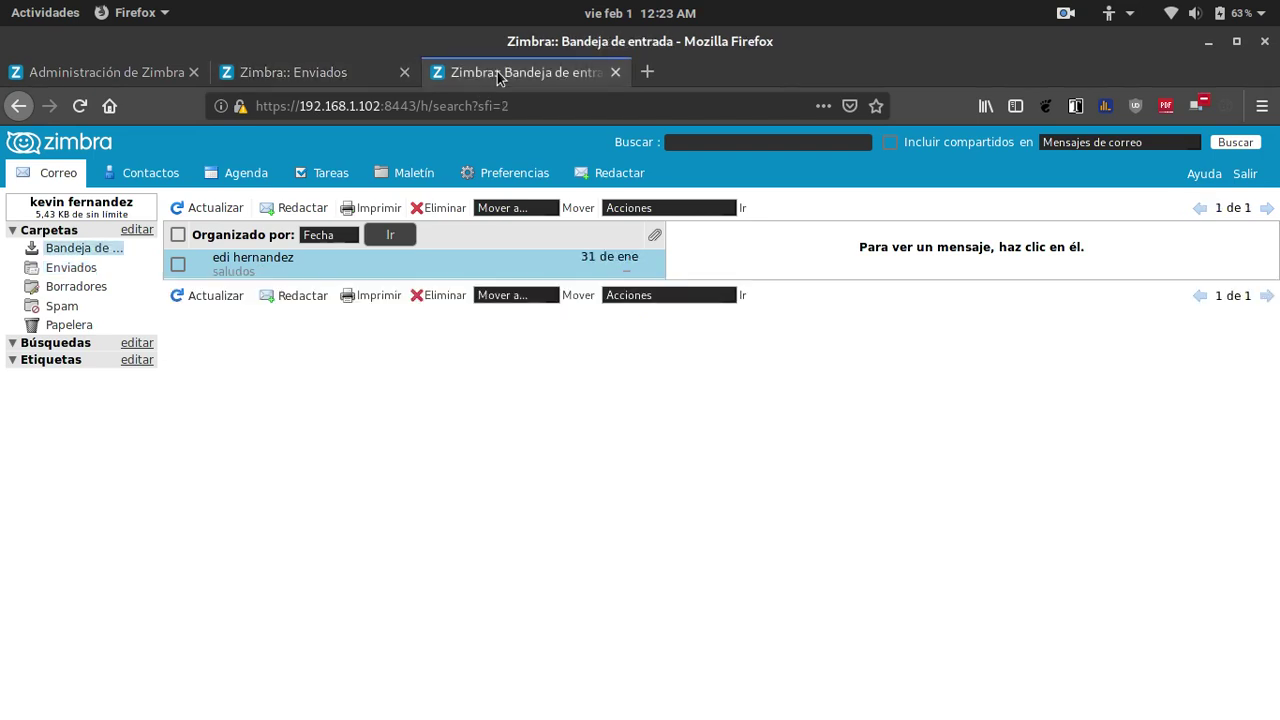
click(614, 73)
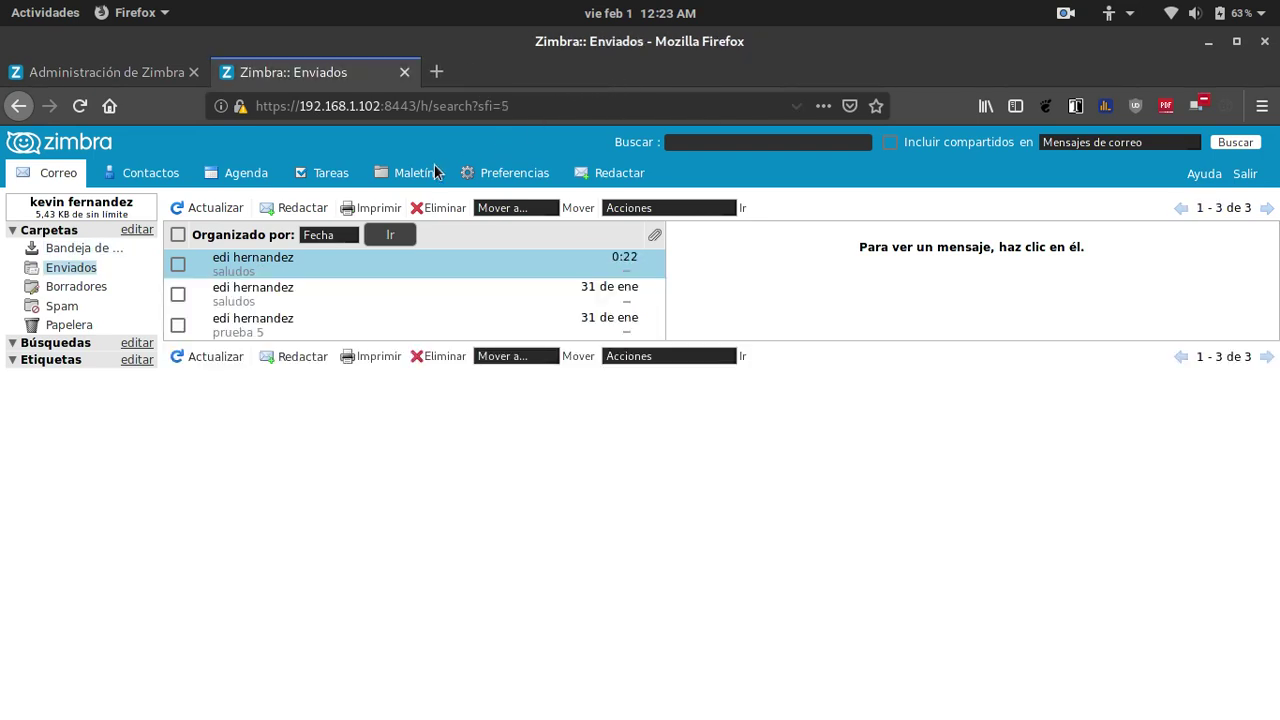
click(142, 75)
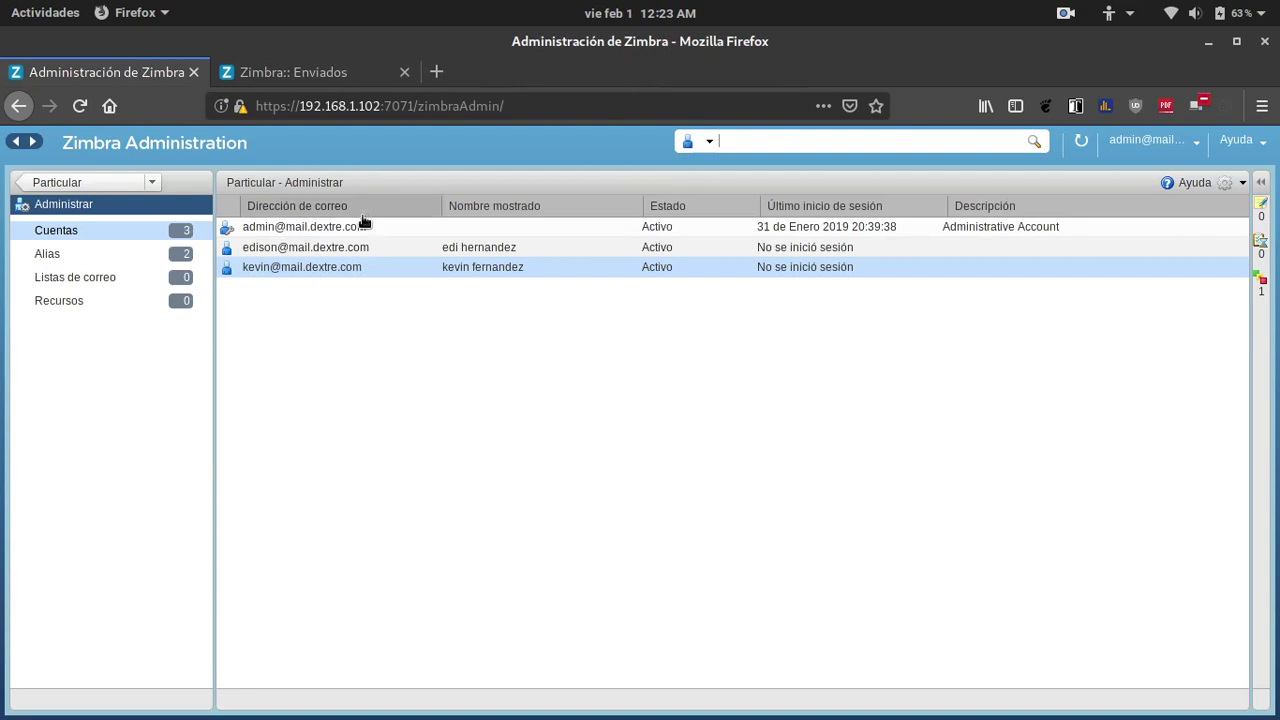
- Open the second account's mailbox via Ver correo and view the sent 'saludos' message
click(297, 252)
right_click(297, 253)
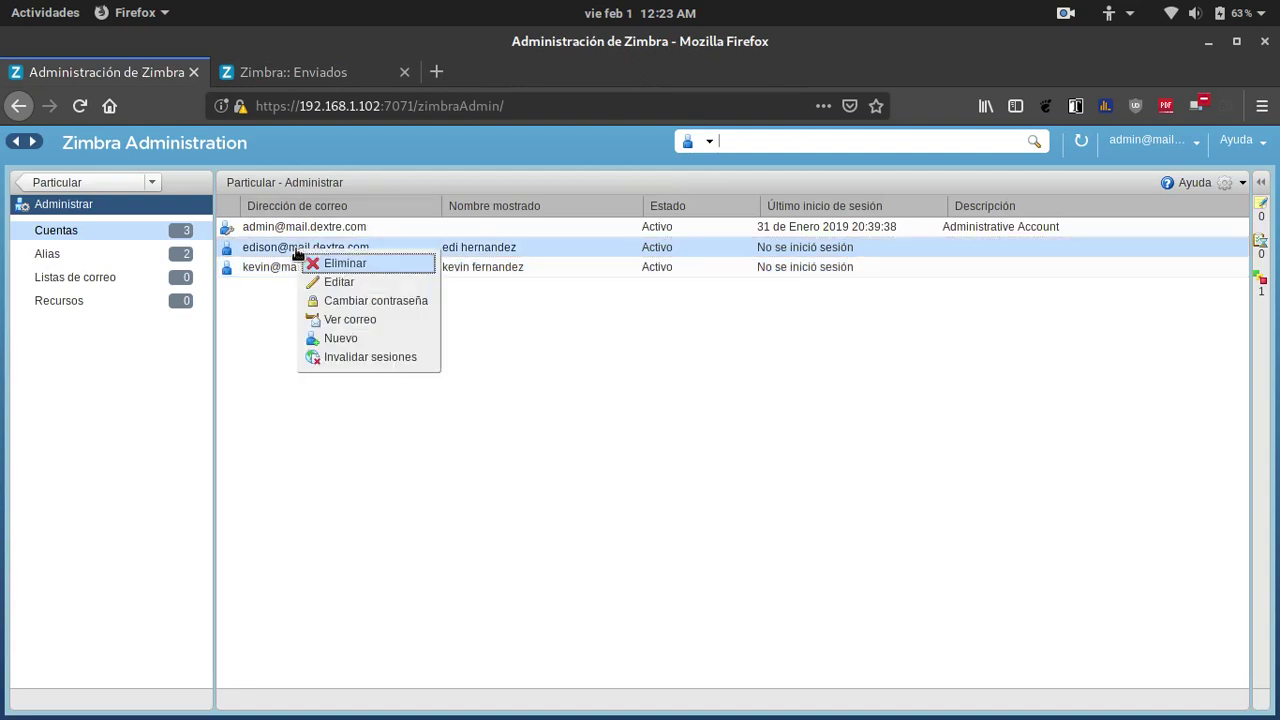
click(350, 322)
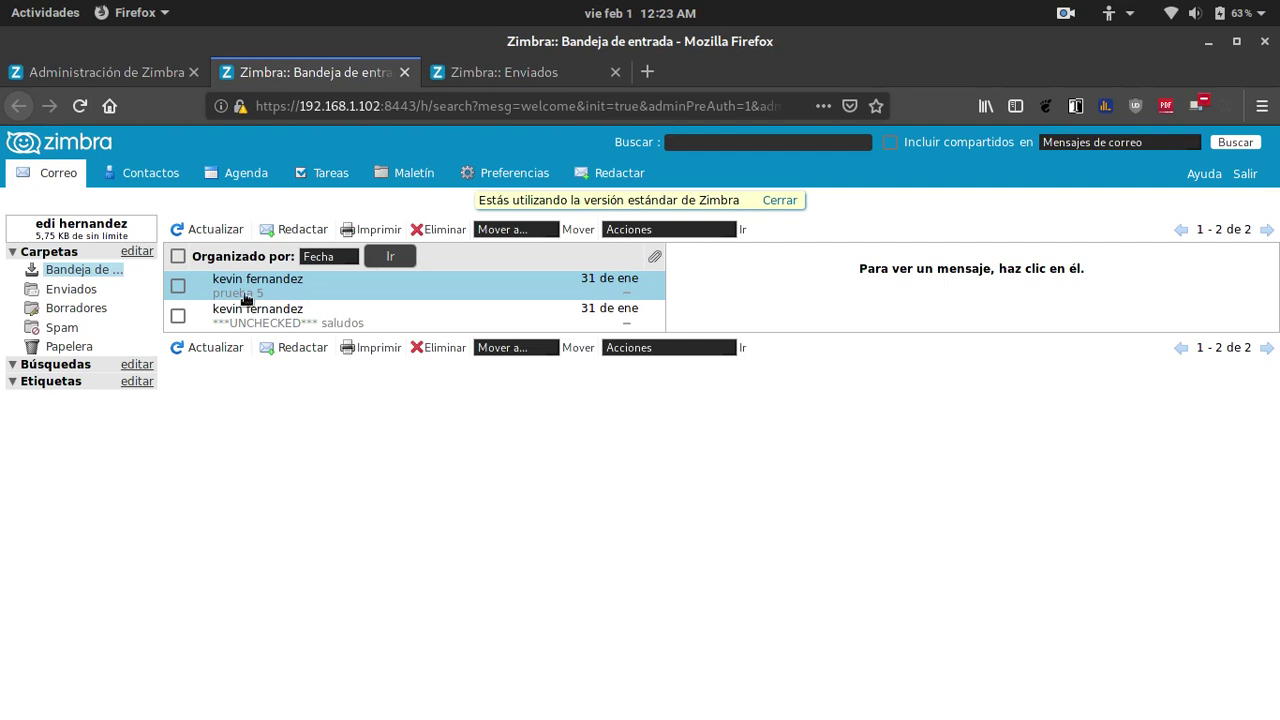
click(68, 270)
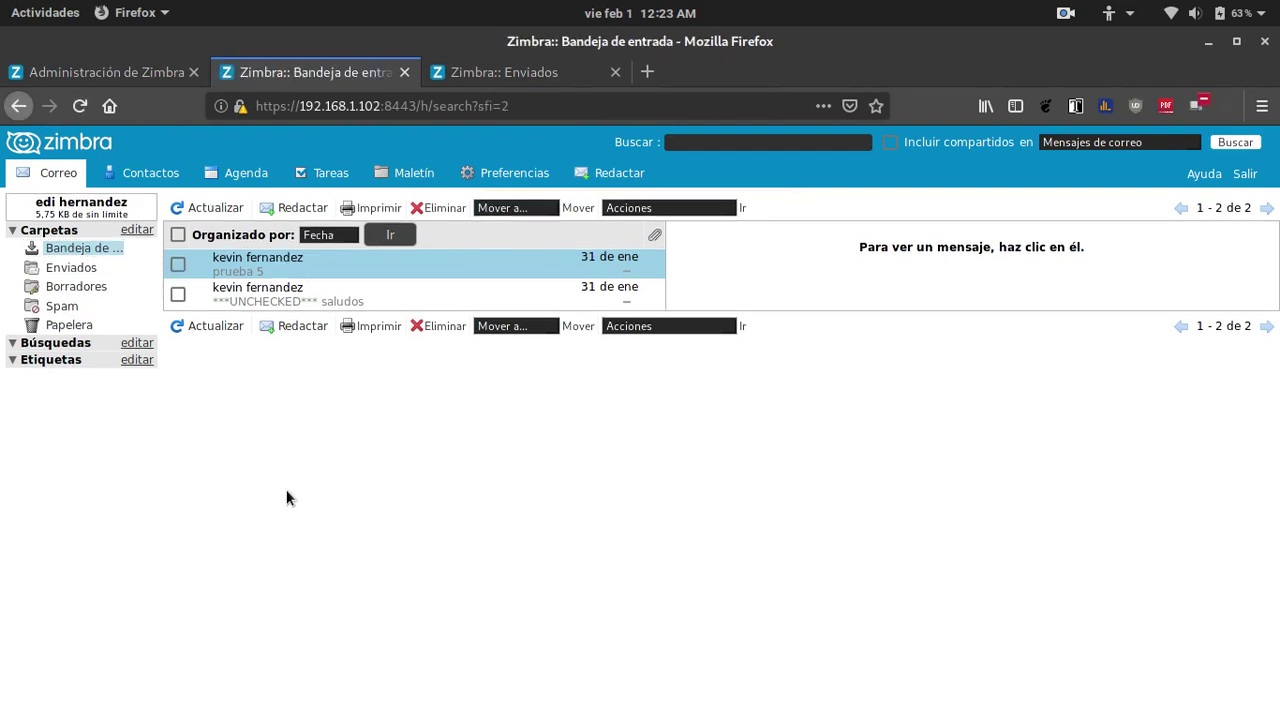
click(62, 271)
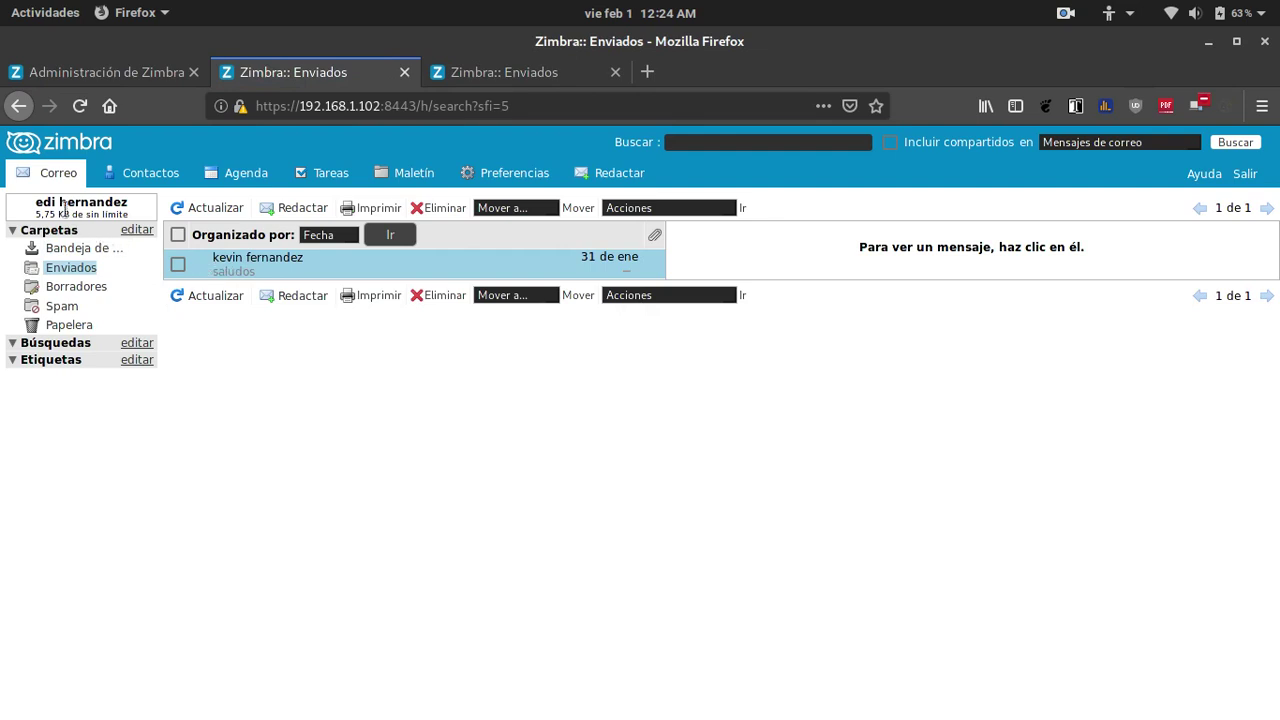
click(258, 268)
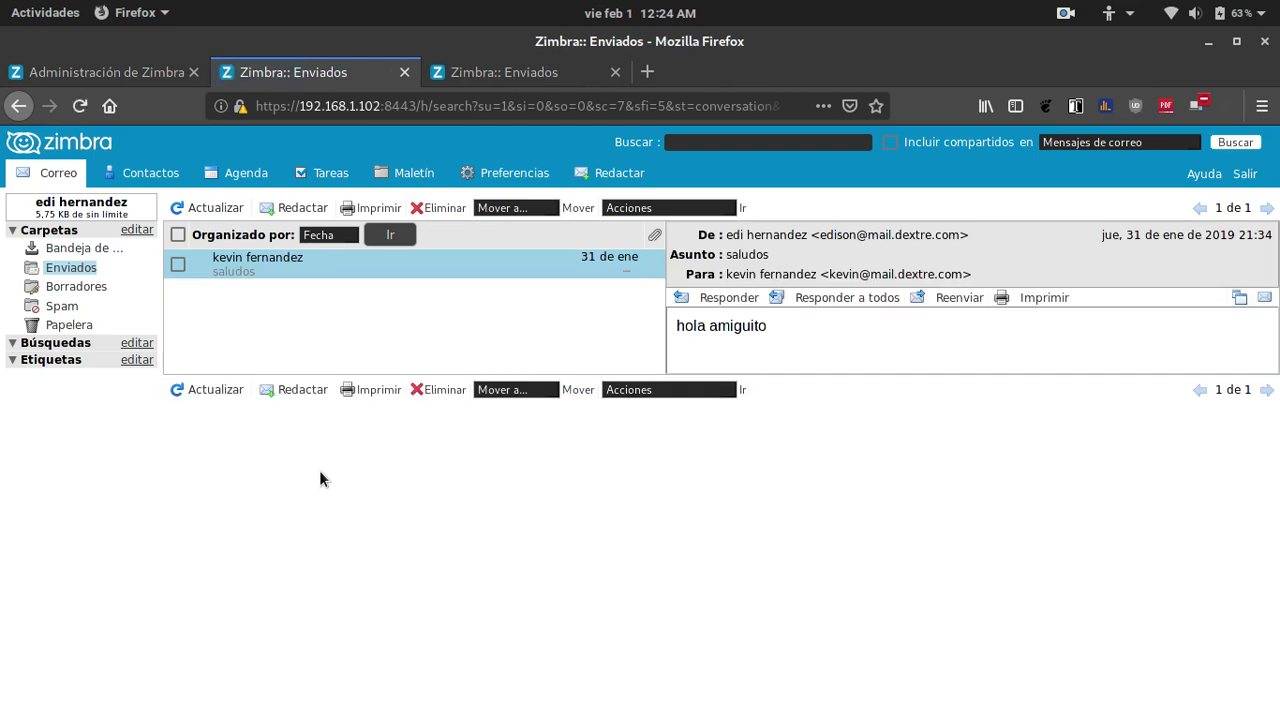
- In the other mailbox tab, view the sent 'saludos' message and both inbox messages, including 'prueba 5'
click(492, 79)
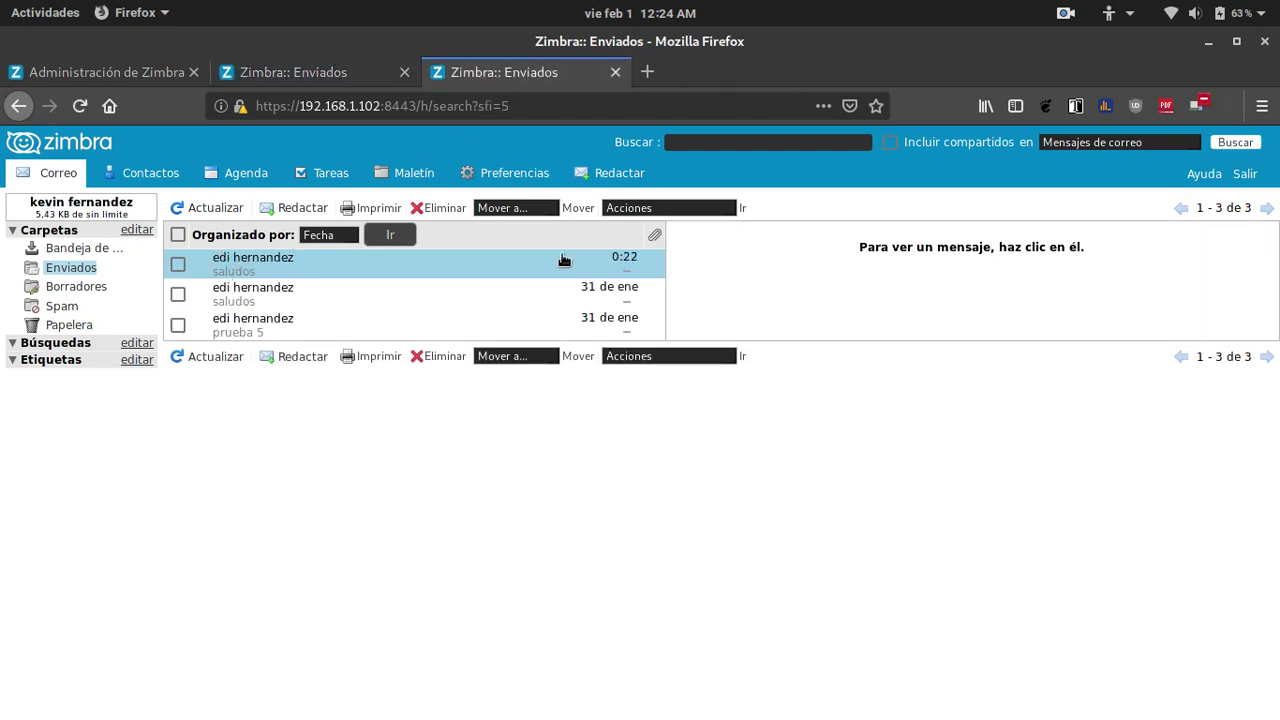
click(85, 270)
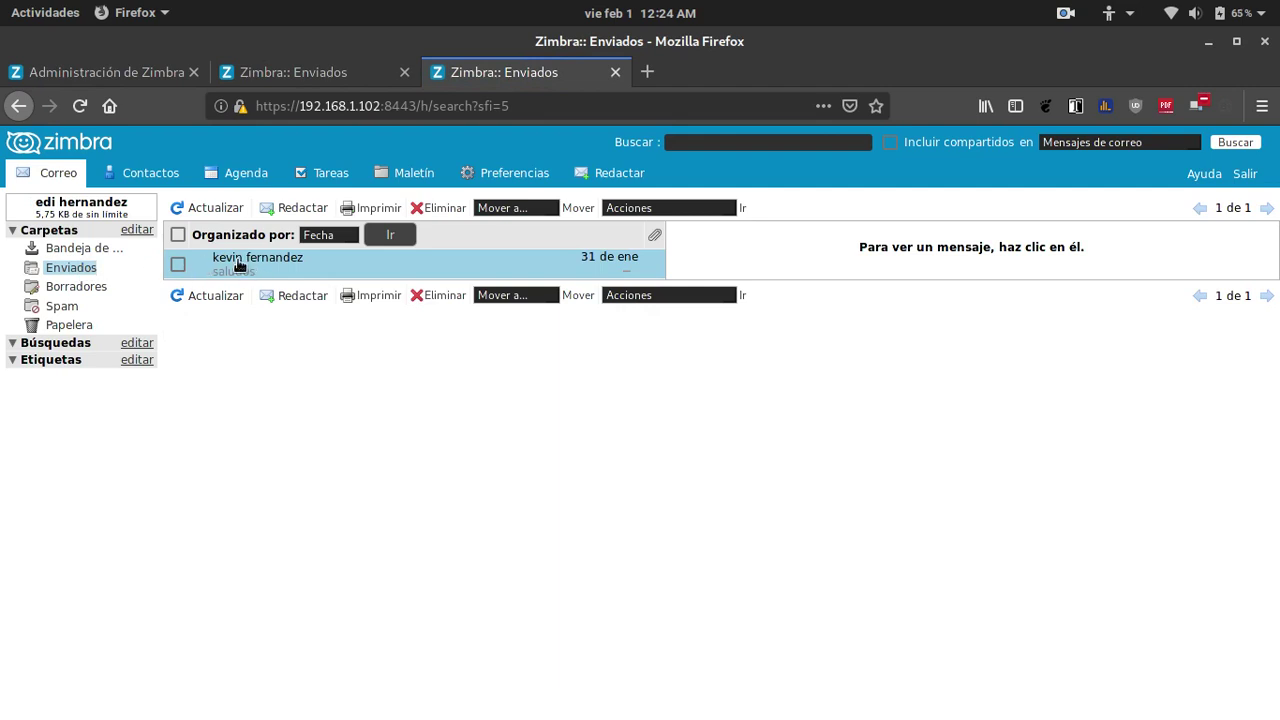
click(238, 265)
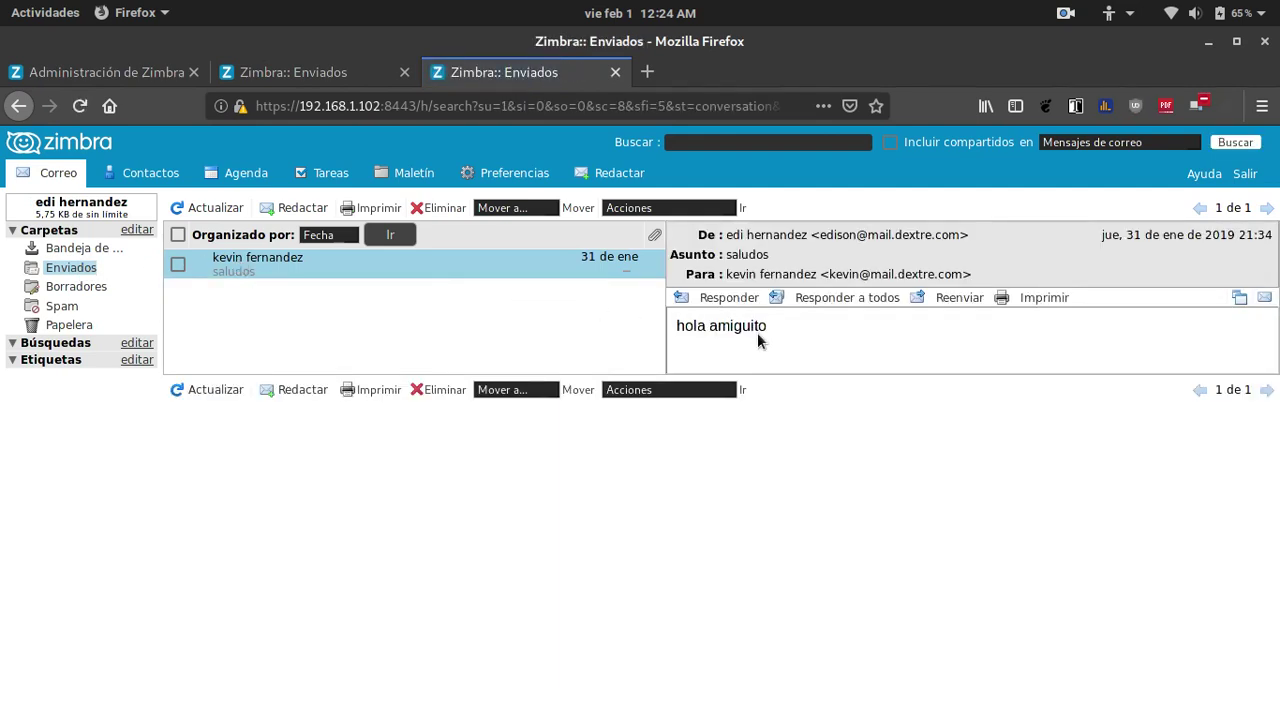
click(86, 250)
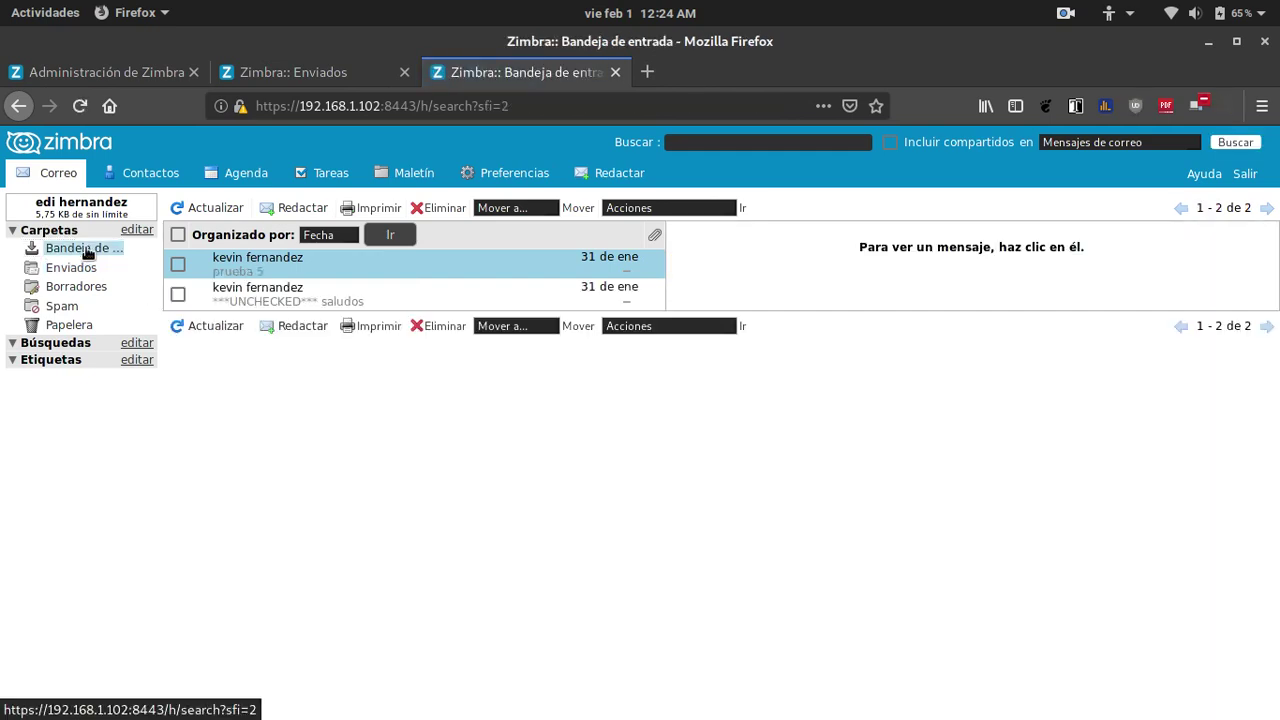
click(277, 306)
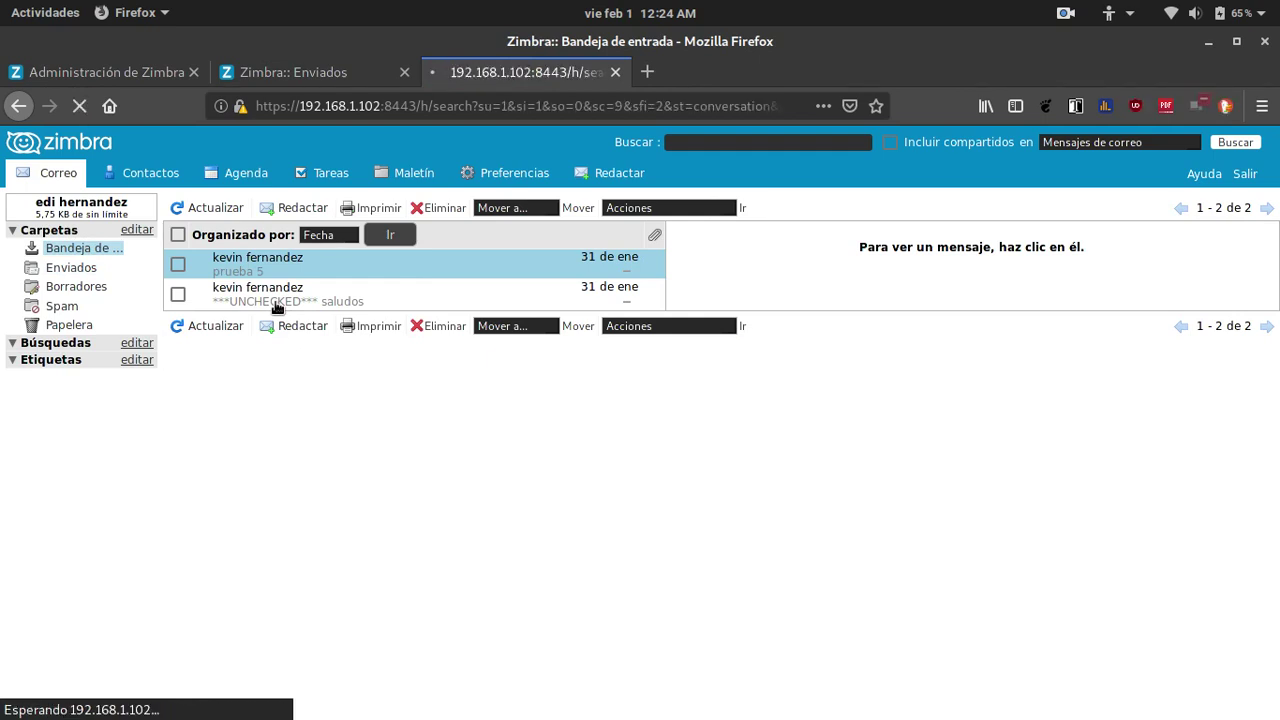
click(245, 262)
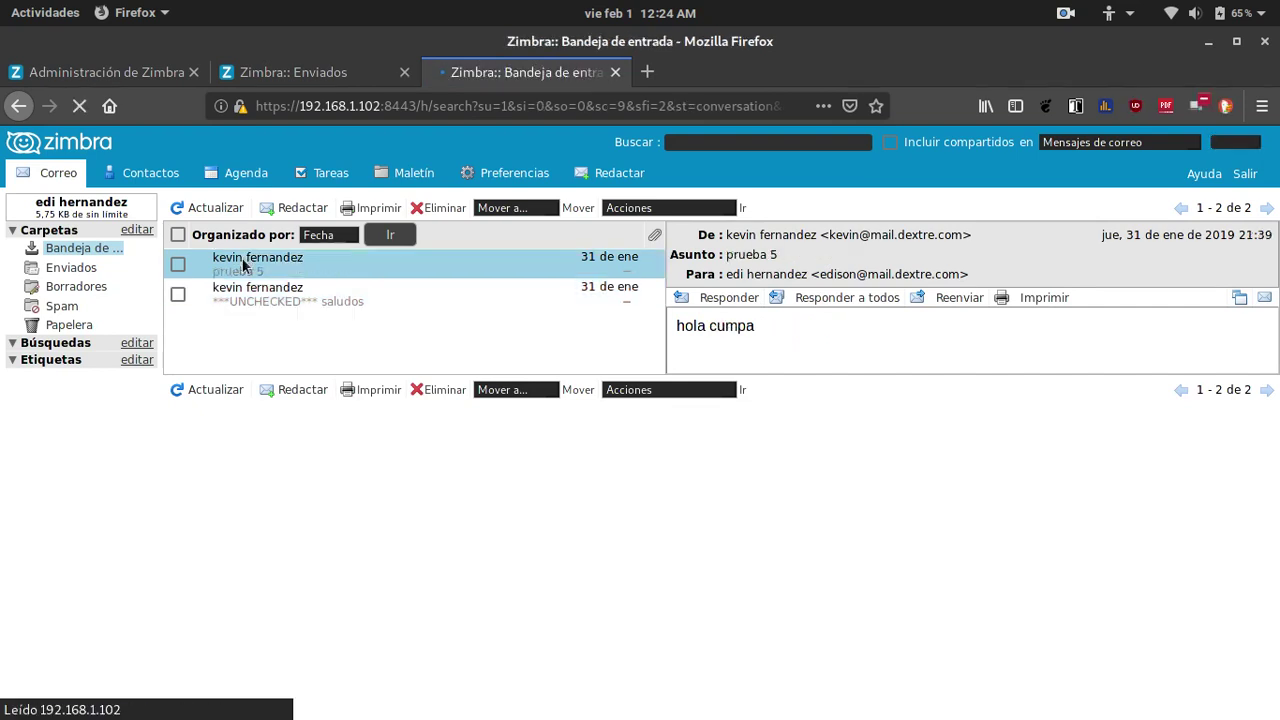
- Close both webmail tabs, leaving only the admin accounts list
click(301, 79)
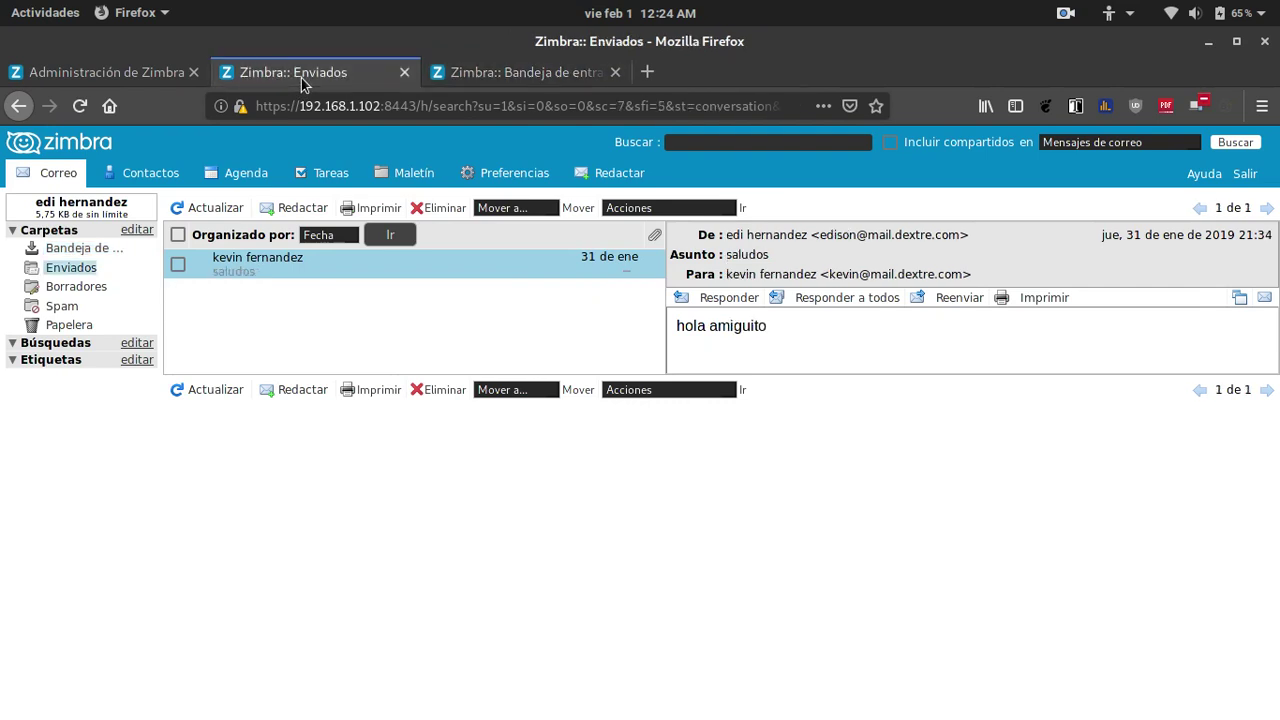
click(405, 73)
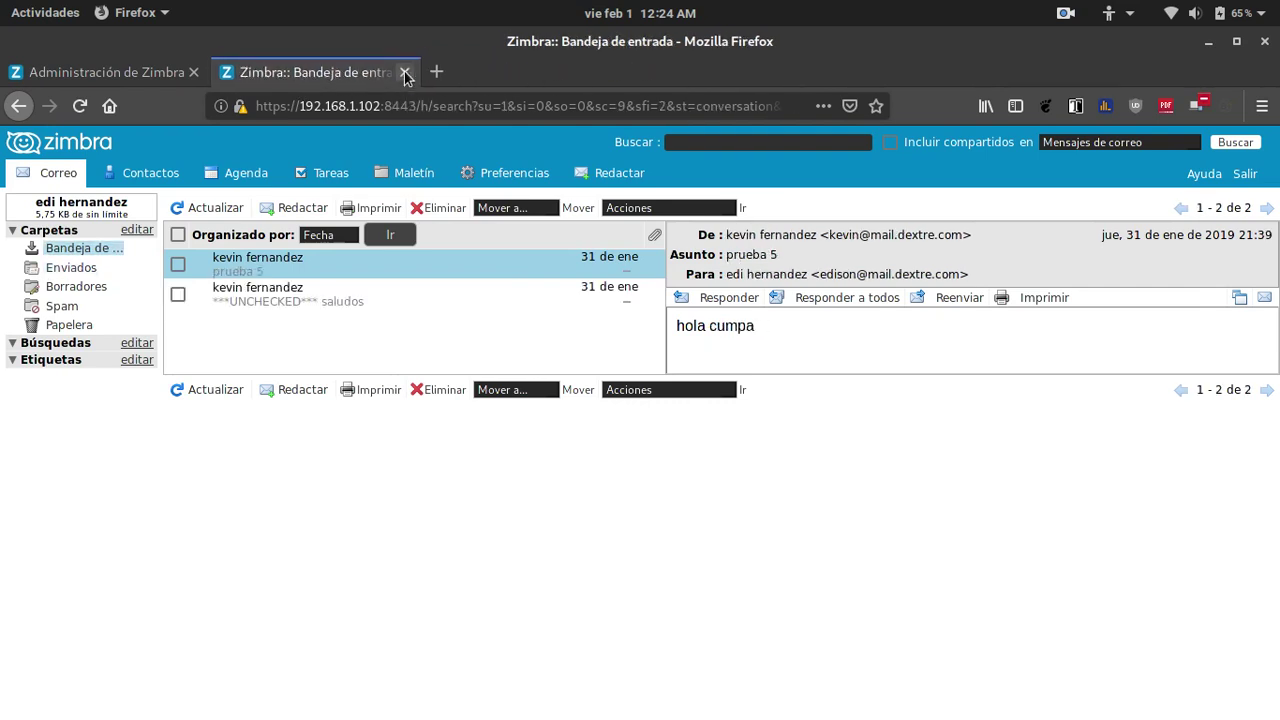
click(405, 73)
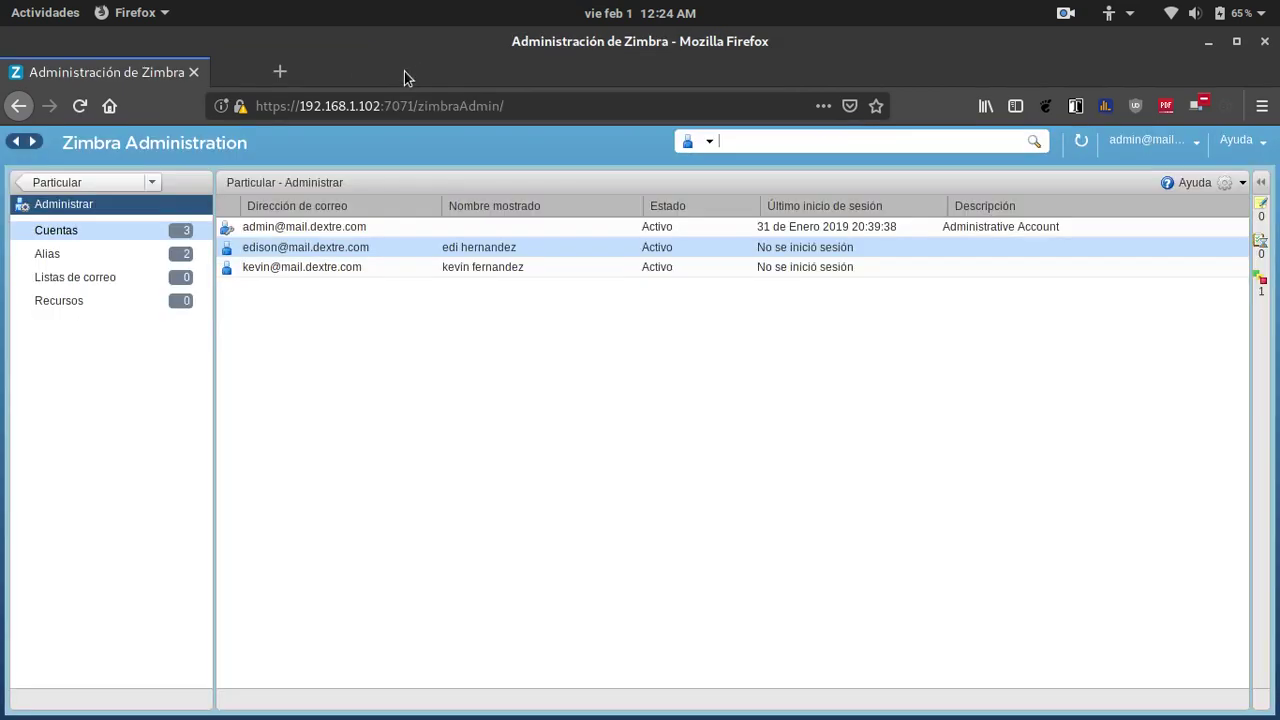
click(285, 272)
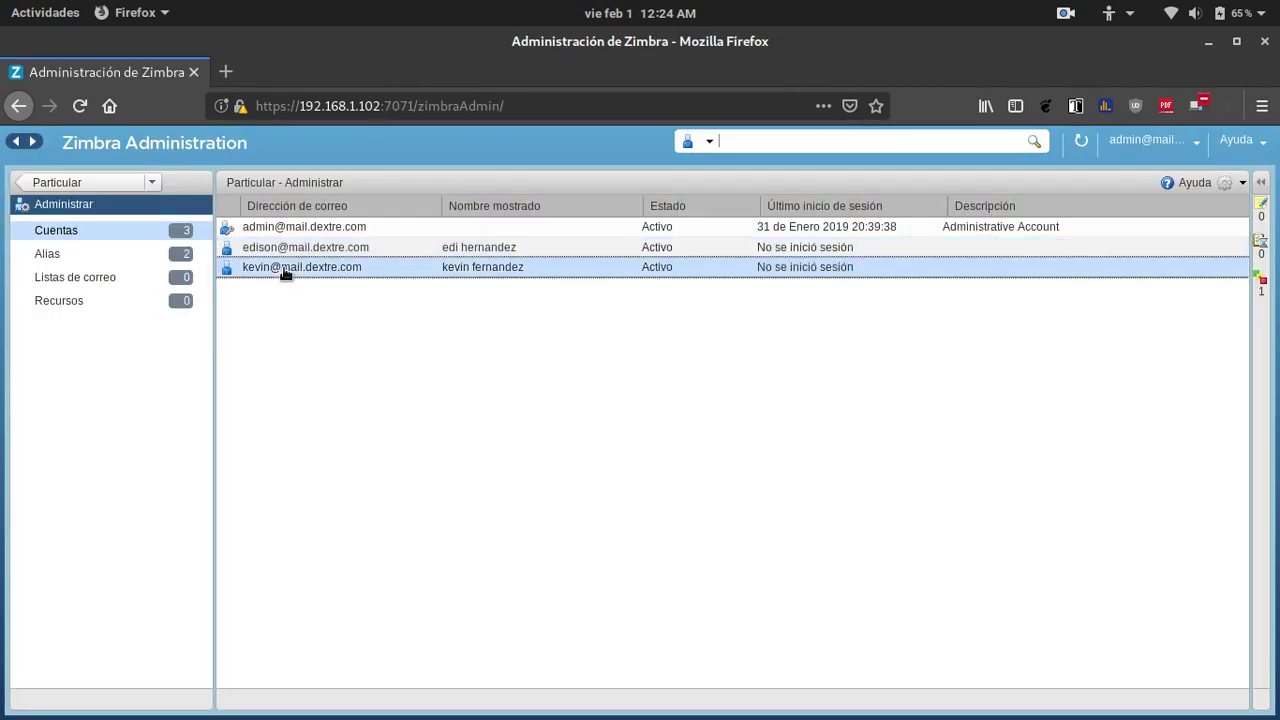
right_click(285, 272)
click(319, 345)
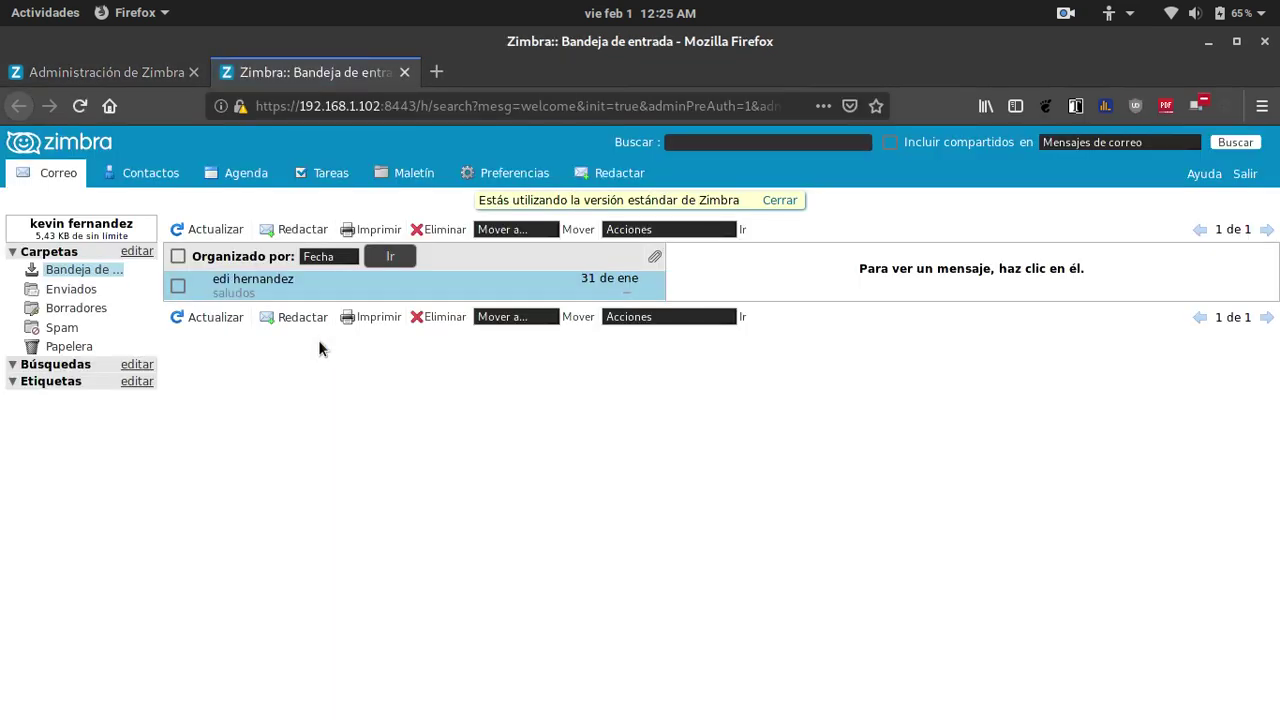
click(222, 289)
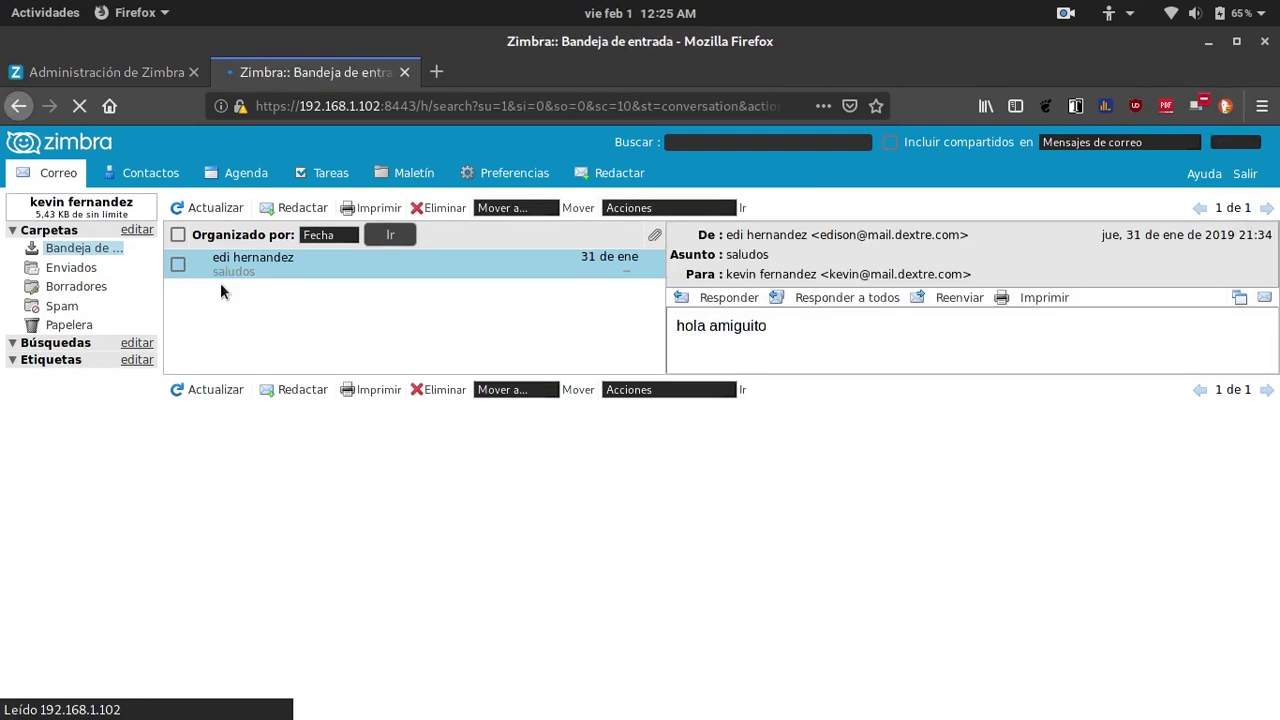
click(81, 272)
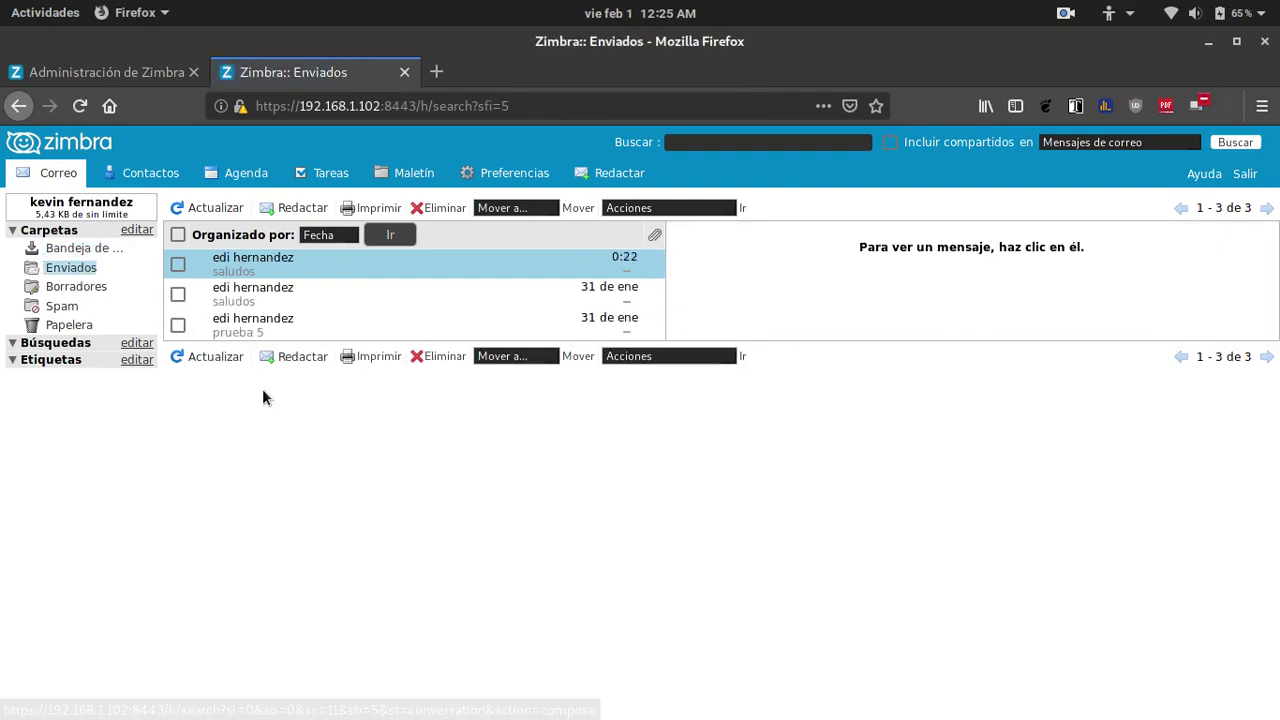
click(250, 272)
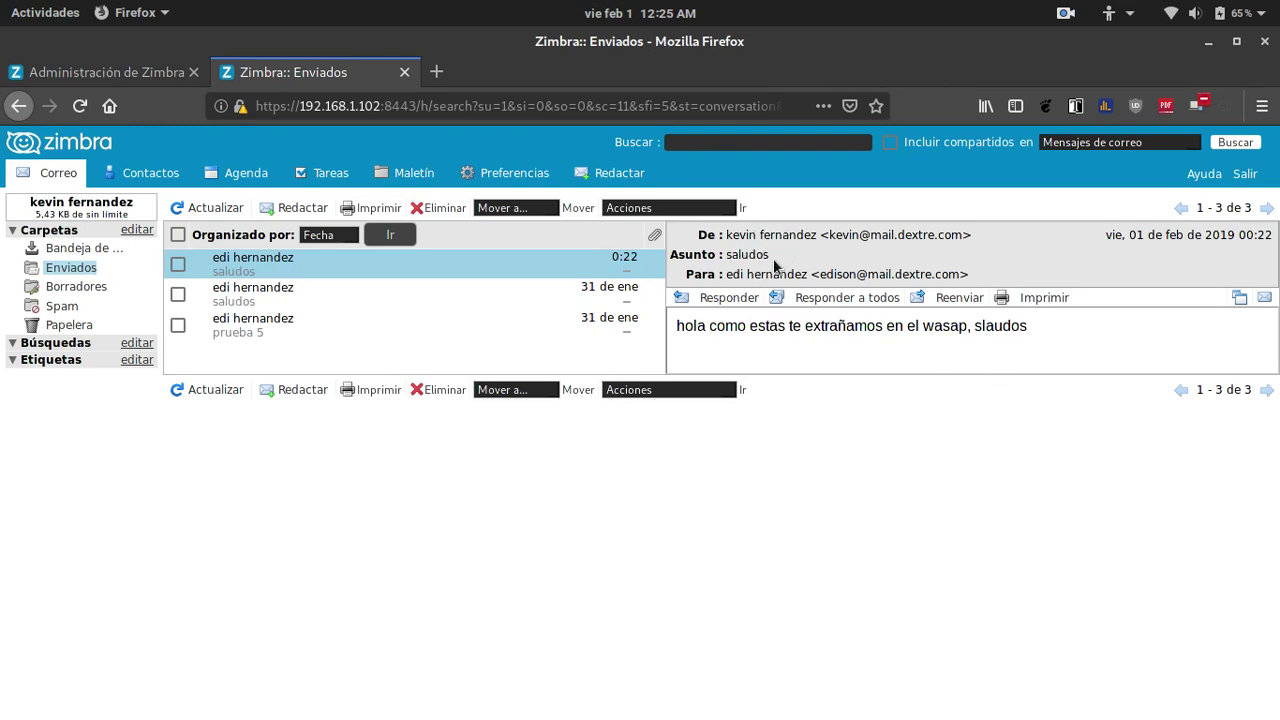
click(405, 73)
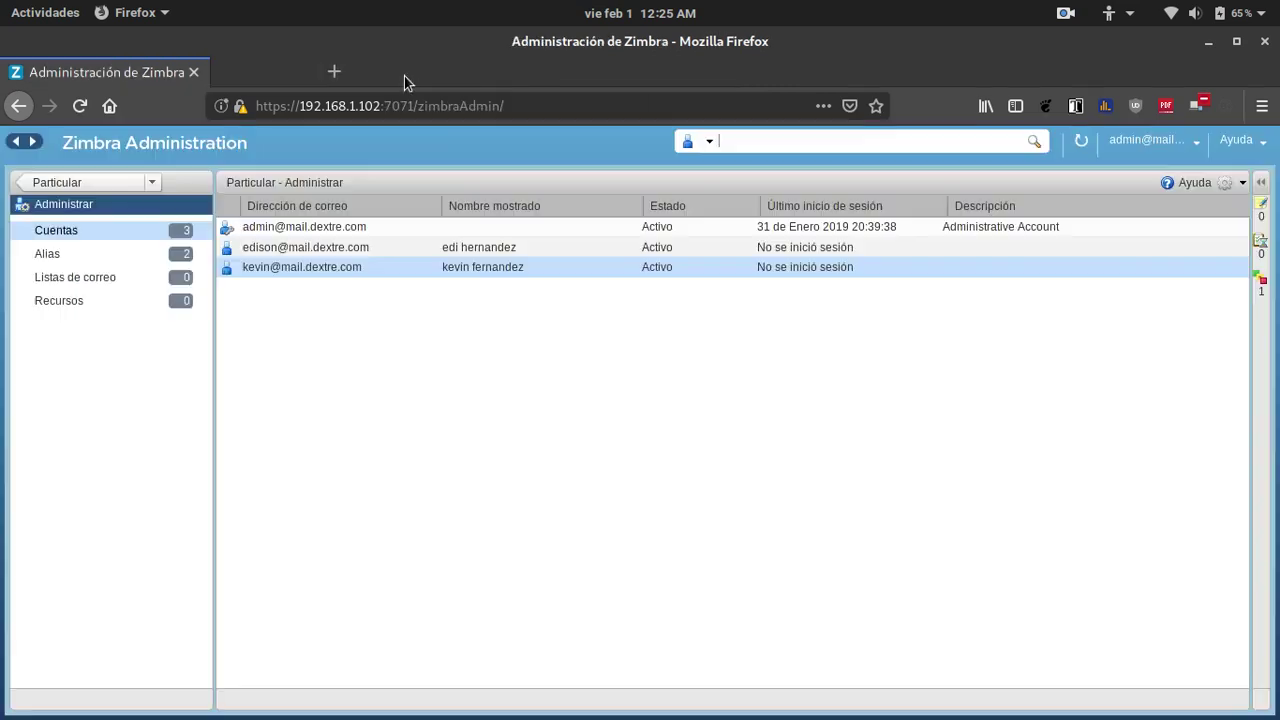
- Open the second account's mailbox via Ver correo and read 'prueba 5' ('hola cumpa')
click(312, 251)
right_click(312, 251)
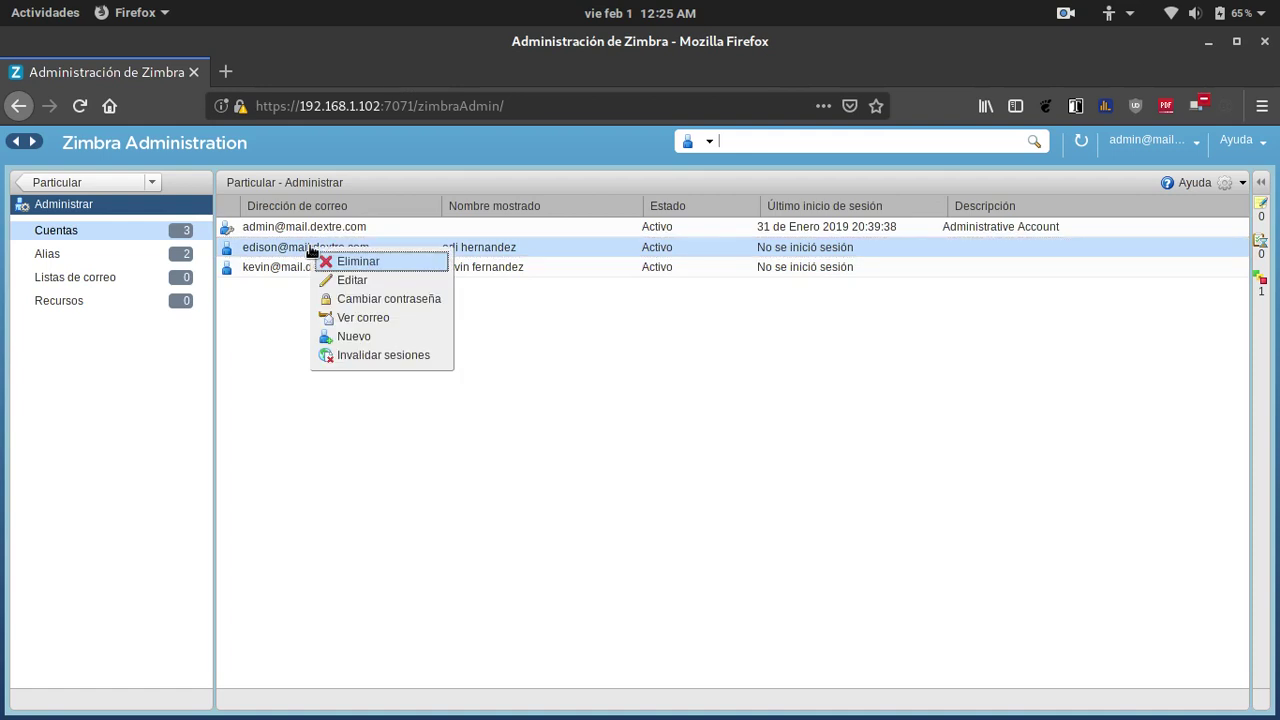
click(347, 321)
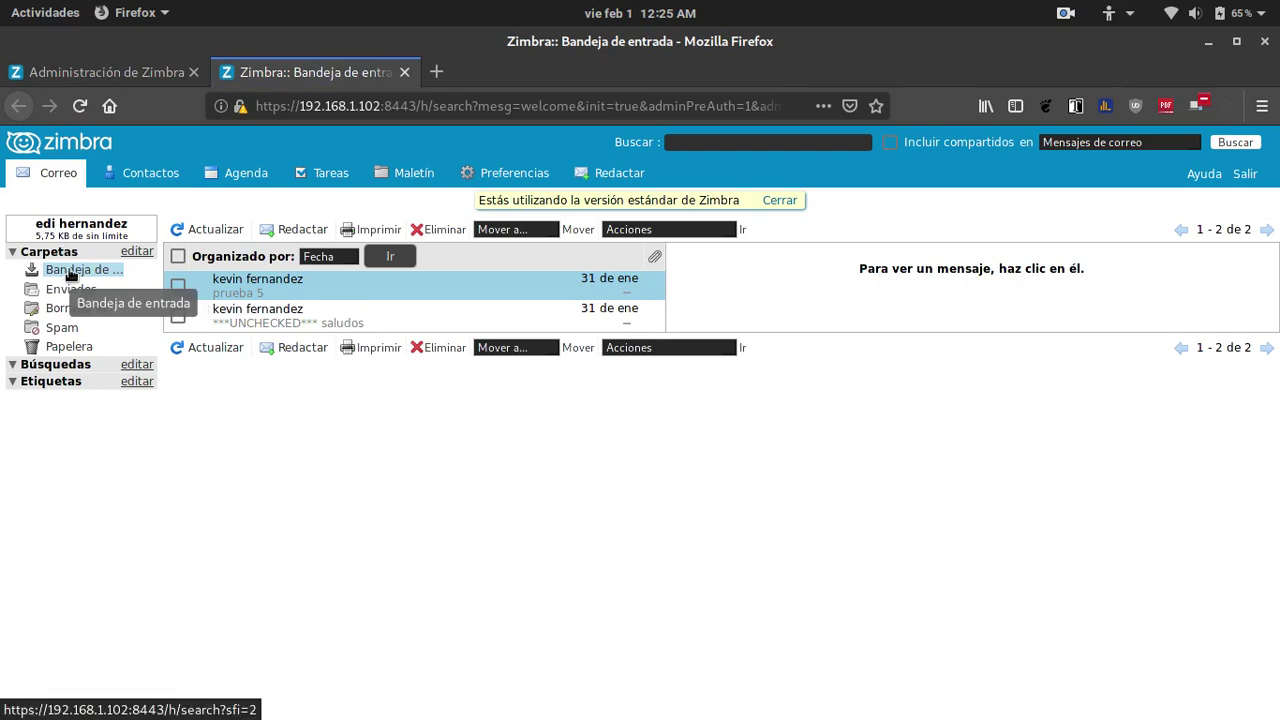
click(230, 290)
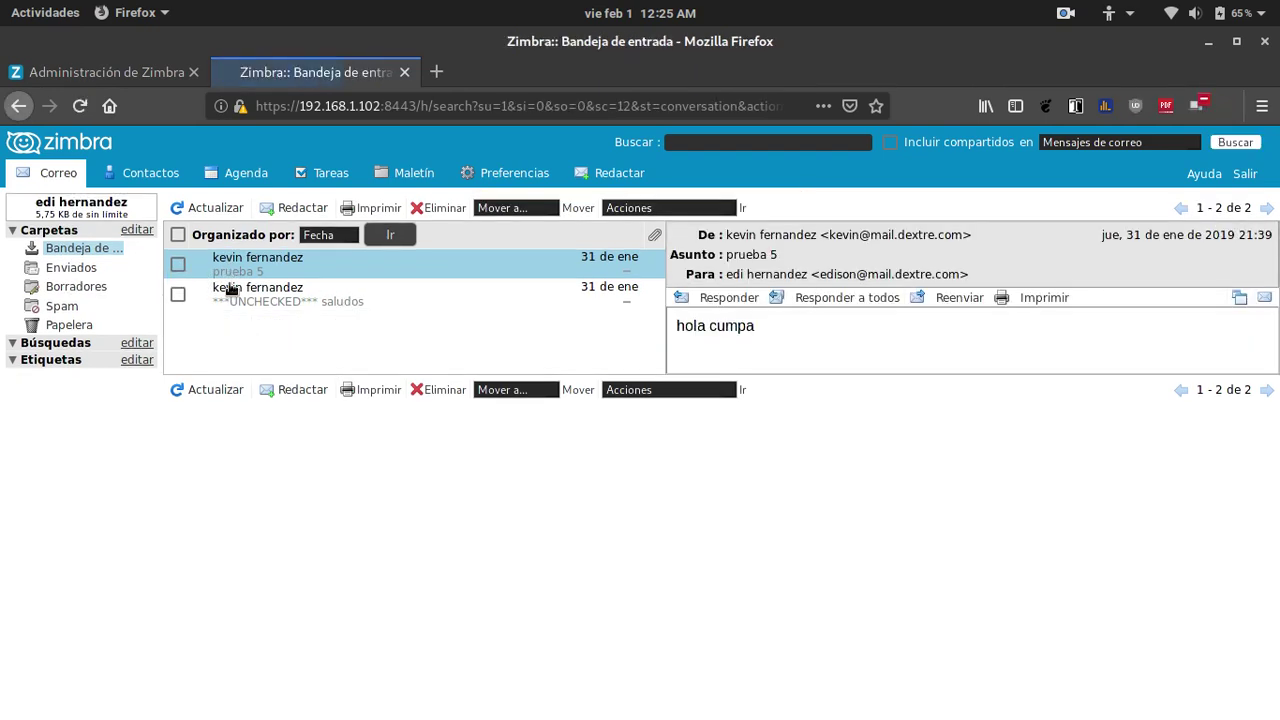
- Review the sent 'saludos' message, reopen 'prueba 5', and start a new message
click(60, 252)
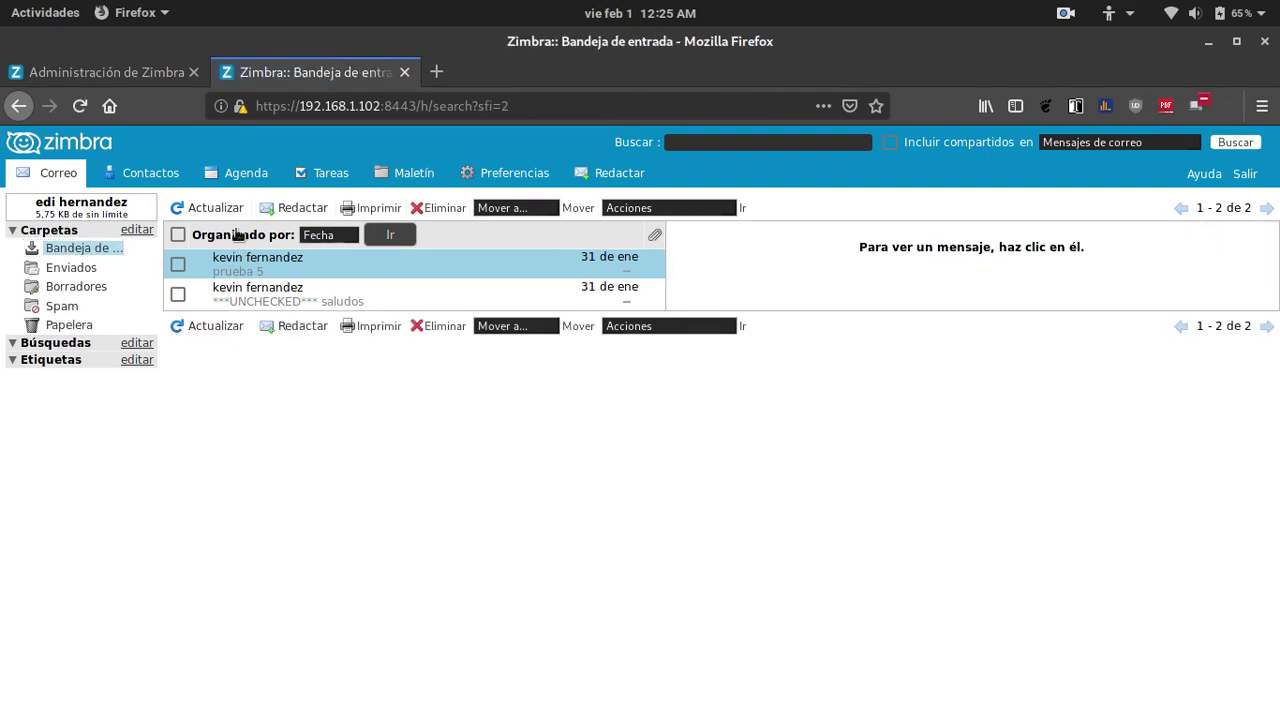
click(74, 268)
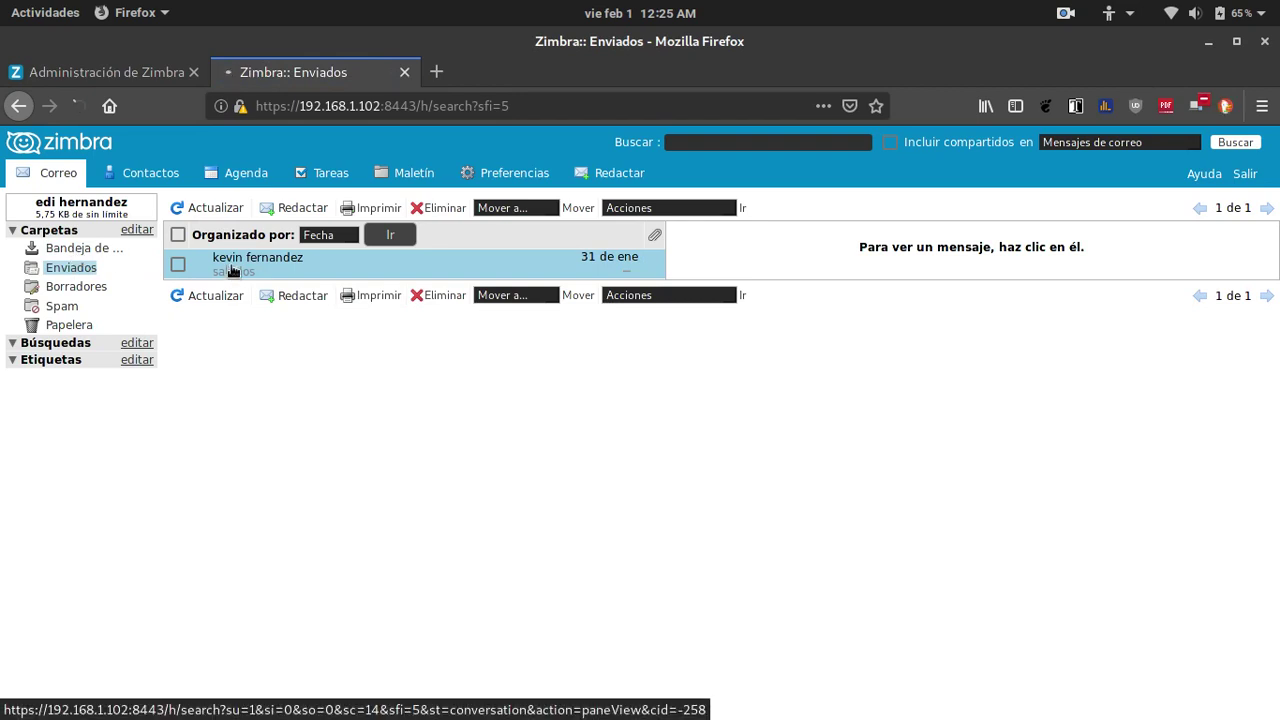
click(231, 262)
click(64, 250)
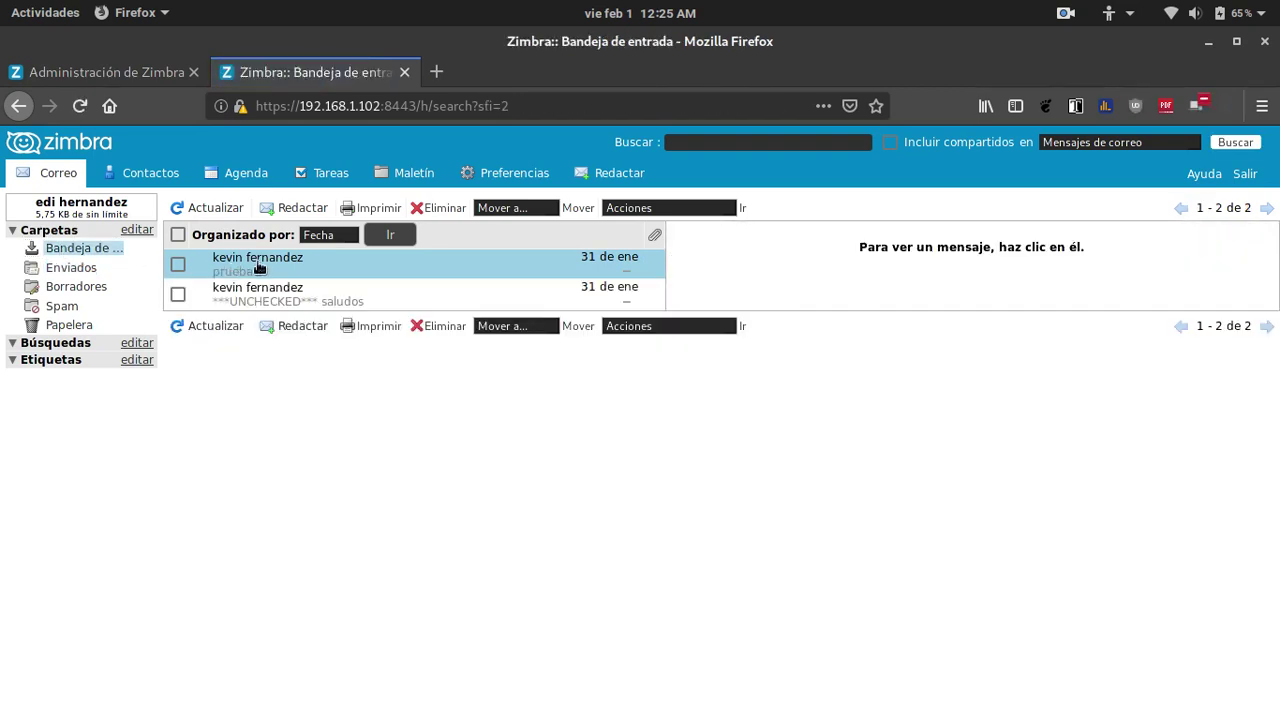
click(257, 266)
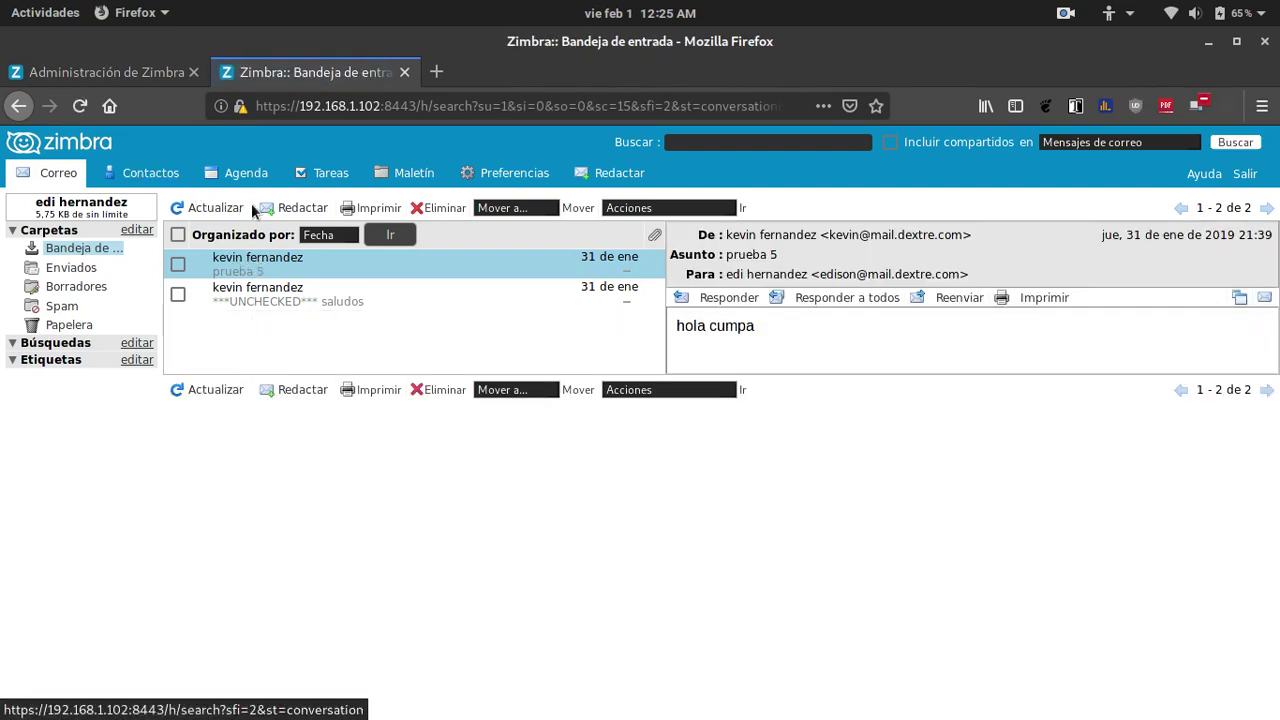
click(288, 210)
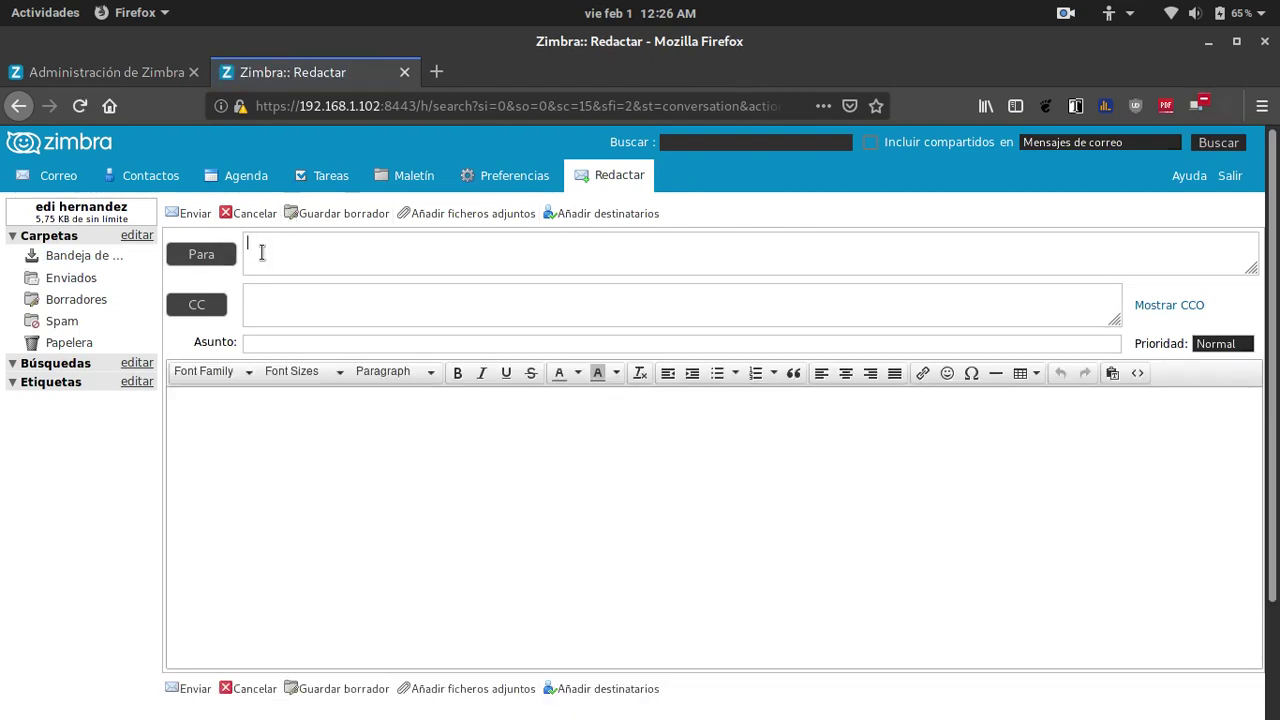
- Send the third account's user an 'invitacion' message thanking them for their greeting
text(kevin)
click(440, 277)
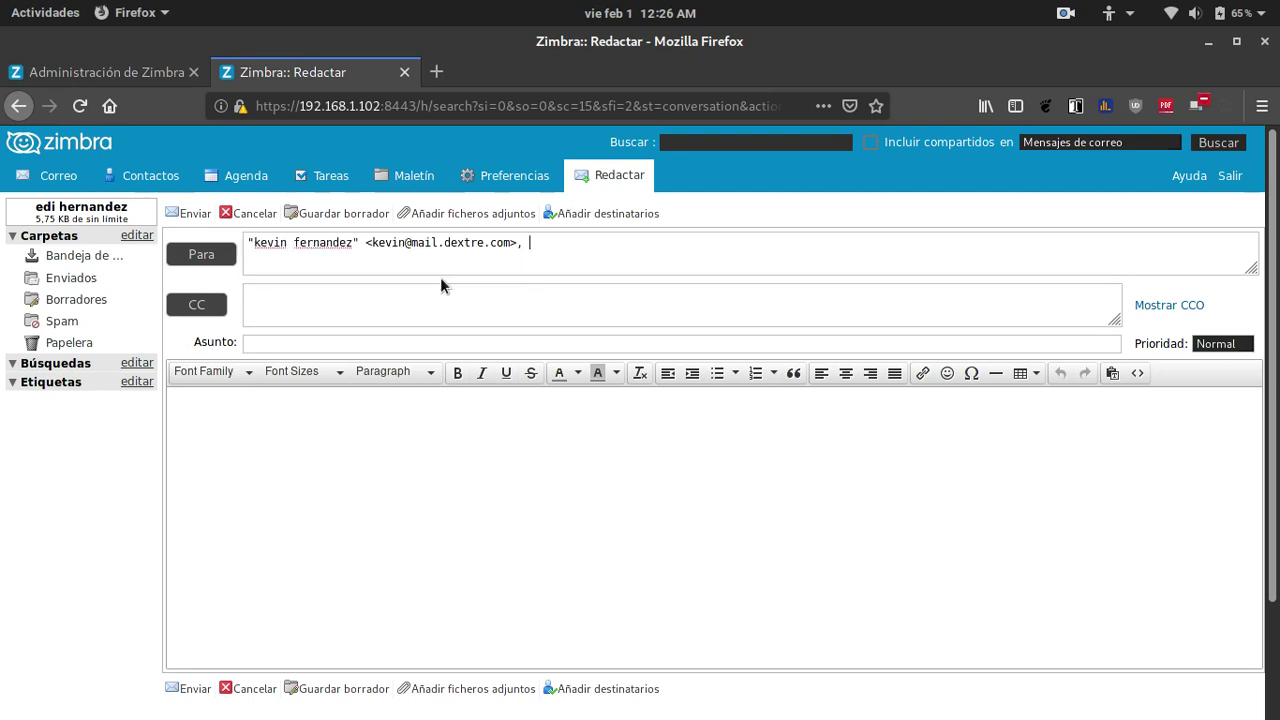
click(316, 343)
text(invitacion)
click(354, 459)
text(hola)
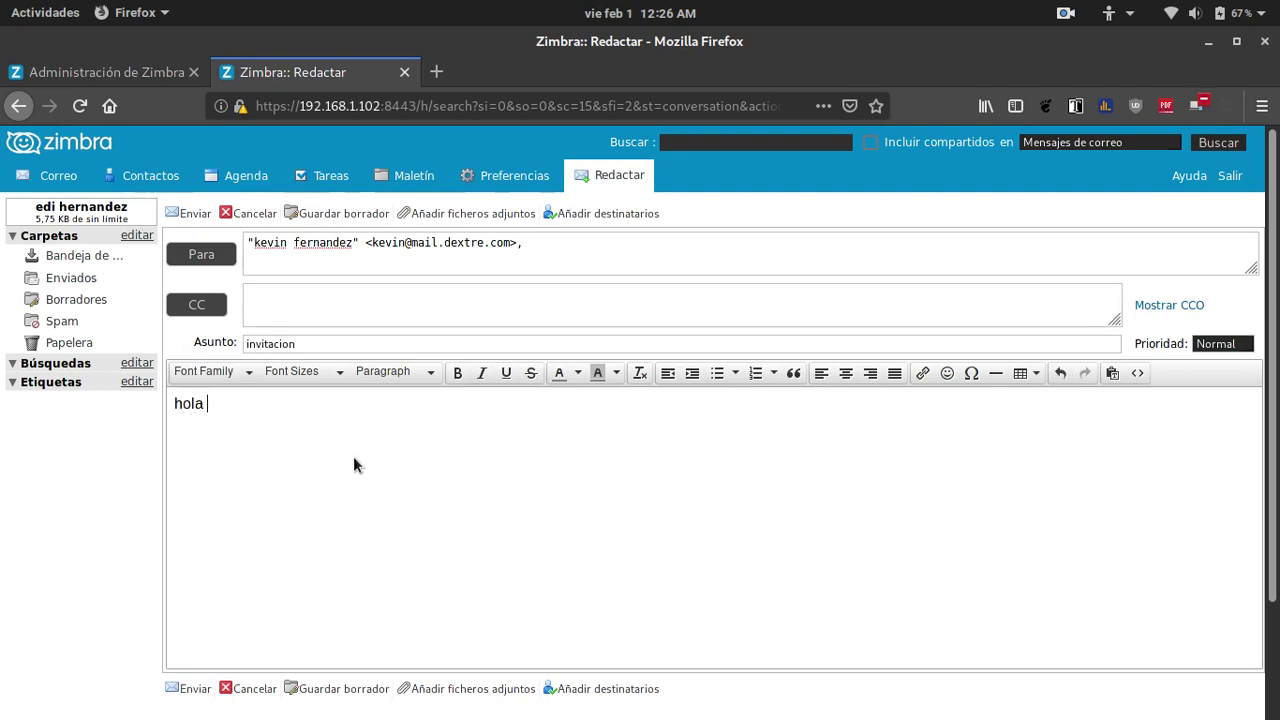
text( kevin gracias )
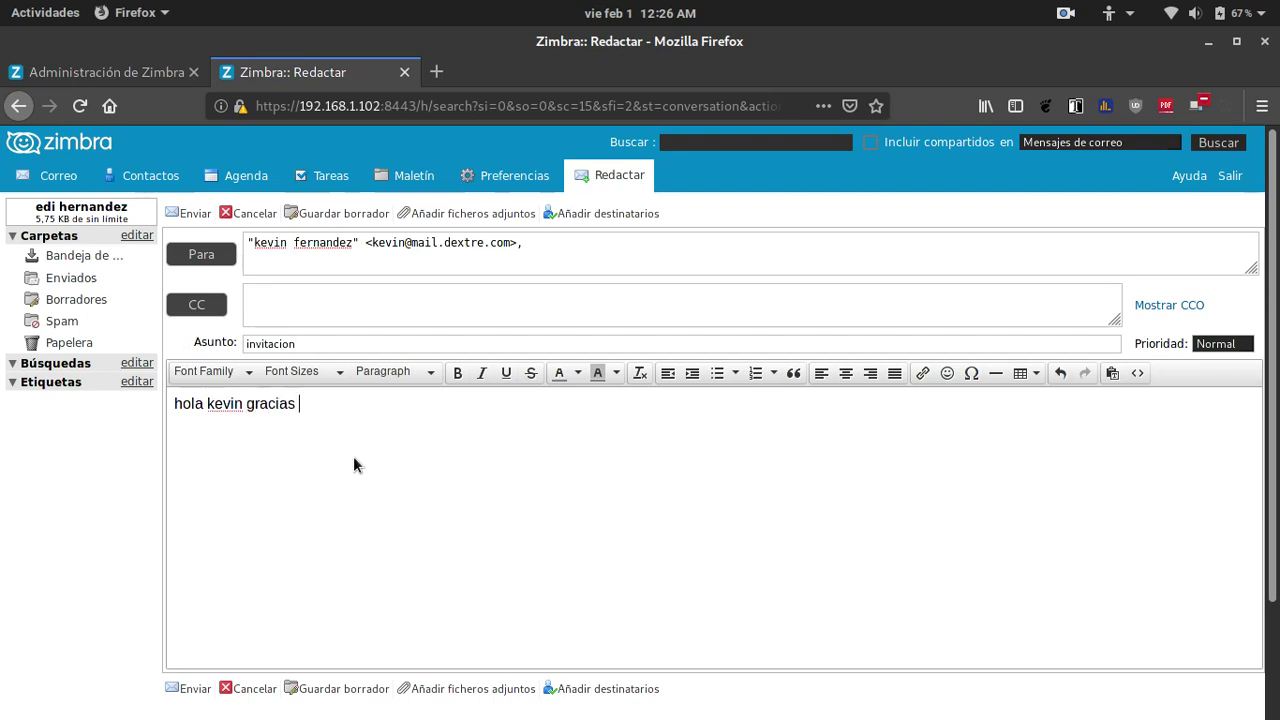
text(por tu)
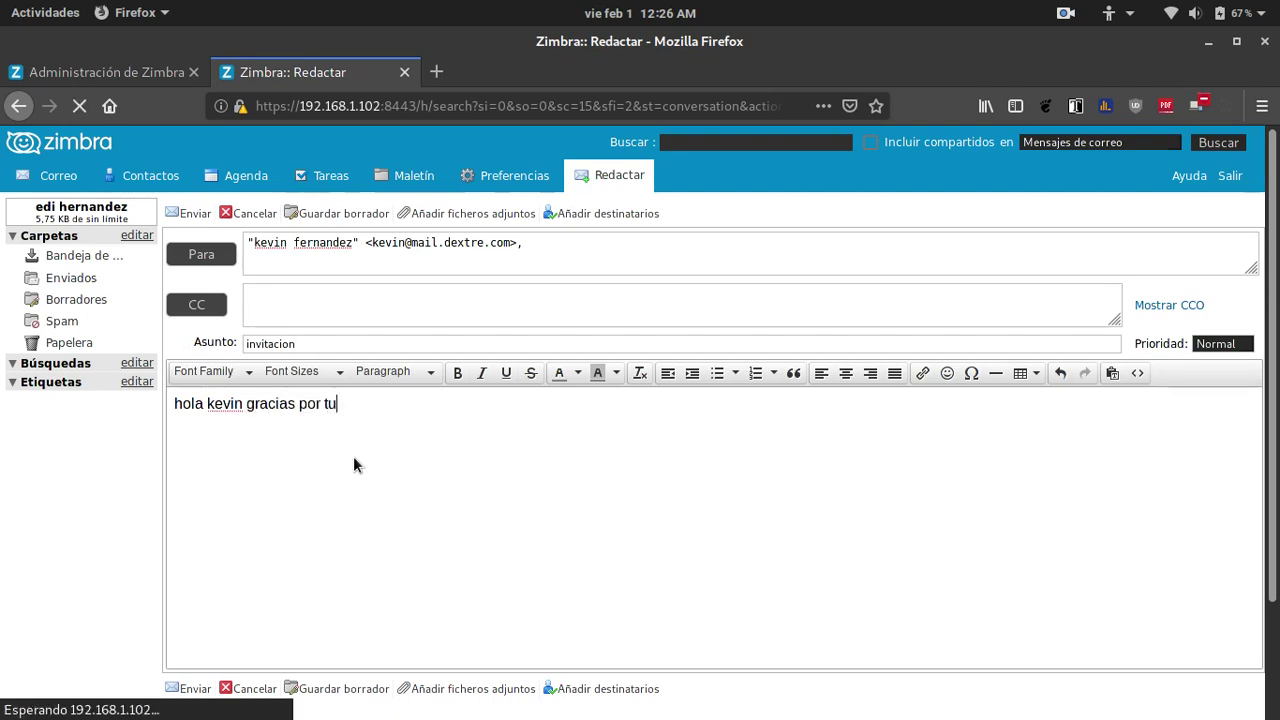
text( saludo)
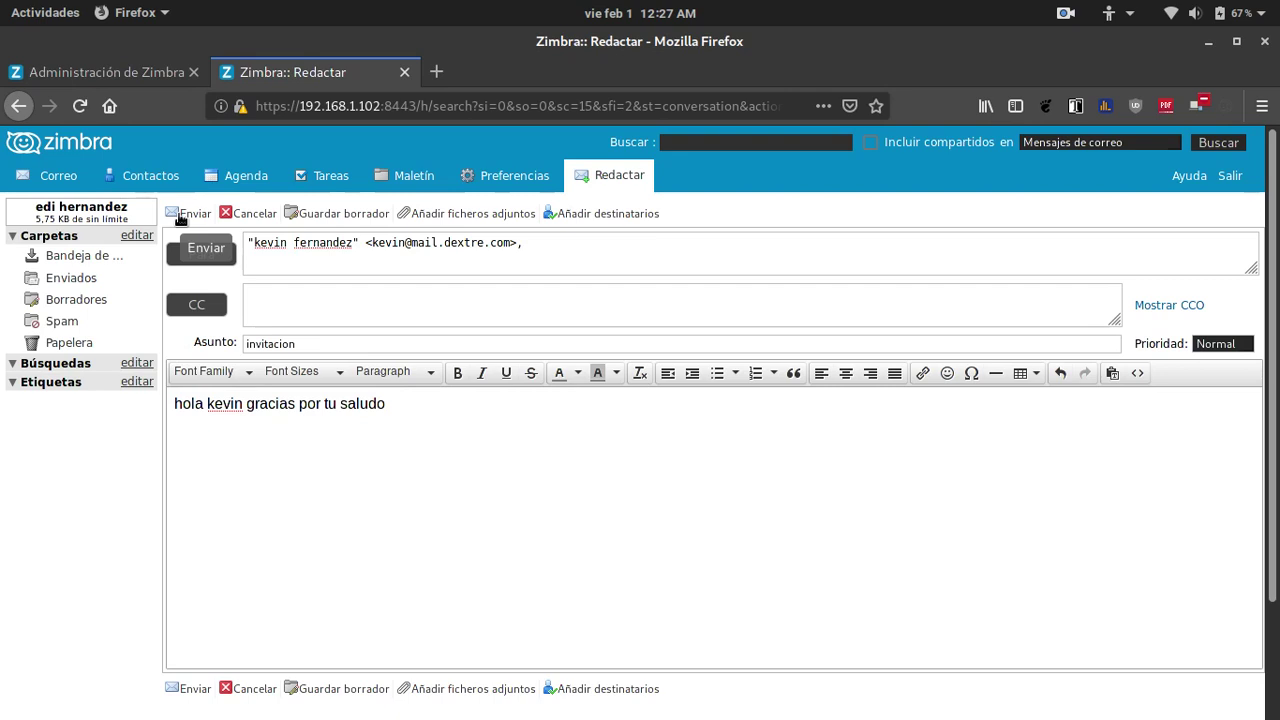
click(180, 216)
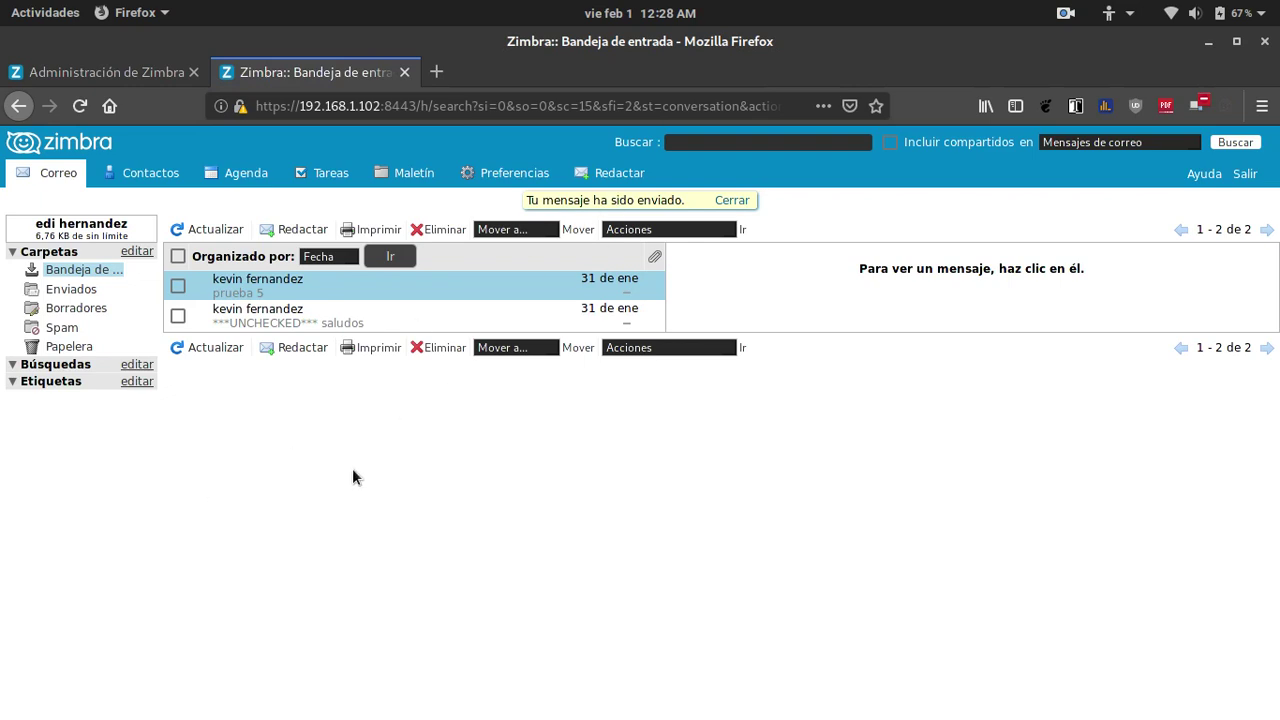
- Refresh, confirm the 'invitacion' message in Enviados, and sign out of webmail
click(205, 229)
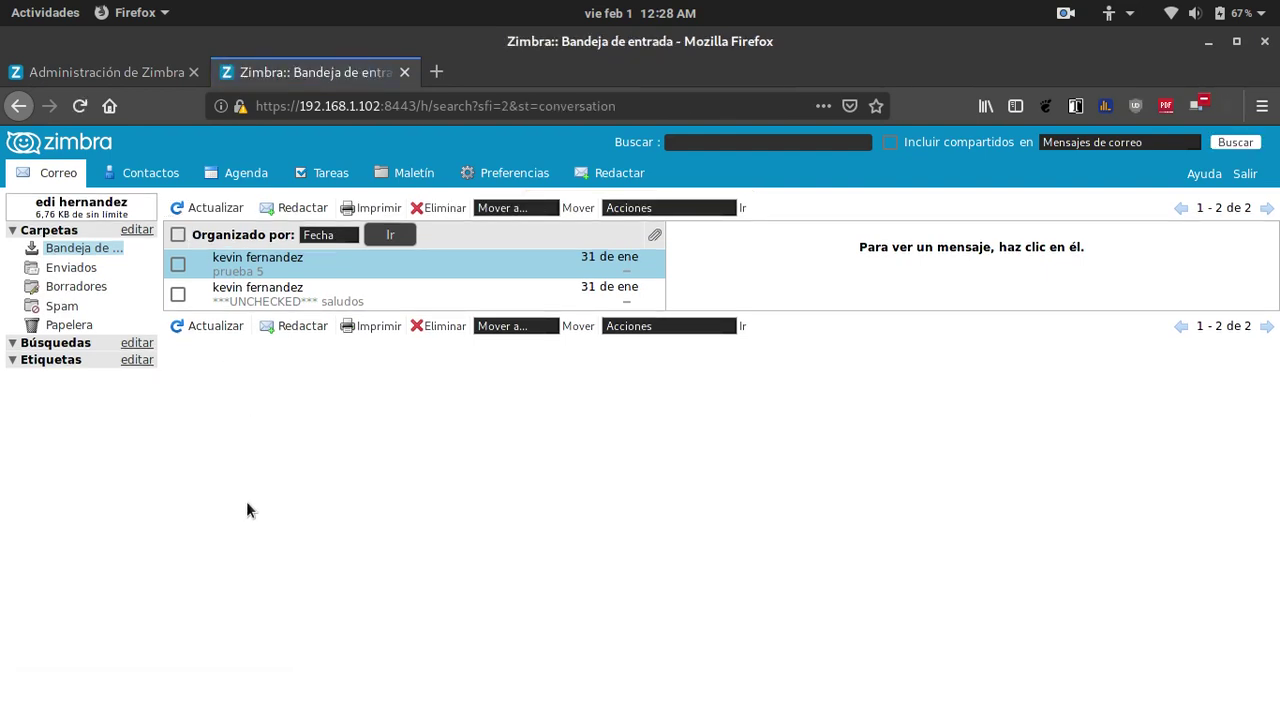
click(70, 268)
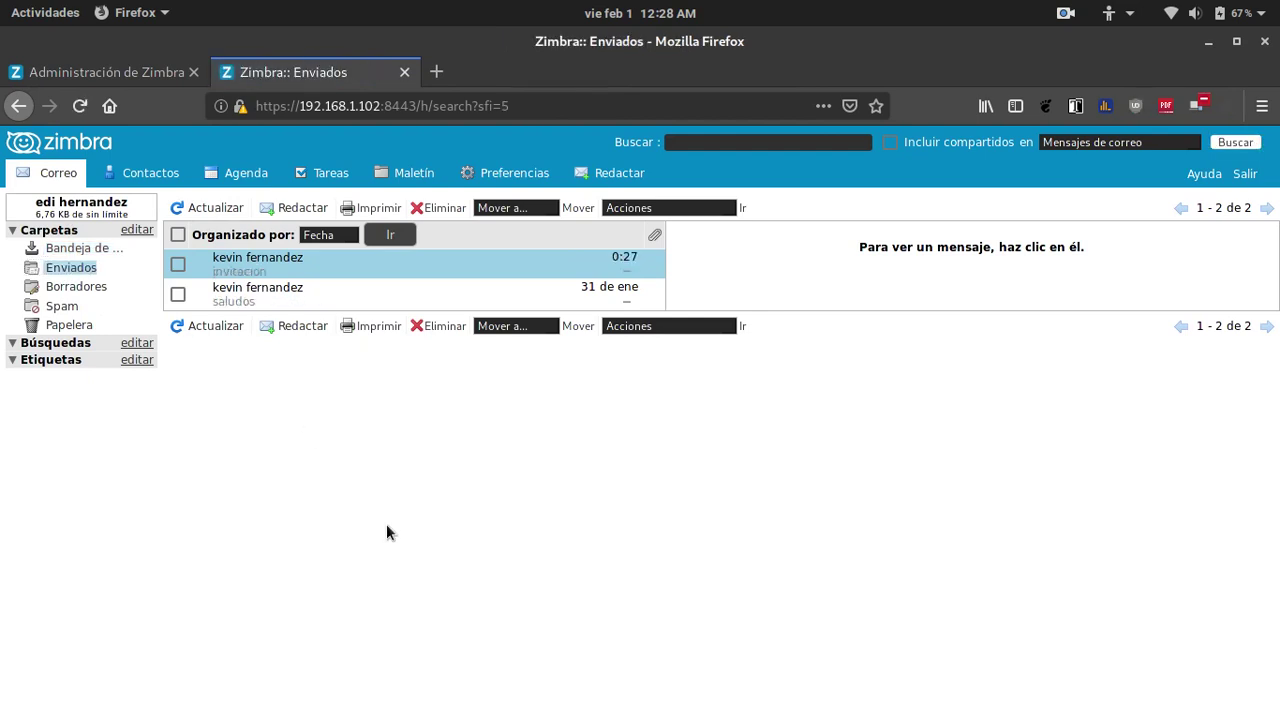
click(246, 266)
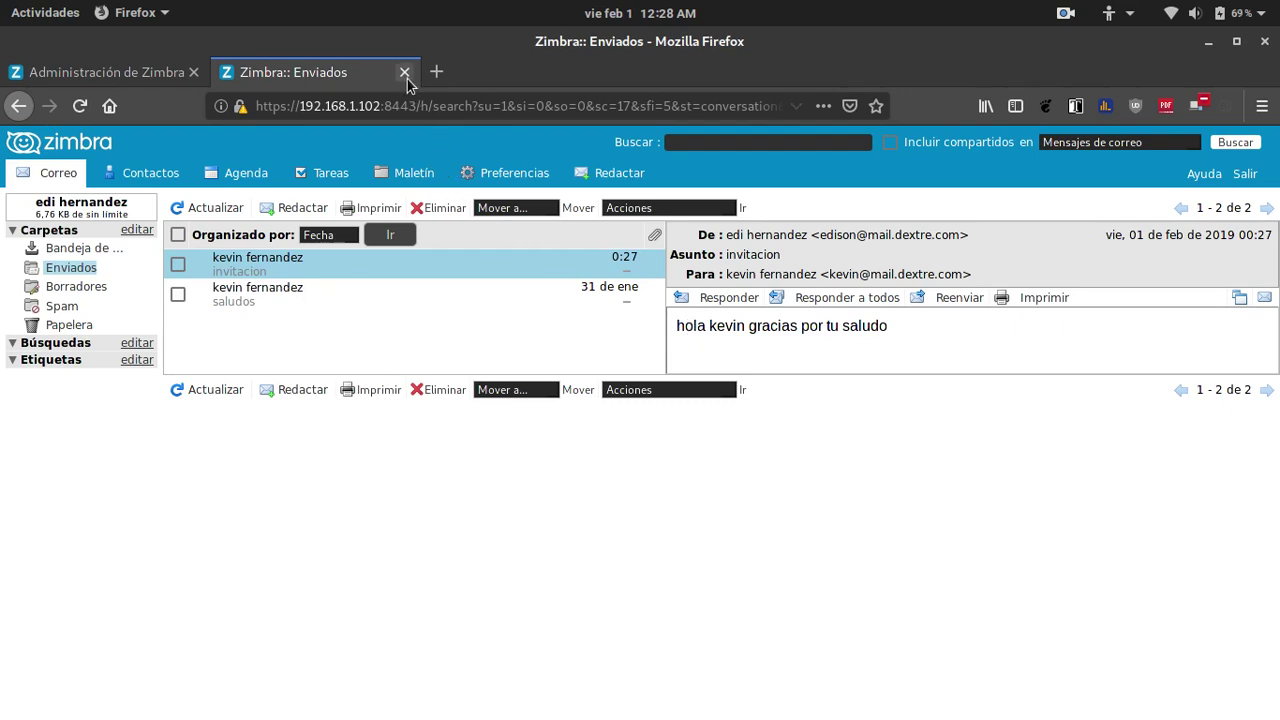
click(1240, 178)
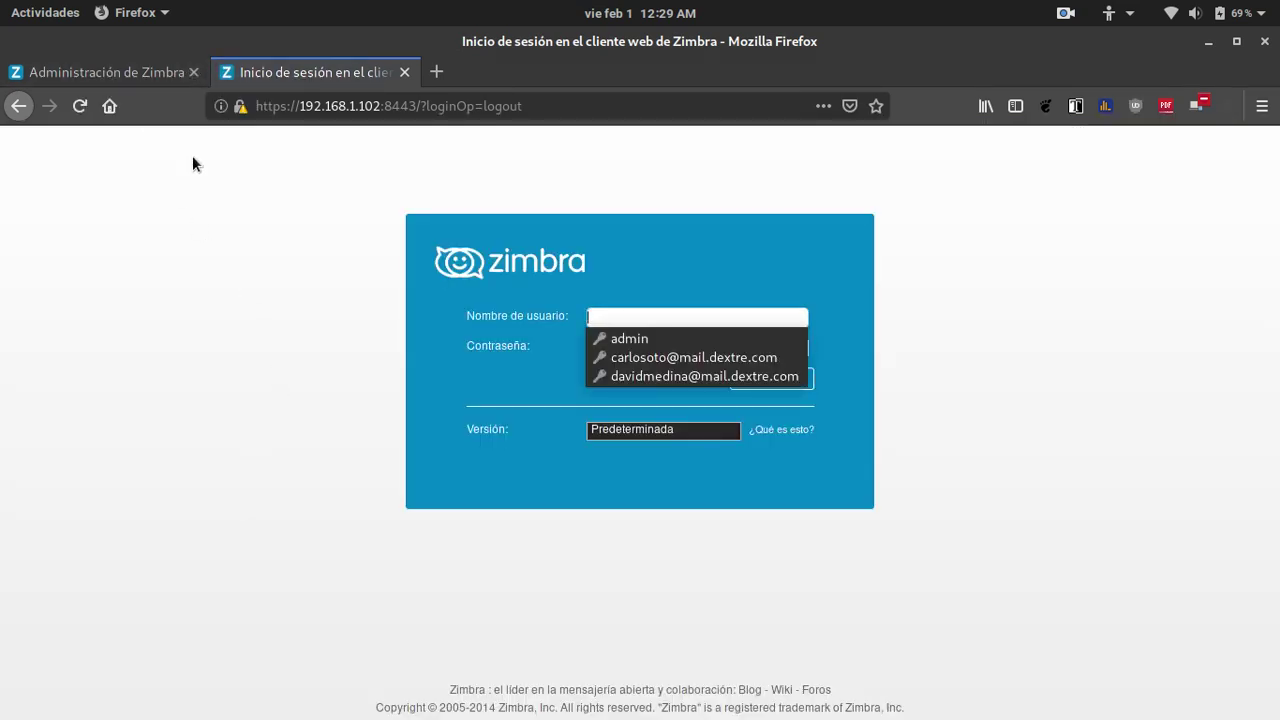
- Dismiss the browser's saved-login suggestions on the webmail login page
click(612, 317)
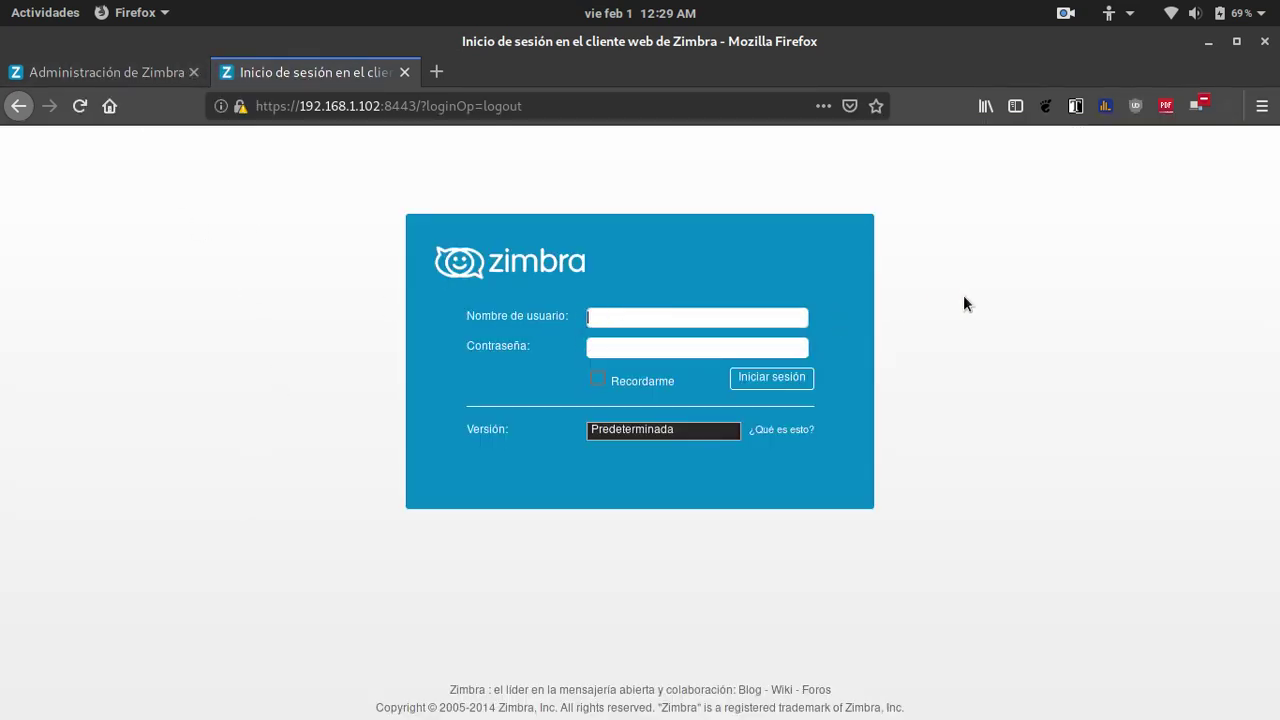
click(113, 74)
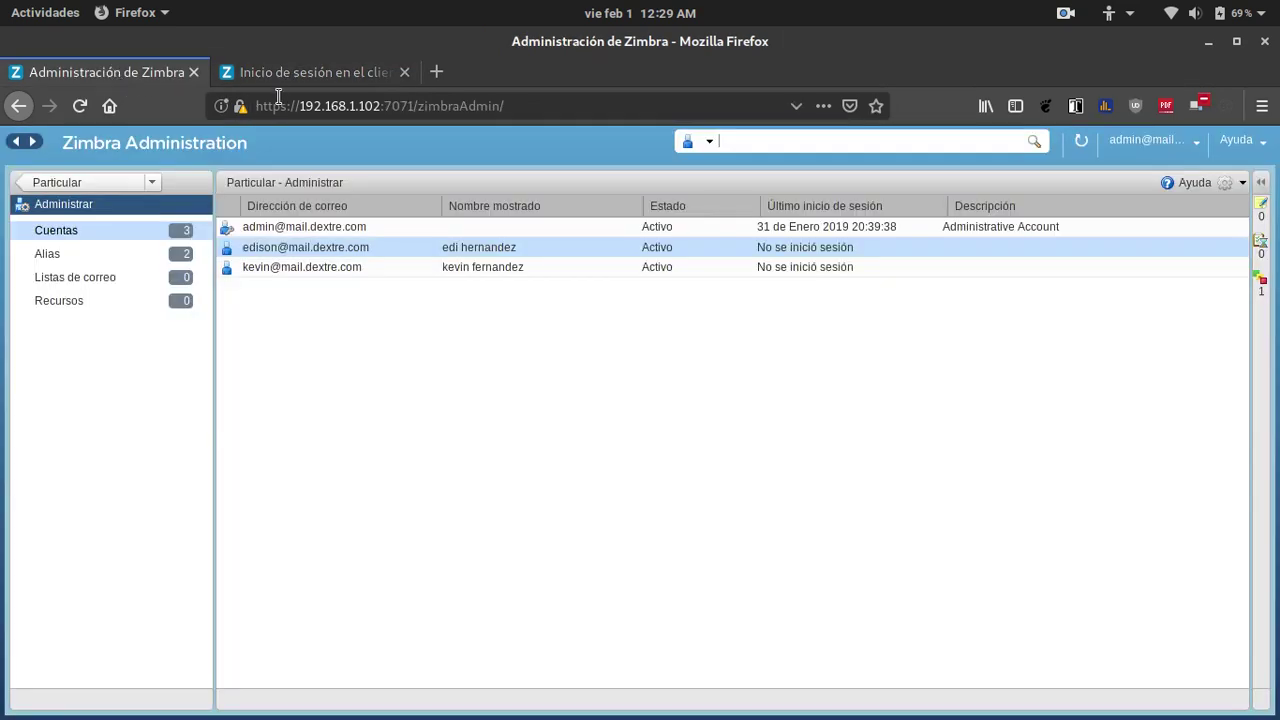
click(303, 77)
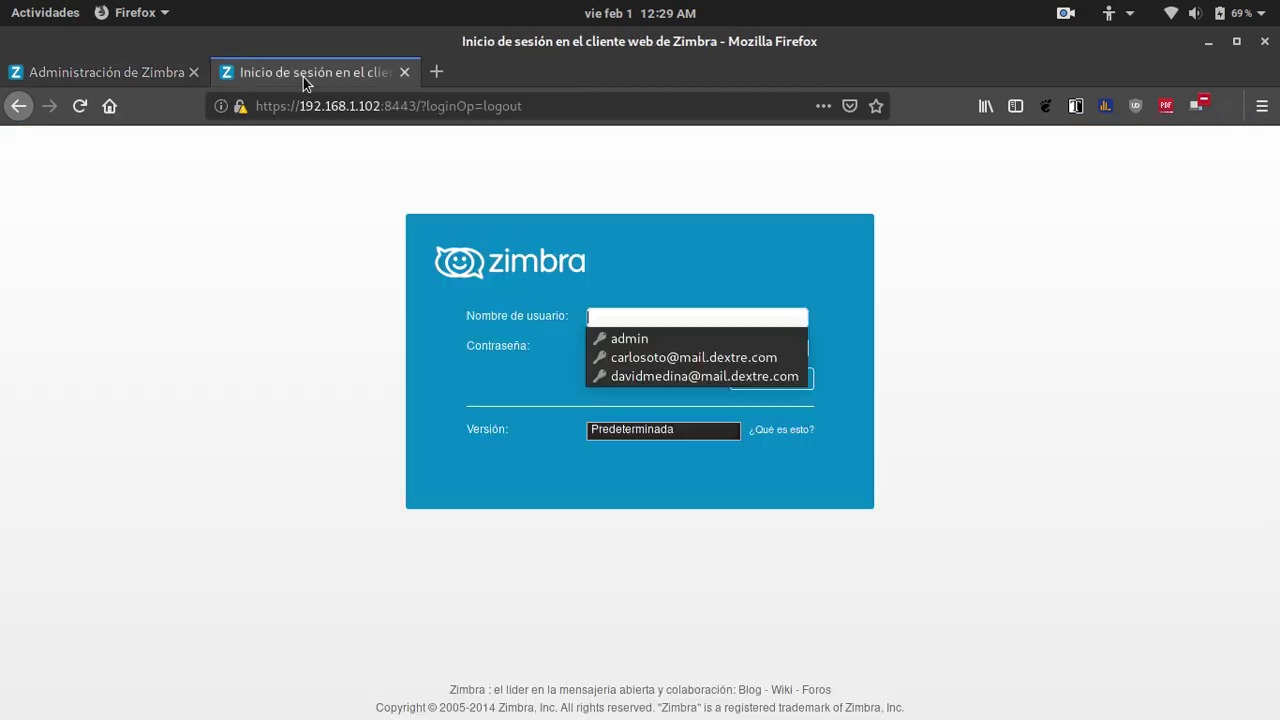
click(672, 316)
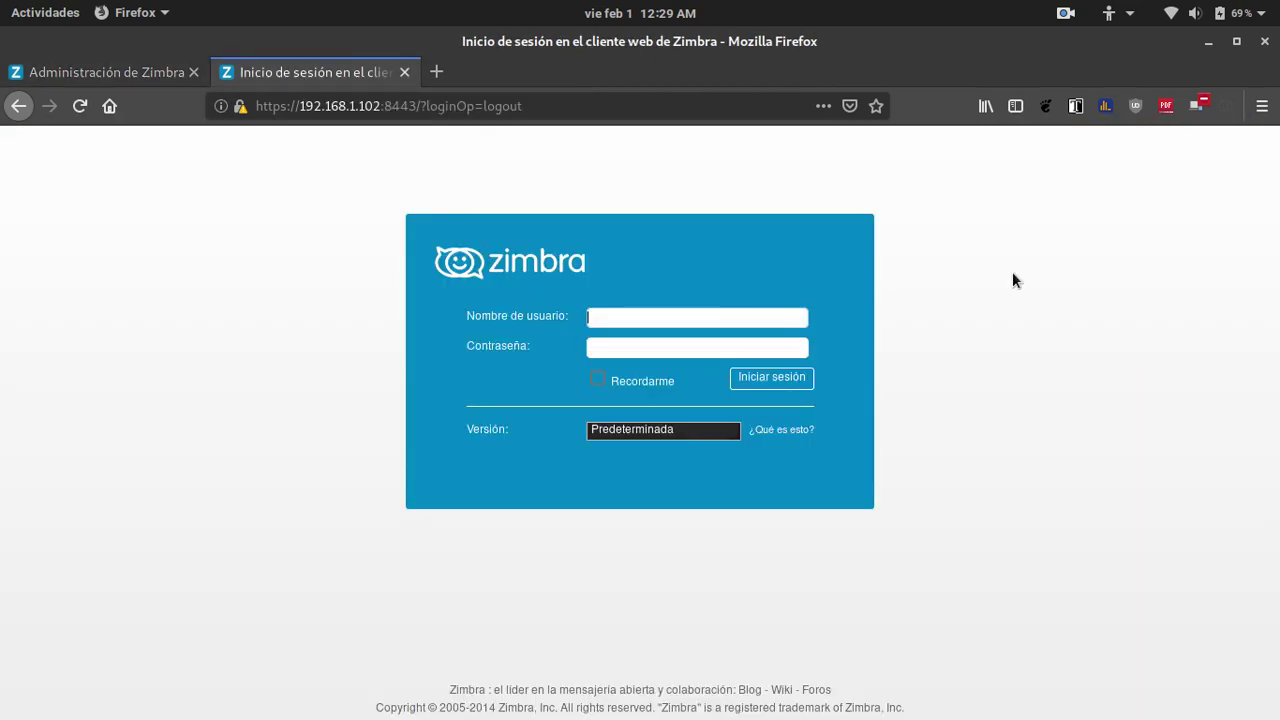
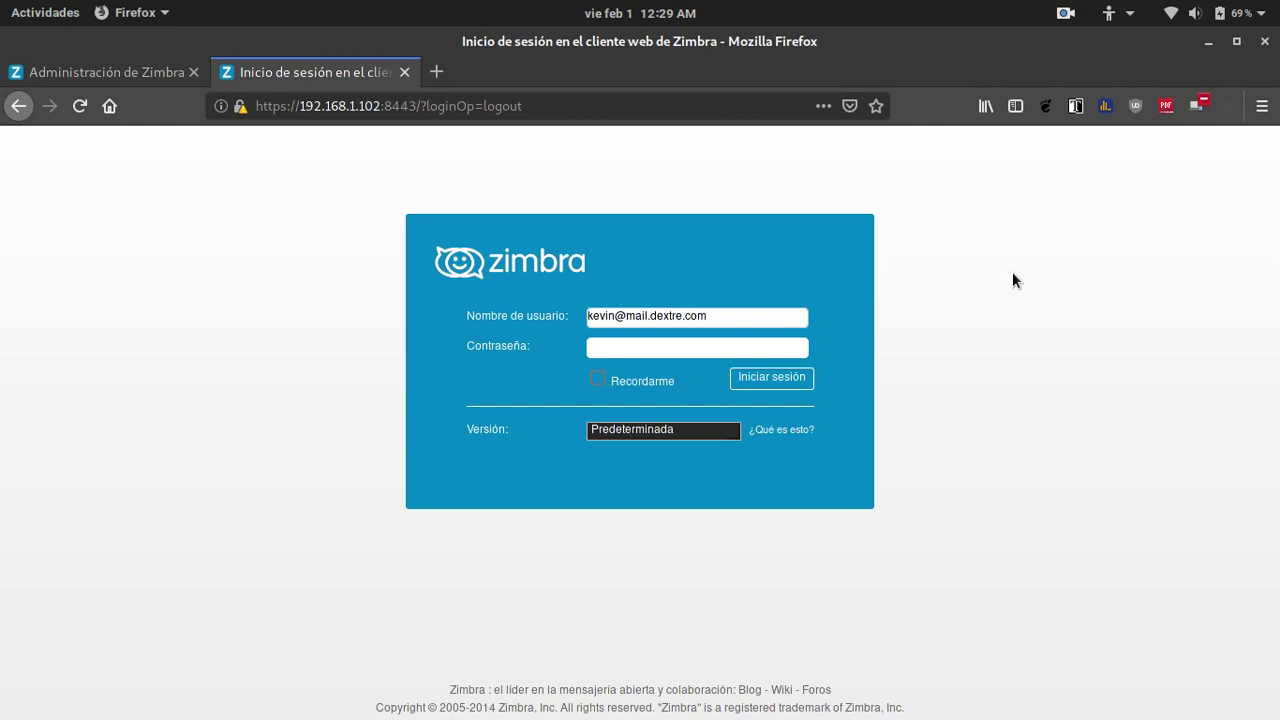
- Sign in with the other account's e-mail and password, skip saving the login, and read 'saludos'
key(Tab)
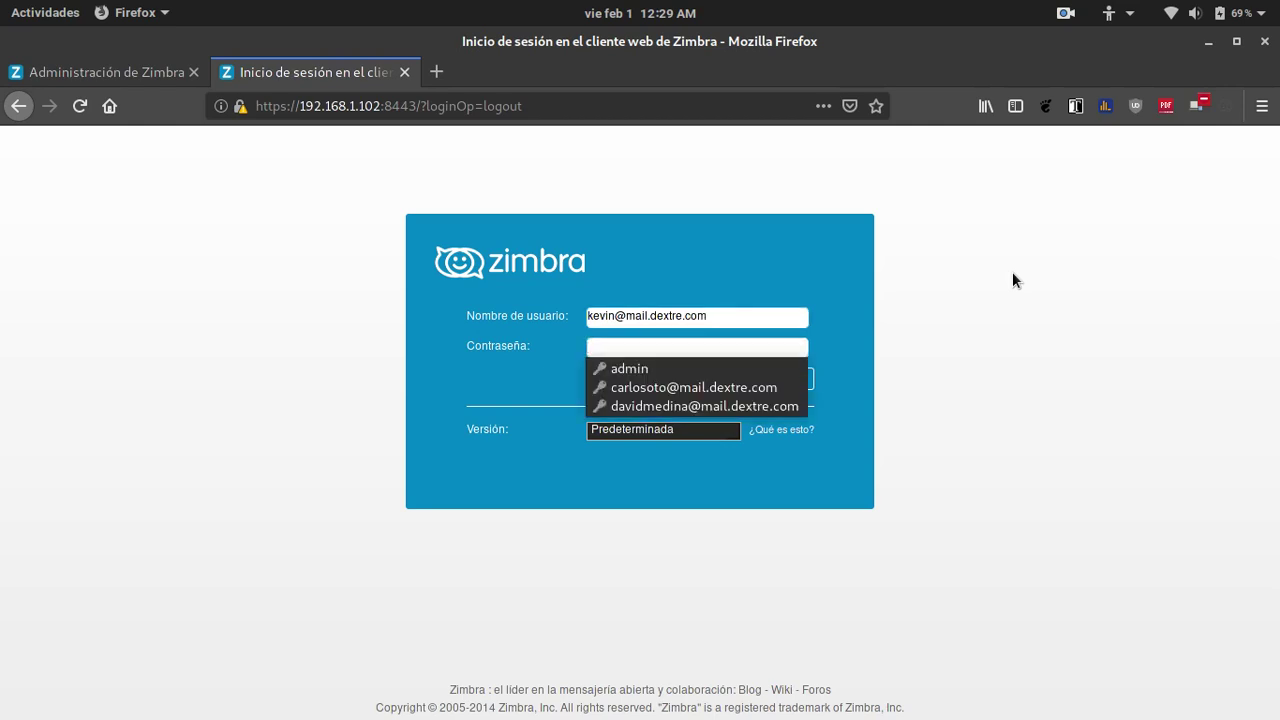
text(*****)
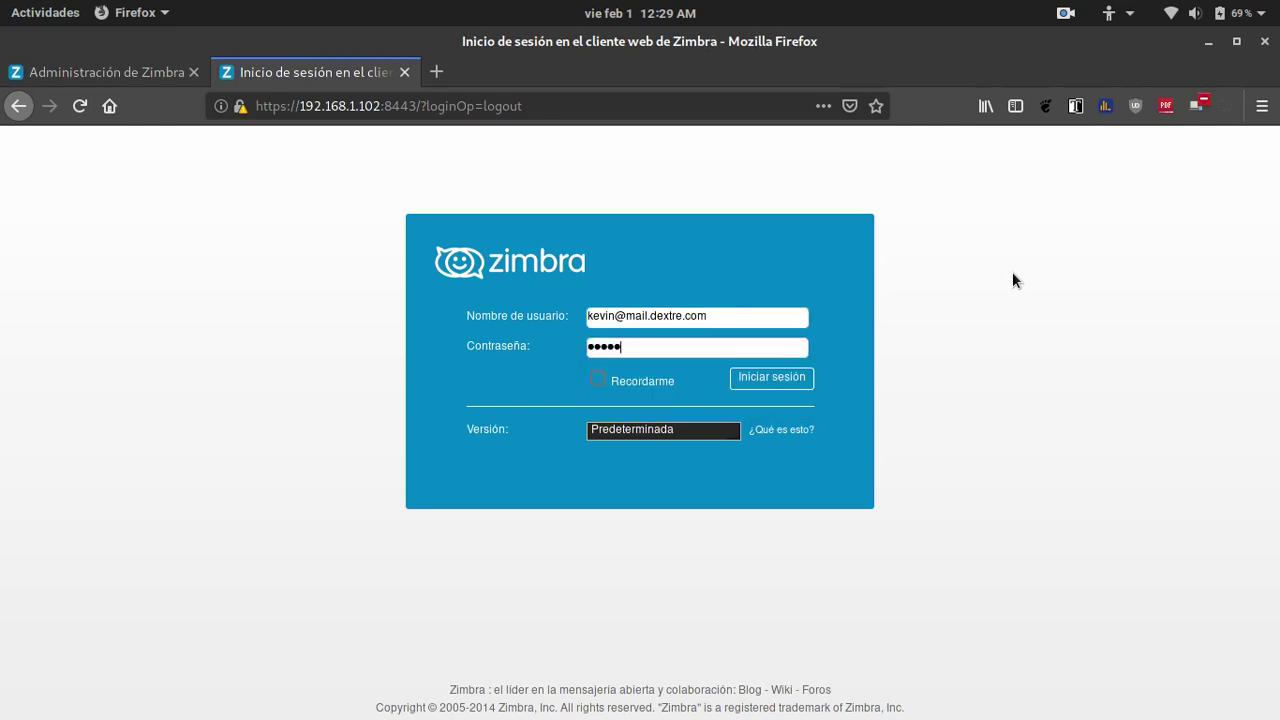
text(**)
key(Return)
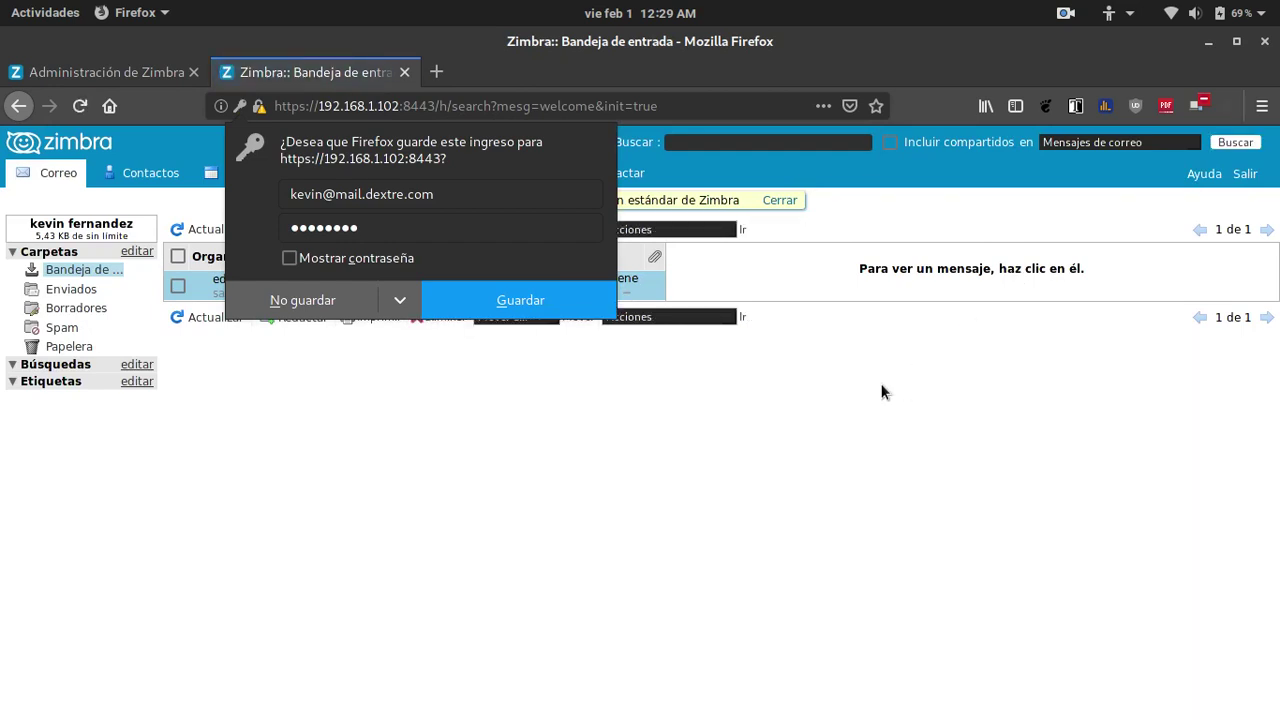
click(302, 300)
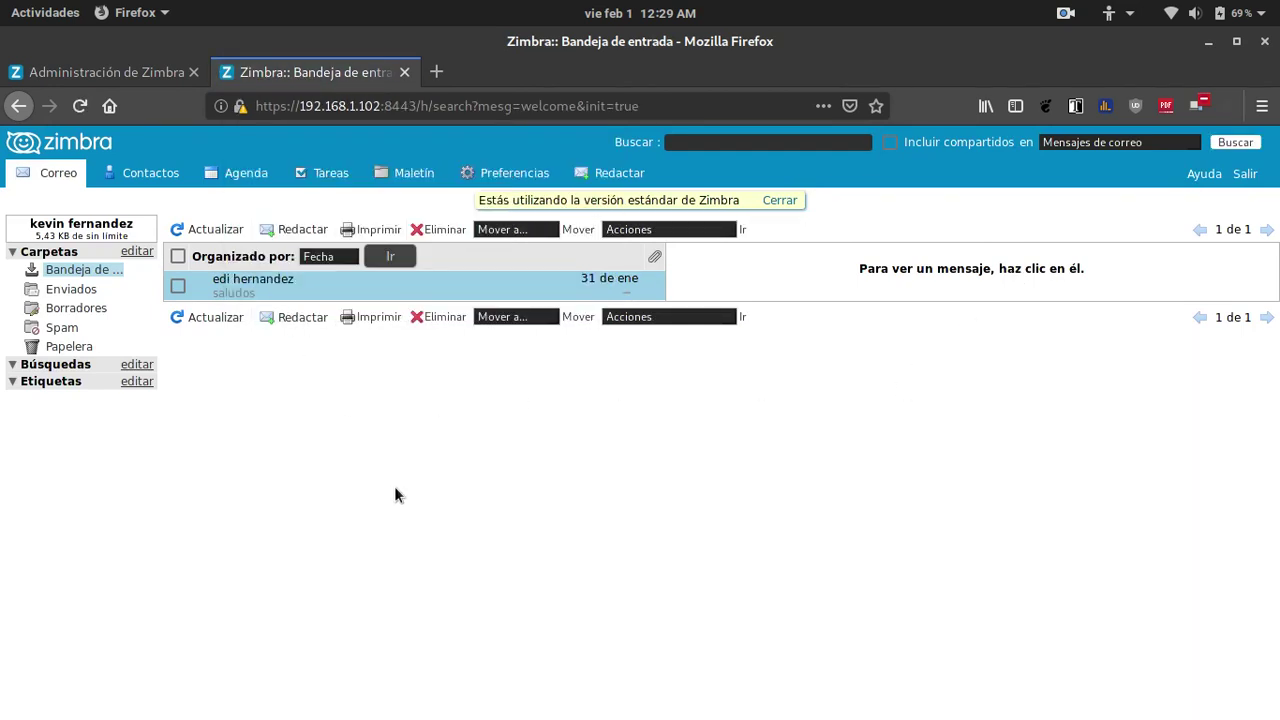
click(228, 287)
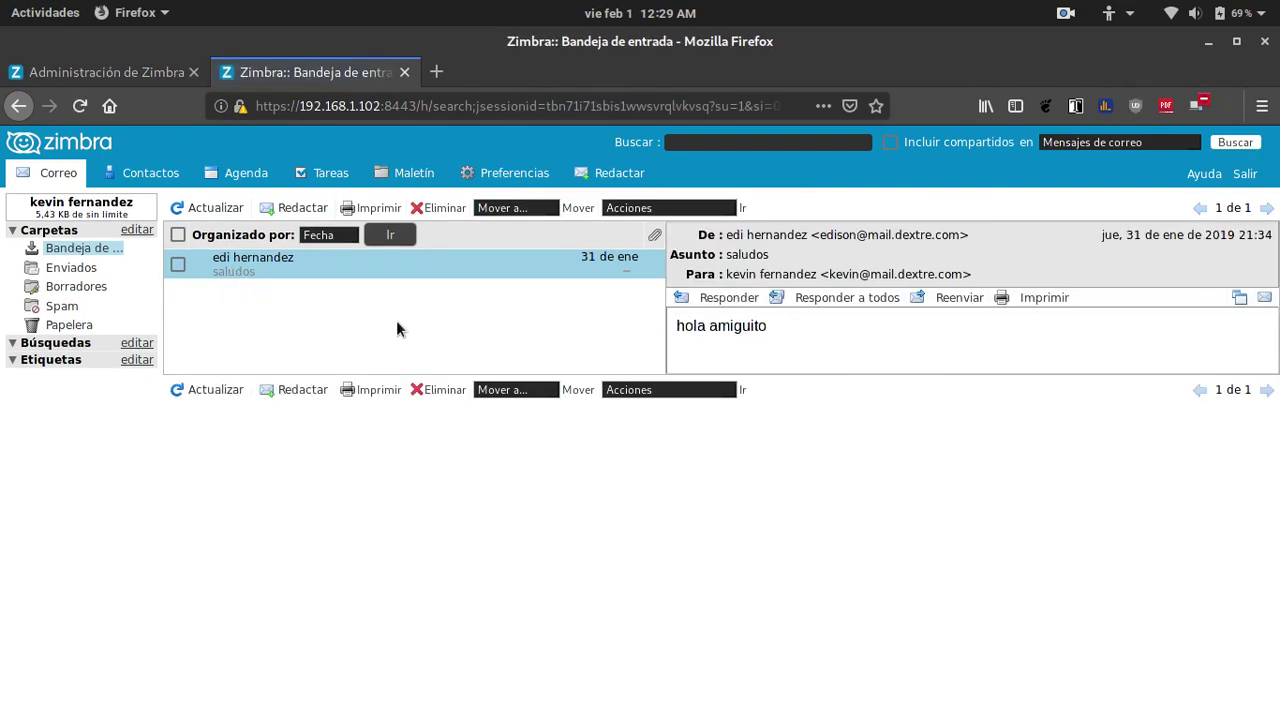
click(135, 80)
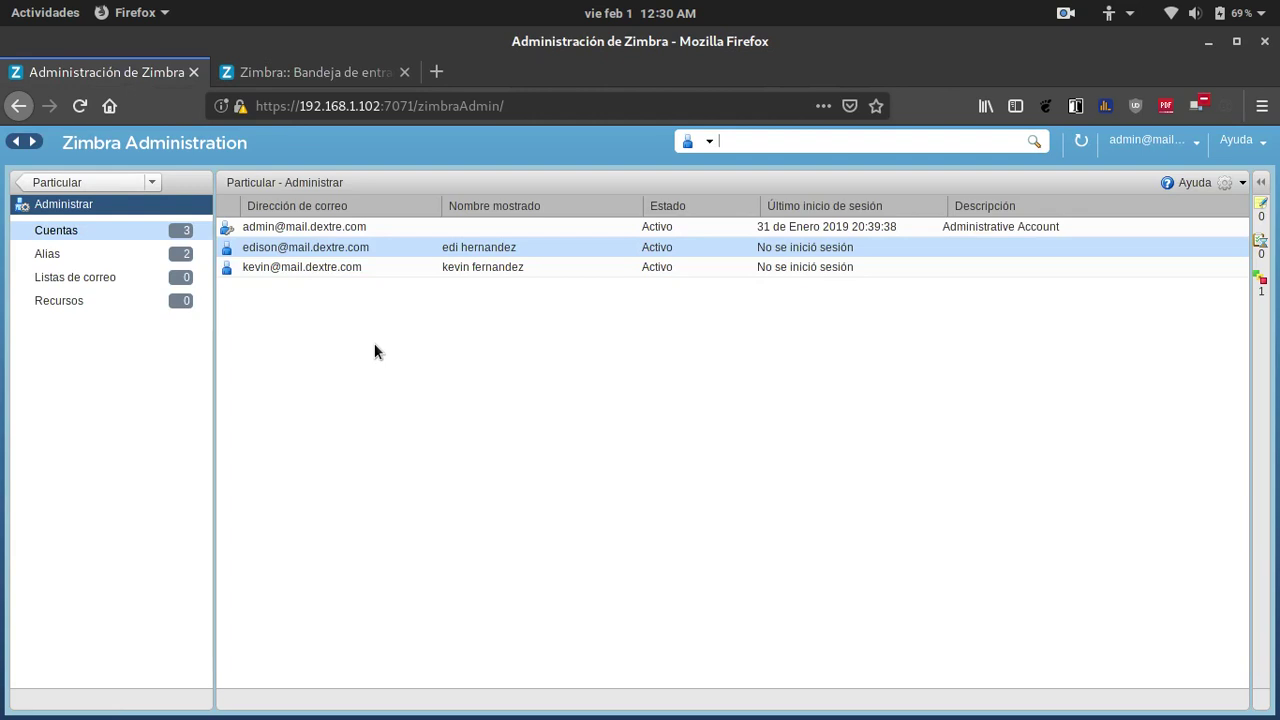
- Reload Cuentas to show the updated last-login time, then return to the Bandeja de entrada tab
click(180, 233)
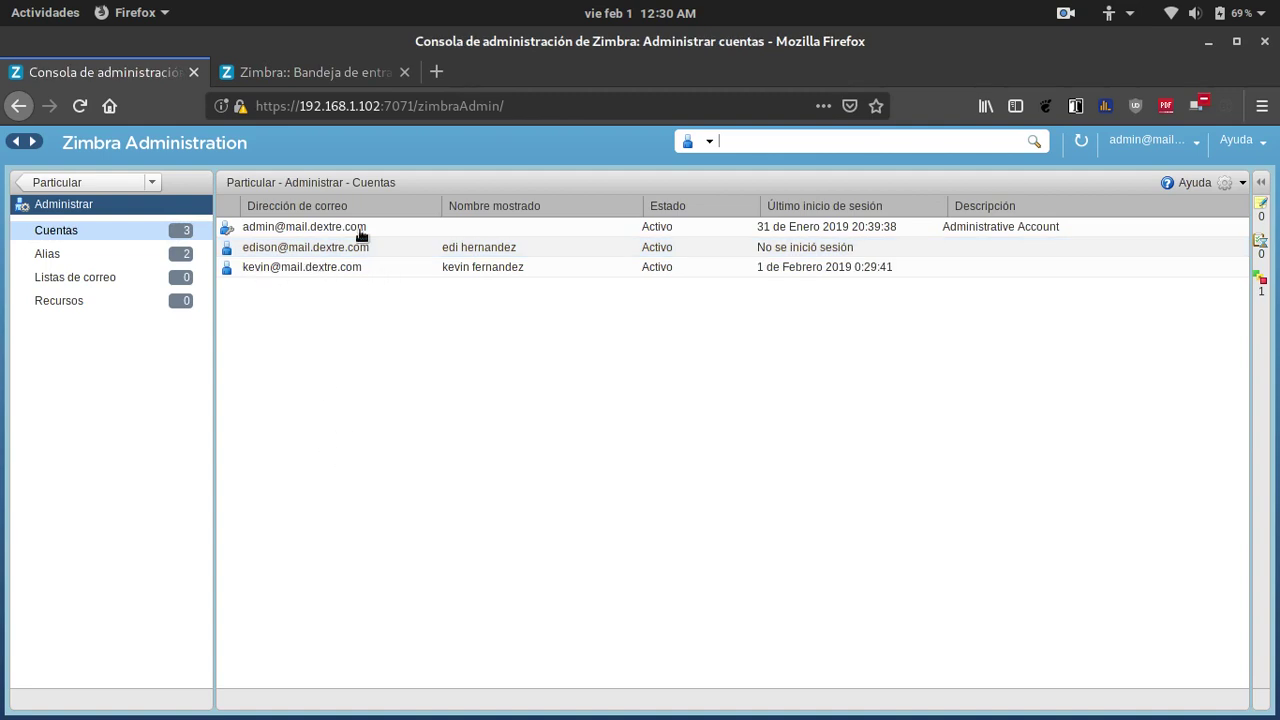
click(388, 77)
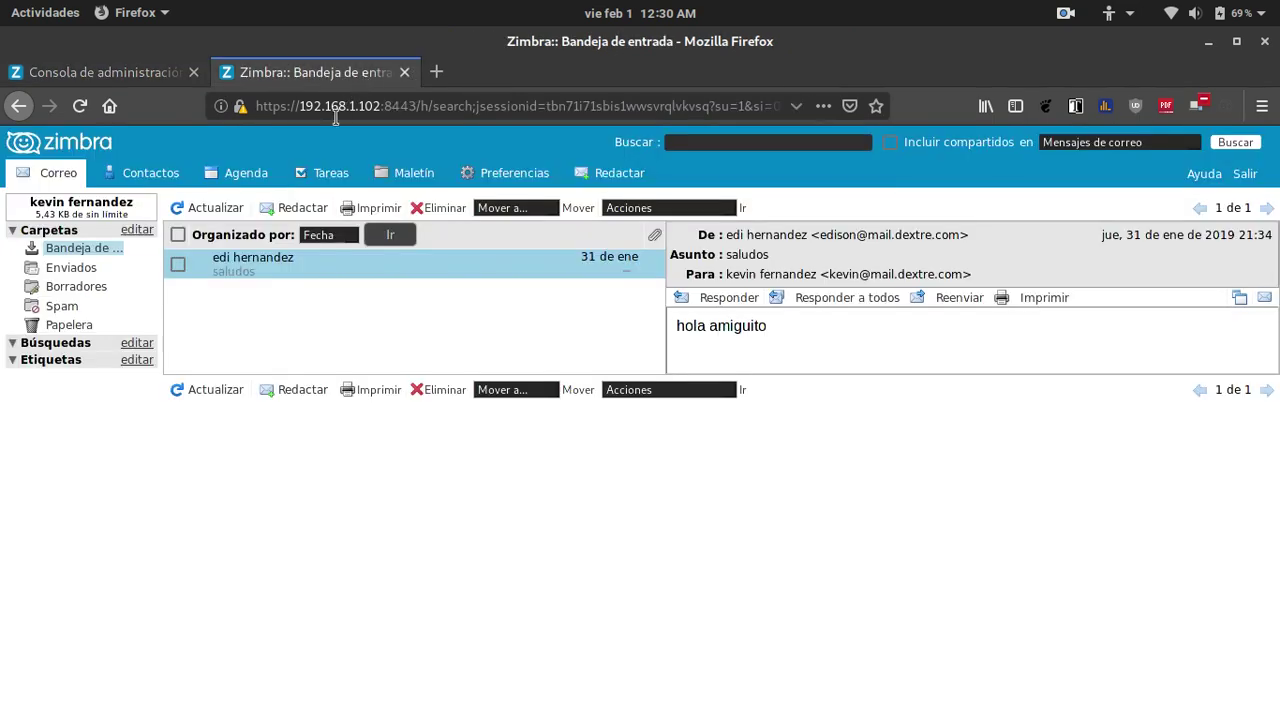
- Sign out of webmail and begin entering the account's username on the login page
click(1245, 175)
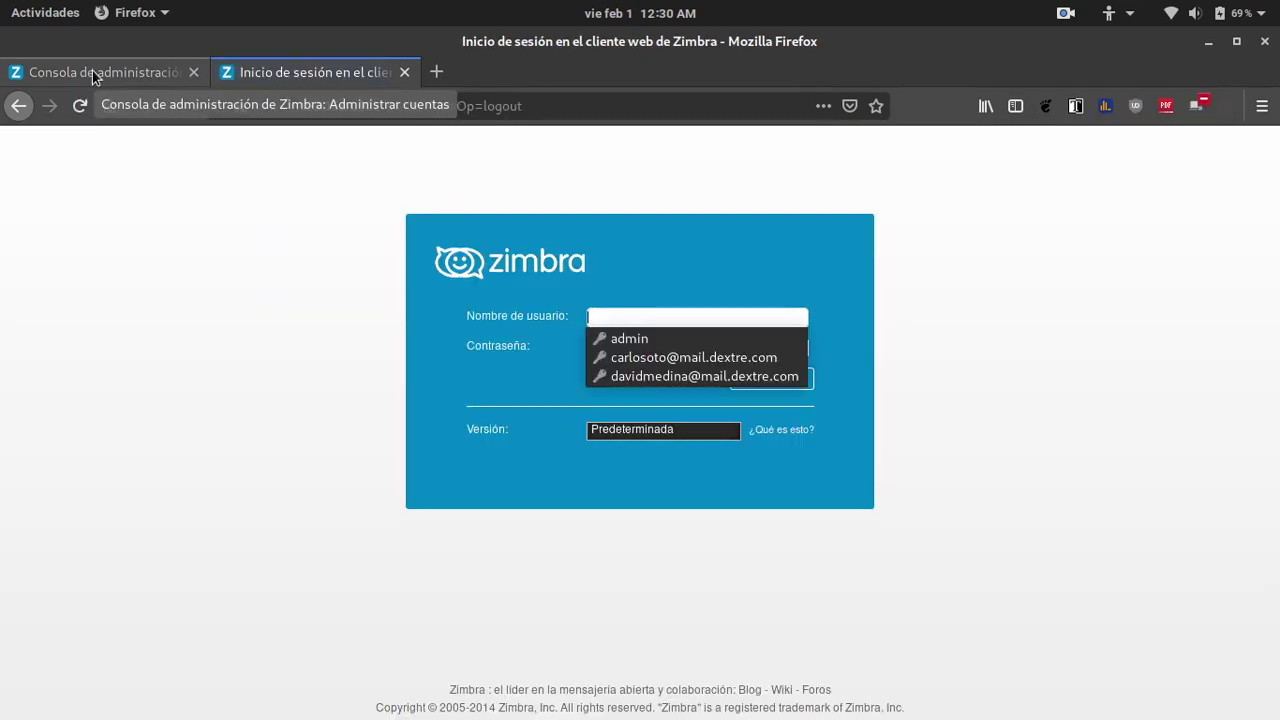
click(607, 318)
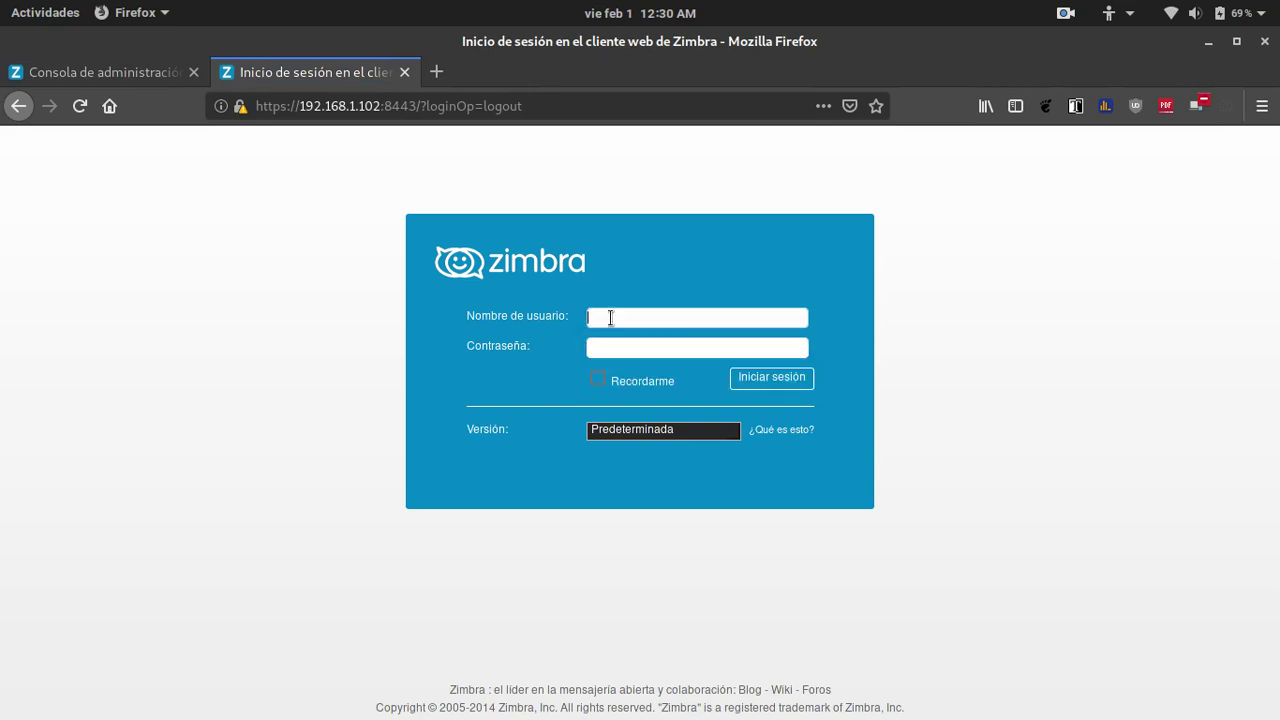
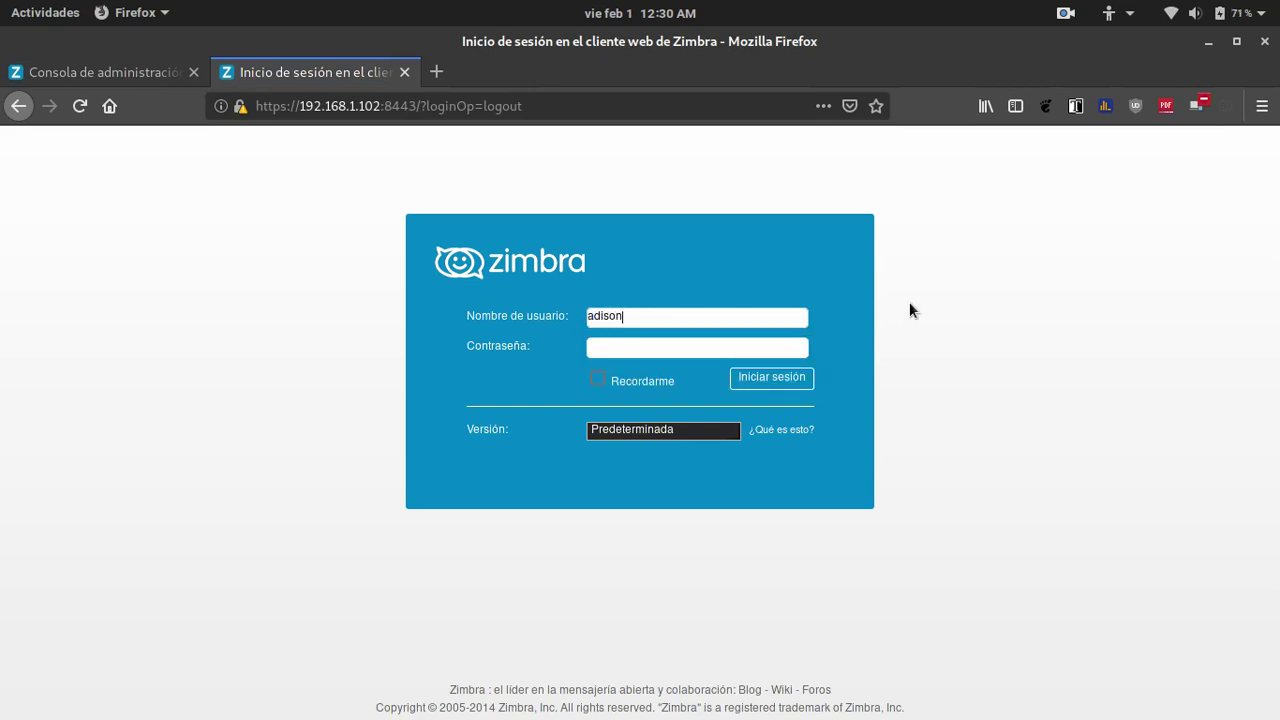
click(141, 76)
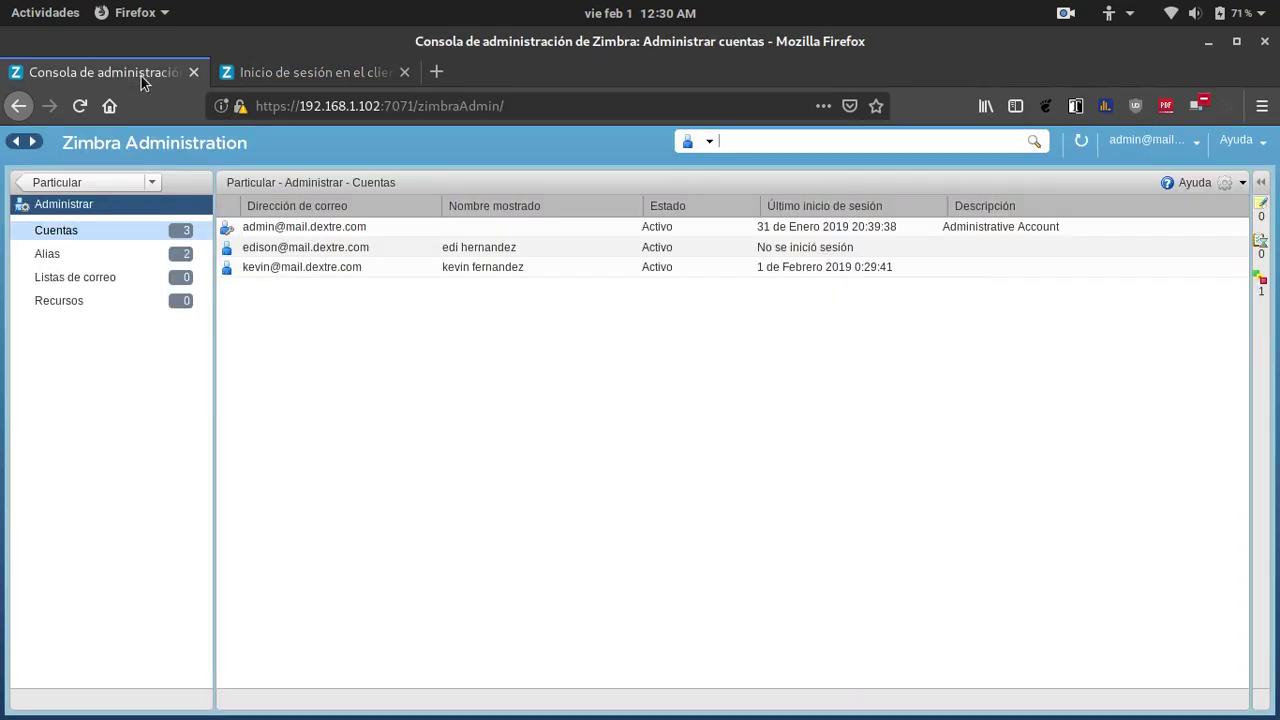
click(285, 76)
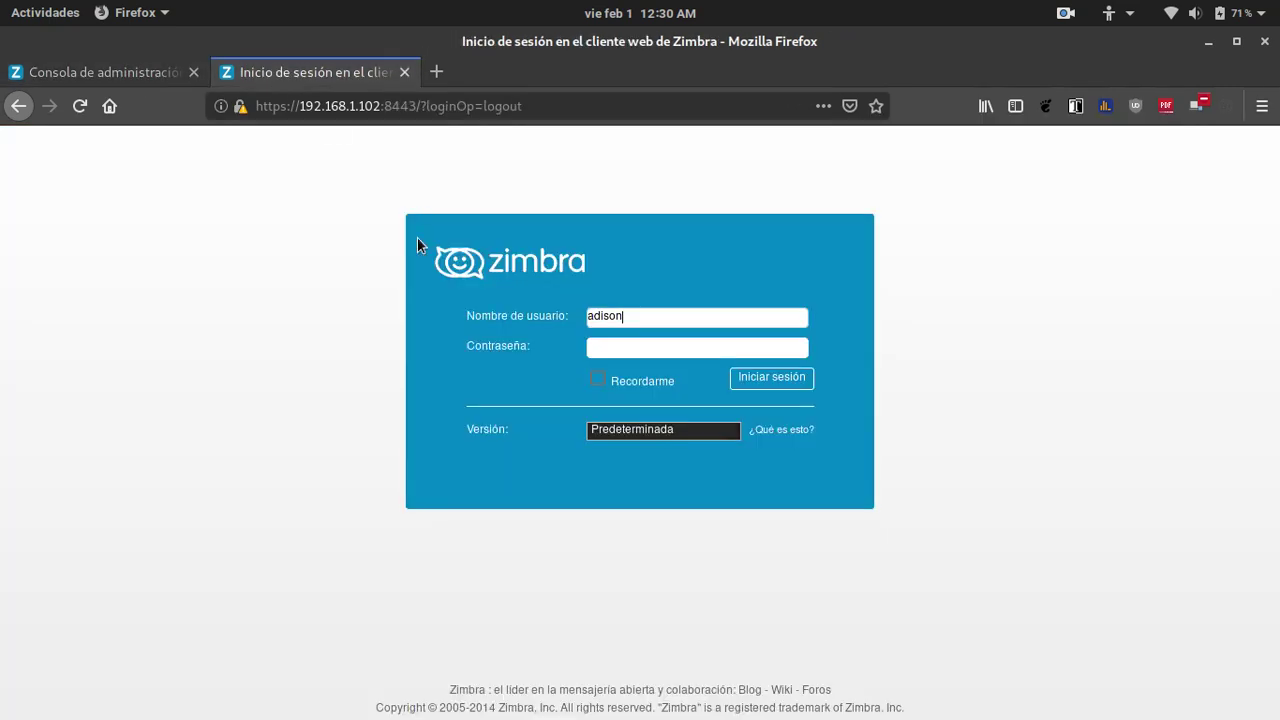
- Complete the username with its mail domain, enter the account password, and submit the login
text(@mail.c)
key(BackSpace)
text(dextre.com)
click(682, 346)
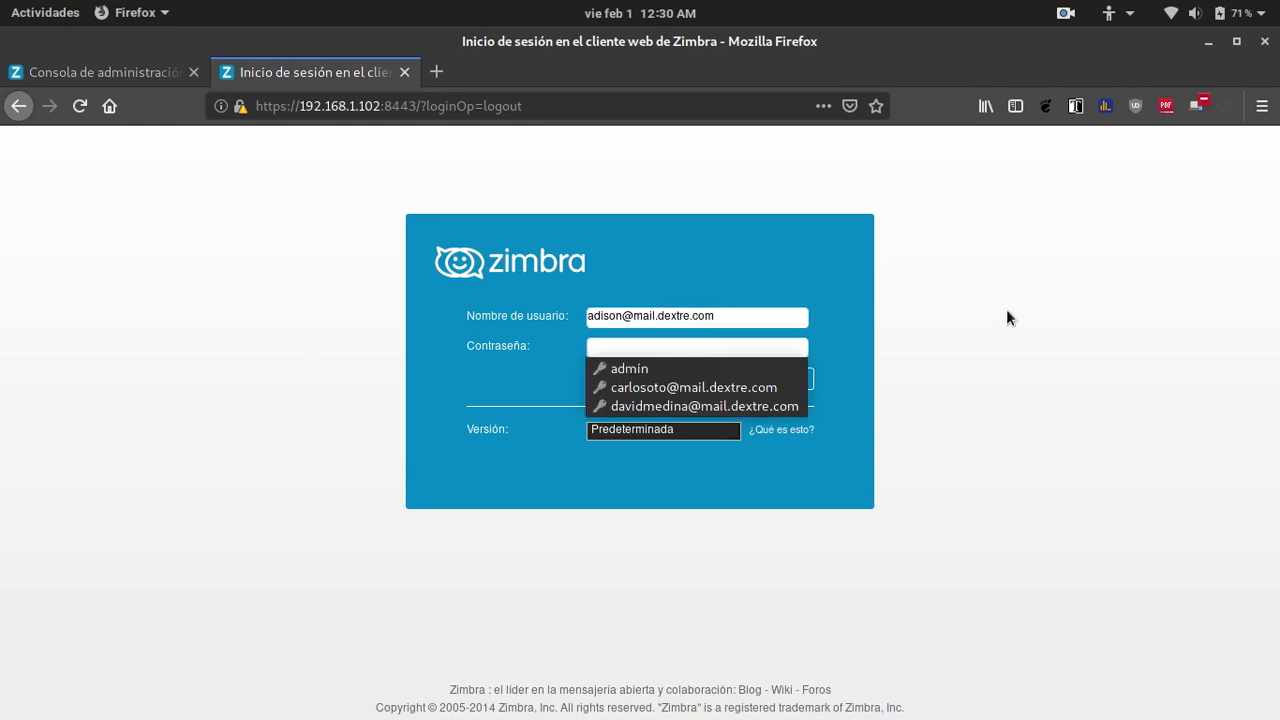
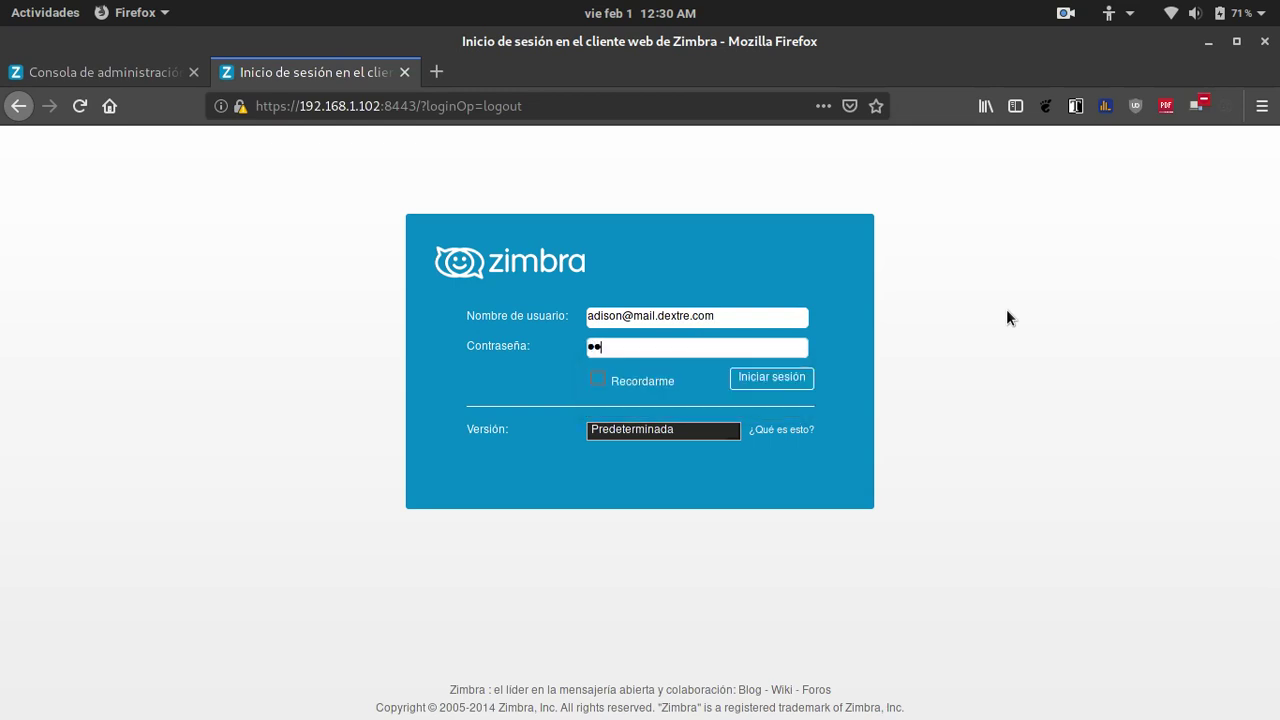
key(Return)
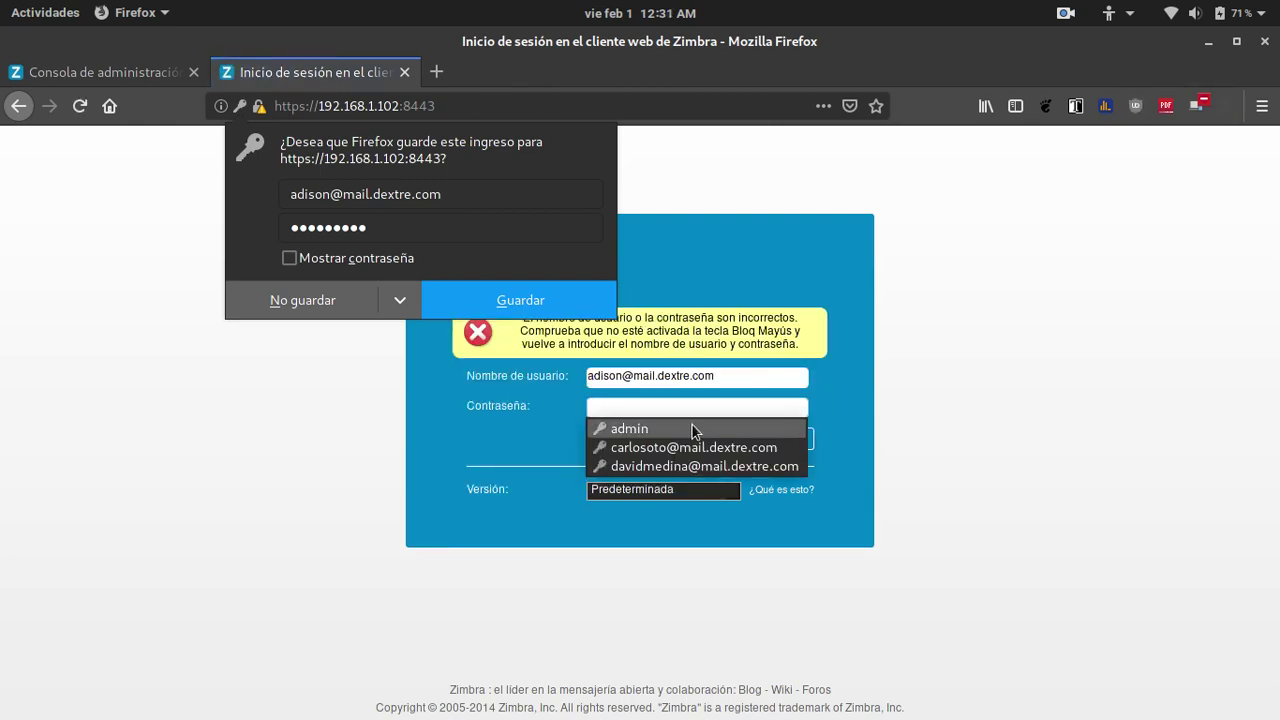
- Close the saved-login suggestions, retype the password, and dismiss Firefox's save-login offer
click(656, 398)
text(*********)
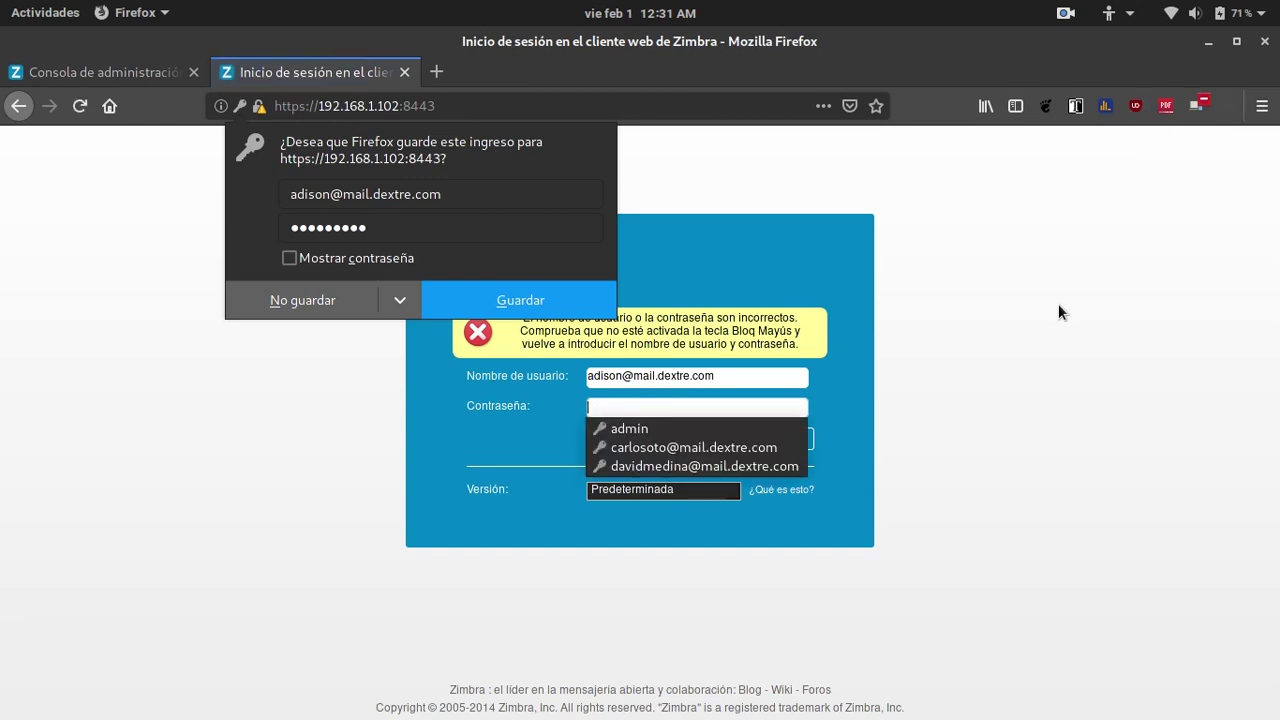
click(1058, 303)
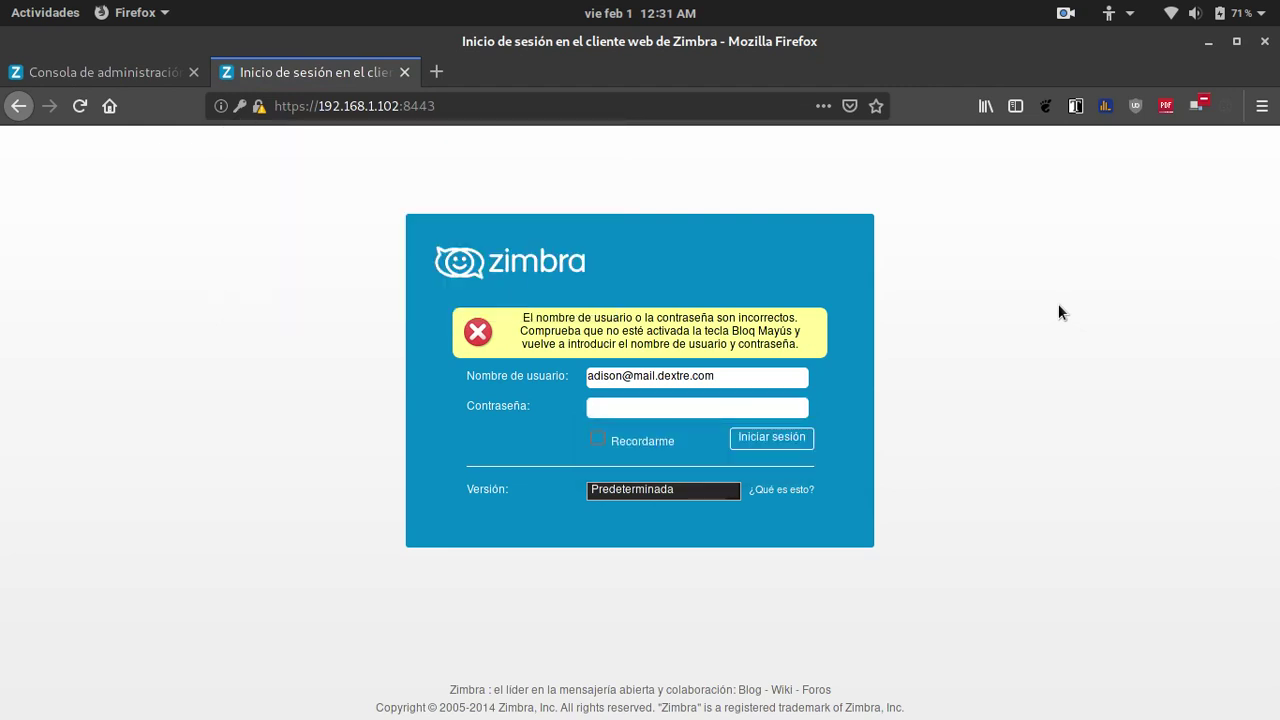
- Give the never-signed-in edison account a new password via Cambiar contraseña, then return to the login tab
click(147, 80)
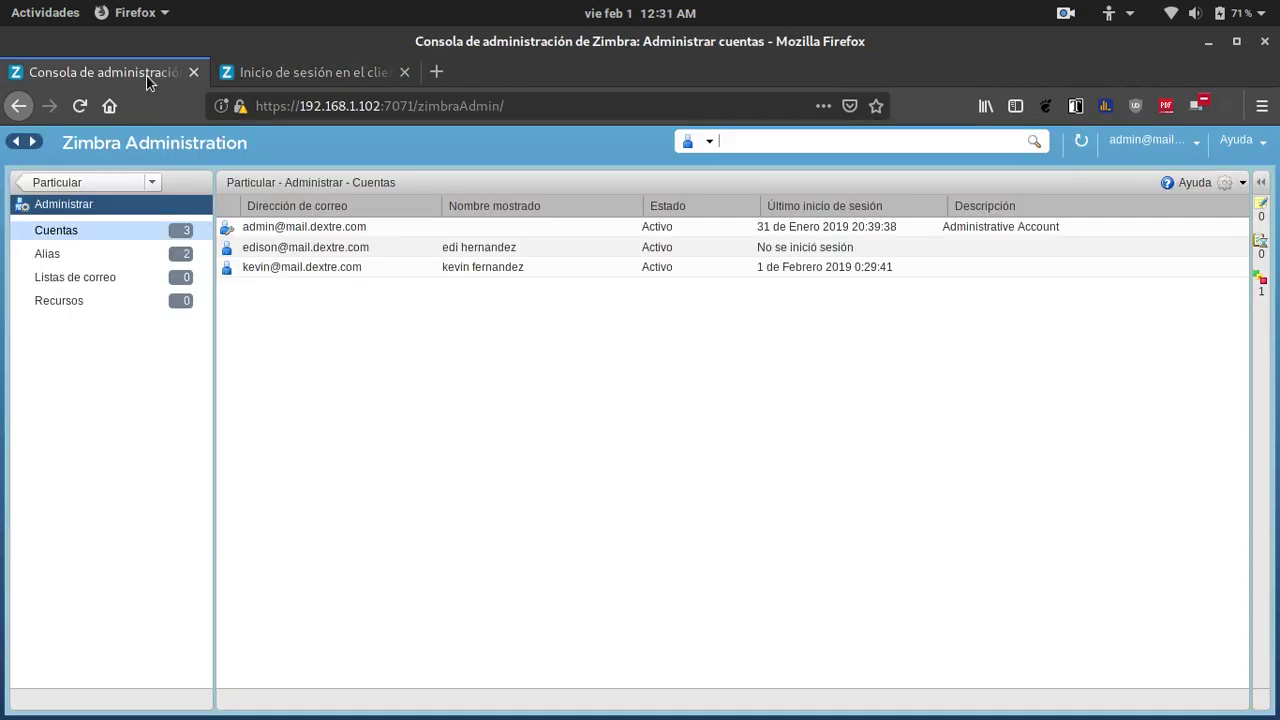
click(292, 250)
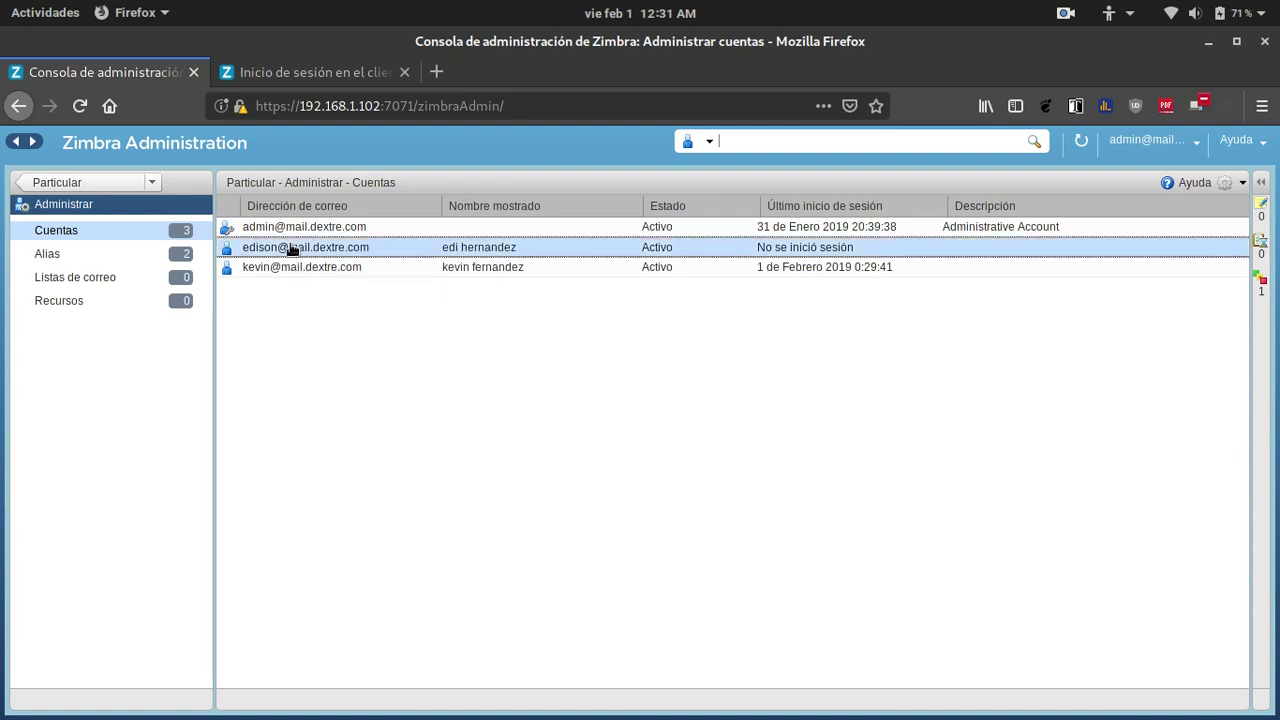
right_click(292, 250)
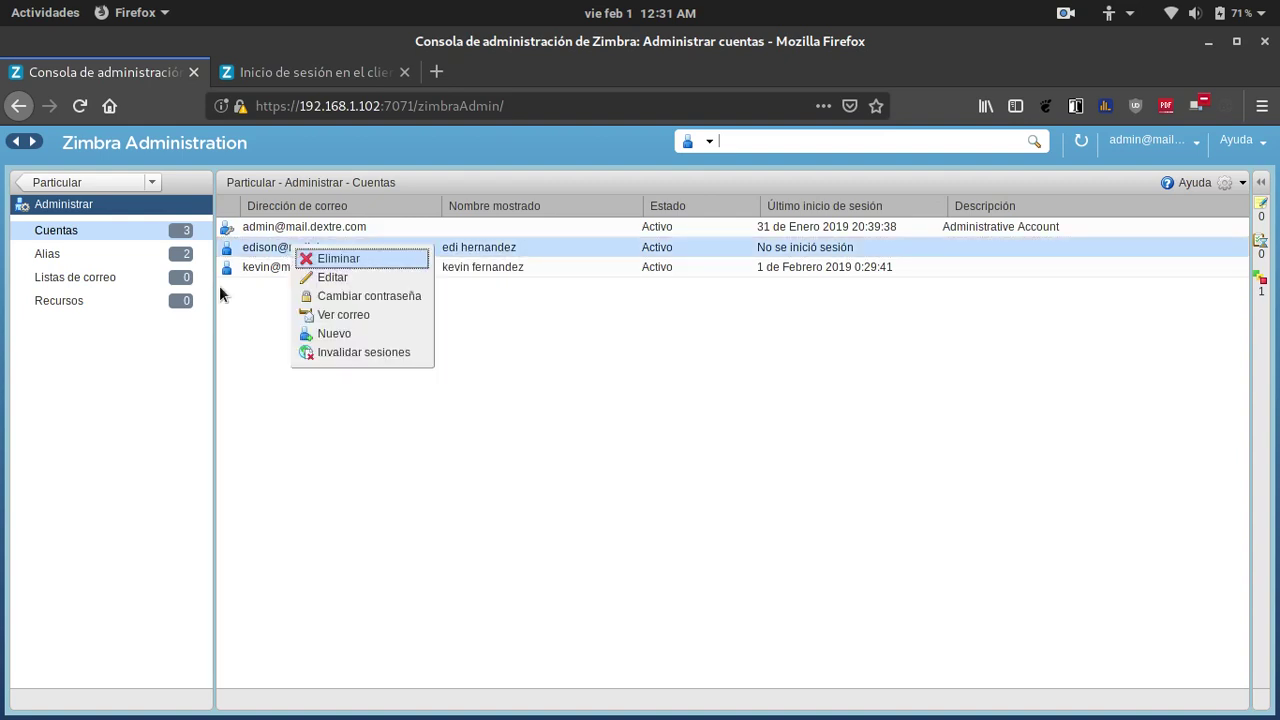
click(350, 296)
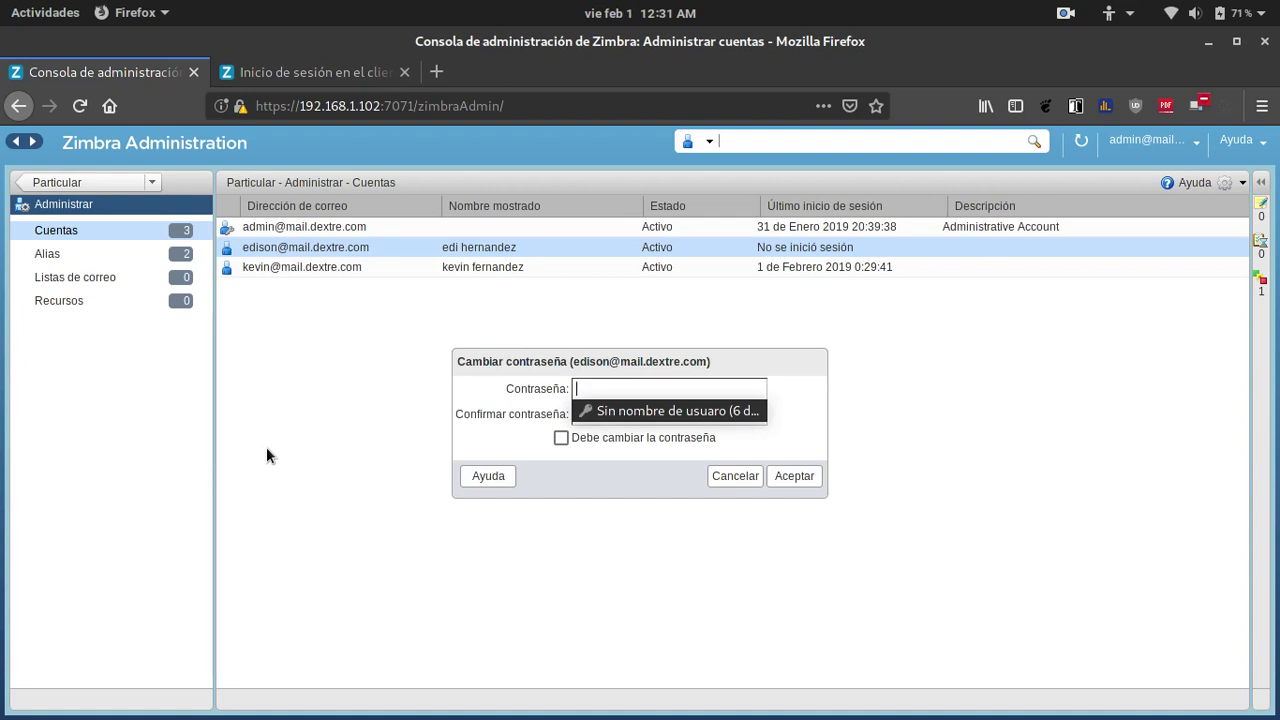
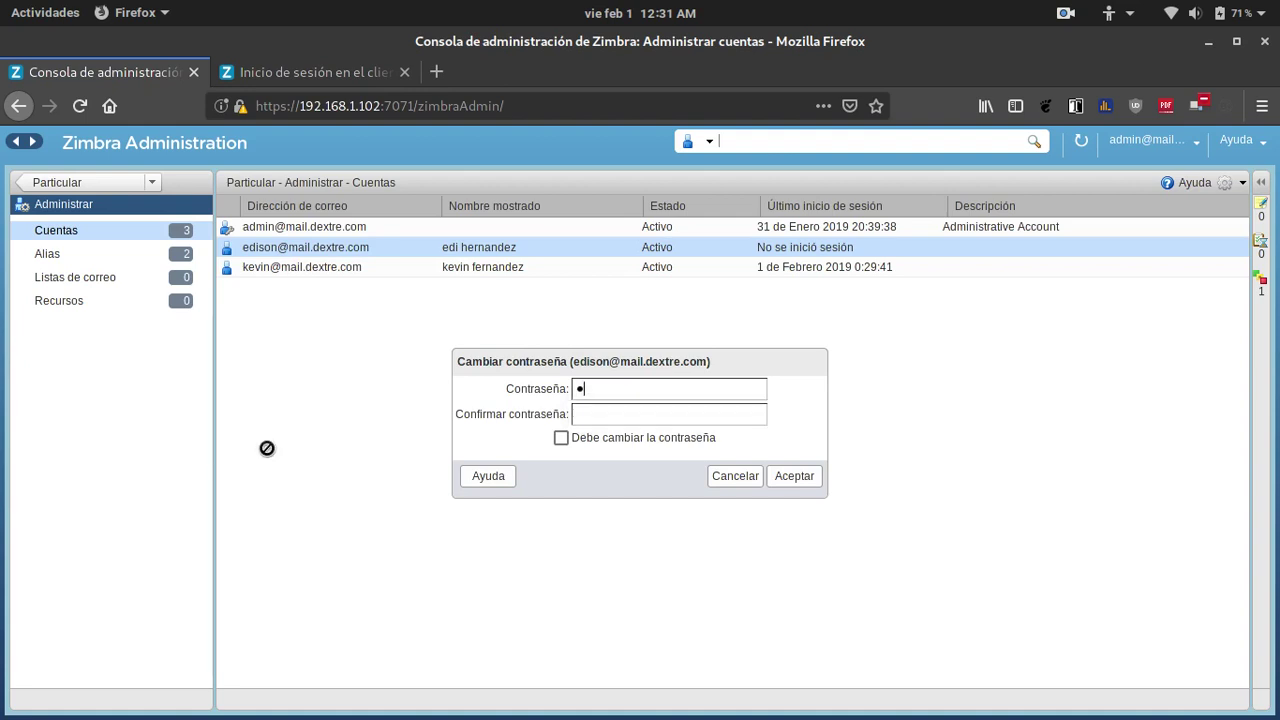
click(597, 418)
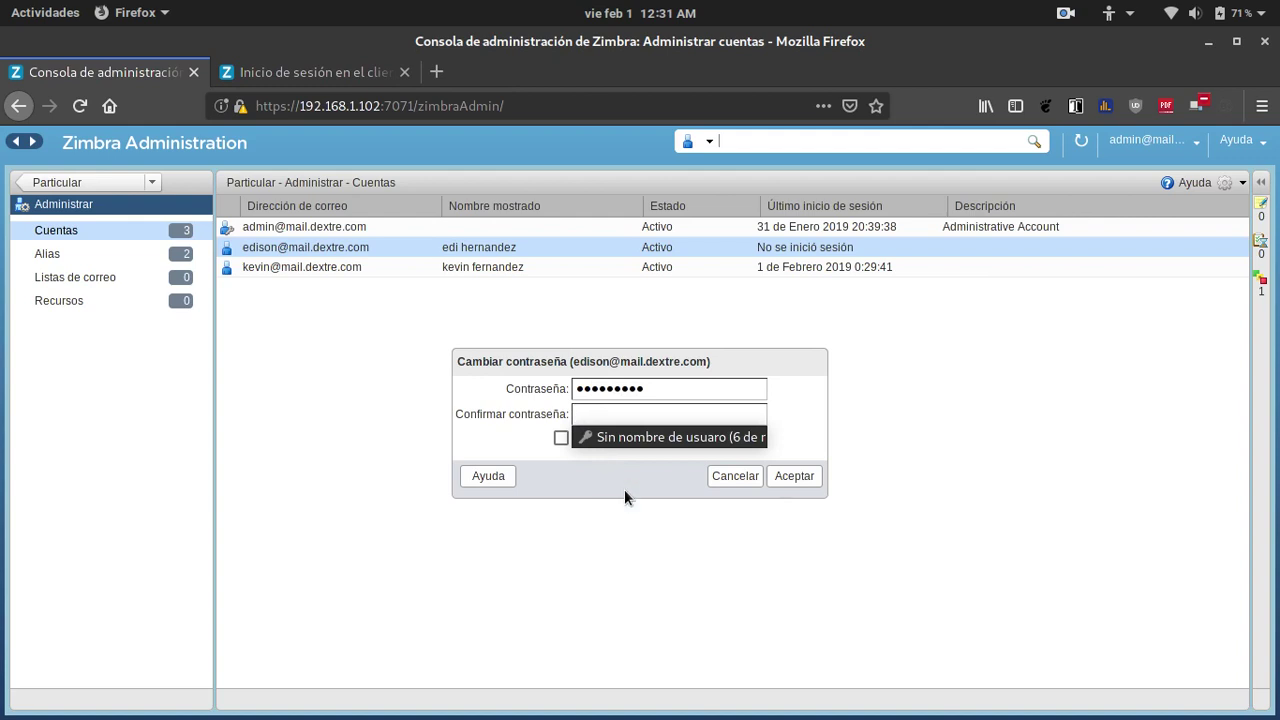
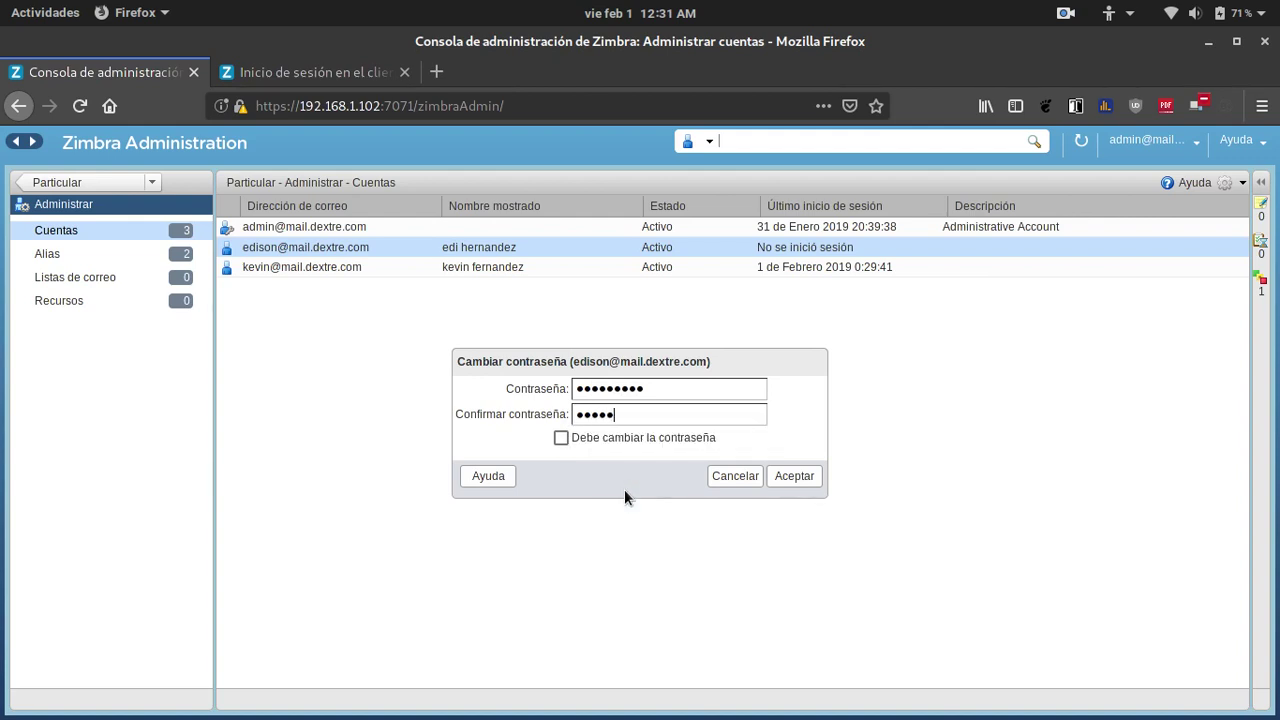
click(787, 475)
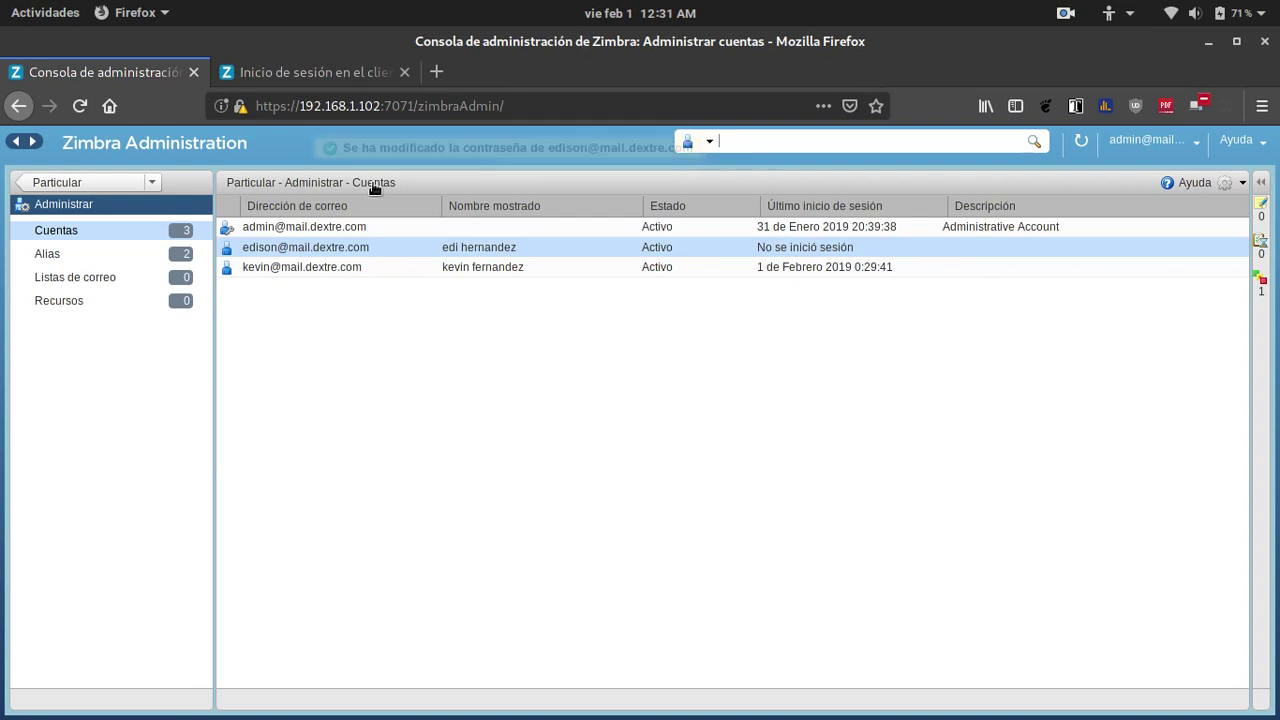
click(343, 83)
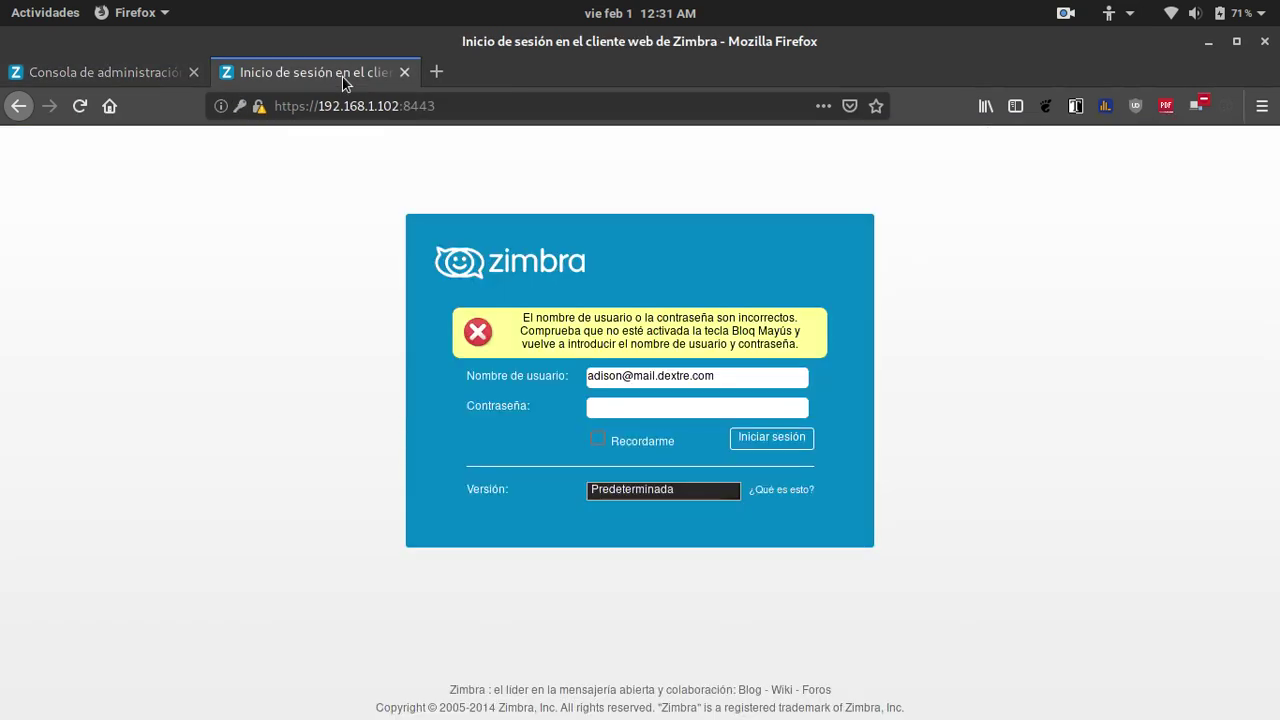
- Change the username's first letter from 'a' to 'e' and sign in with the new password
click(729, 381)
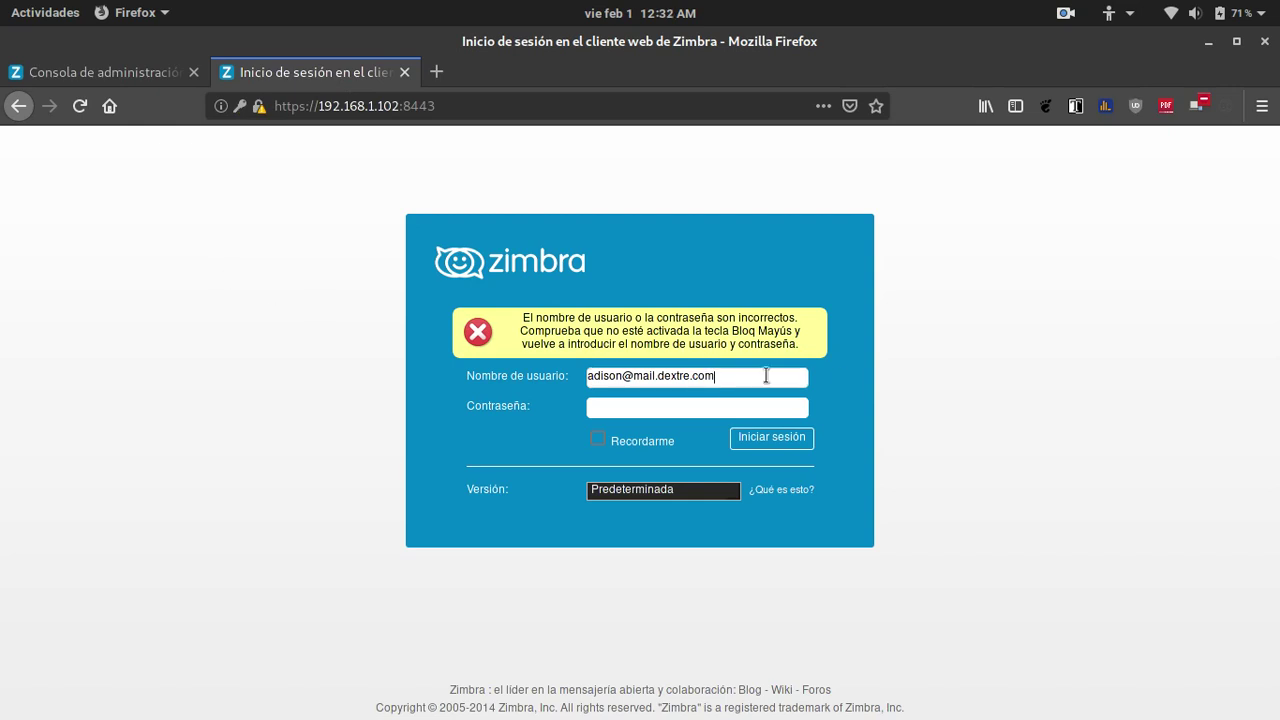
click(708, 410)
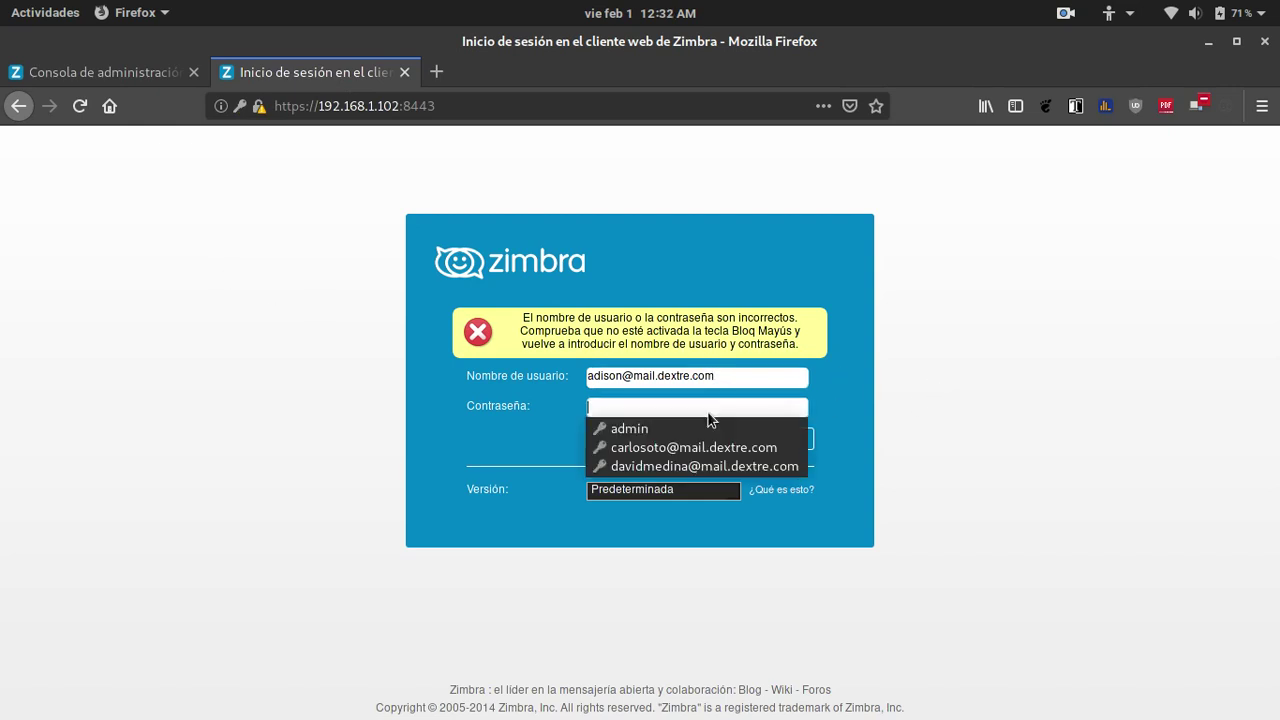
click(617, 377)
key(Left)
key(Left)
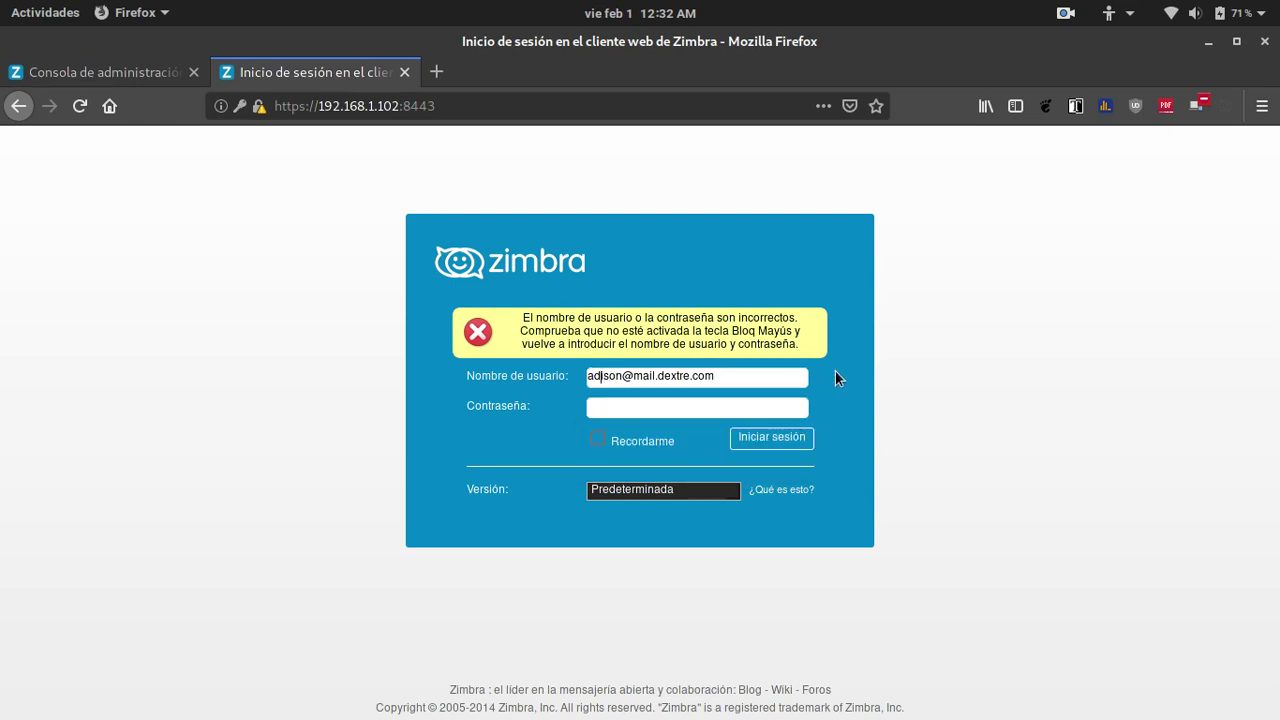
key(BackSpace)
text(e)
click(715, 407)
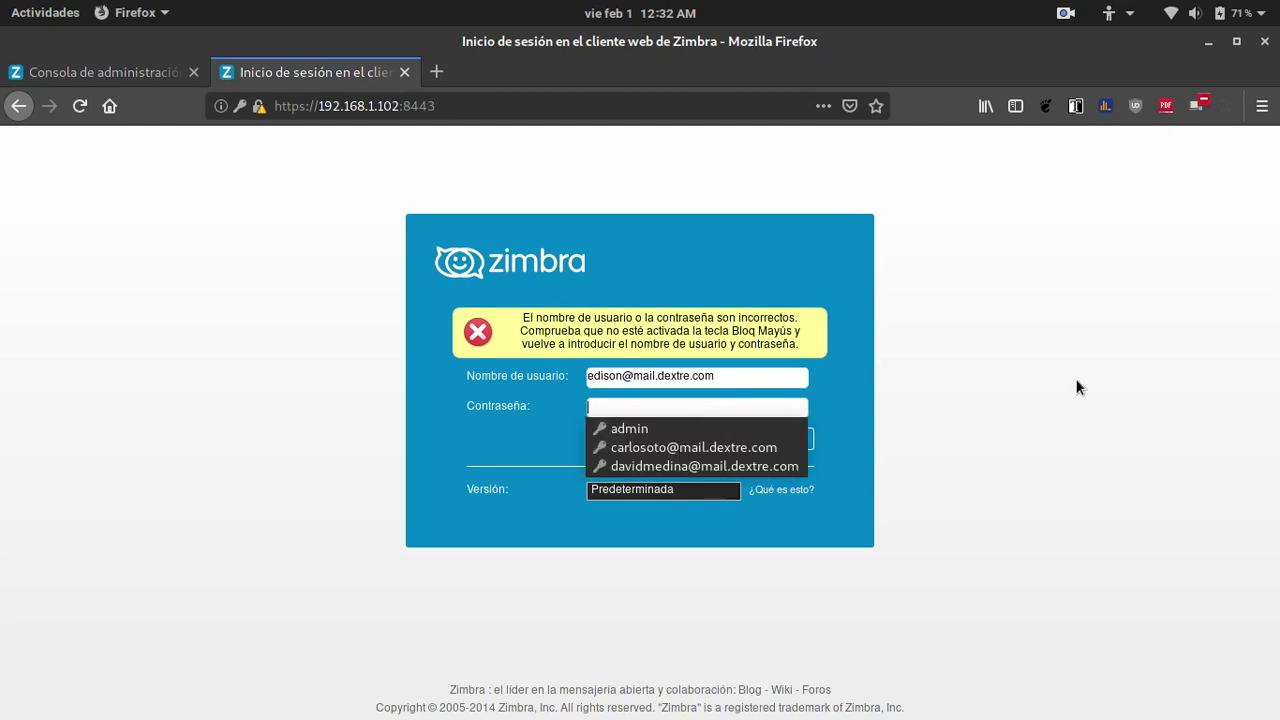
text(*****)
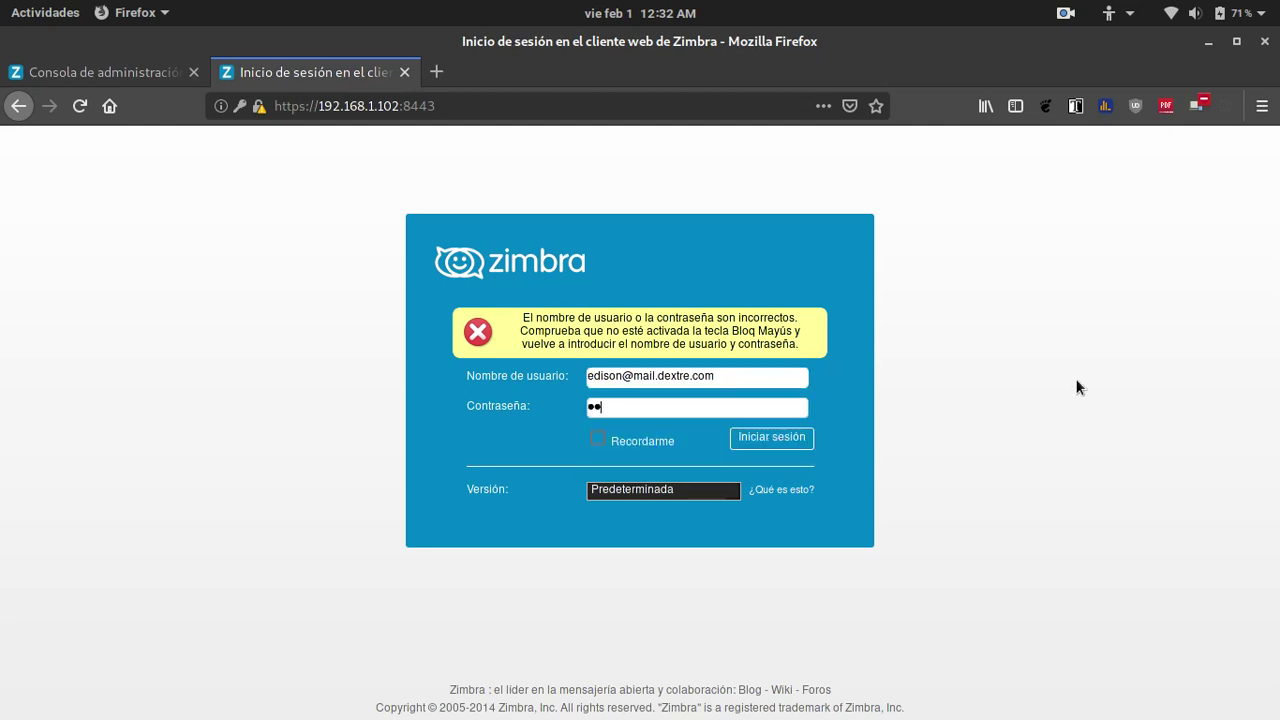
text(****)
key(Return)
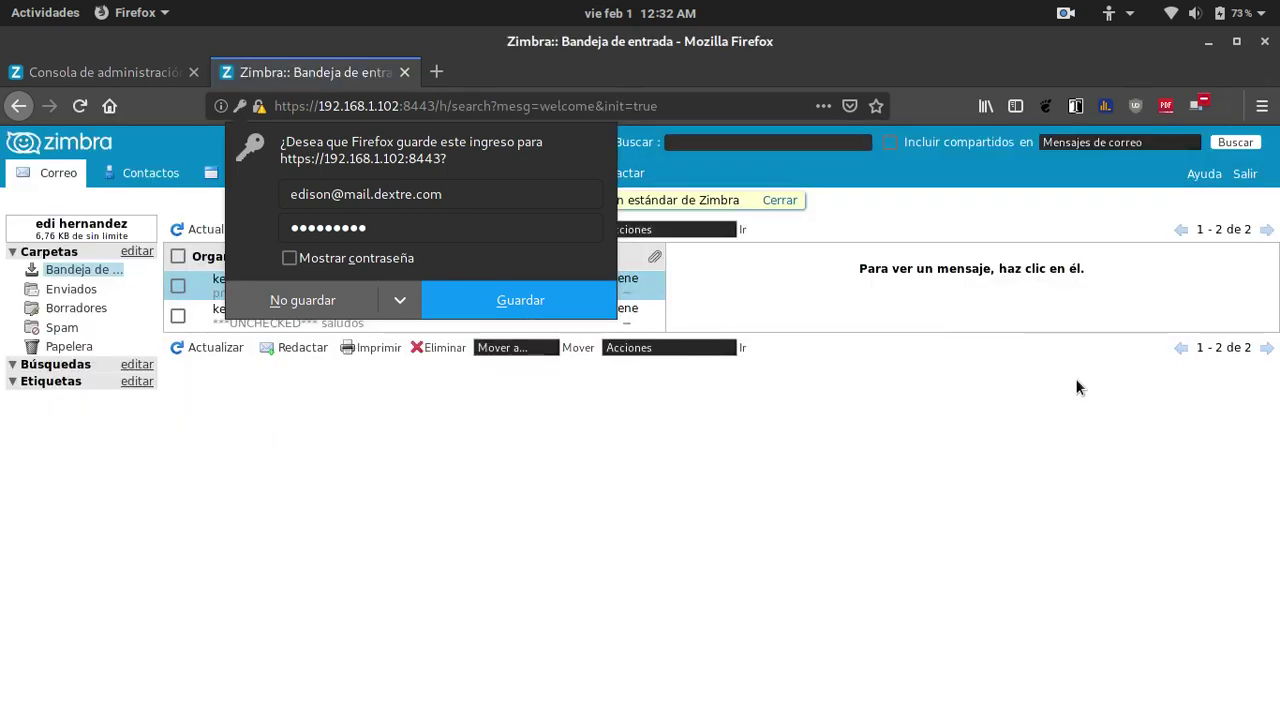
- Decline saving the login, then read the 'prueba 5' and second inbox messages
click(301, 299)
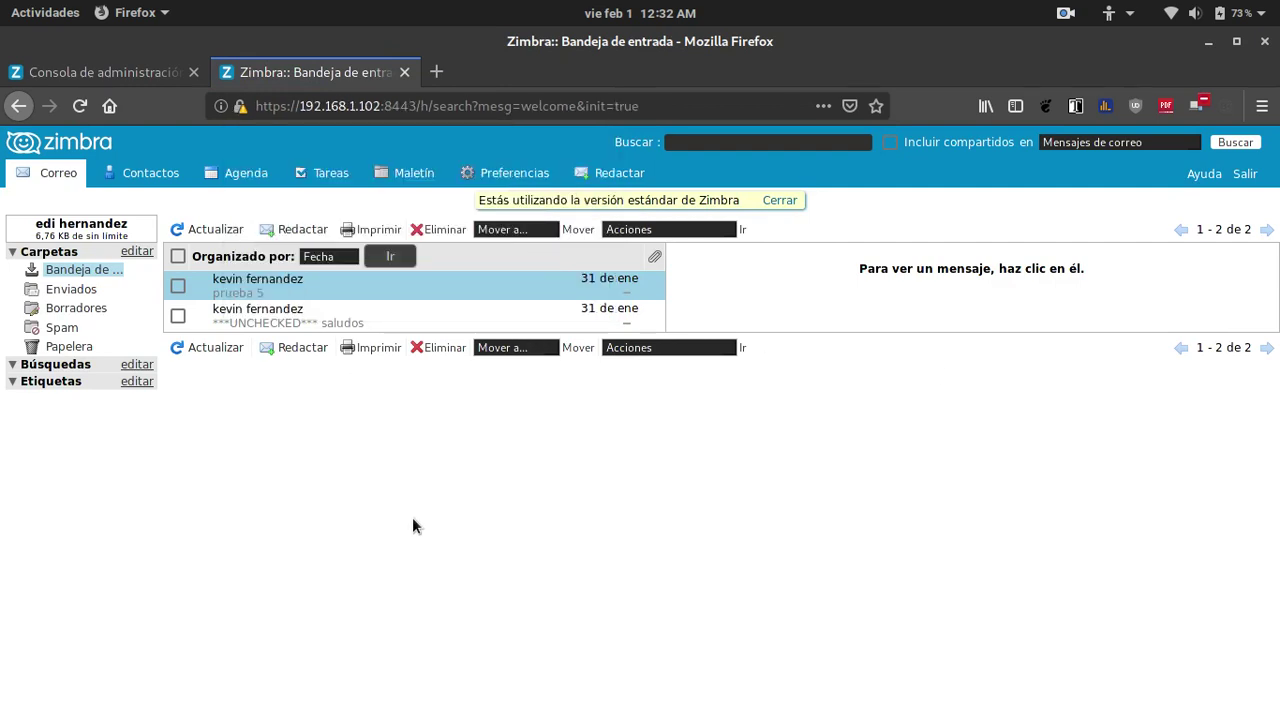
click(230, 285)
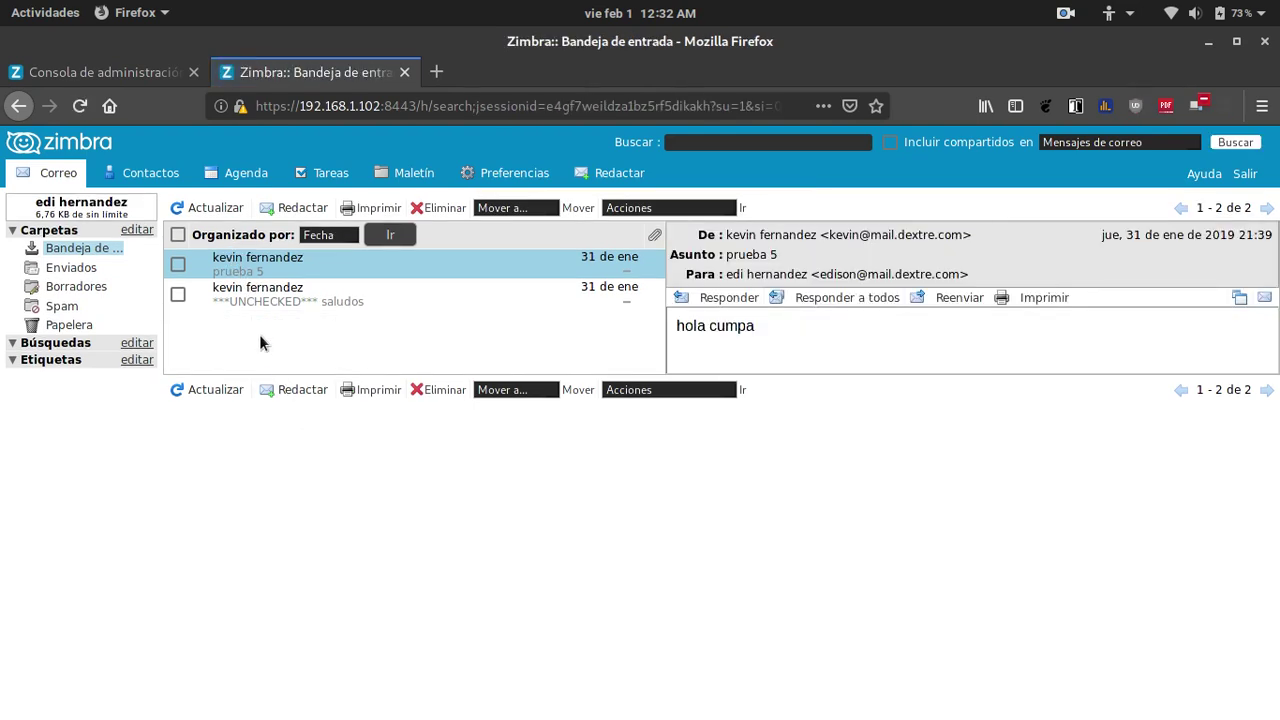
click(248, 296)
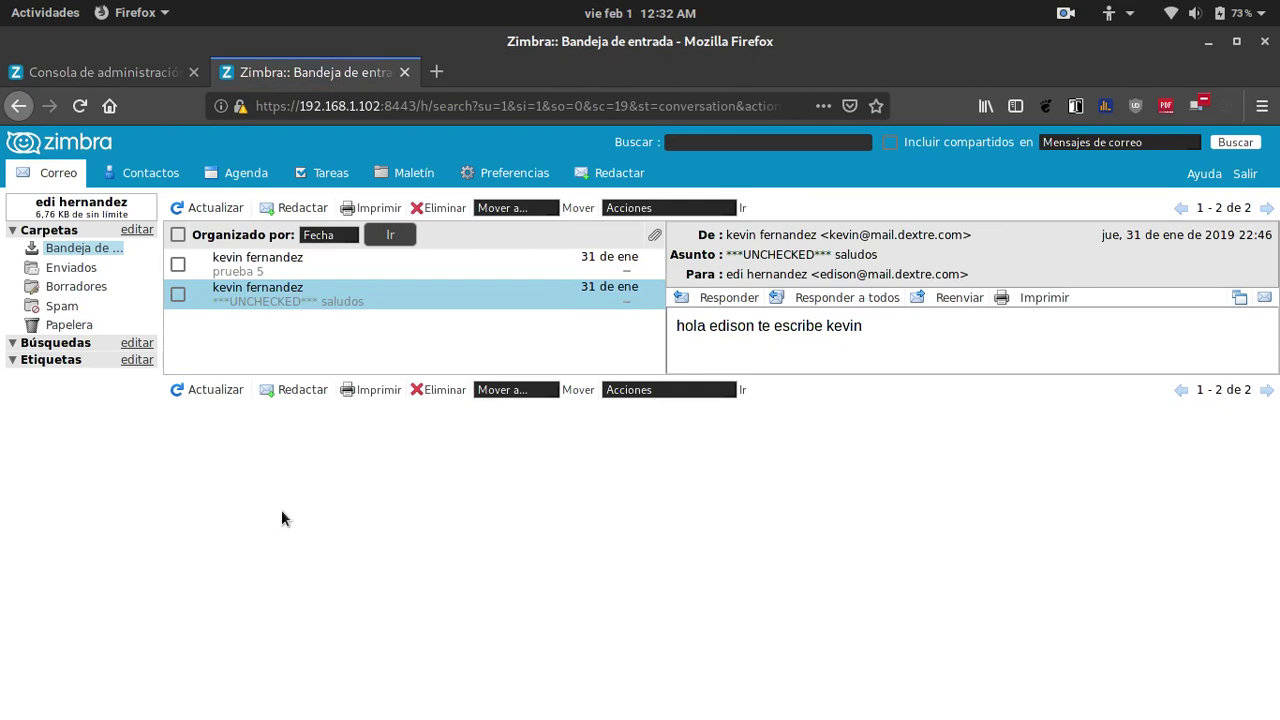
- Open the latest sent message 'invitacion' in Enviados, then switch to the administration console
click(68, 268)
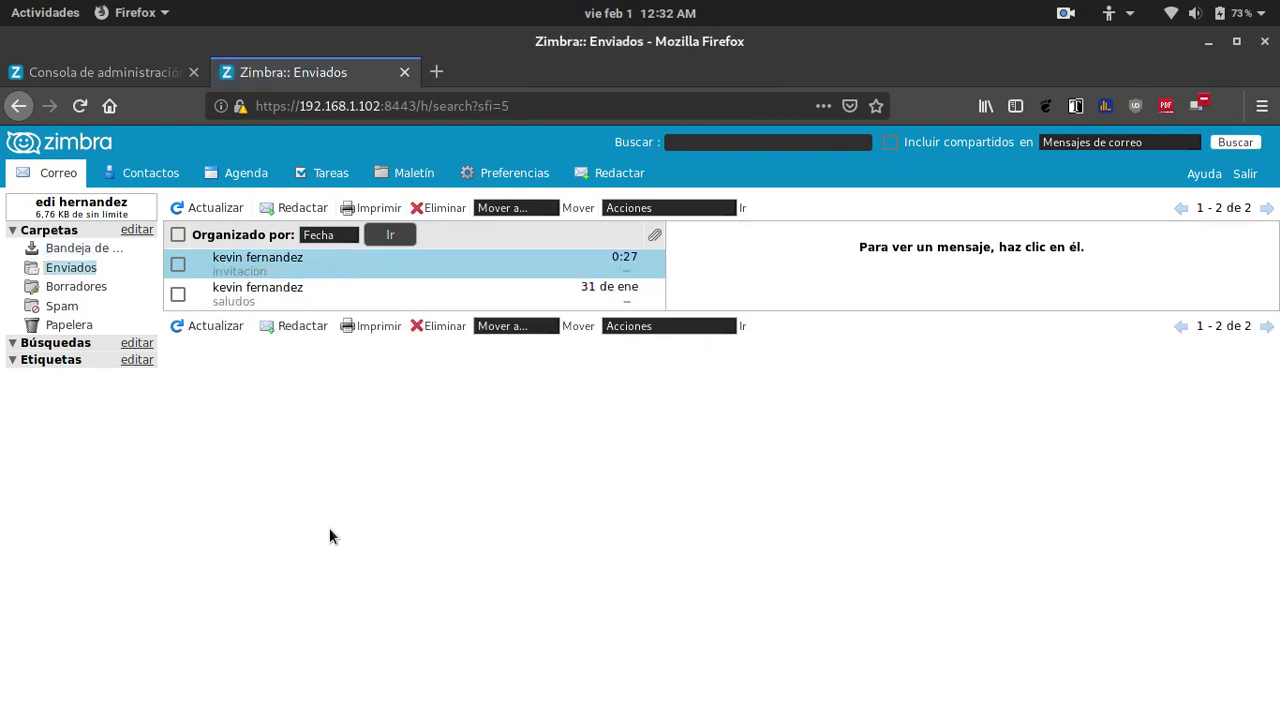
click(229, 272)
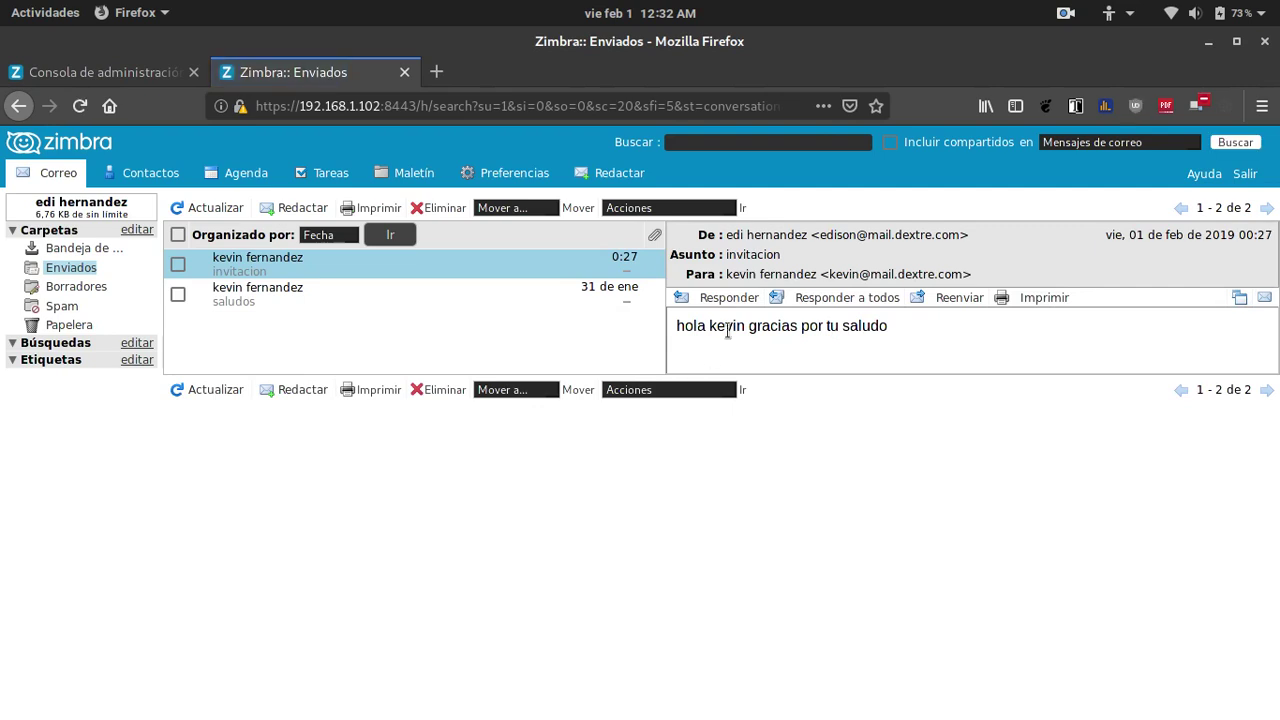
click(125, 75)
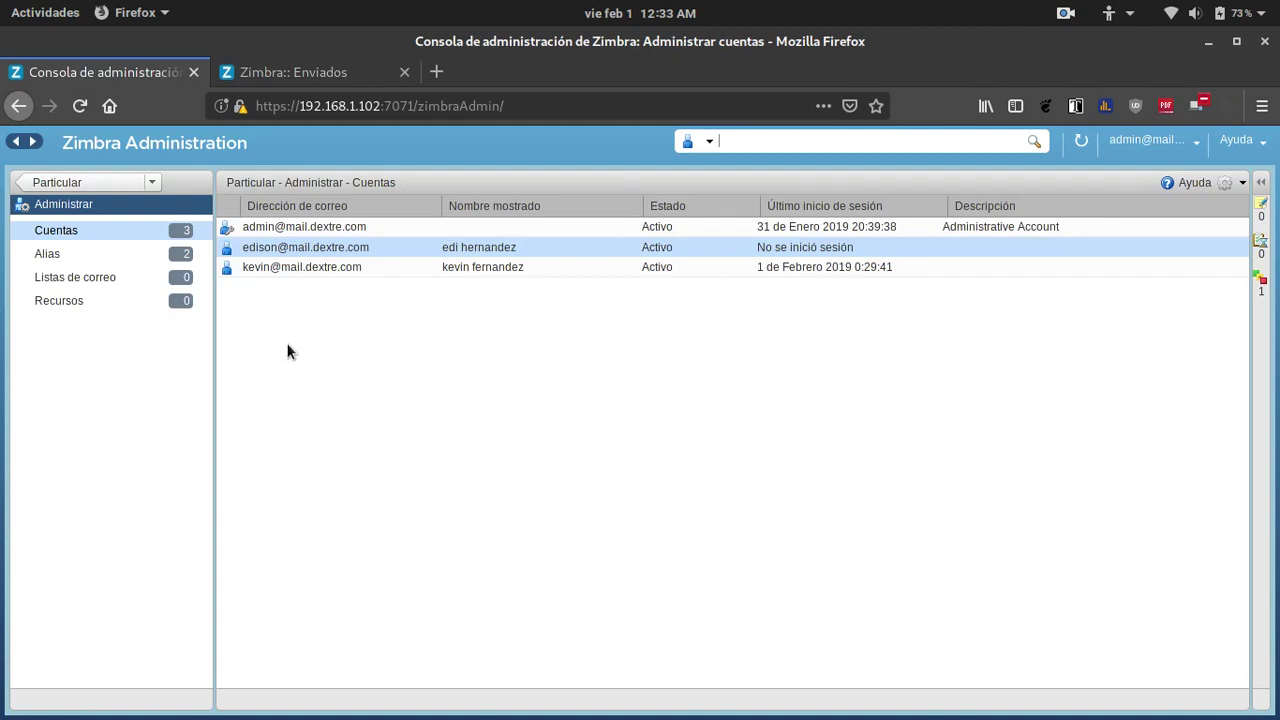
- Reload Cuentas to show edison's new last-login time, then return to the Zimbra:: Enviados tab
click(176, 227)
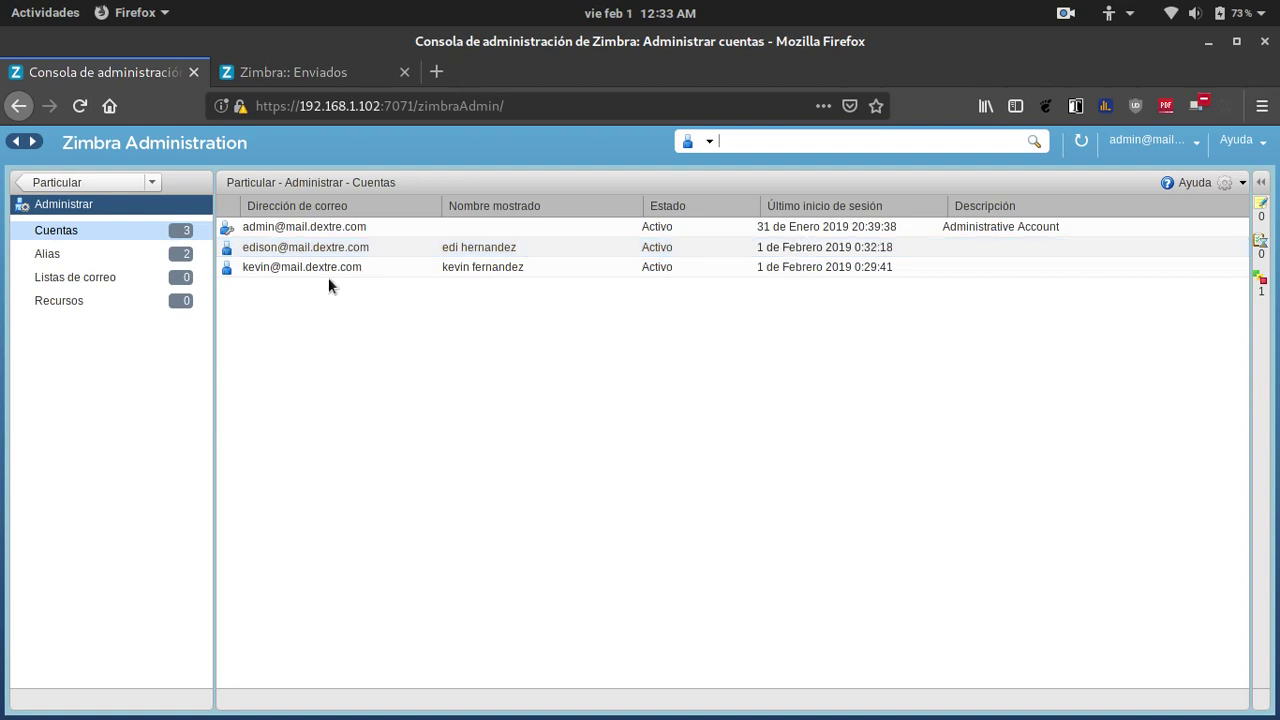
click(336, 80)
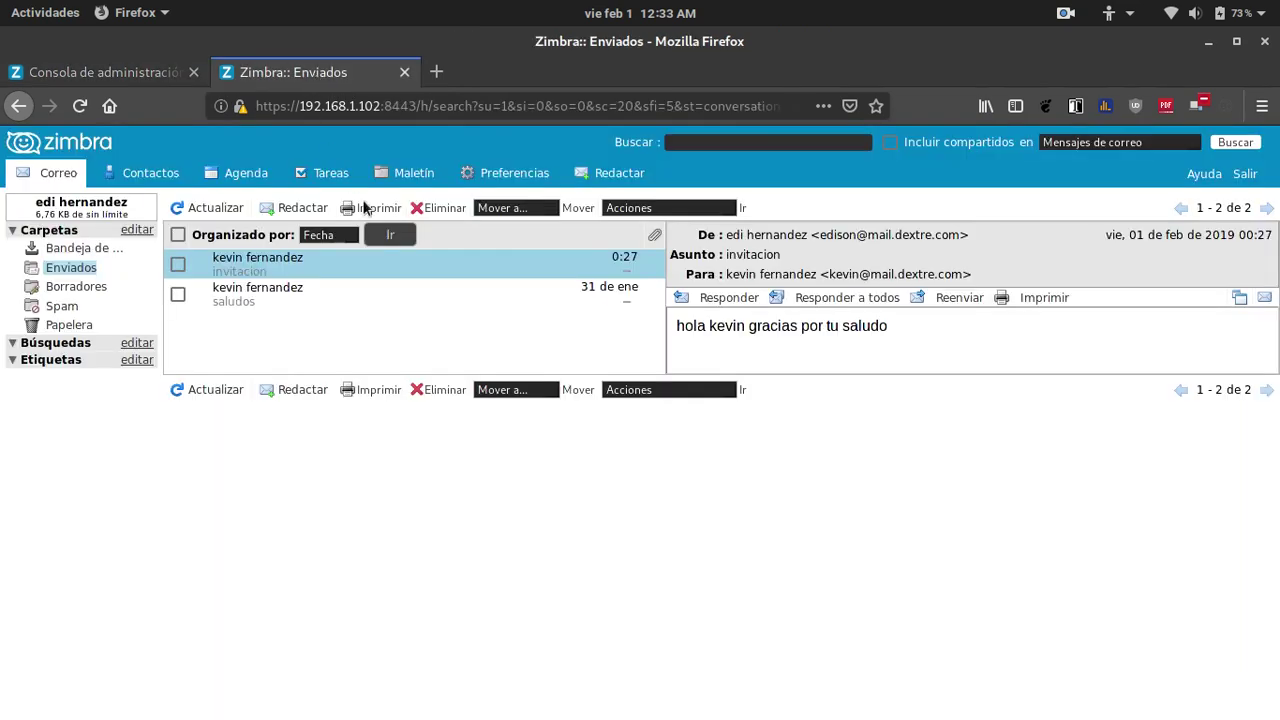
- Read the older sent 'saludos' message, go back to Bandeja de entrada, and request Preferencias
click(213, 296)
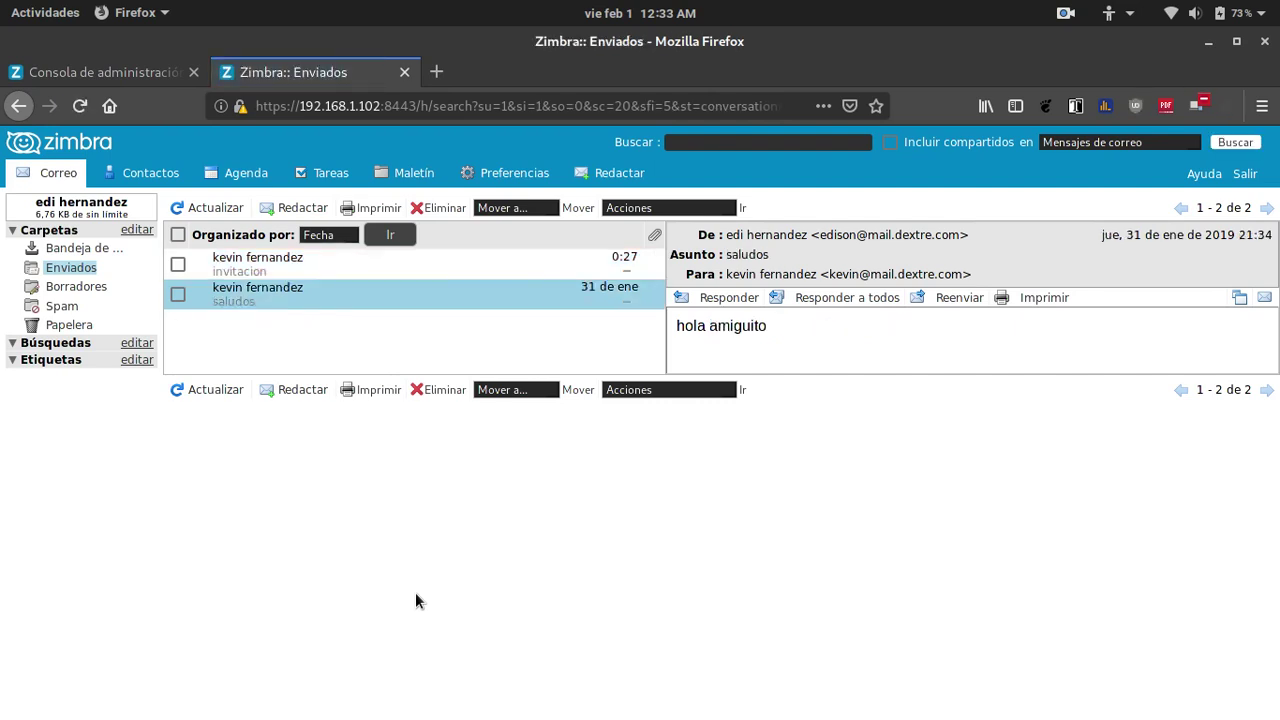
click(62, 250)
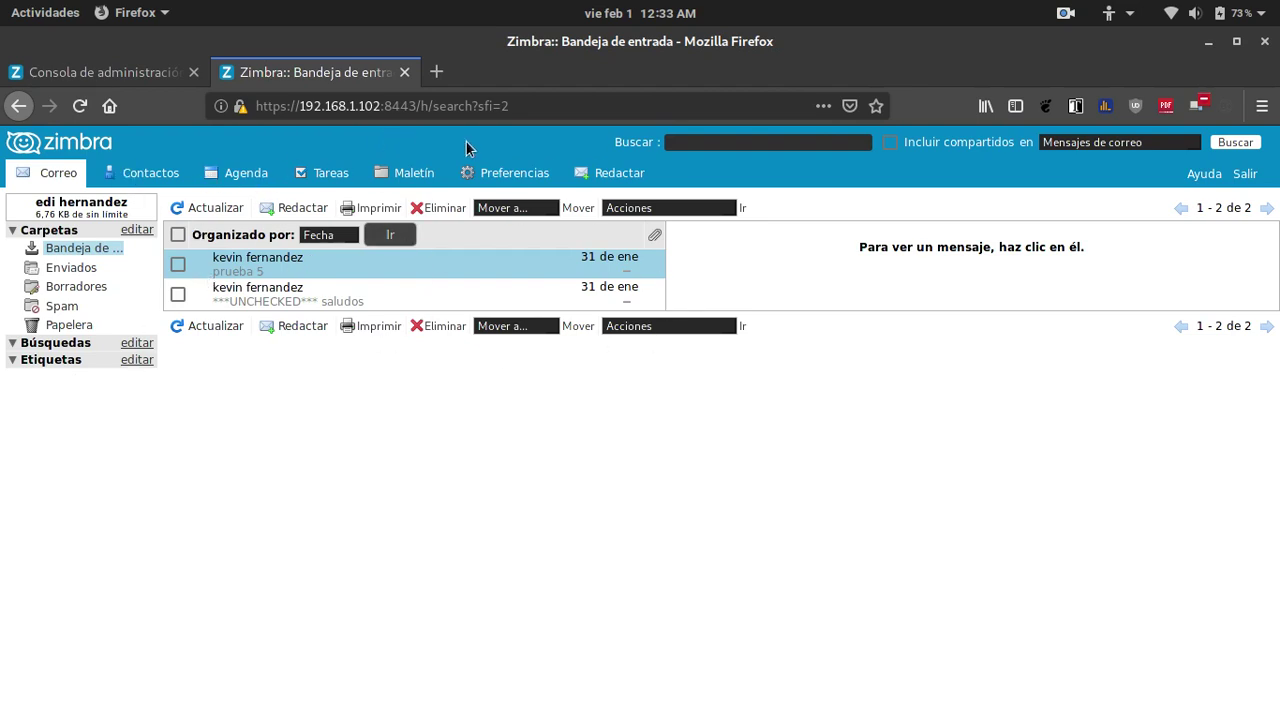
click(510, 172)
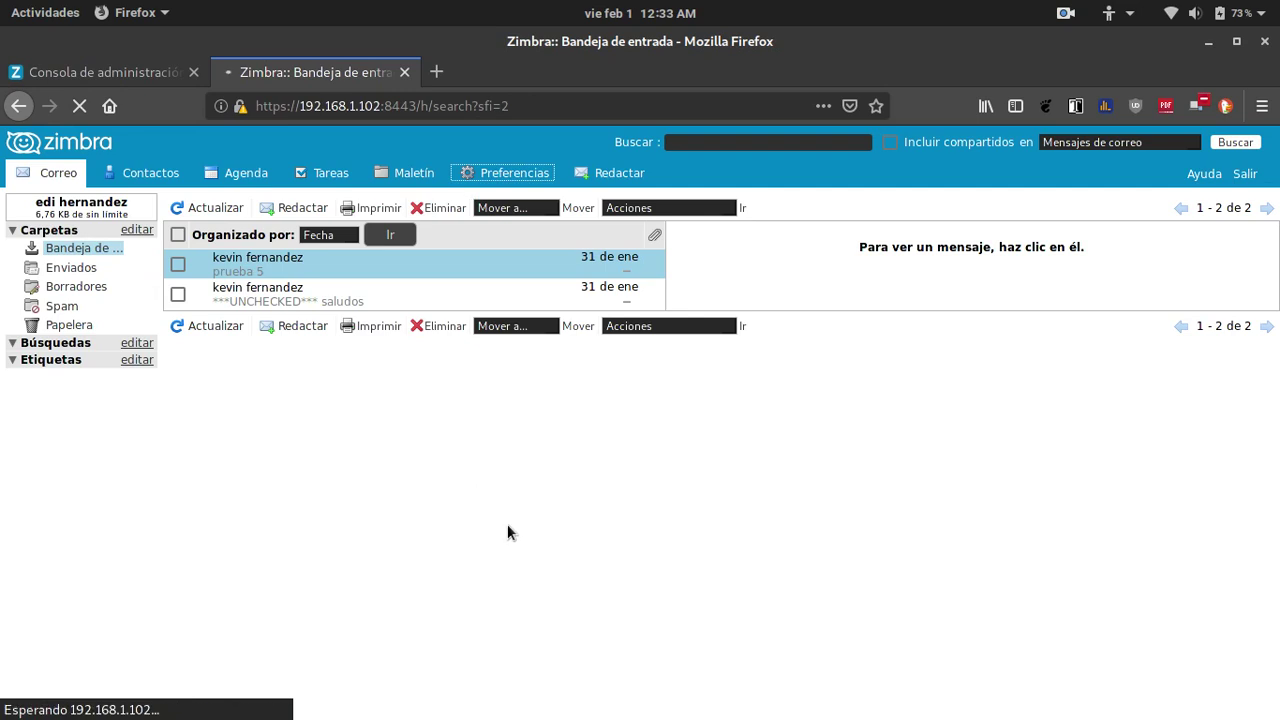
- Bring the SimpleScreenRecorder window forward from the left-edge dock
mouse_move(4, 460)
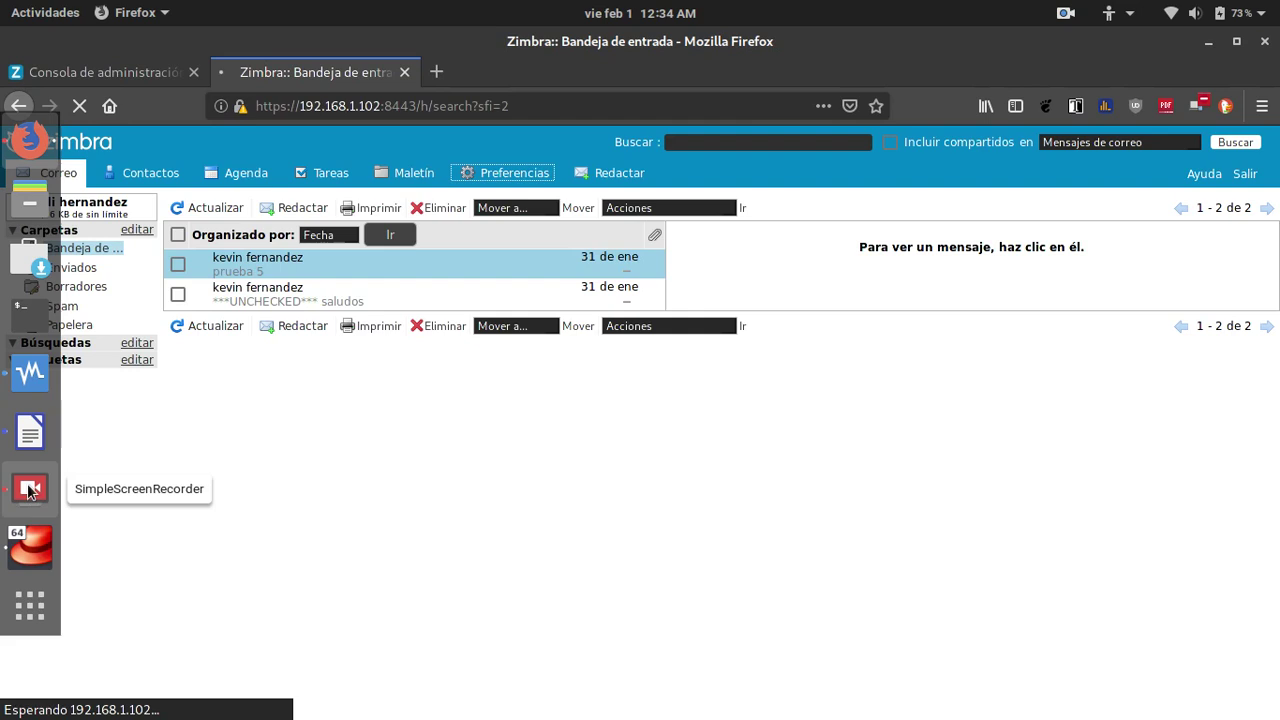
click(28, 488)
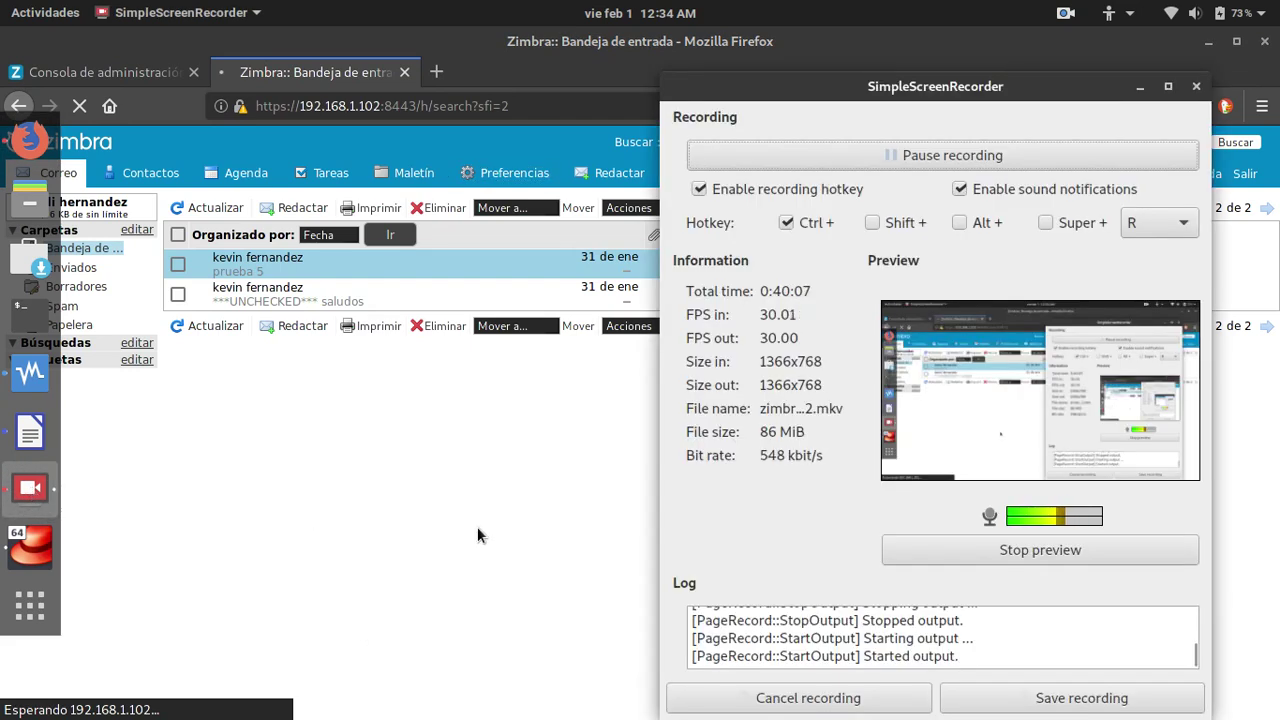